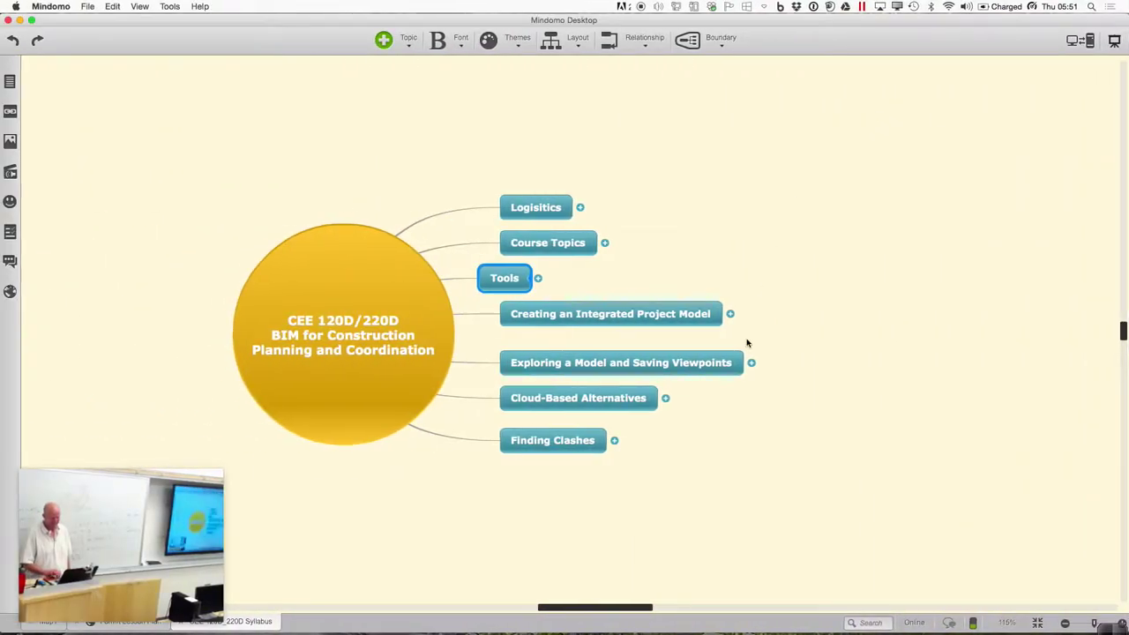
Expand the Exploring a Model and Saving Viewpoints topic and review its Walk Thru the Model and Adjust Viewpoint Settings branches
left_click(751, 364)
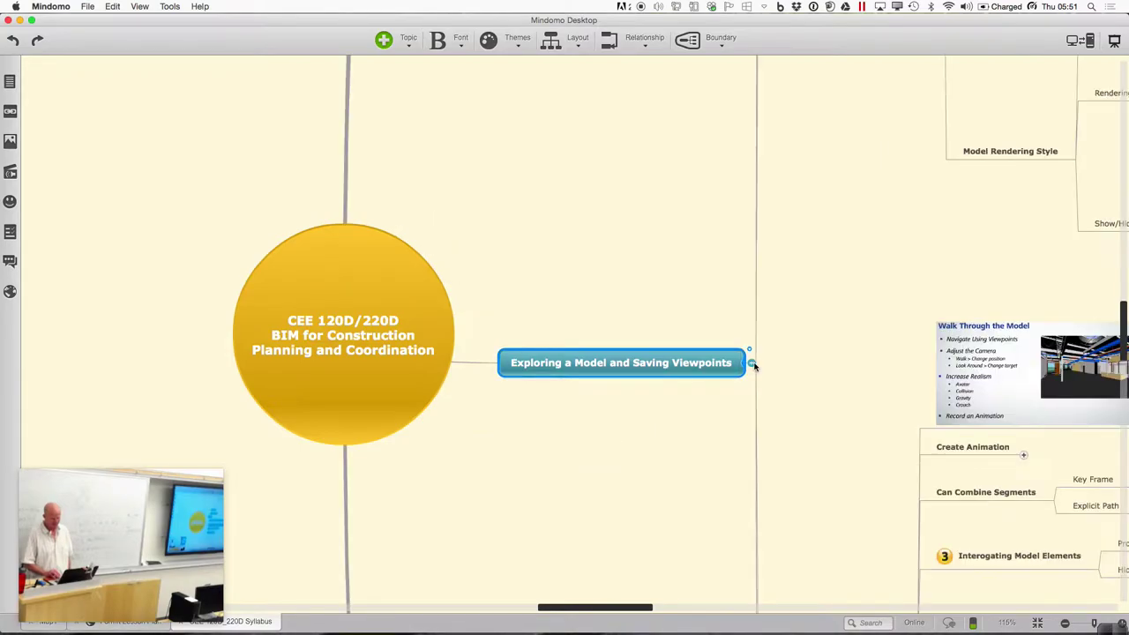
scroll(815, 447, "down", 5)
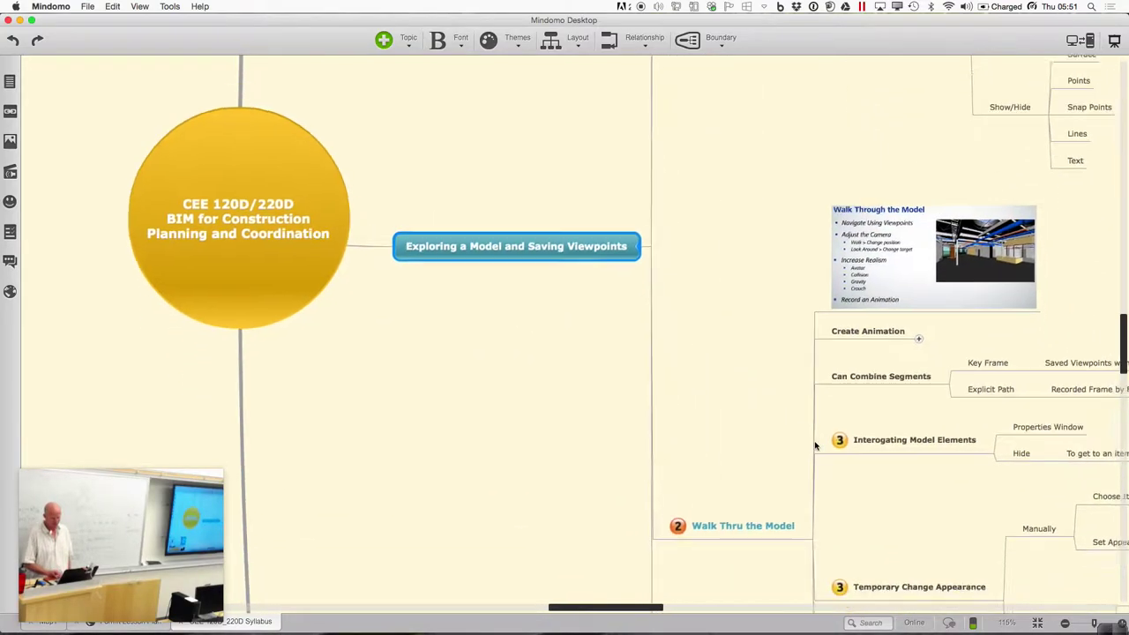
scroll(815, 446, "right", 8)
scroll(815, 447, "down", 3)
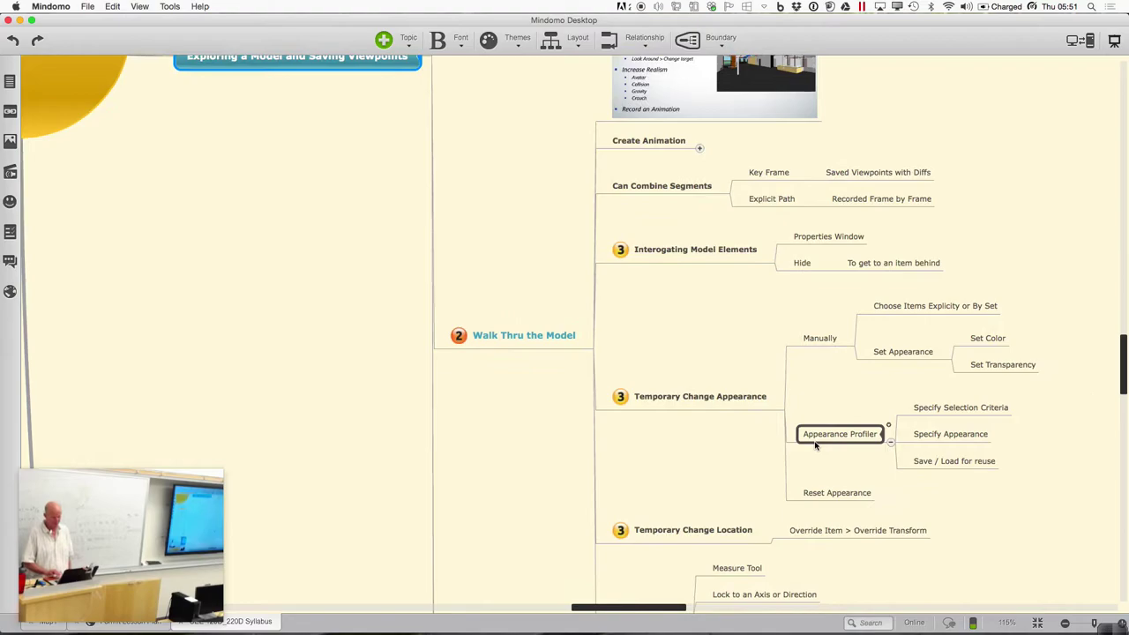
scroll(815, 446, "right", 2)
scroll(815, 447, "down", 1)
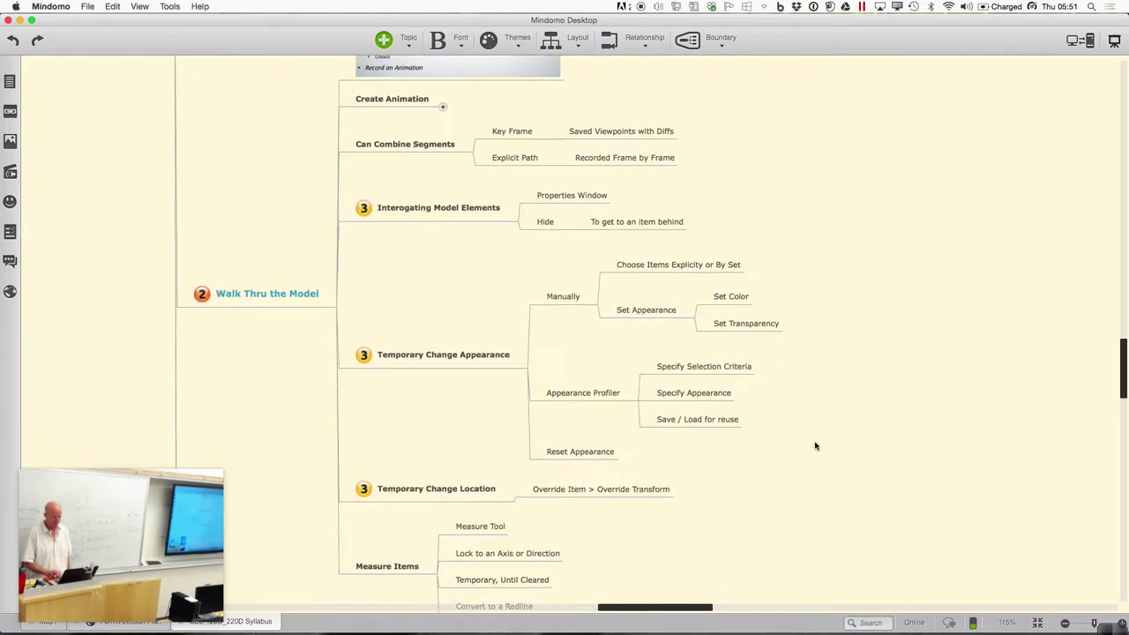
scroll(815, 447, "up", 2)
scroll(815, 446, "up", 13)
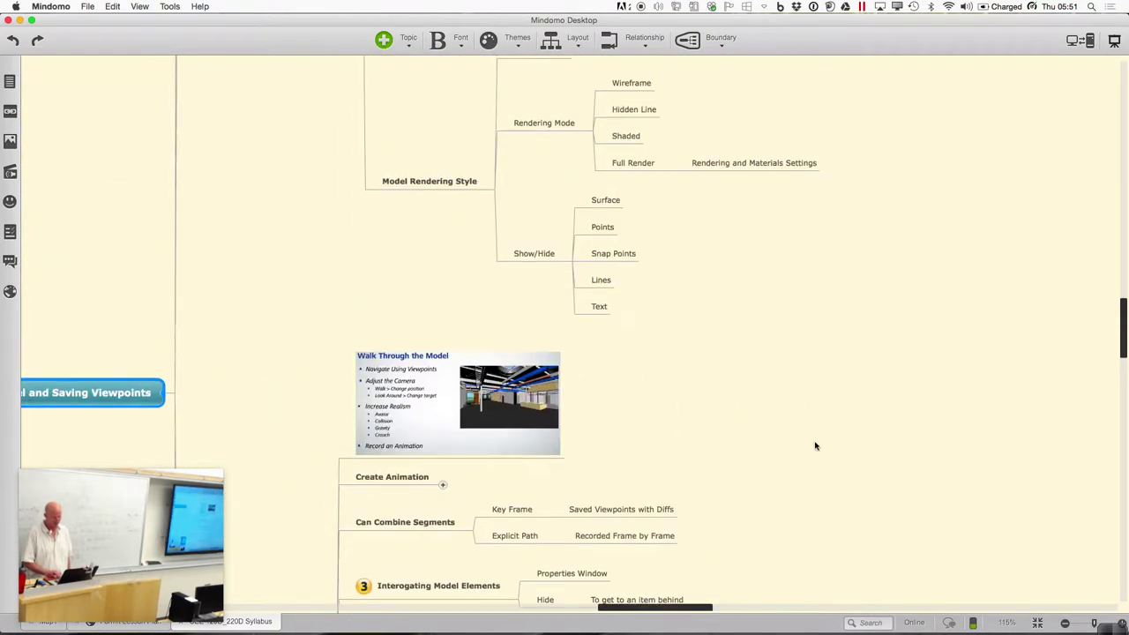
scroll(815, 447, "up", 7)
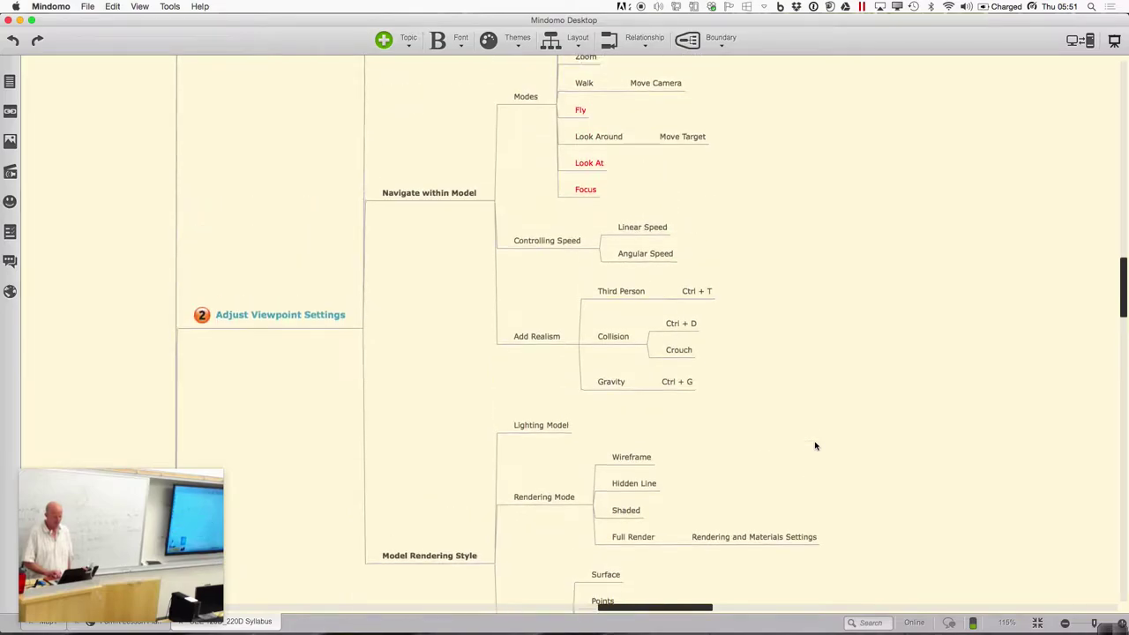
scroll(815, 447, "left", 2)
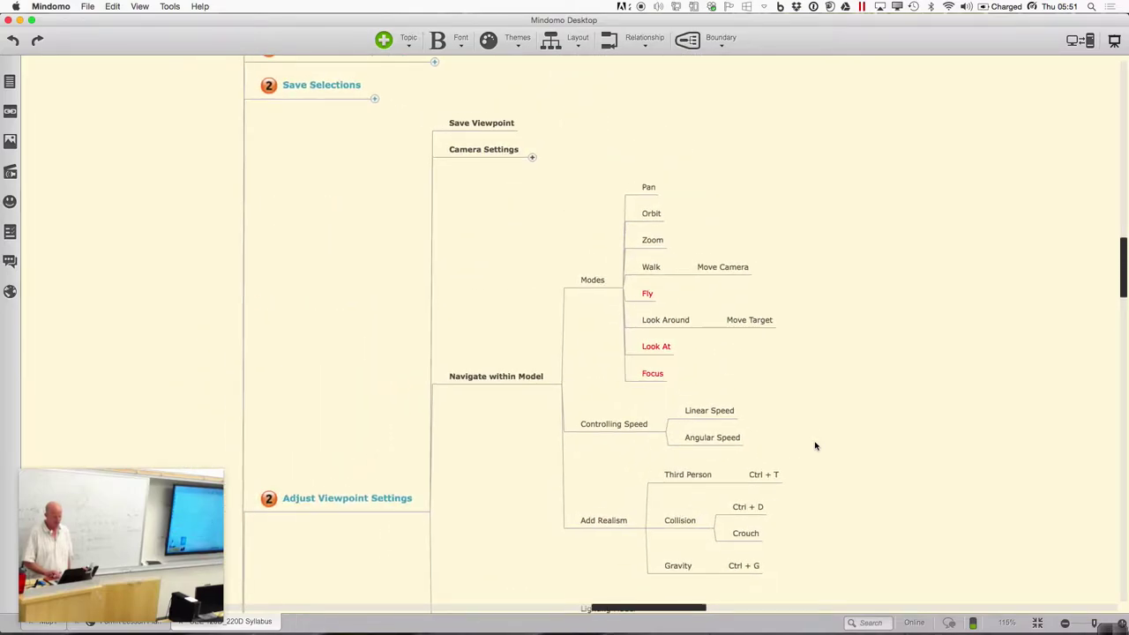
Collapse and re-expand the Navigate within Model branch, and examine its navigation modes, speed and realism subtopics enlarged
left_click(559, 385)
left_click(559, 386)
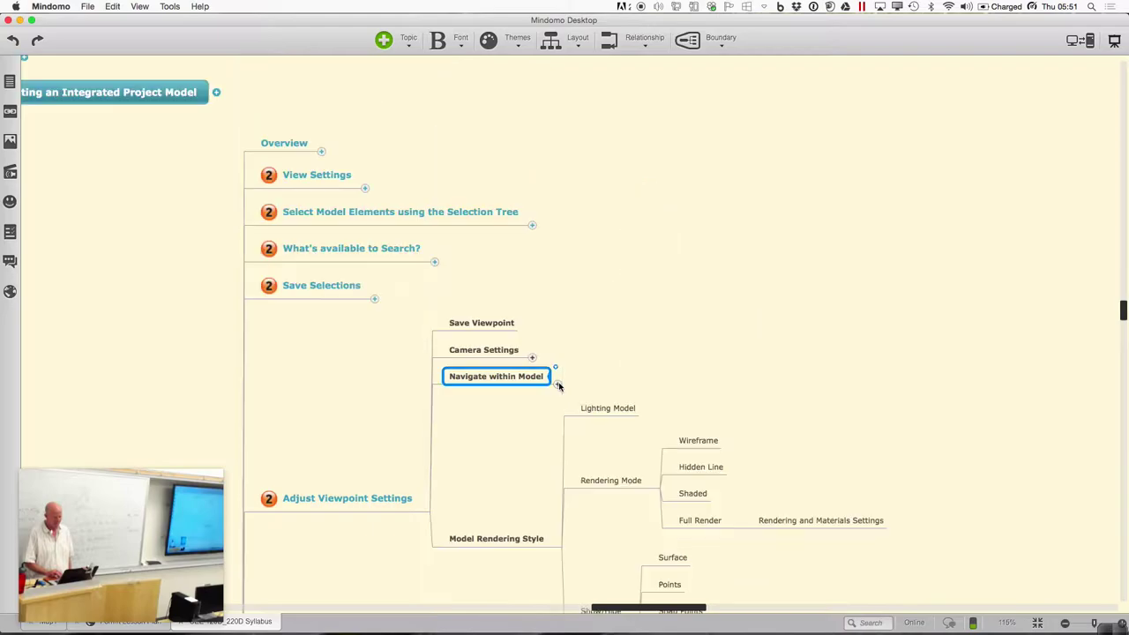
left_click(558, 384)
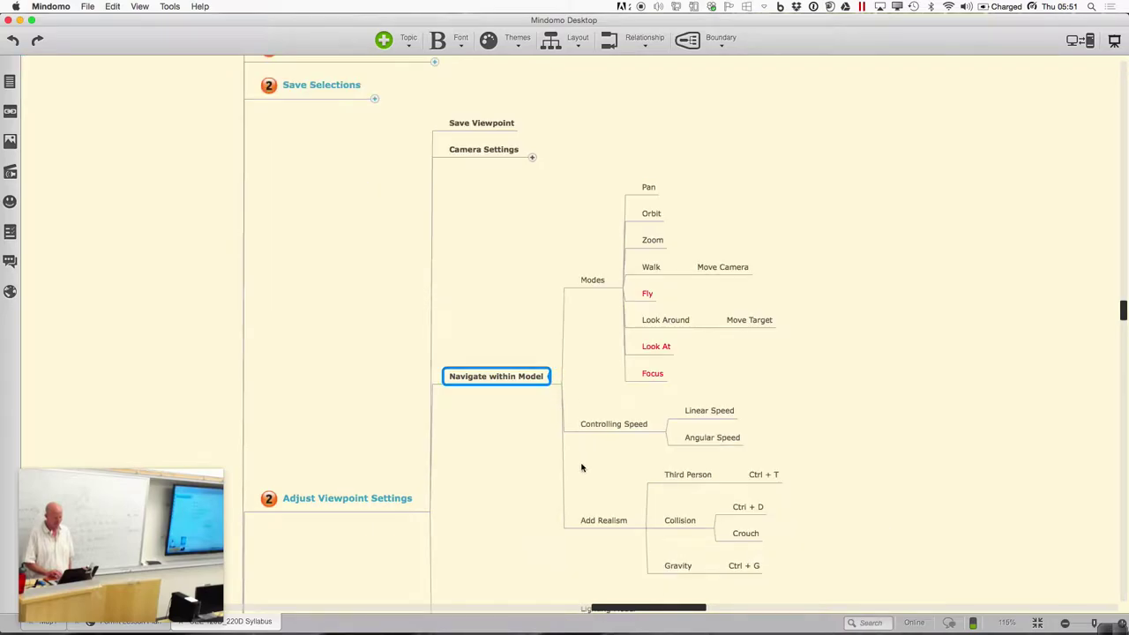
scroll(523, 479, "right", 2)
scroll(523, 479, "down", 1)
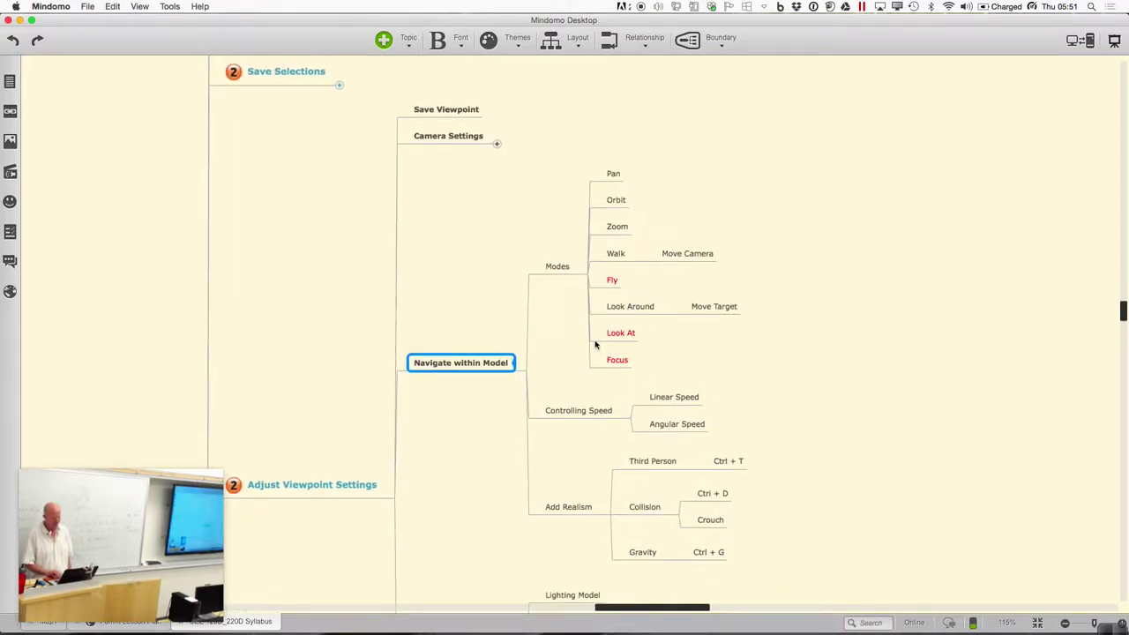
scroll(615, 331, "up", 2, "ctrl")
left_click(640, 297)
left_click(687, 247)
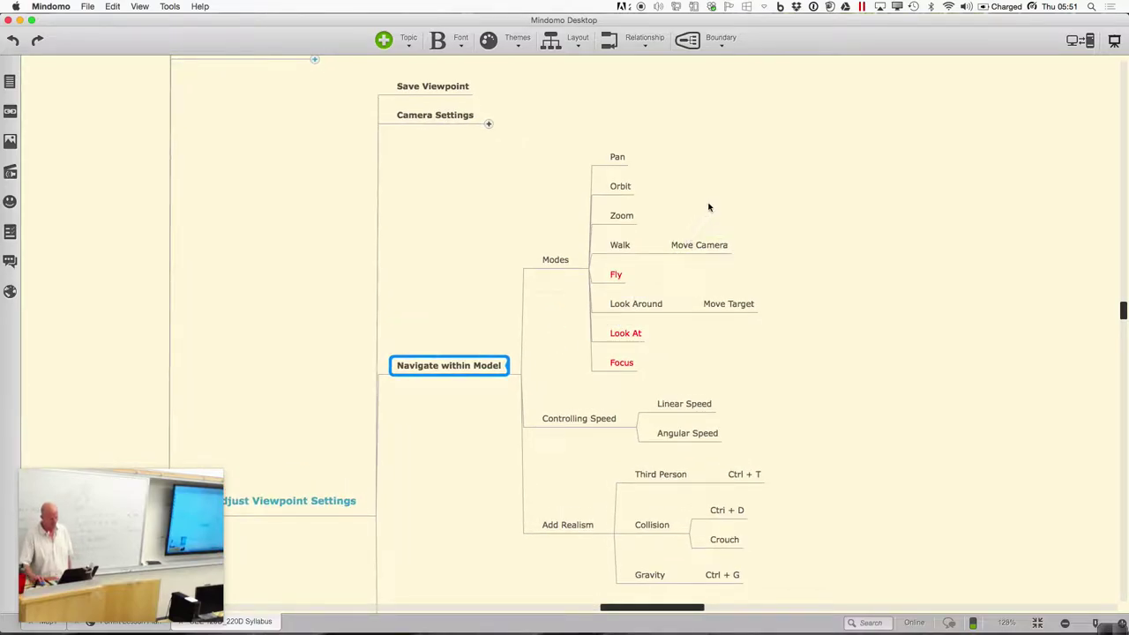
scroll(709, 207, "right", 2)
scroll(708, 207, "up", 1)
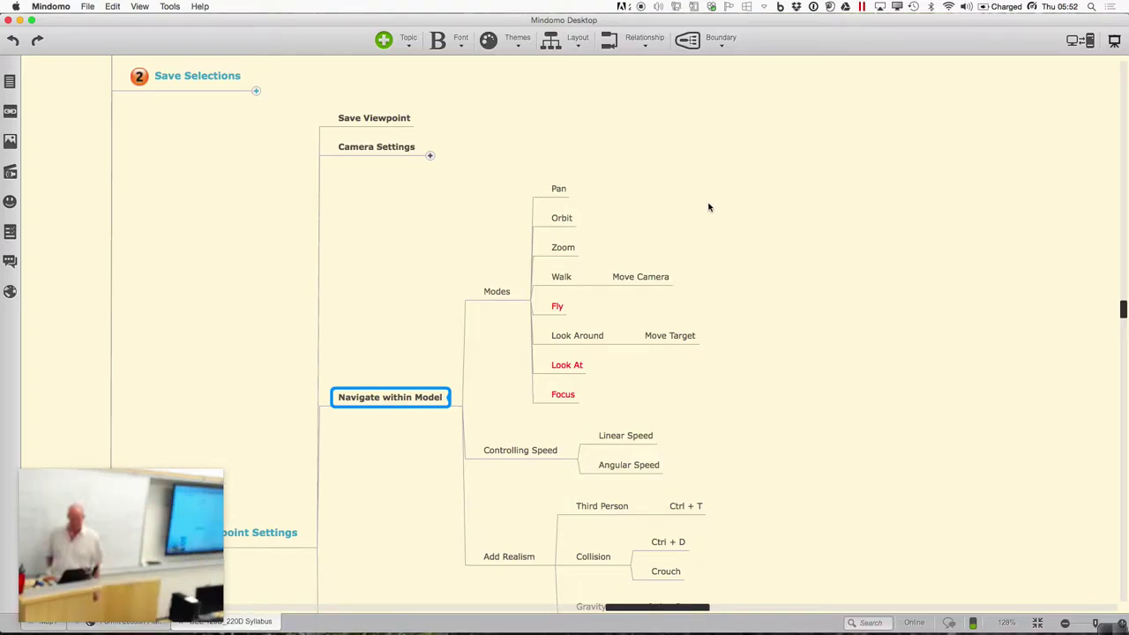
Switch to Navisworks and try moving the camera around the building model with the Fly tool
key("ctrl+Right")
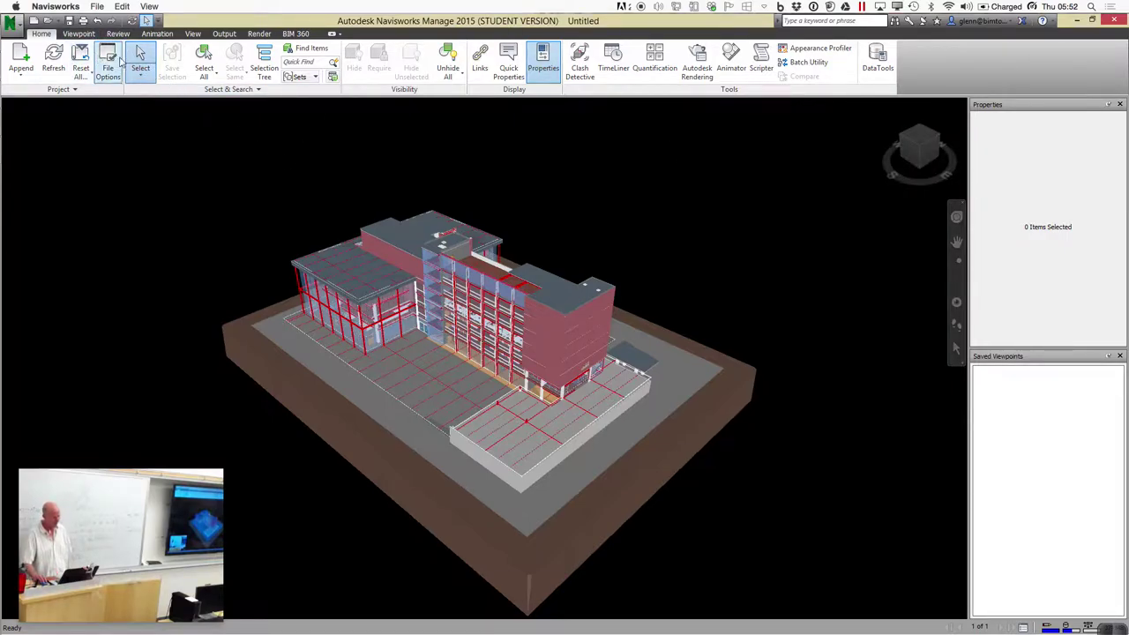
left_click(79, 33)
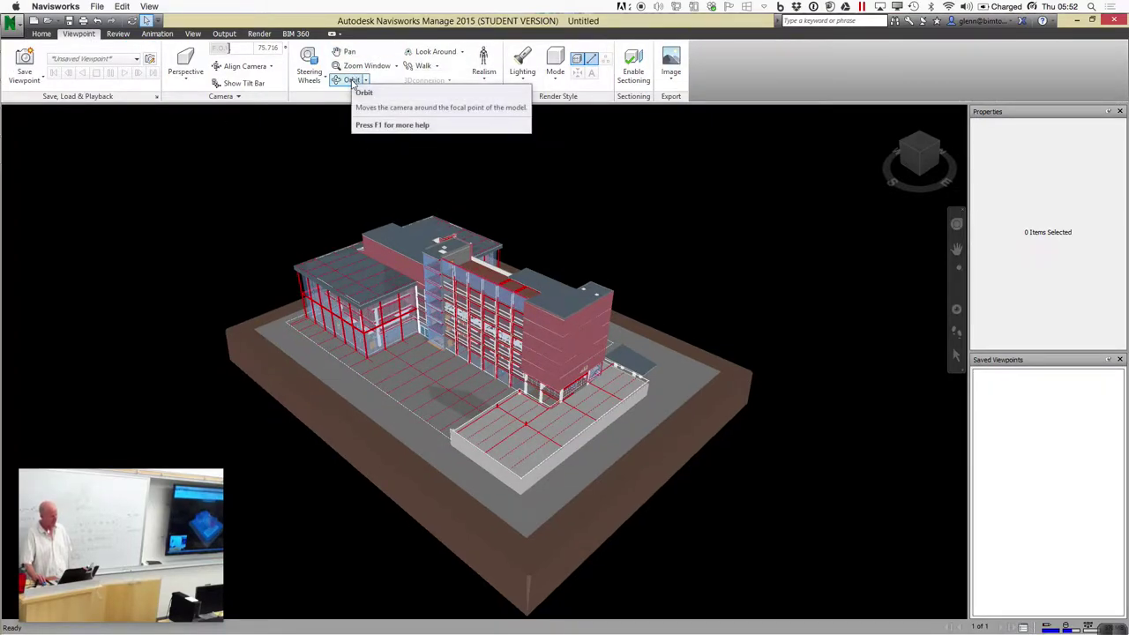
left_click(436, 67)
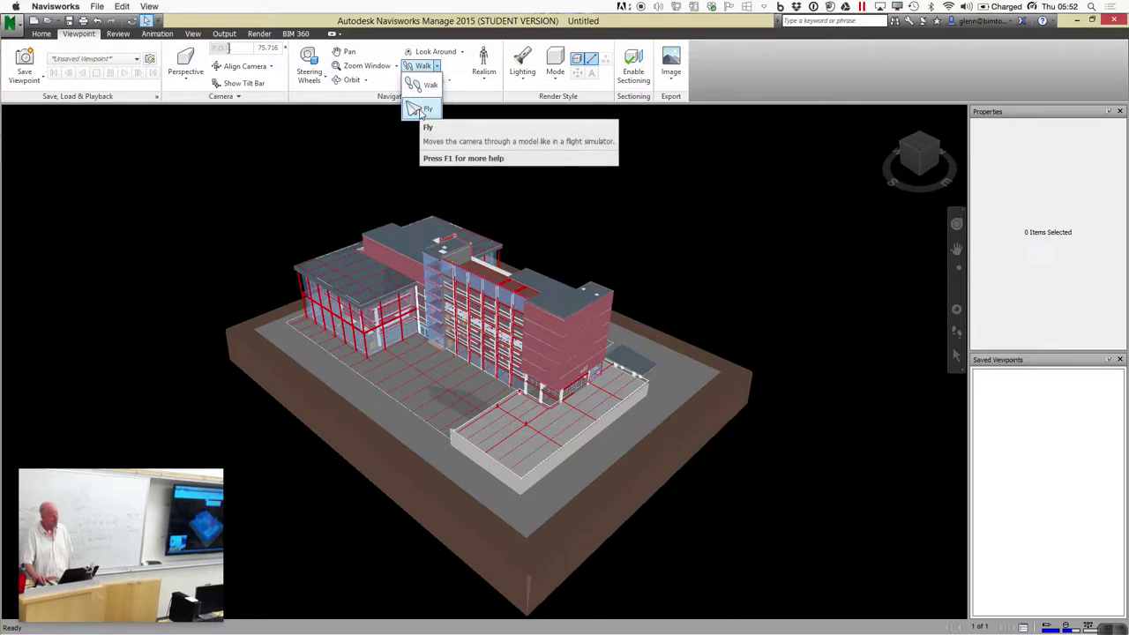
left_click(418, 109)
mouse_move(500, 379)
left_mouse_down()
mouse_move(536, 353)
mouse_move(530, 371)
mouse_move(374, 409)
mouse_move(465, 344)
mouse_move(538, 365)
mouse_move(517, 353)
mouse_move(516, 412)
mouse_move(516, 366)
left_mouse_up()
Change the navigation mode to Walk and move the camera toward the building and back
left_click(432, 73)
left_click(417, 92)
left_click_drag(454, 265, 468, 328)
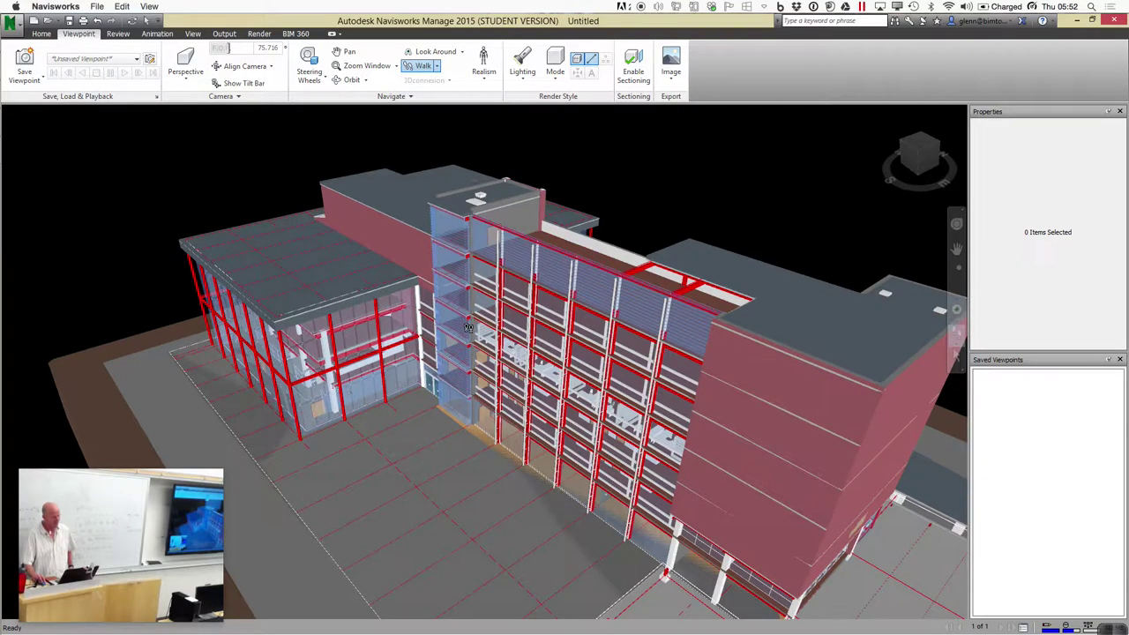
left_click_drag(486, 448, 483, 331)
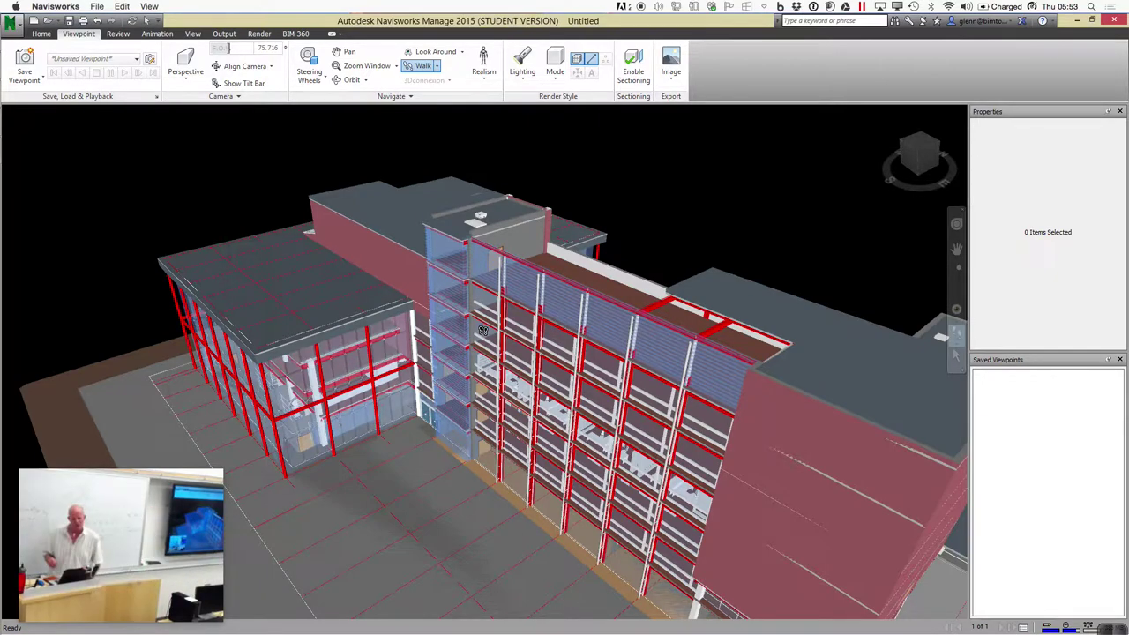
Change the navigation mode to Fly and move the camera close to the blue louvered tower at the building's inner corner
left_click(437, 67)
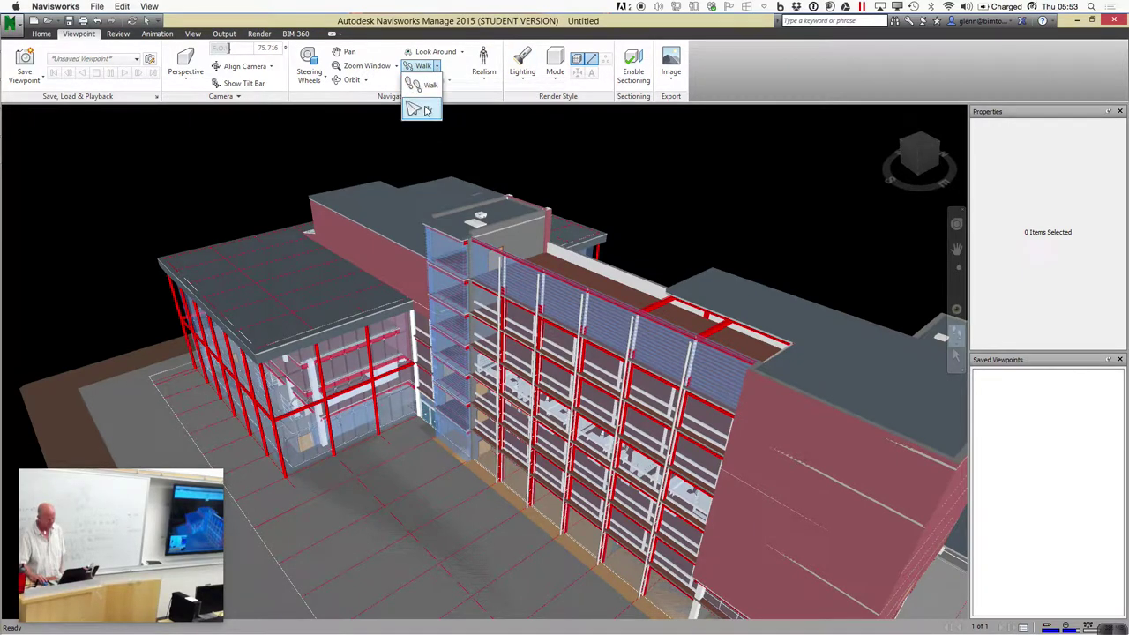
left_click(424, 109)
left_click_drag(472, 426, 535, 379)
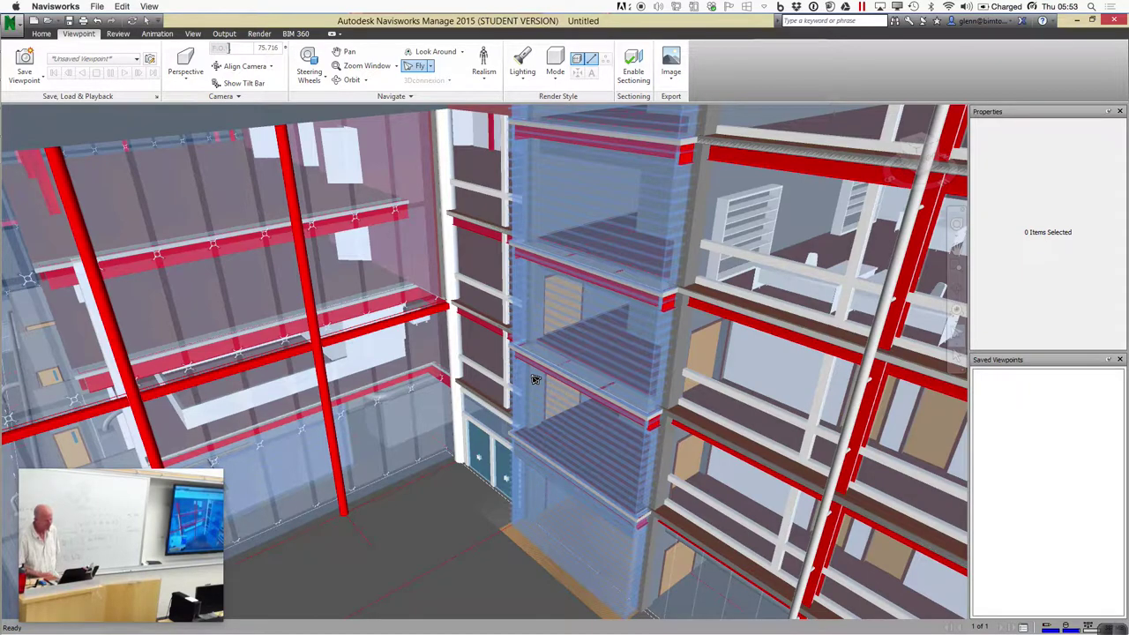
Check the Look At mode in the Mindomo outline, and in Navisworks turn the camera toward the office floors with Look Around
key("super+Tab")
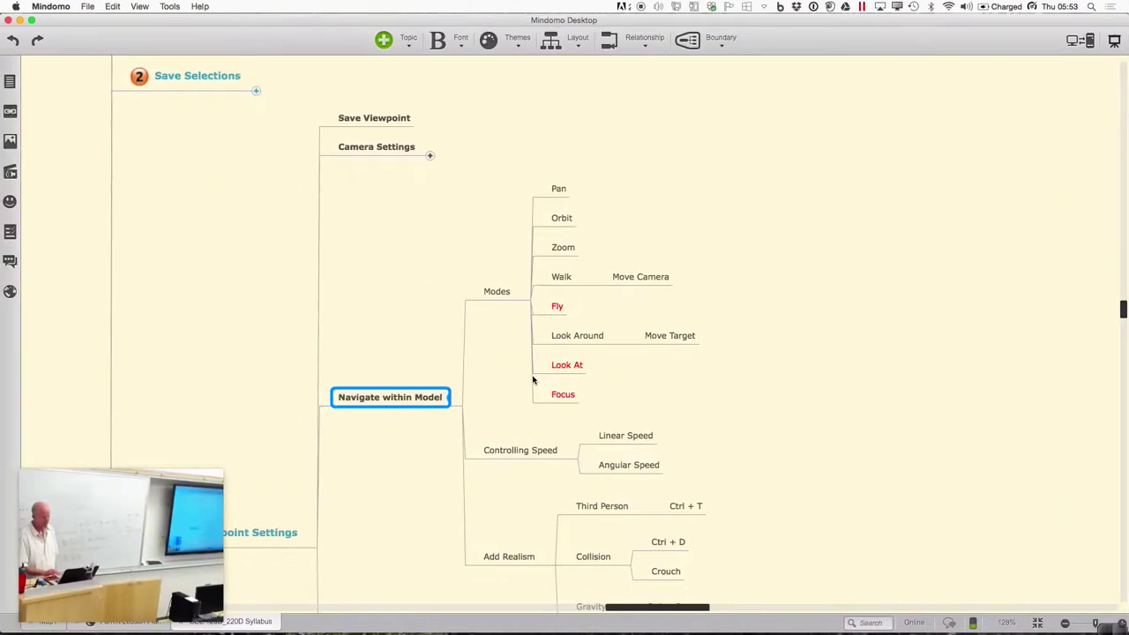
left_click(572, 367)
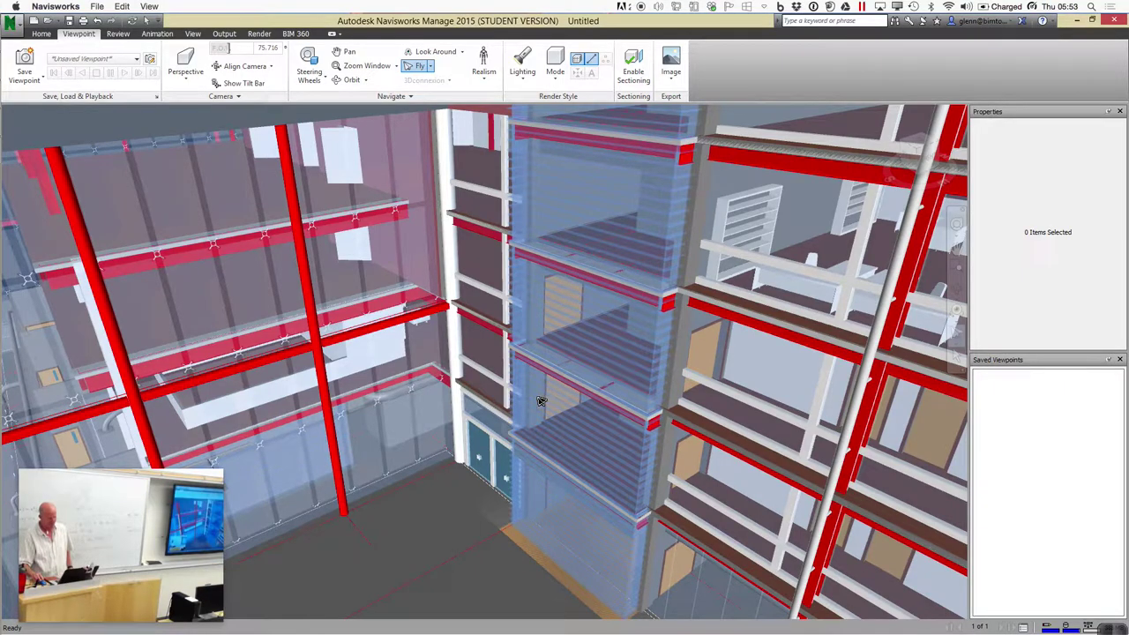
left_click(450, 52)
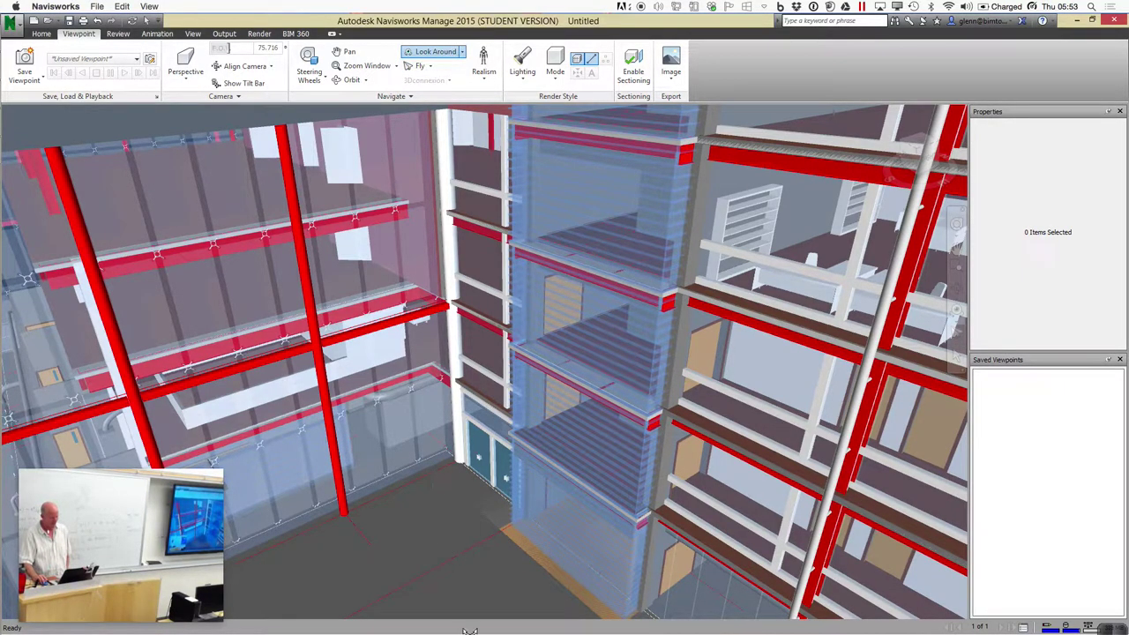
left_click_drag(485, 491, 548, 444)
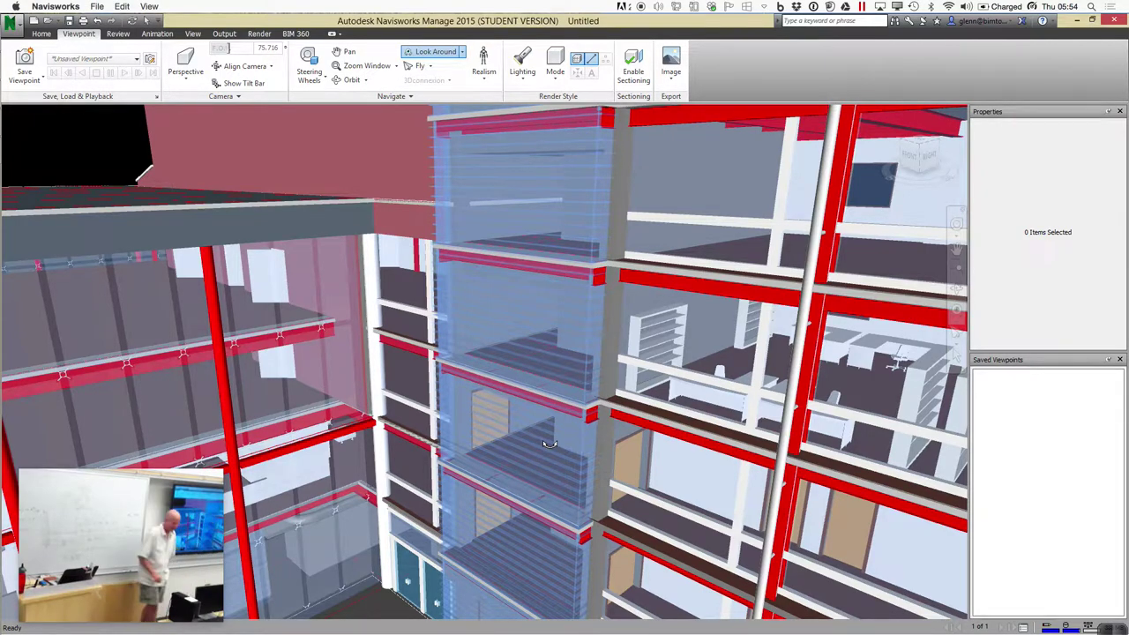
left_click_drag(557, 422, 738, 406)
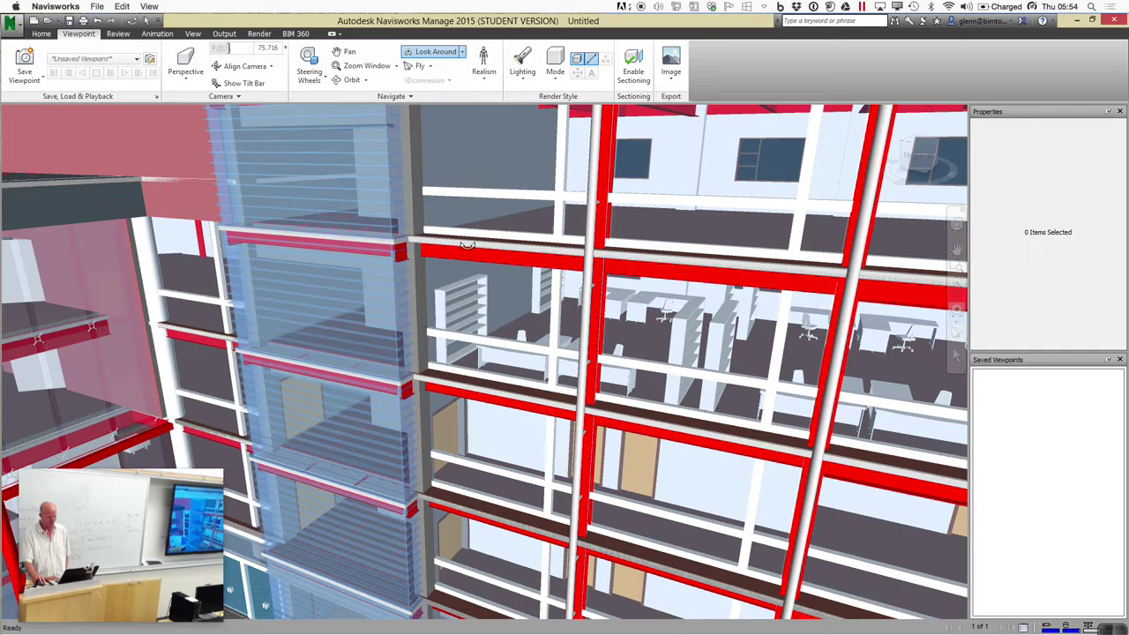
Use the Look At tool to align the camera with points on the office facade and the louvered tower
left_click(462, 52)
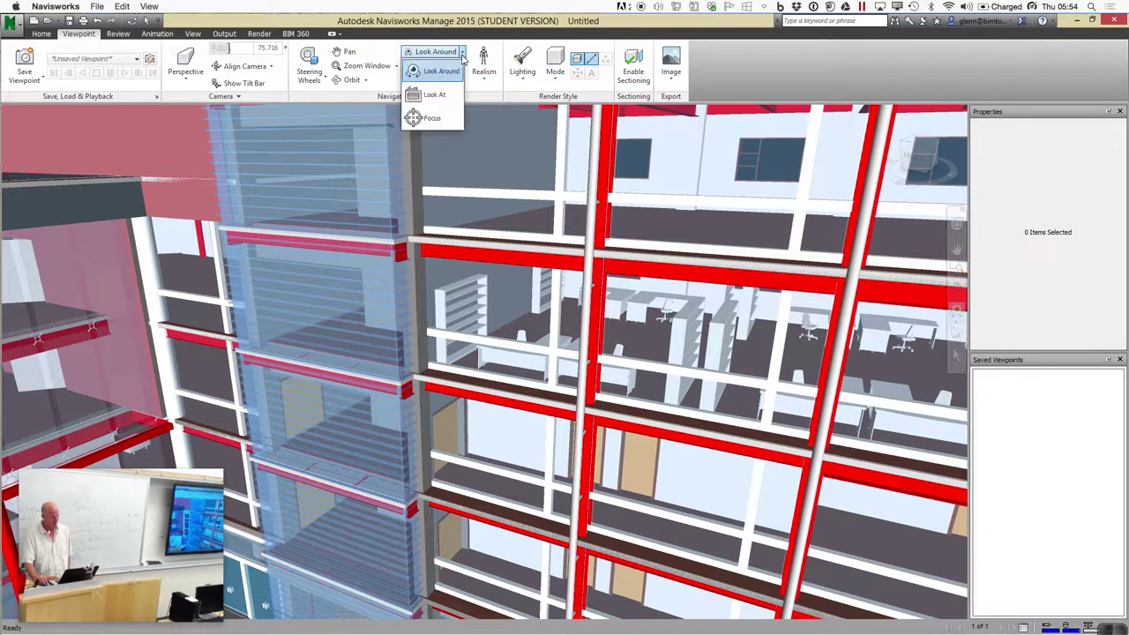
left_click(437, 95)
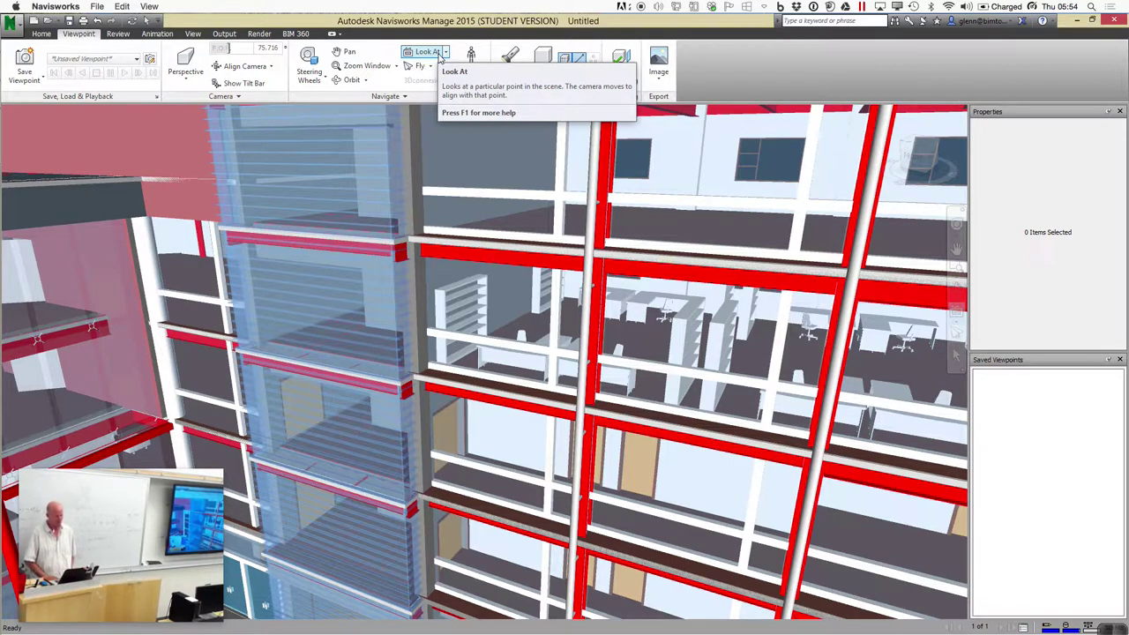
left_click(427, 52)
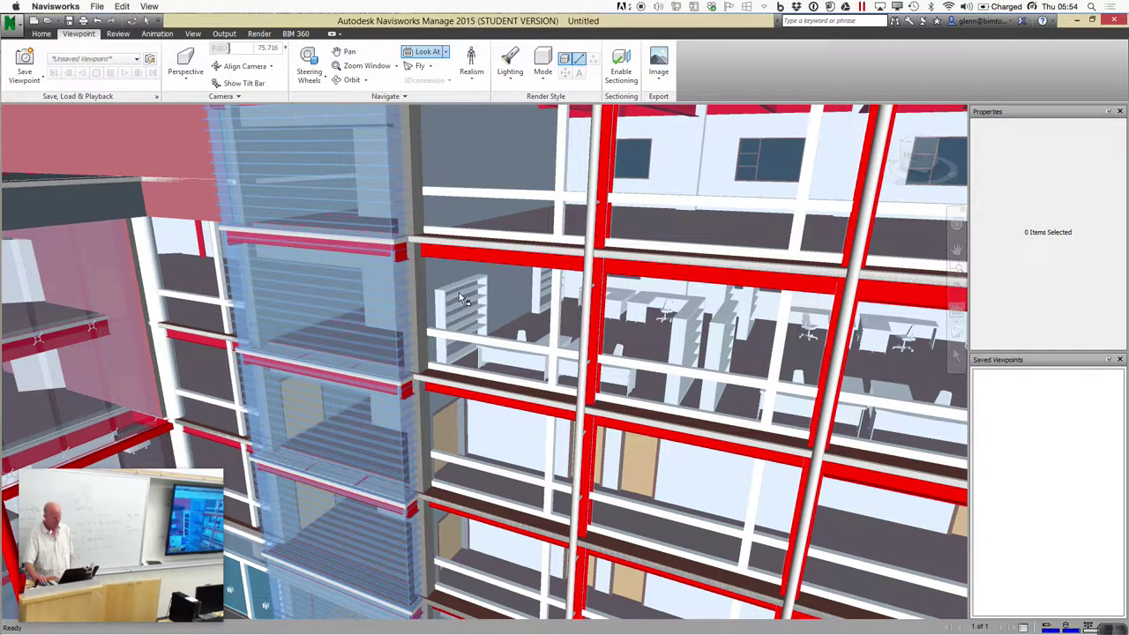
left_click(509, 294)
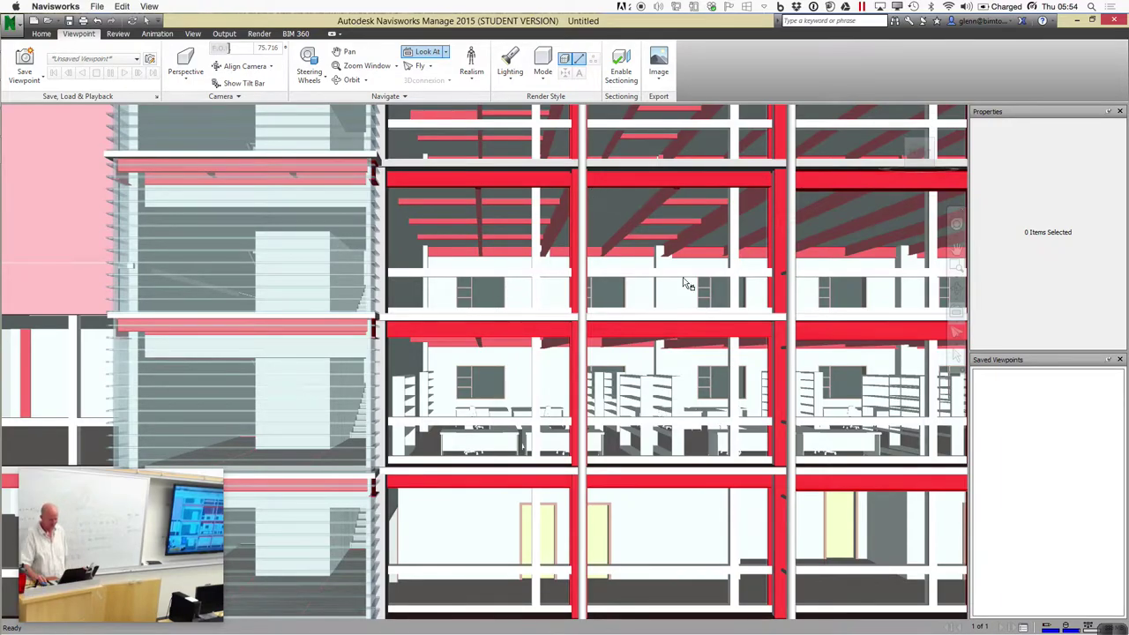
left_click(285, 405)
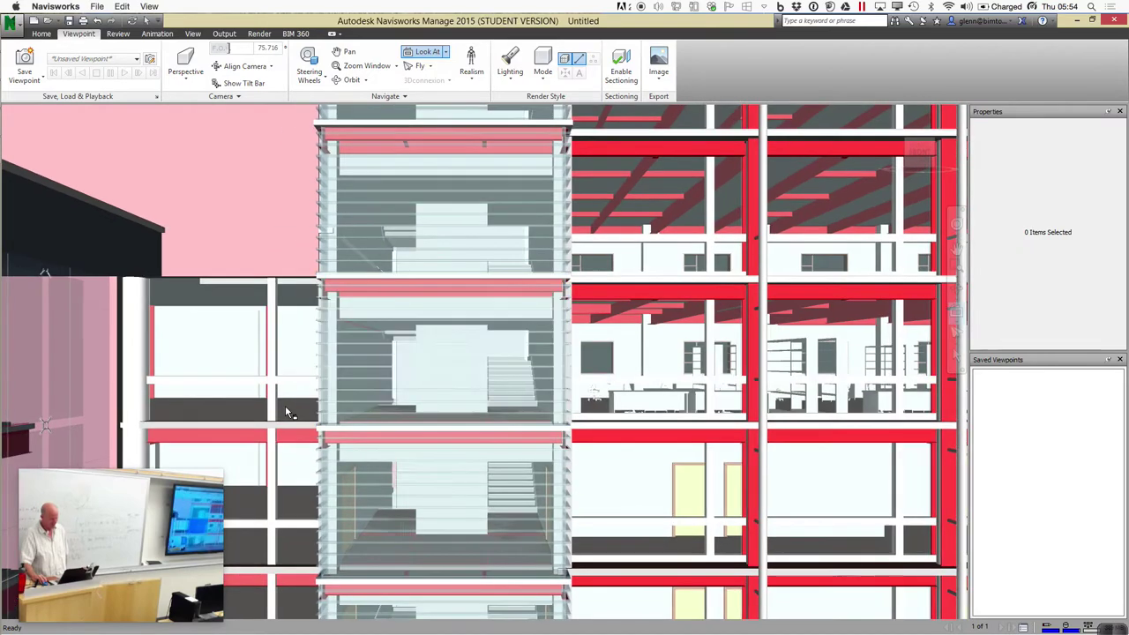
Align the camera with further points in the model using Look At, ending on the mechanical unit with the round fans
left_click(244, 446)
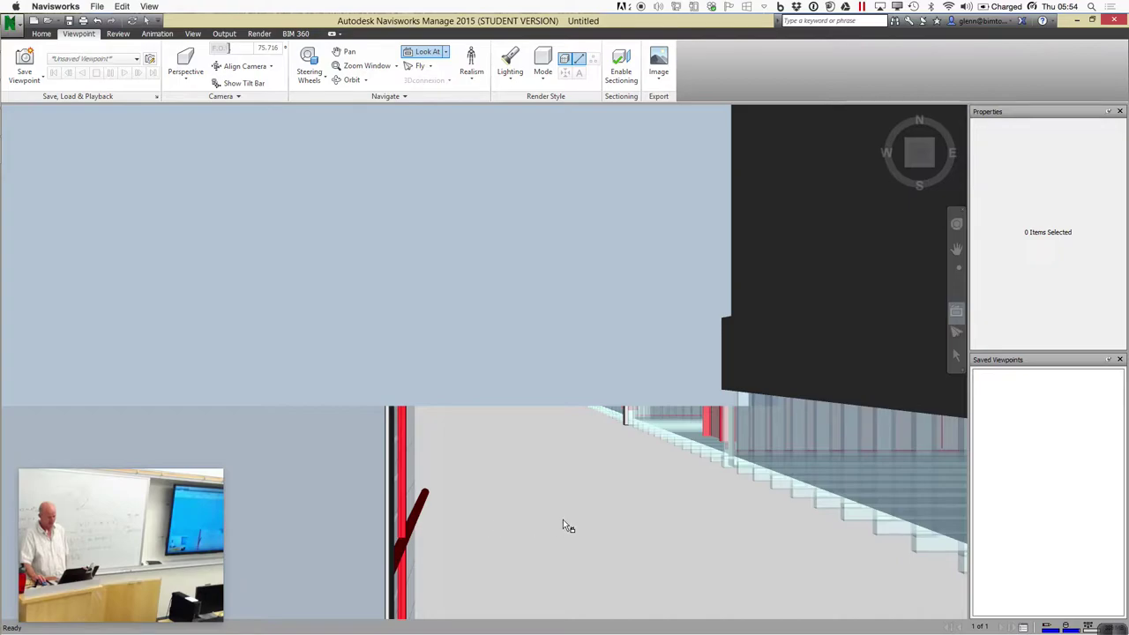
left_click(418, 516)
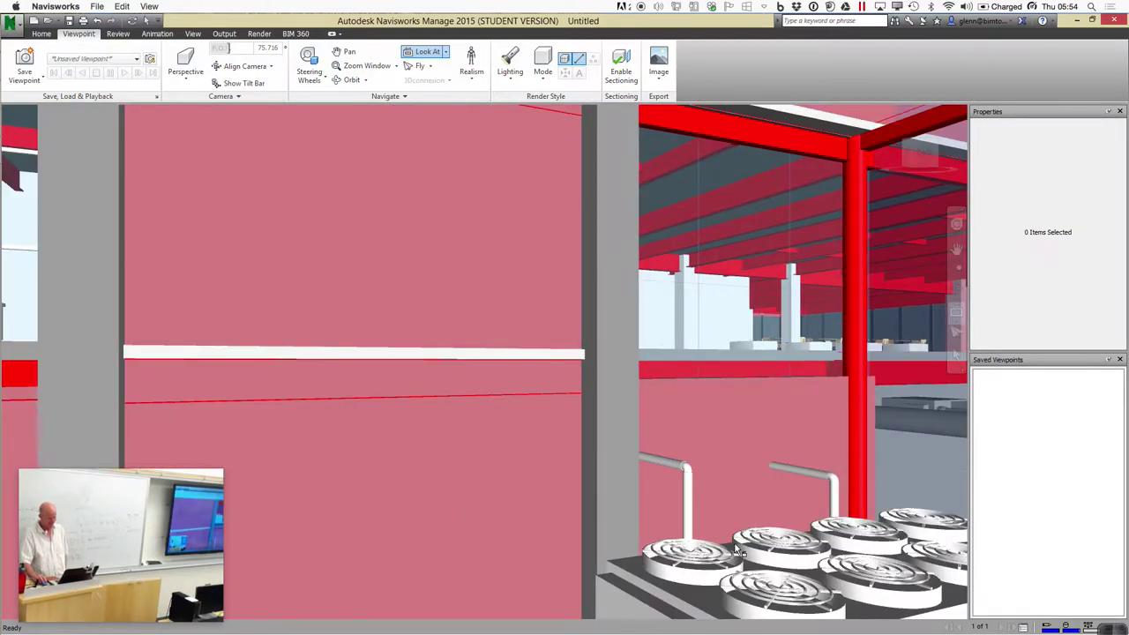
left_click(783, 548)
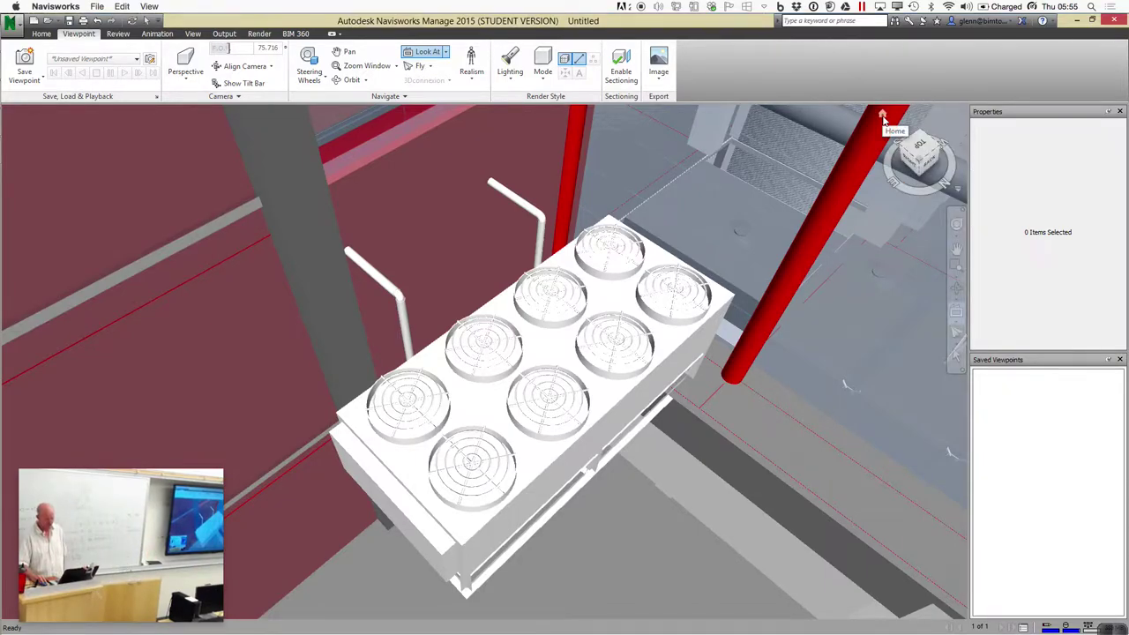
Return to the home view and use Focus to center the camera on the red end block of the building
left_click(882, 115)
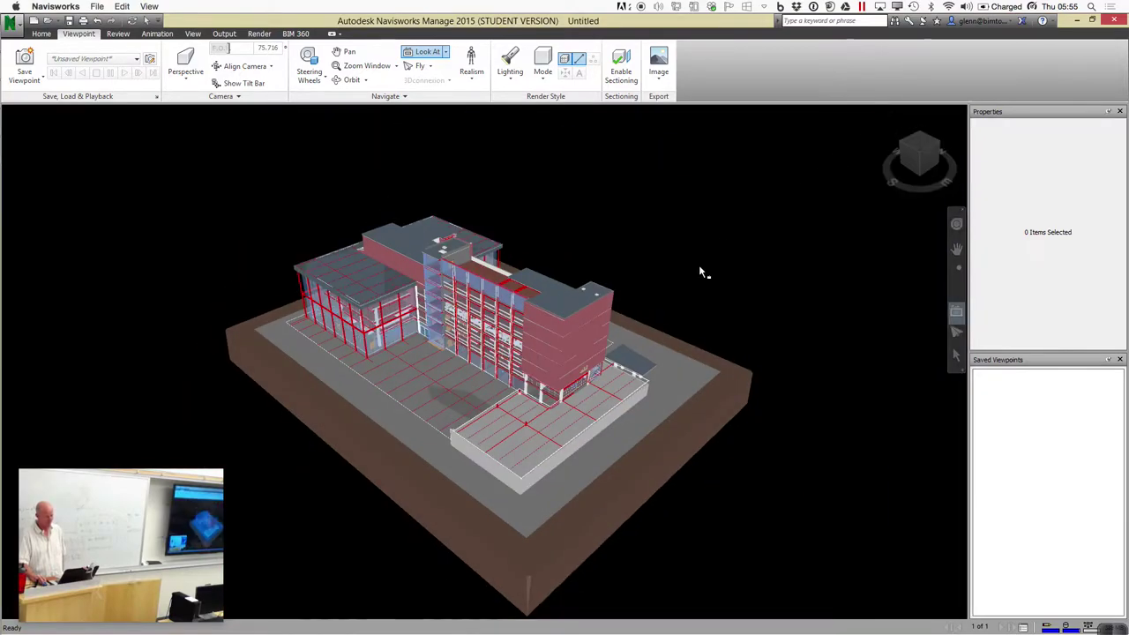
left_click(447, 54)
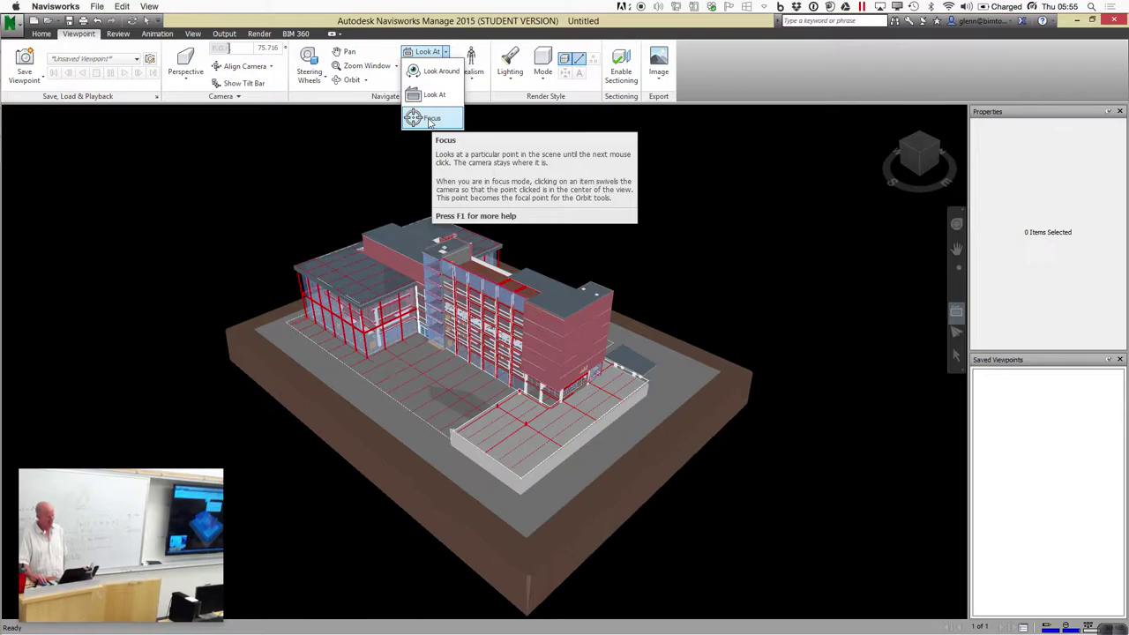
left_click(431, 118)
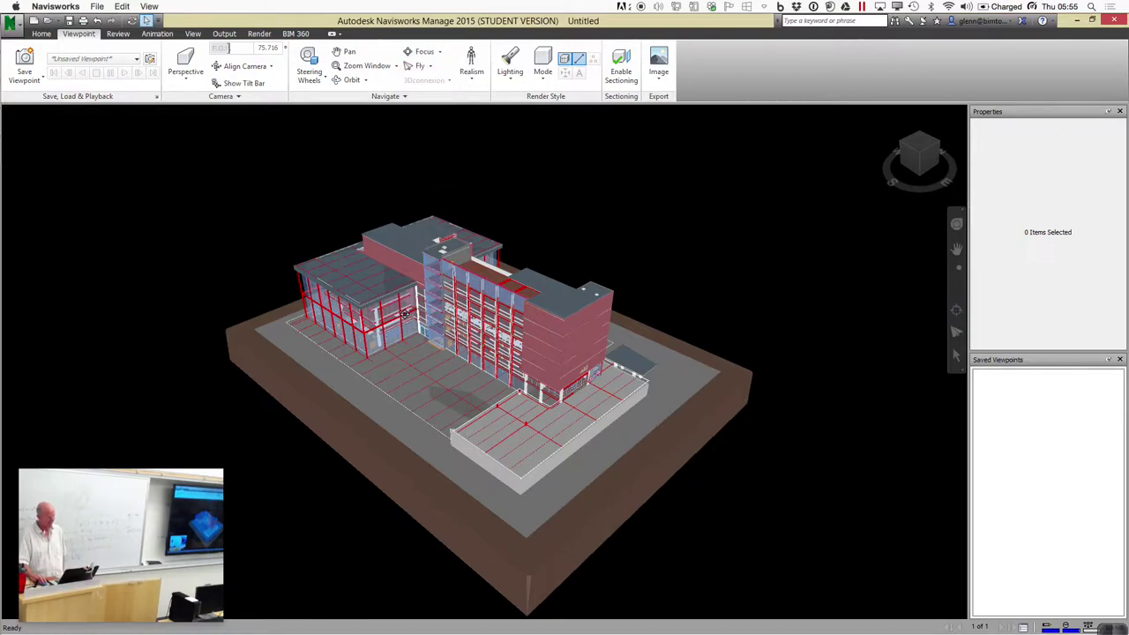
left_click(540, 335)
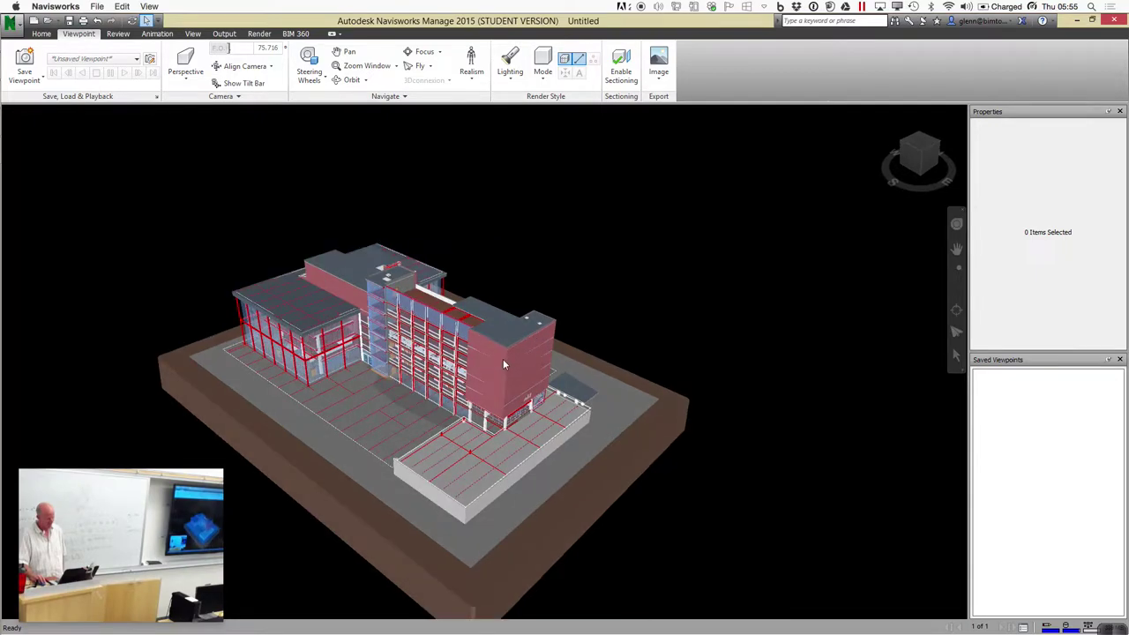
Orbit the model around the focal point set on the red end block
left_click(347, 79)
right_click(555, 287)
left_click(557, 285)
left_click_drag(557, 285, 539, 276)
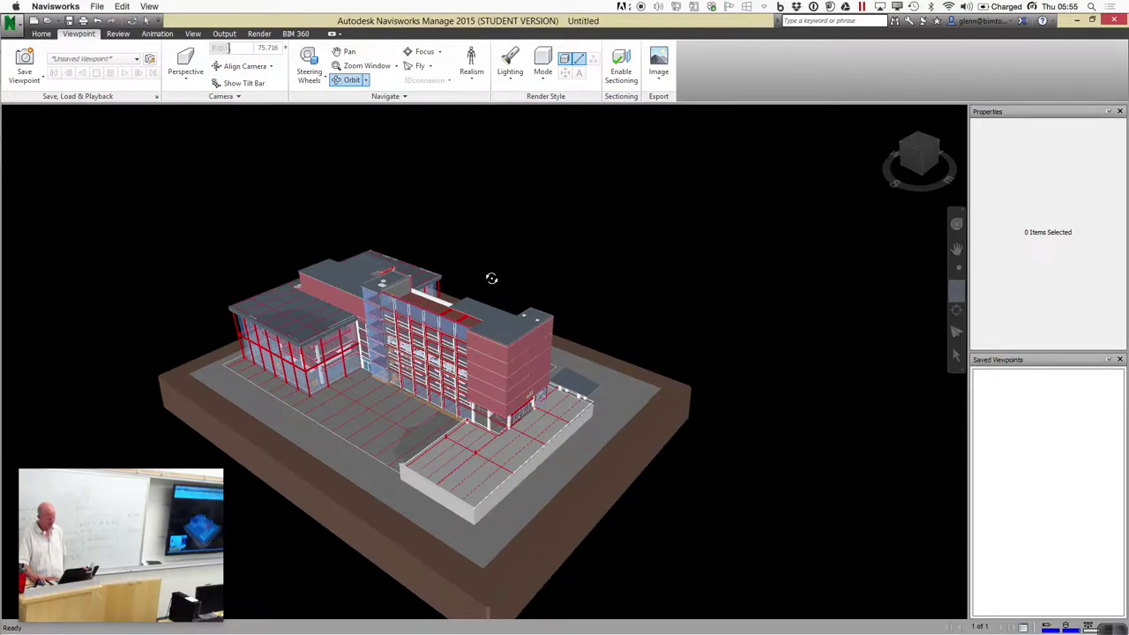
mouse_move(774, 339)
left_mouse_down()
mouse_move(695, 355)
mouse_move(774, 332)
mouse_move(823, 297)
mouse_move(774, 270)
mouse_move(716, 314)
mouse_move(723, 332)
mouse_move(759, 330)
mouse_move(739, 315)
mouse_move(746, 325)
left_mouse_up()
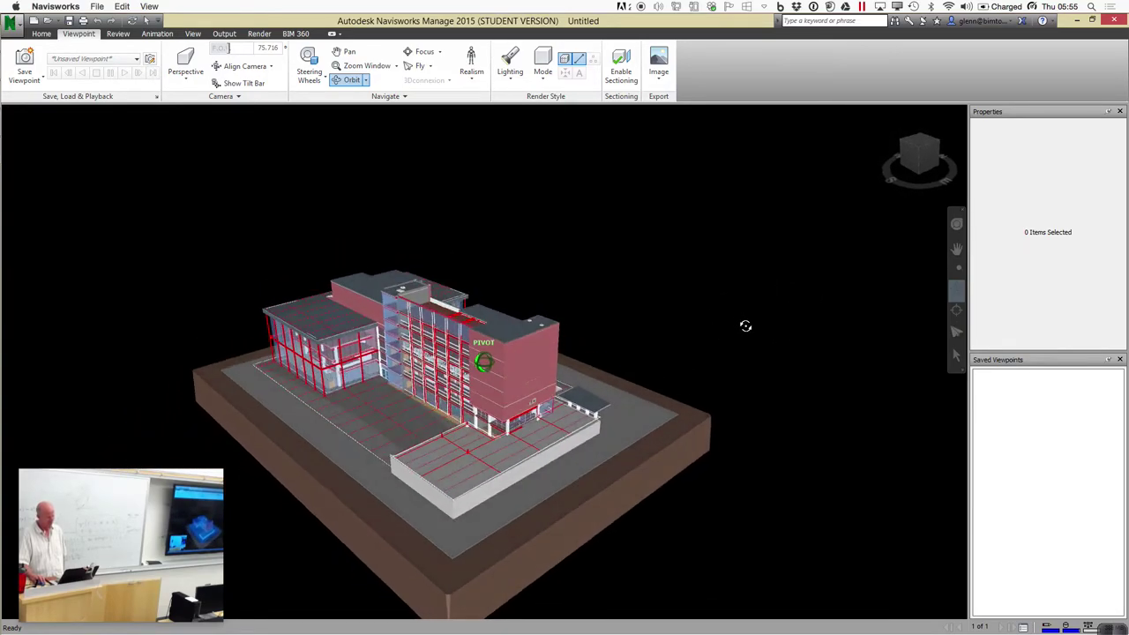
Focus on the glazed wing, select a stair tower fin, and orbit the model around the new focal point
left_click(331, 384)
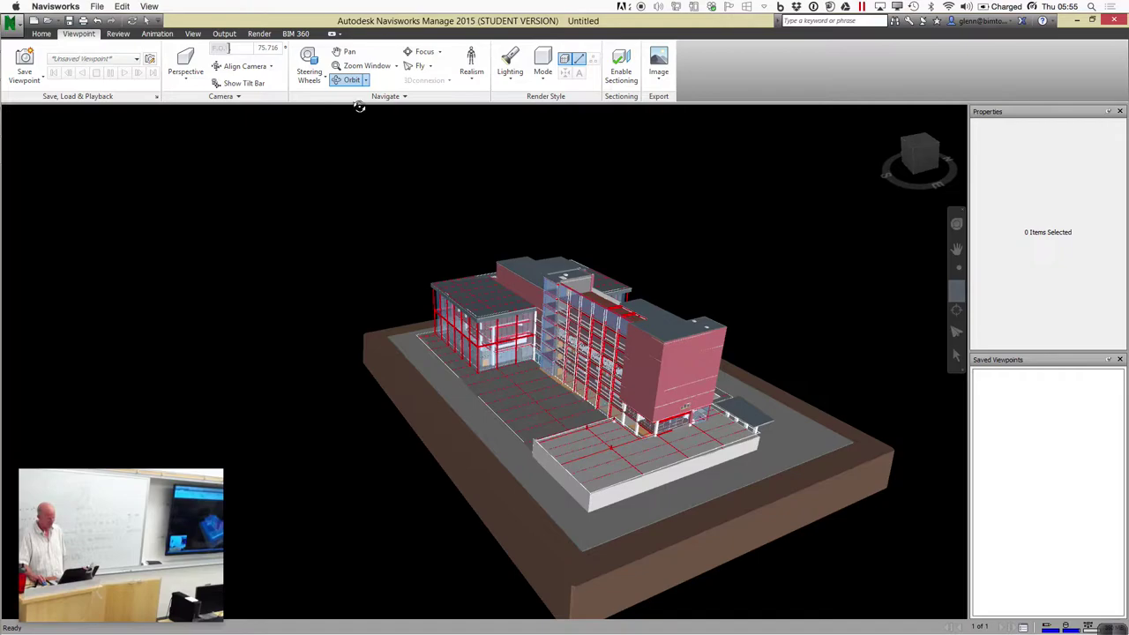
left_click(547, 334)
right_click(522, 344)
left_click(501, 381)
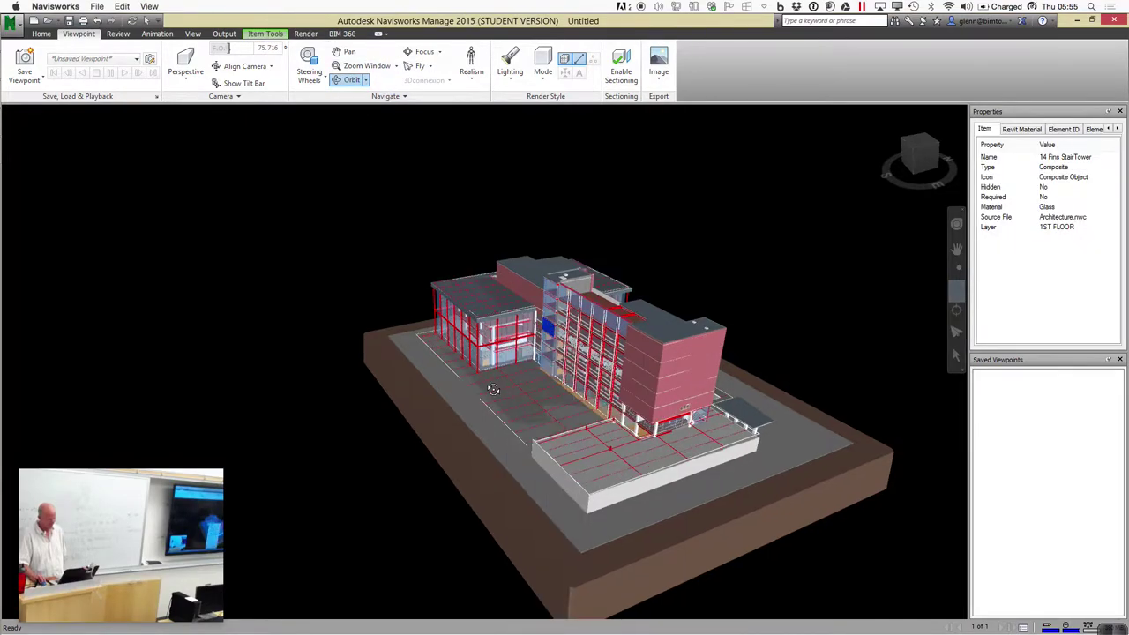
left_click_drag(485, 390, 529, 370)
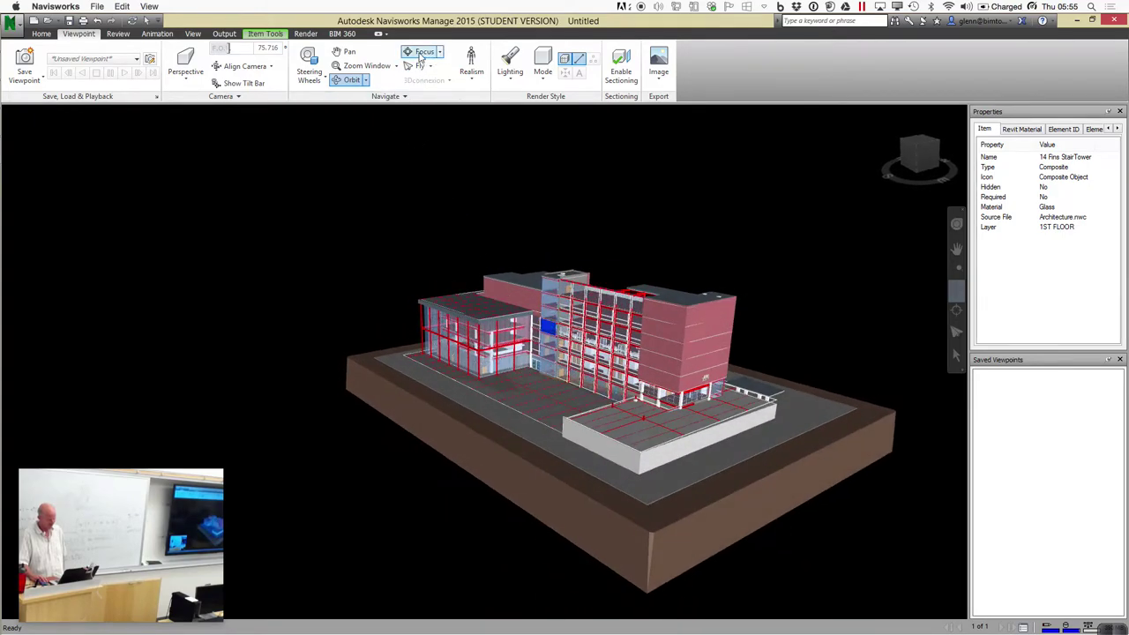
left_click_drag(484, 367, 496, 377)
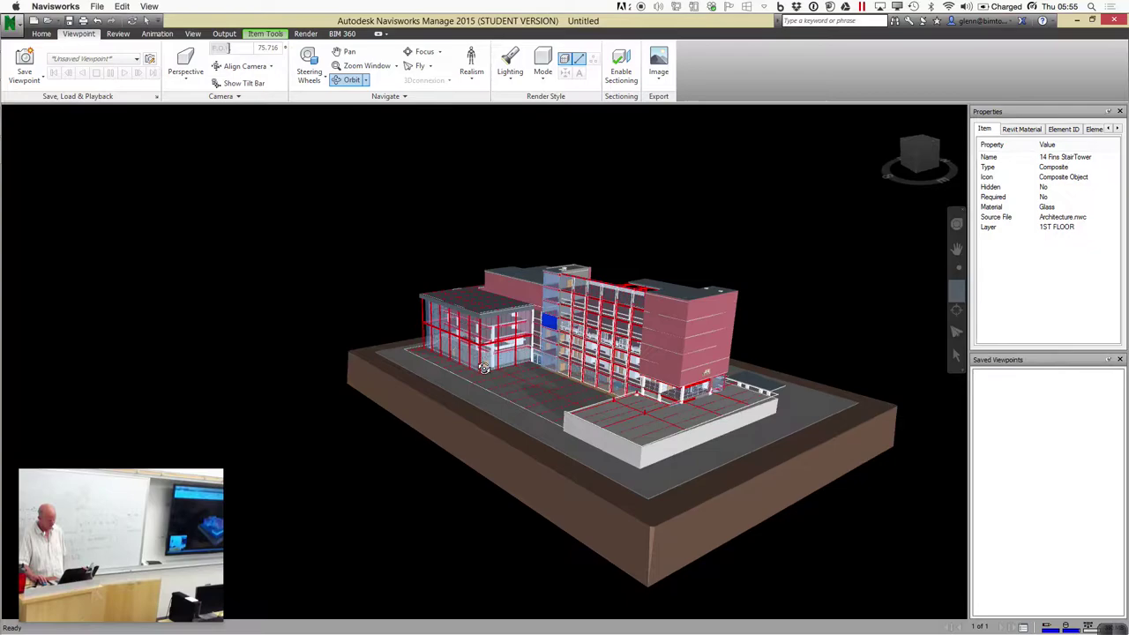
Select the courtyard floor slab, orbit the model about the glazed wing, and move in close to the courtyard
left_click(510, 401)
right_click(499, 409)
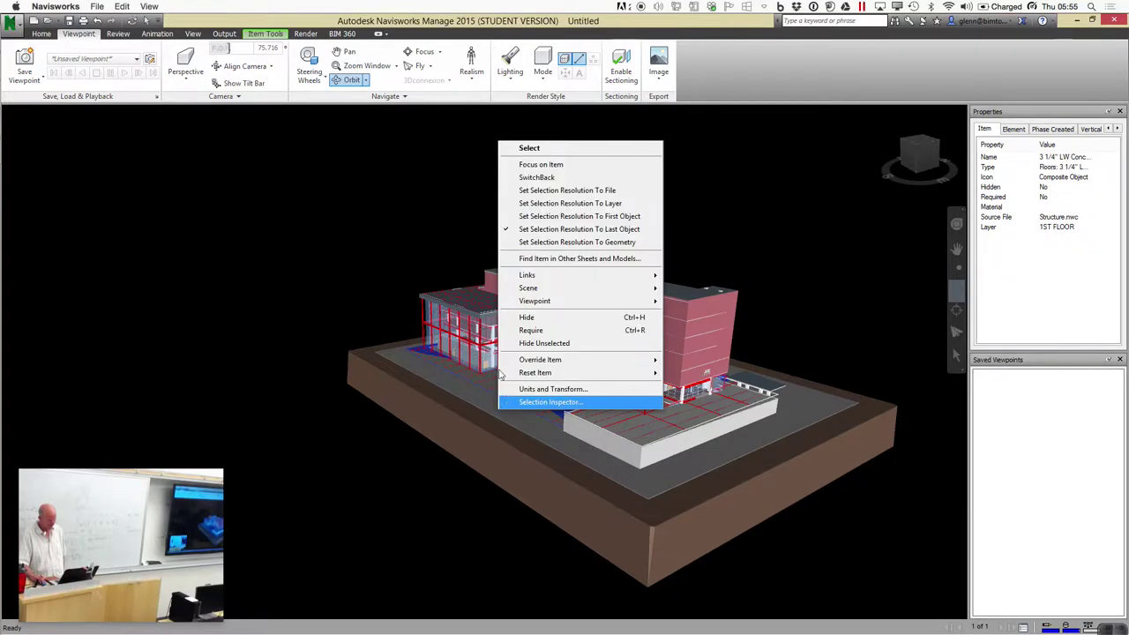
left_click(346, 85)
mouse_move(518, 454)
left_mouse_down()
mouse_move(508, 453)
mouse_move(531, 451)
left_mouse_up()
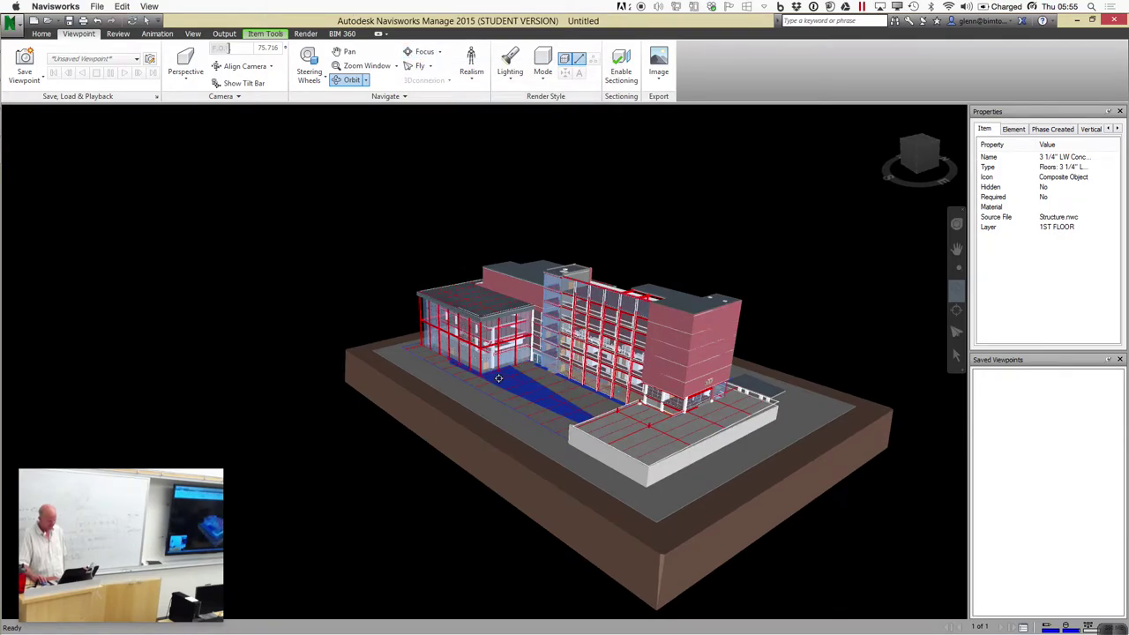
left_click_drag(482, 366, 482, 367)
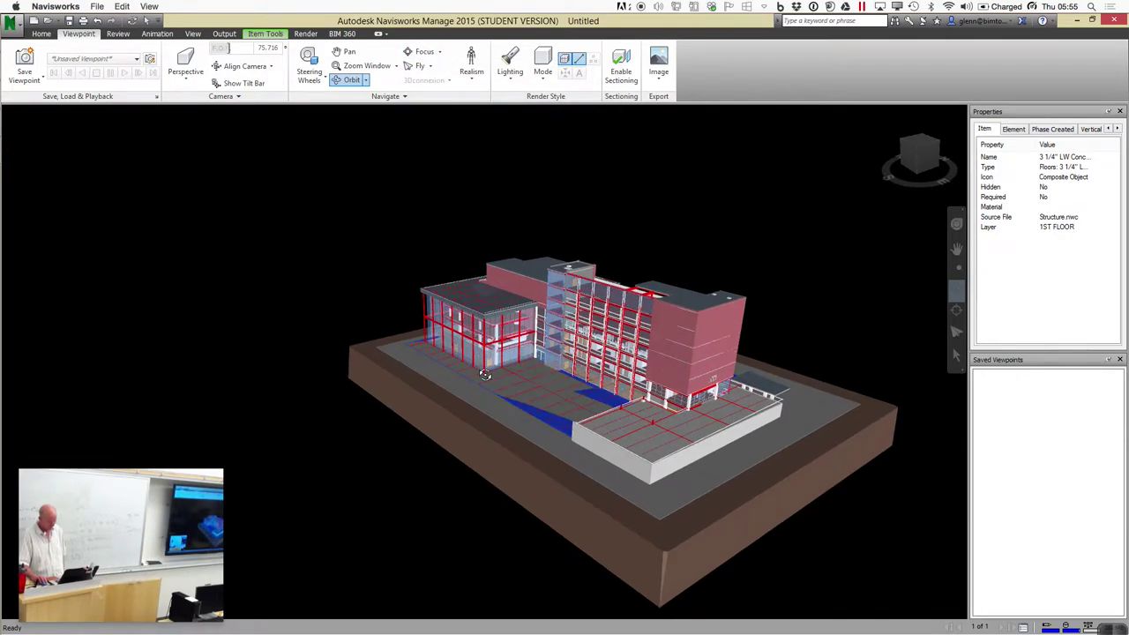
mouse_move(481, 407)
left_mouse_down()
mouse_move(490, 418)
mouse_move(501, 398)
left_mouse_up()
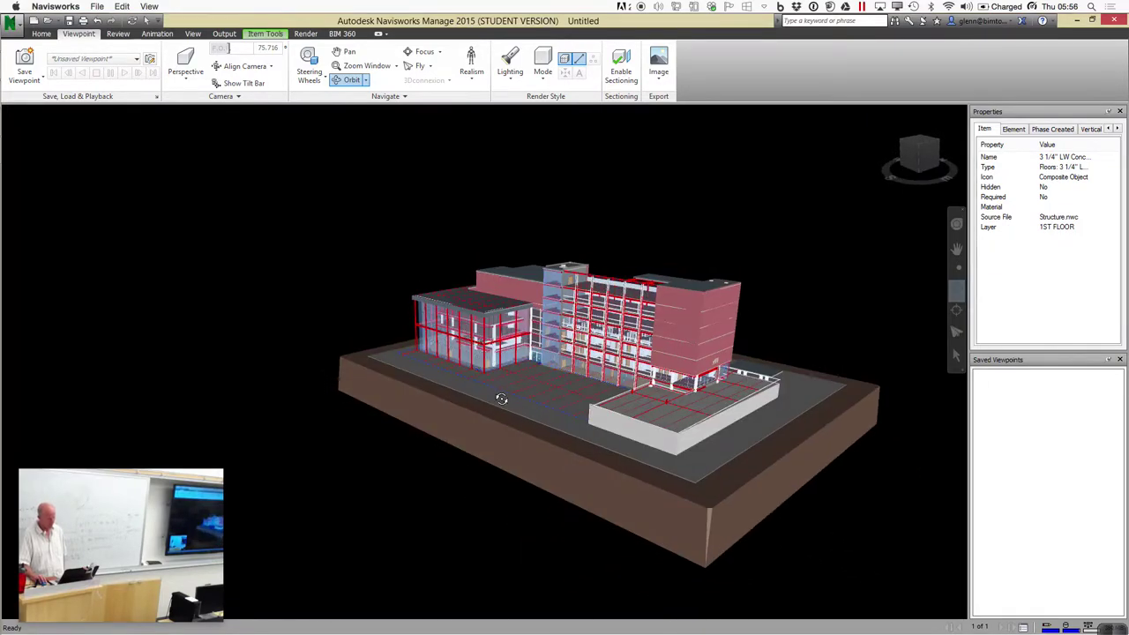
scroll(501, 399, "up", 5)
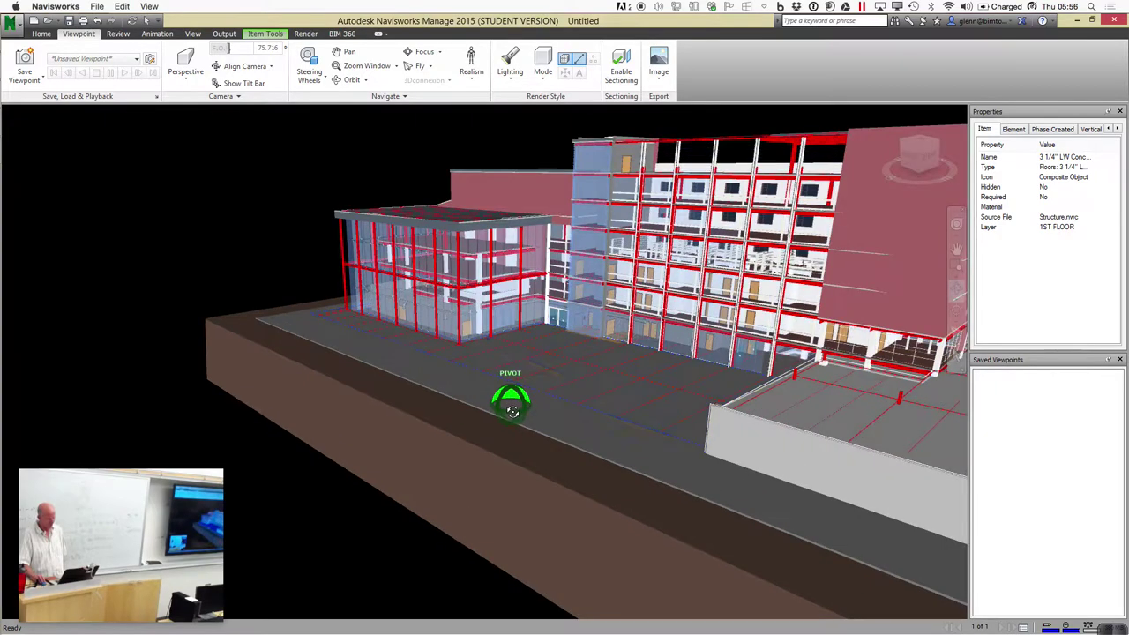
left_click(512, 412)
scroll(512, 404, "up", 3)
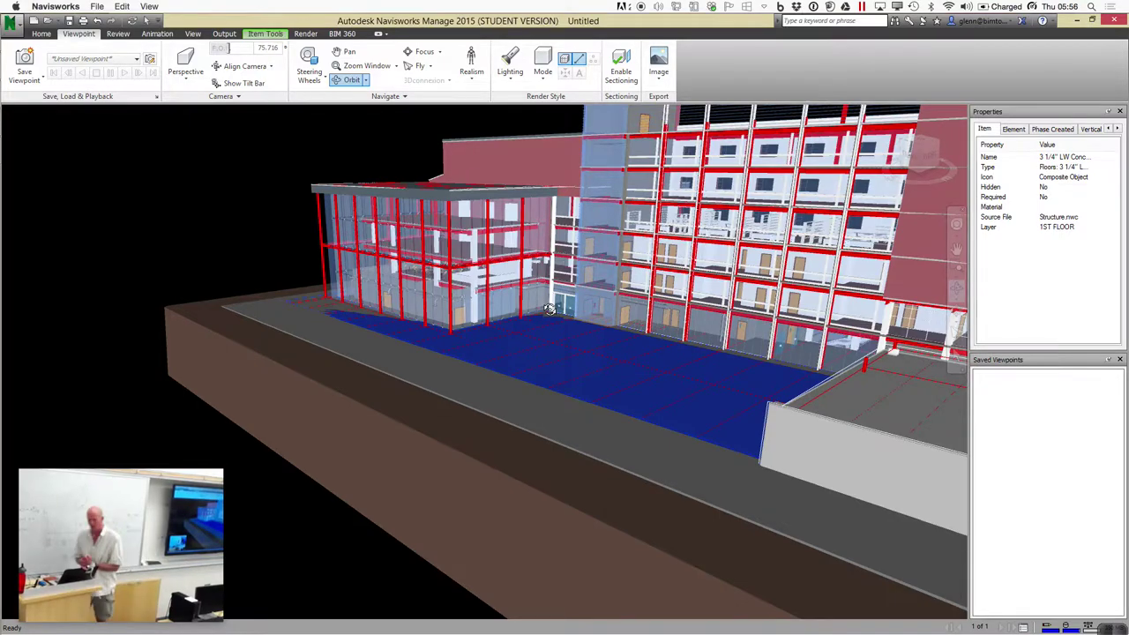
Switch to Mindomo, collapse the Navigate within Model branch, and go to the Walk Thru the Model topics
key("super+Tab")
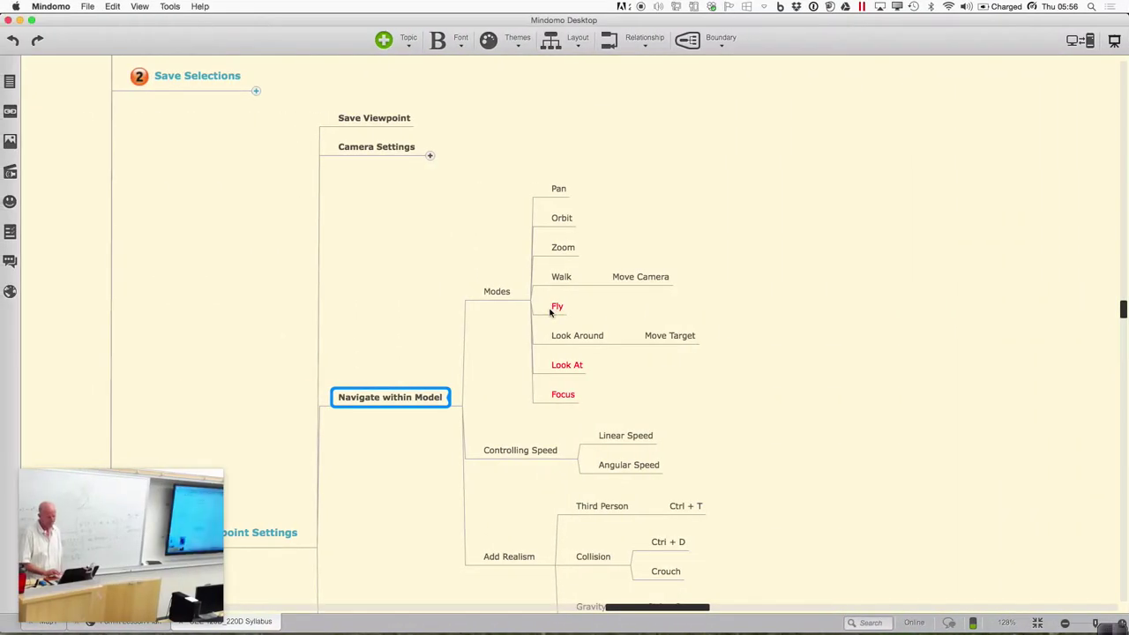
left_click(455, 391)
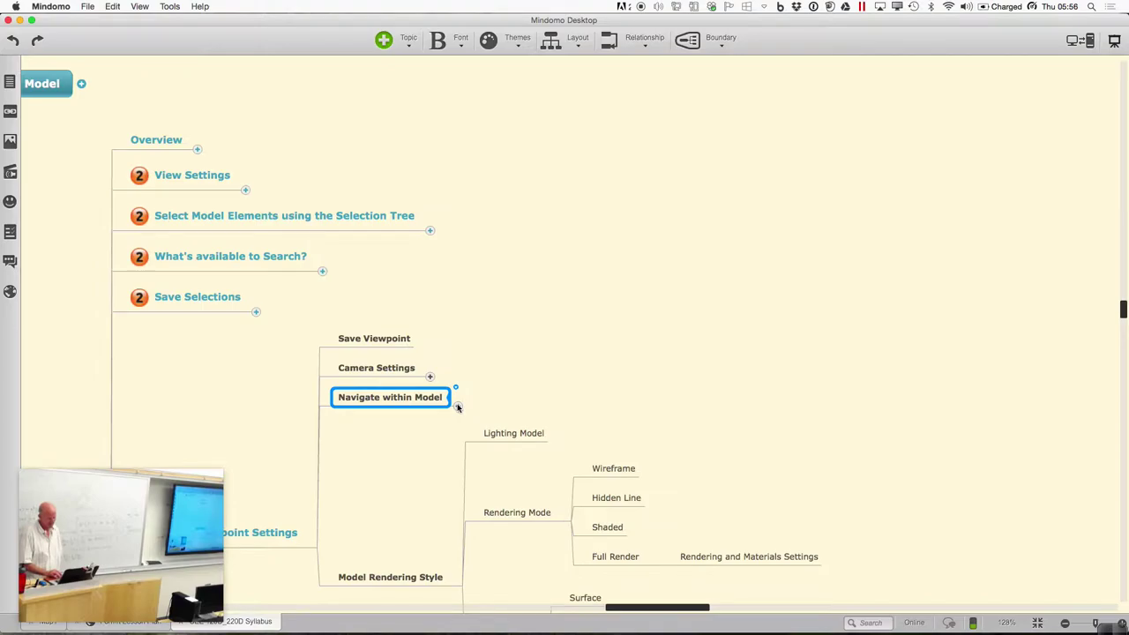
scroll(420, 446, "down", 2)
scroll(420, 445, "down", 5)
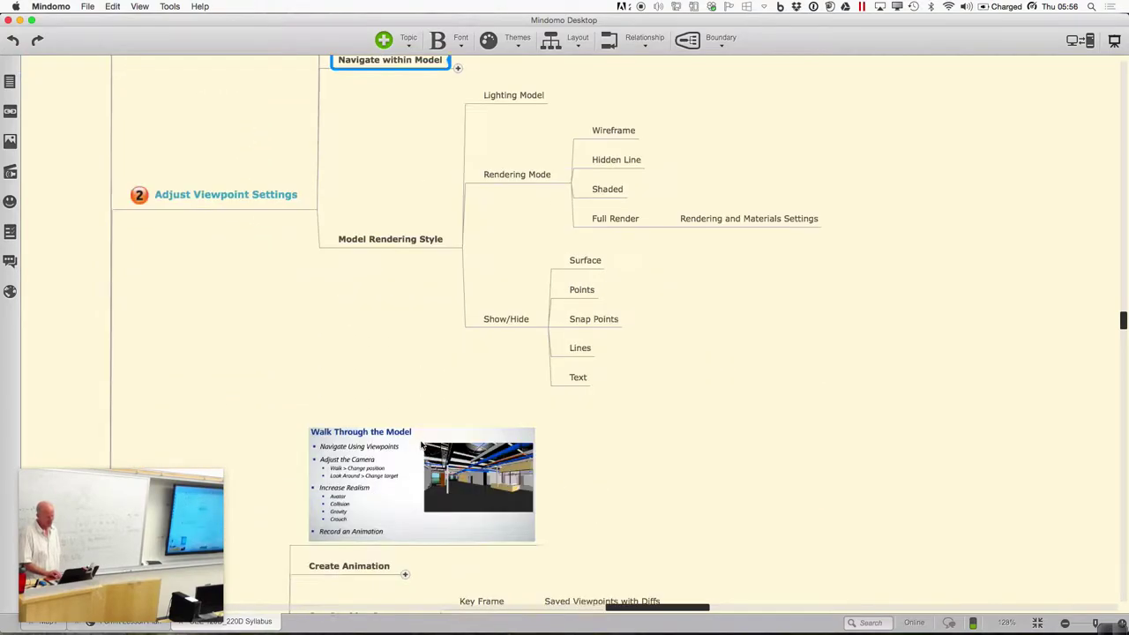
scroll(421, 446, "down", 2)
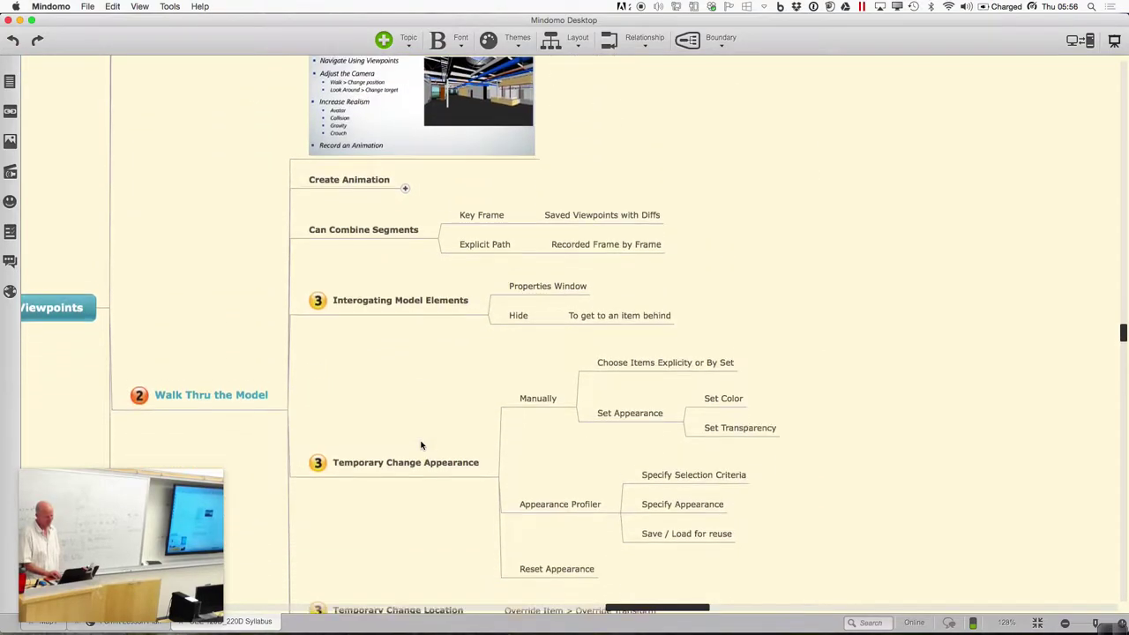
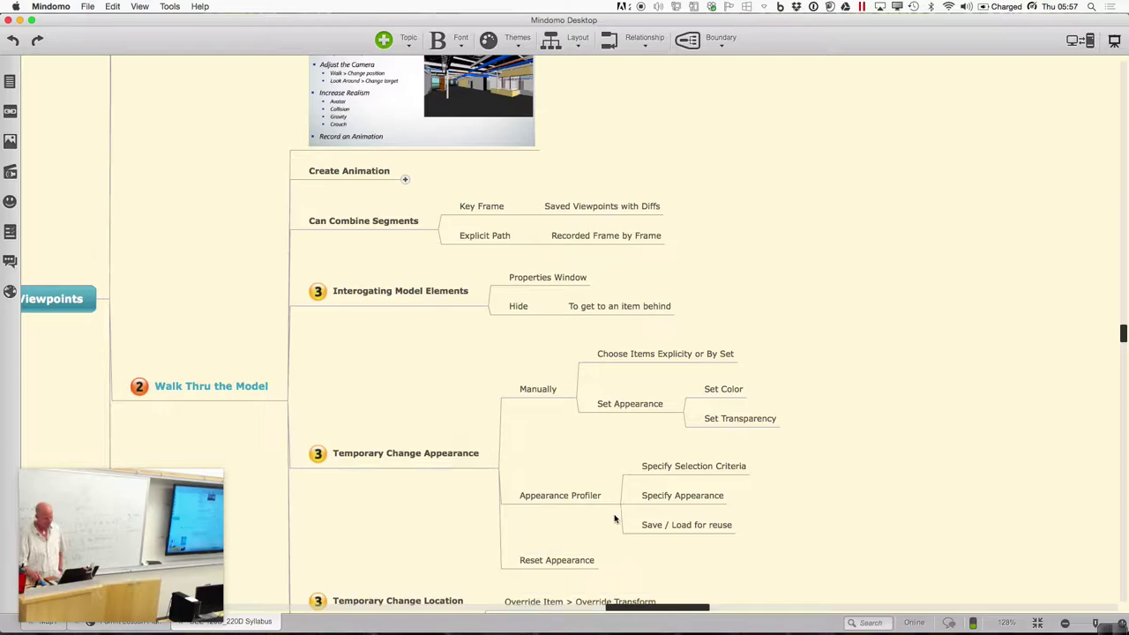
Switch back to Navisworks, fly up to the glass entrance doors beside the louvered tower, and change the navigation mode to Walk
key("super+Tab")
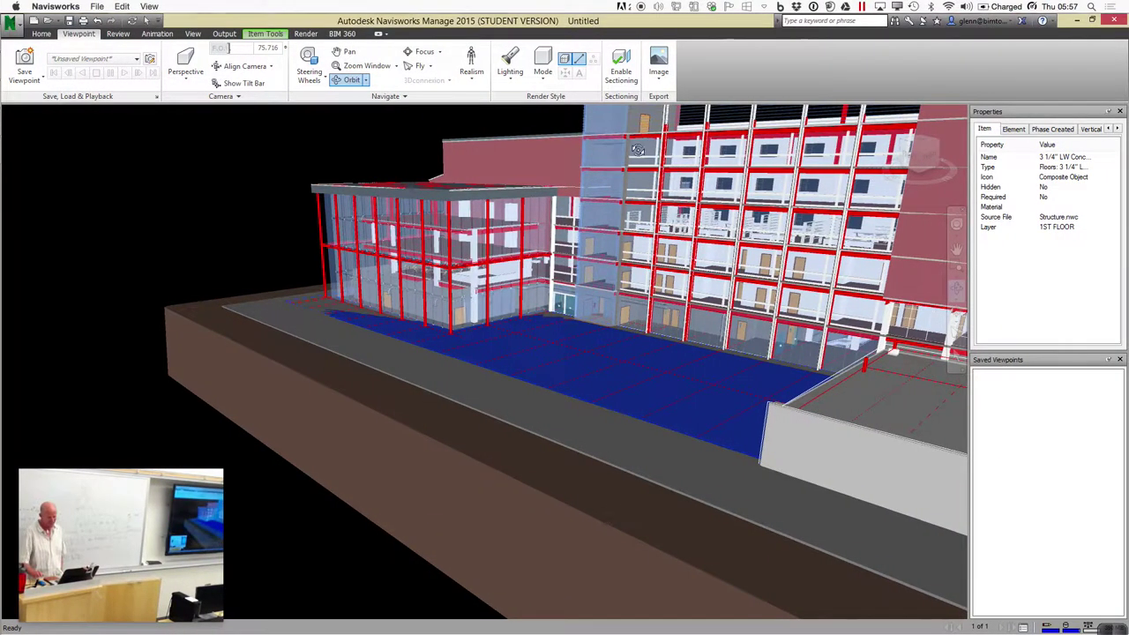
left_click(419, 65)
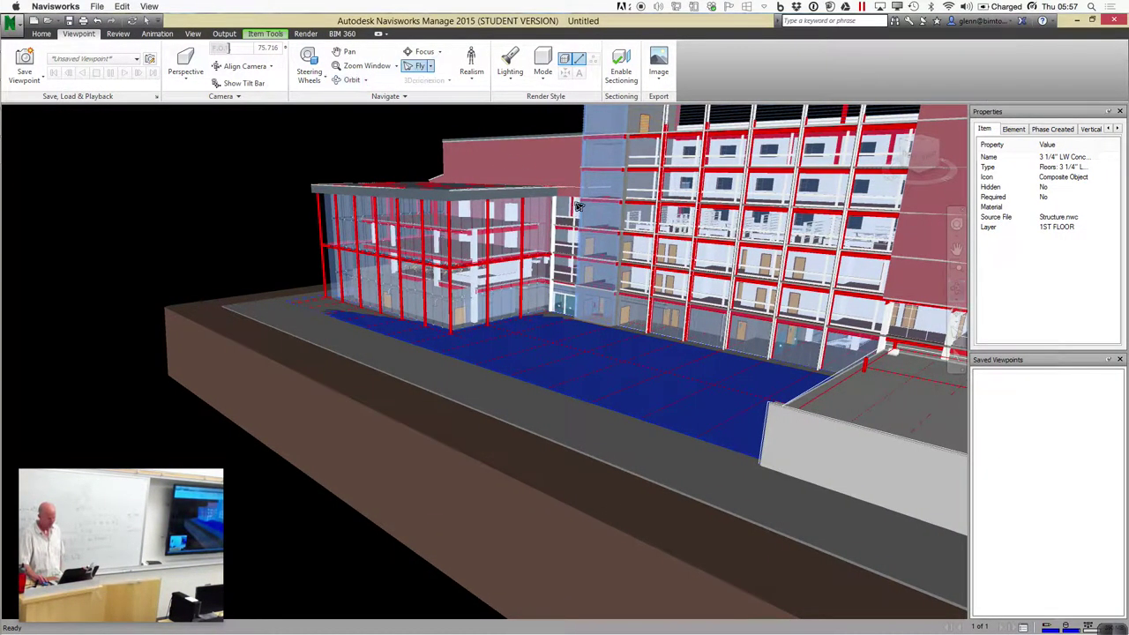
left_click_drag(565, 335, 641, 315)
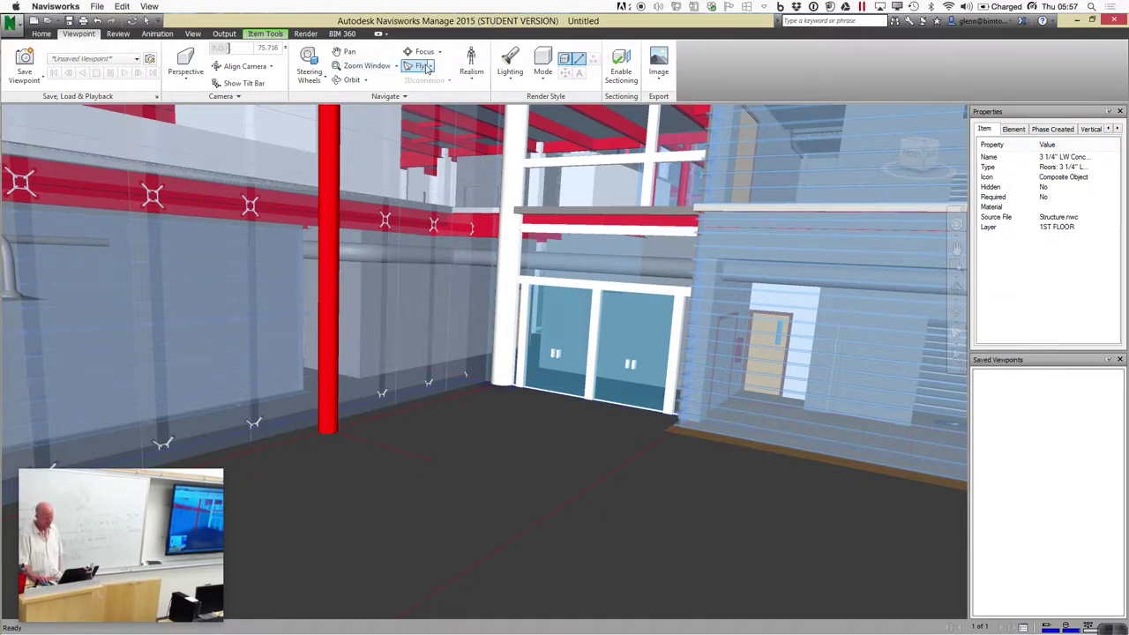
left_click(431, 66)
left_click(416, 92)
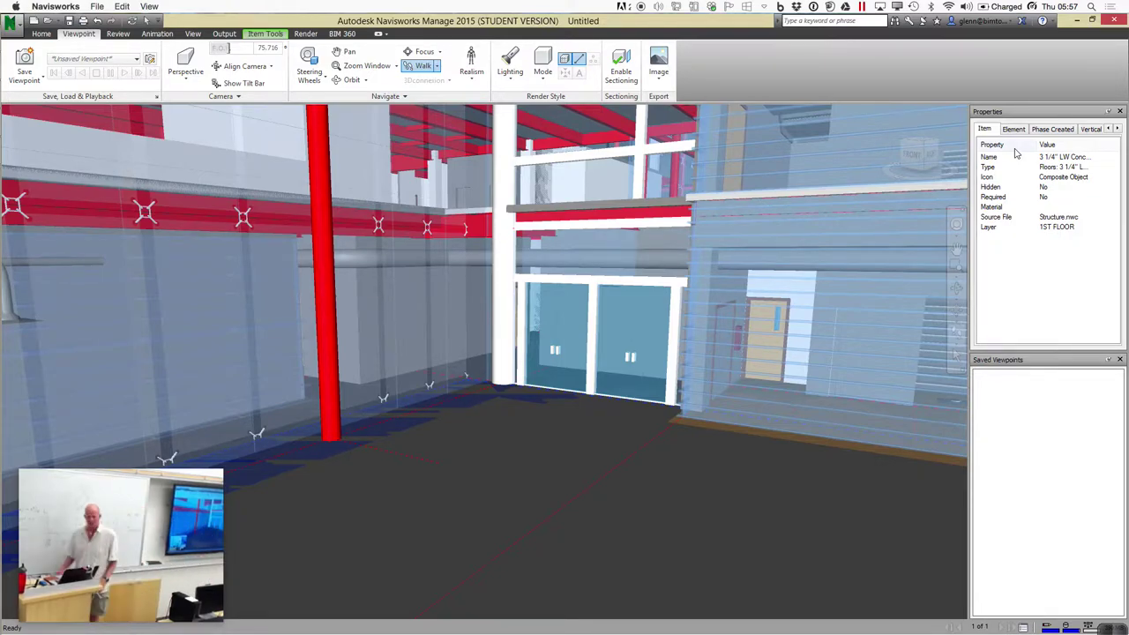
Activate Select, pick the left glass entrance door, and hide and redisplay the Properties window
left_click(147, 20)
left_click(542, 310)
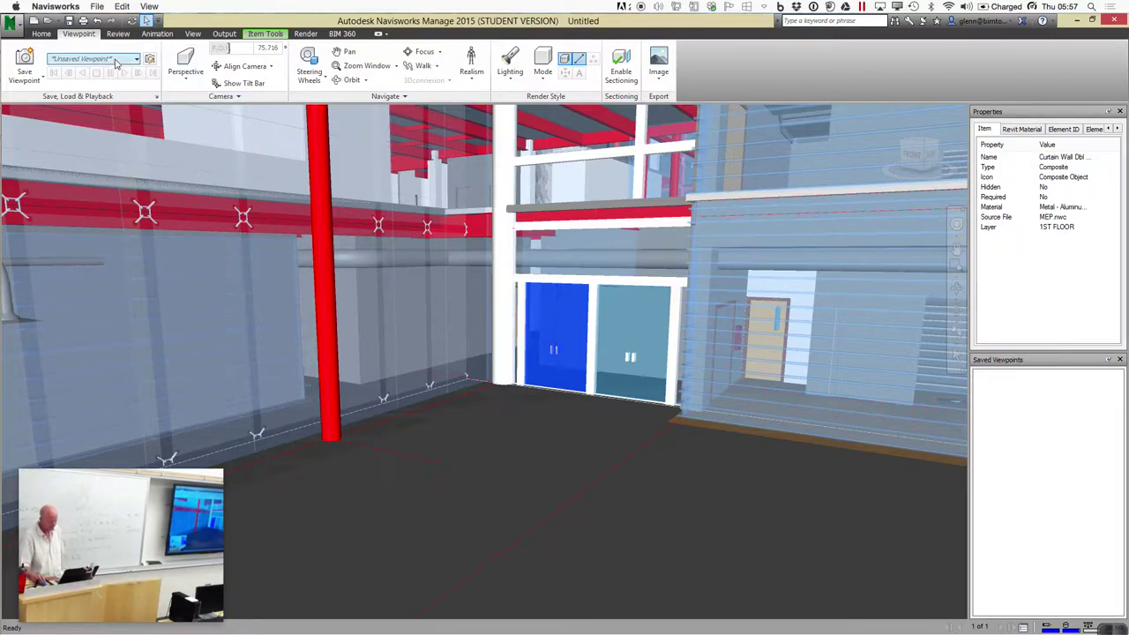
left_click(44, 35)
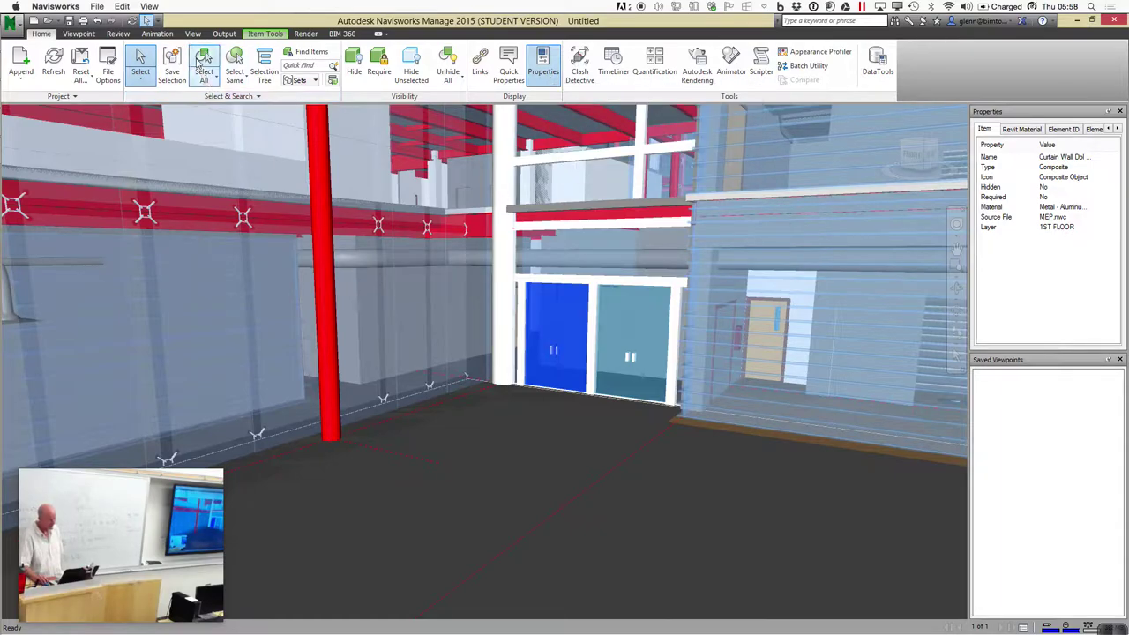
left_click(148, 76)
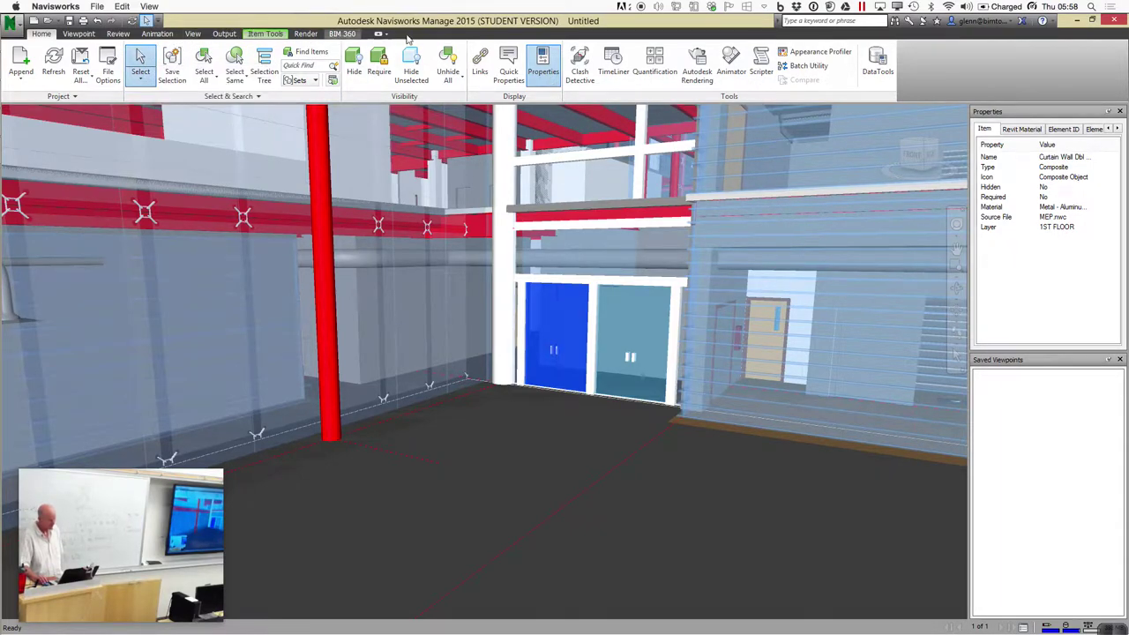
left_click(544, 62)
left_click(544, 62)
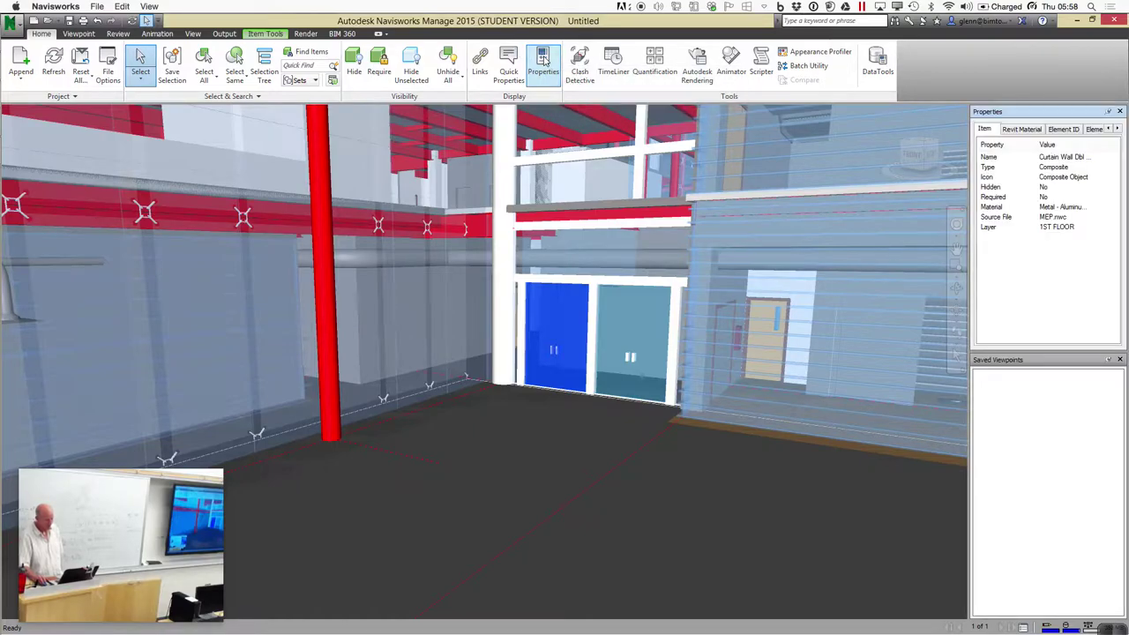
Select the red column and the right entrance door in turn, and examine the door's Revit Material, Element ID and Element properties
left_click(322, 324)
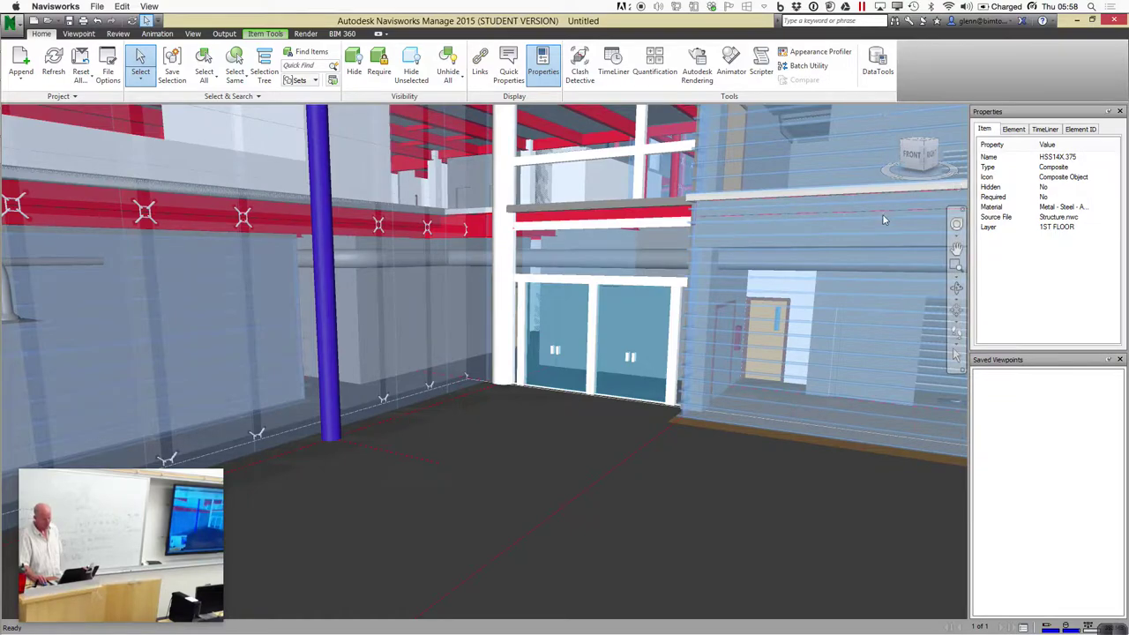
left_click(637, 321)
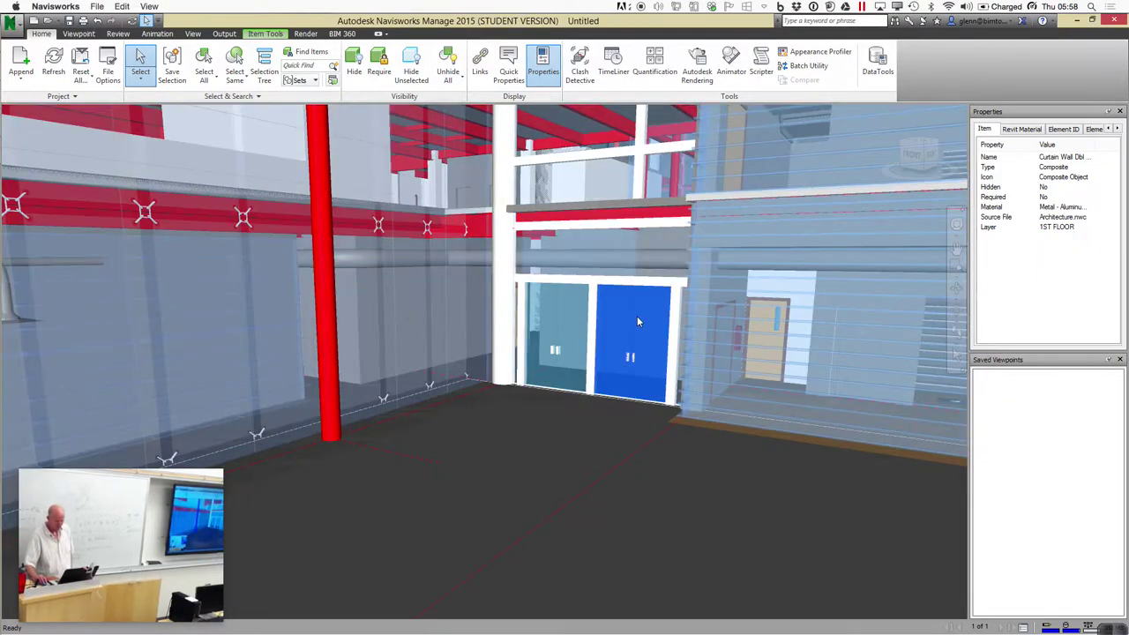
left_click(1019, 129)
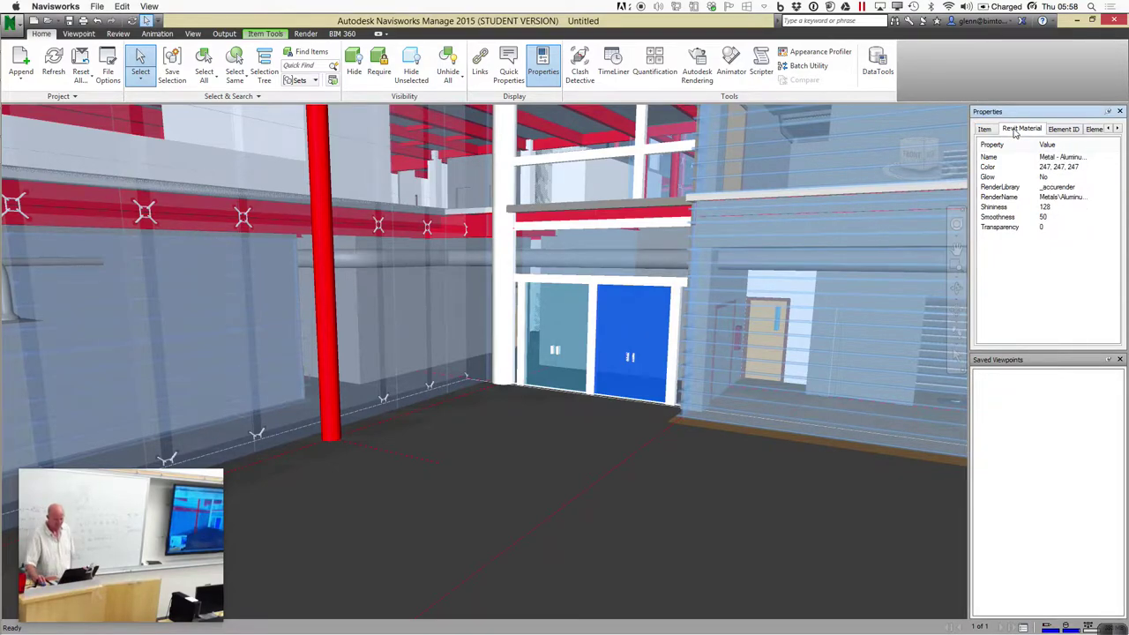
left_click(1065, 130)
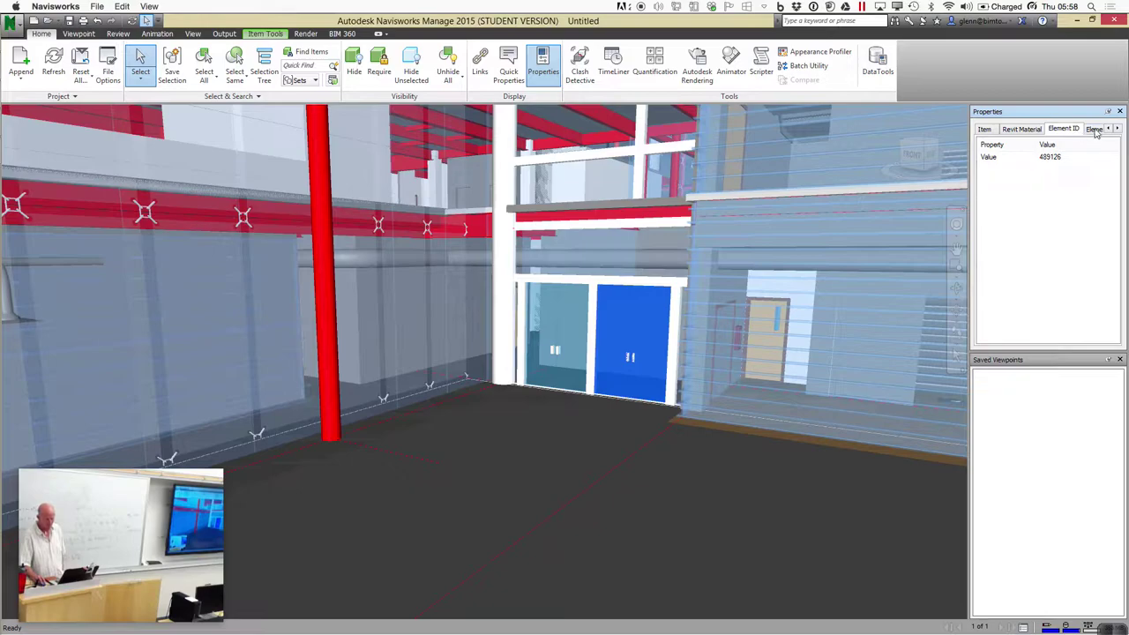
left_click(1096, 130)
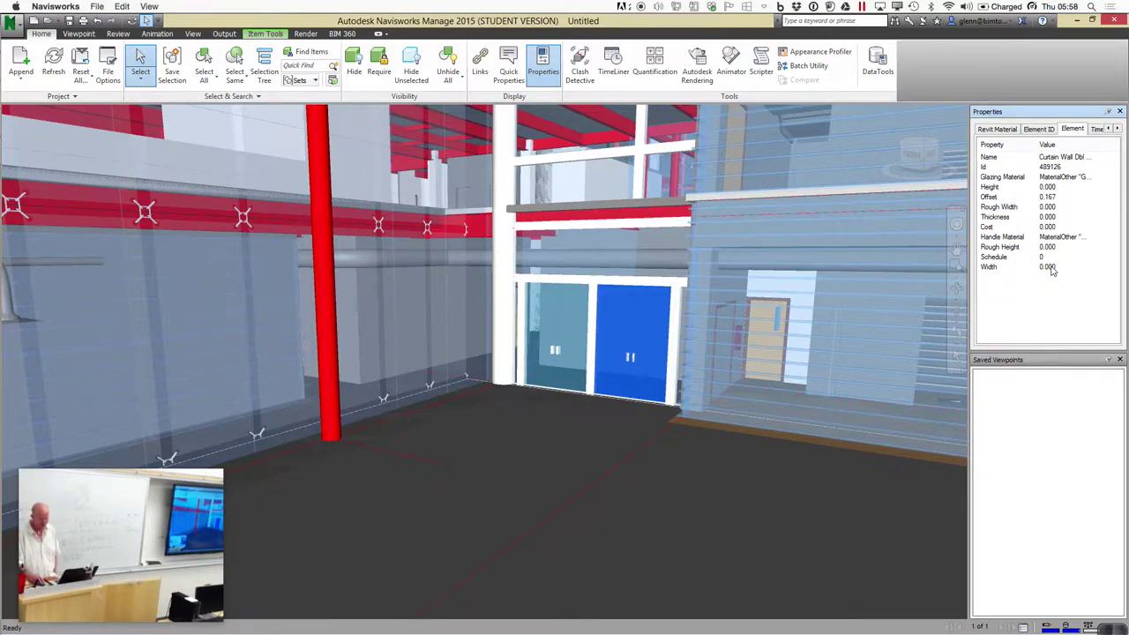
left_click(1039, 133)
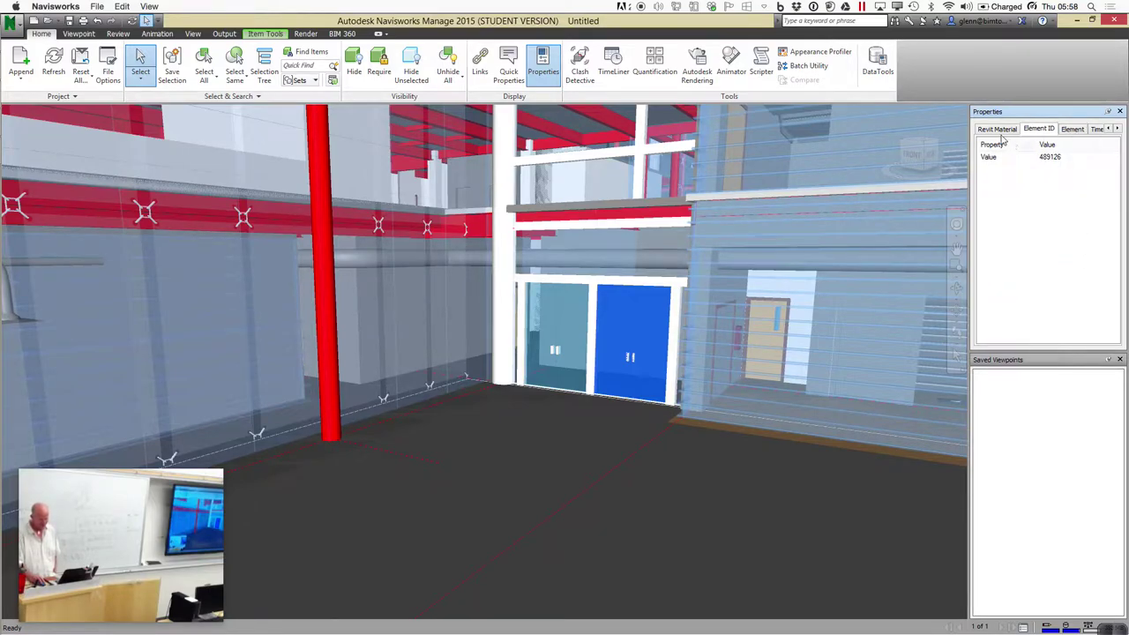
Select the mullion above the left entrance door, the louvered curtain wall and the left door in turn, examining their Element and Revit Material properties
left_click(1003, 131)
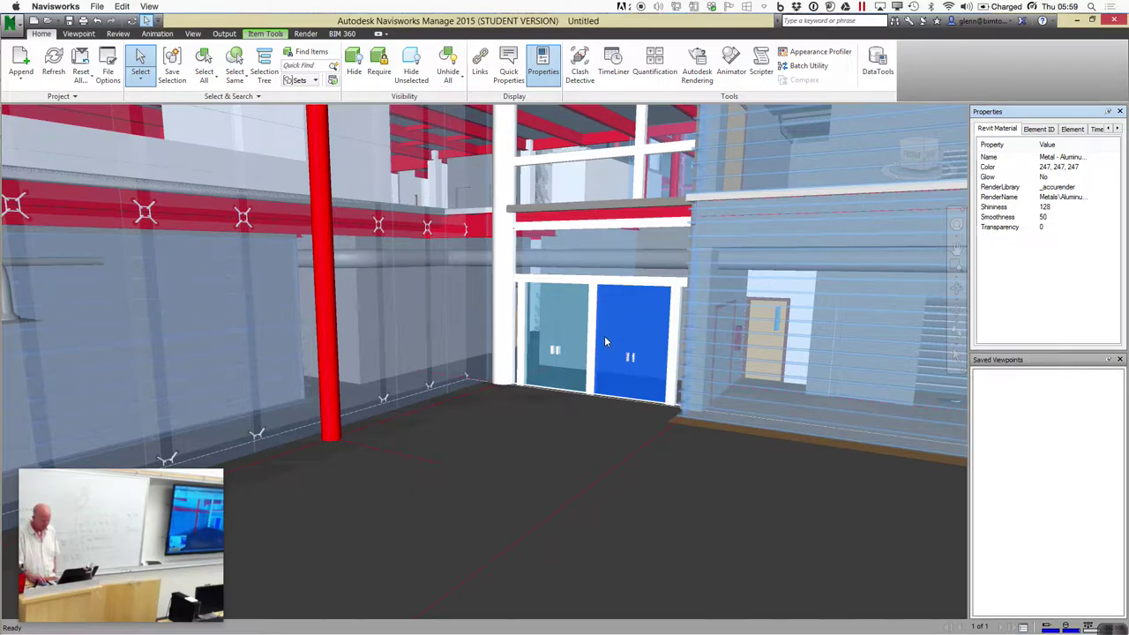
left_click(588, 282)
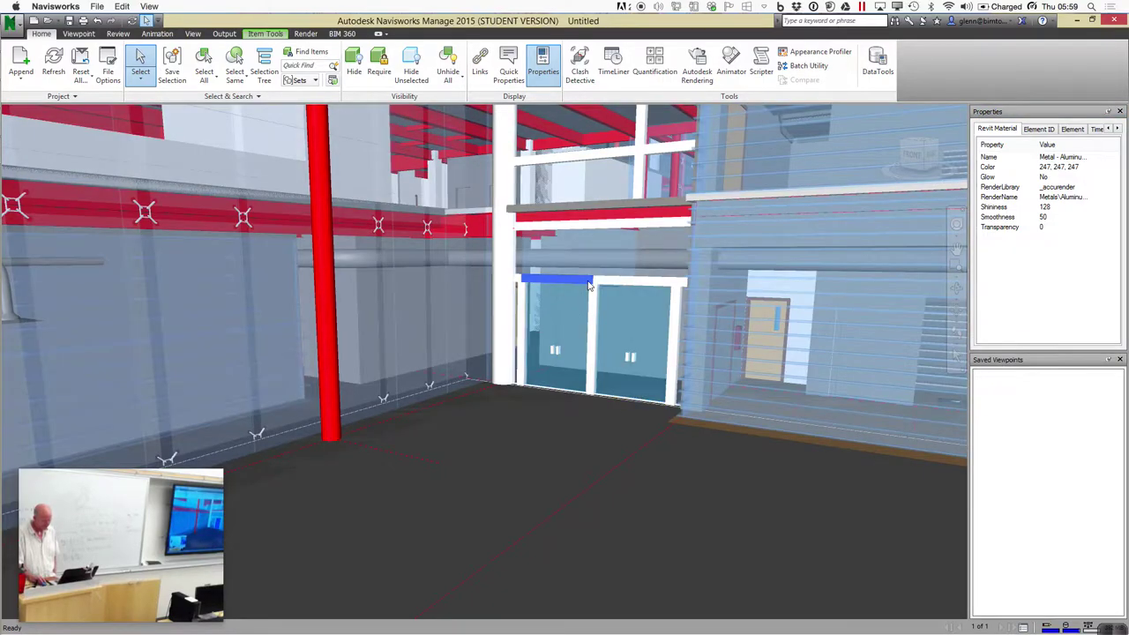
left_click(1068, 130)
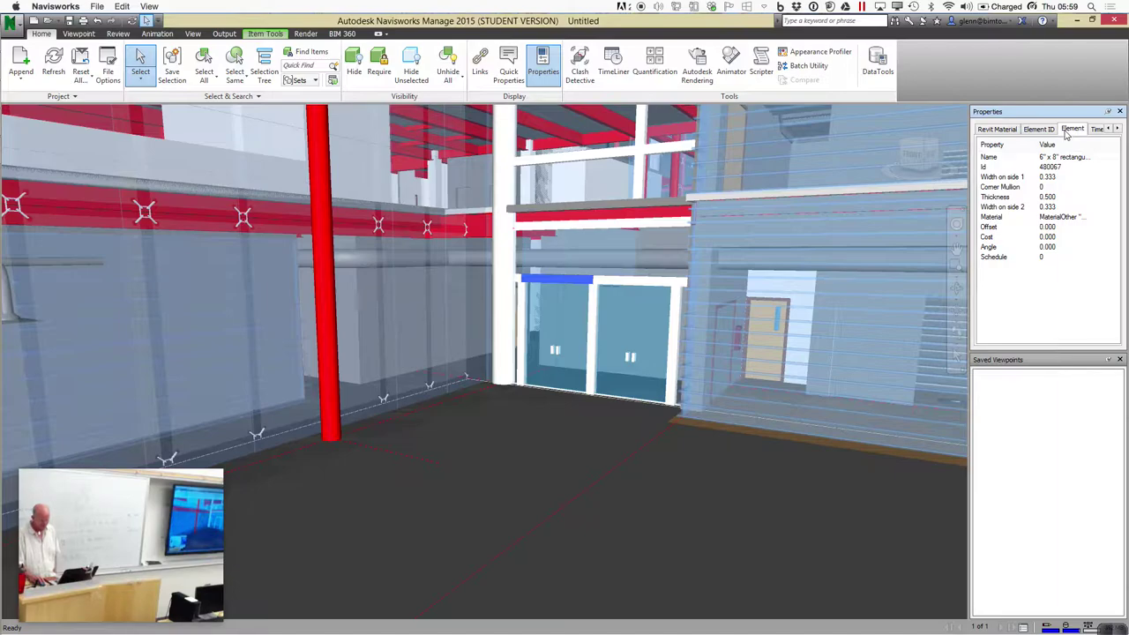
left_click(794, 379)
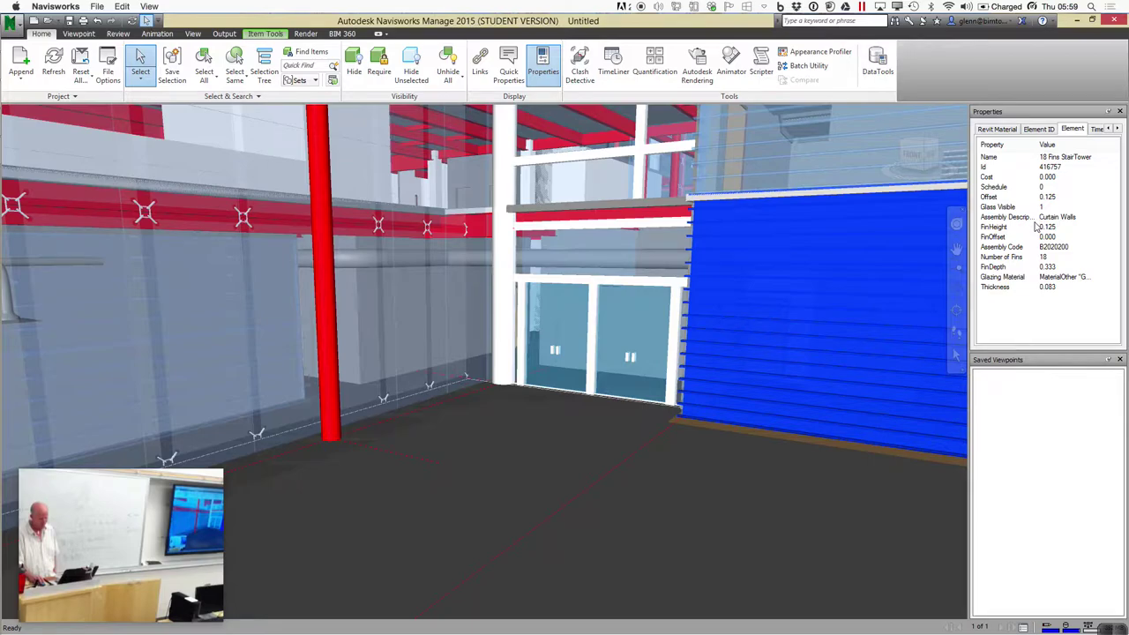
left_click(1014, 133)
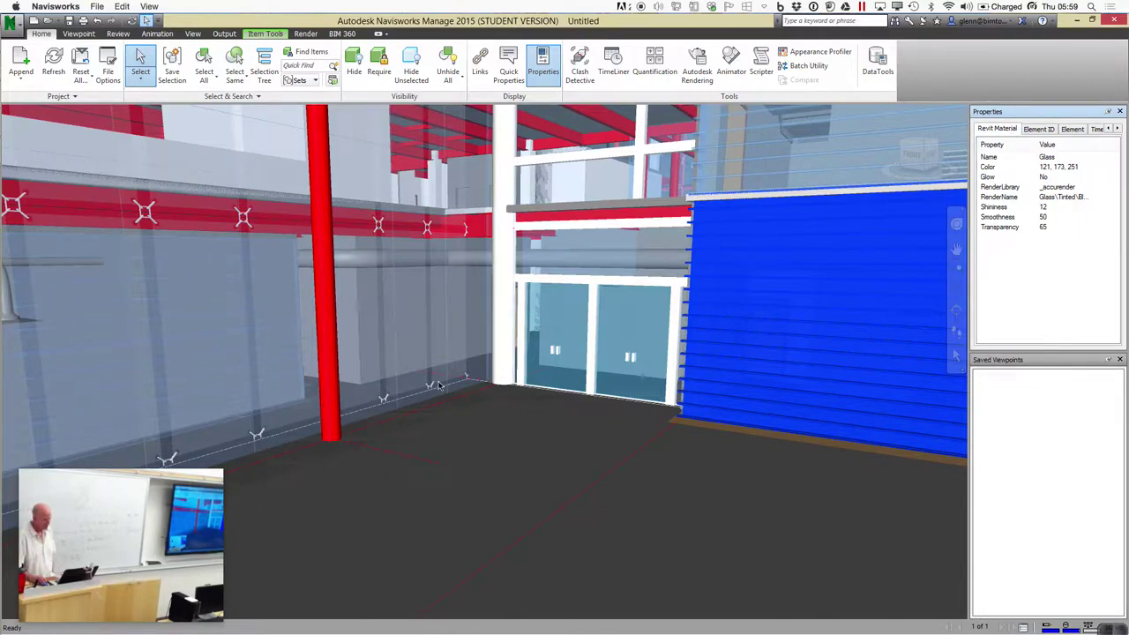
left_click(532, 322)
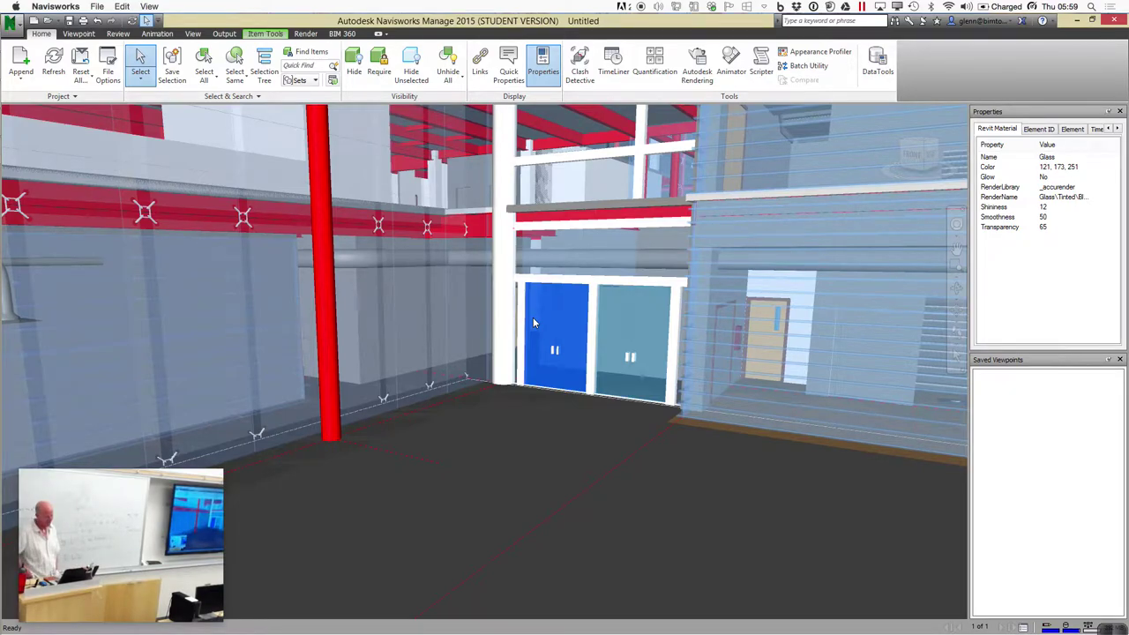
Measure point to point across the header mullion above the left entrance door
left_click(118, 34)
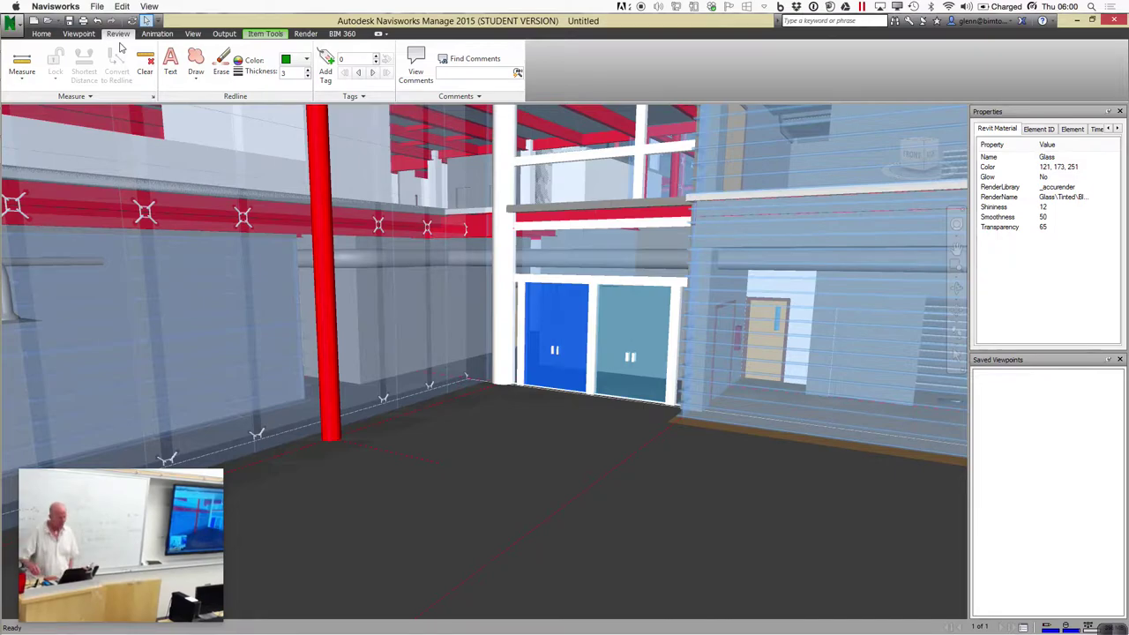
left_click(30, 79)
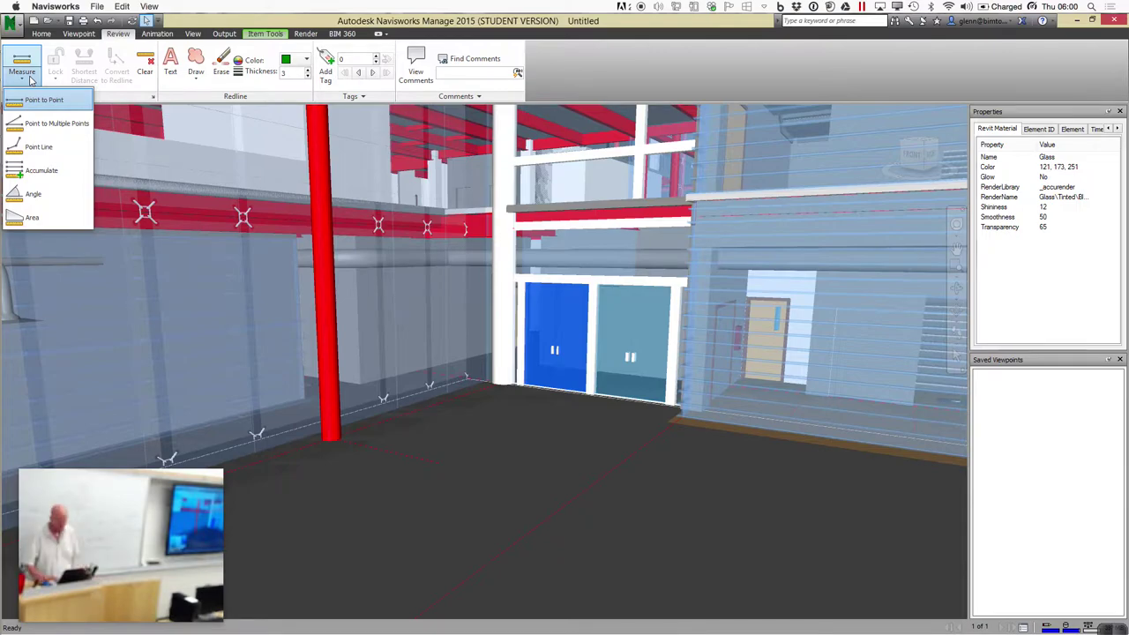
left_click(547, 282)
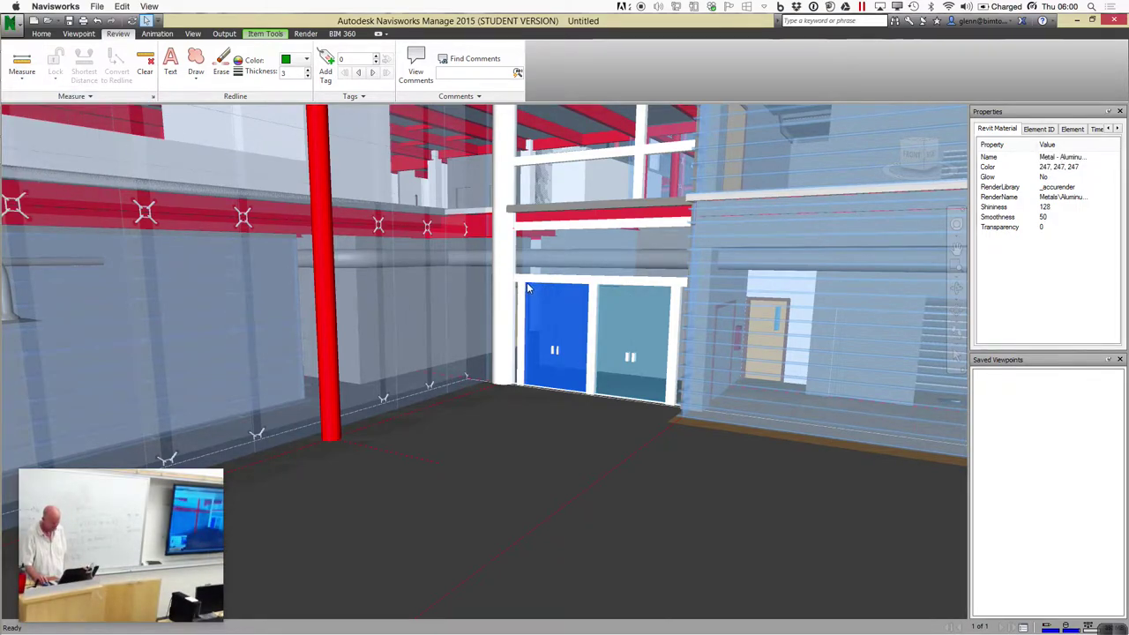
left_click(531, 280)
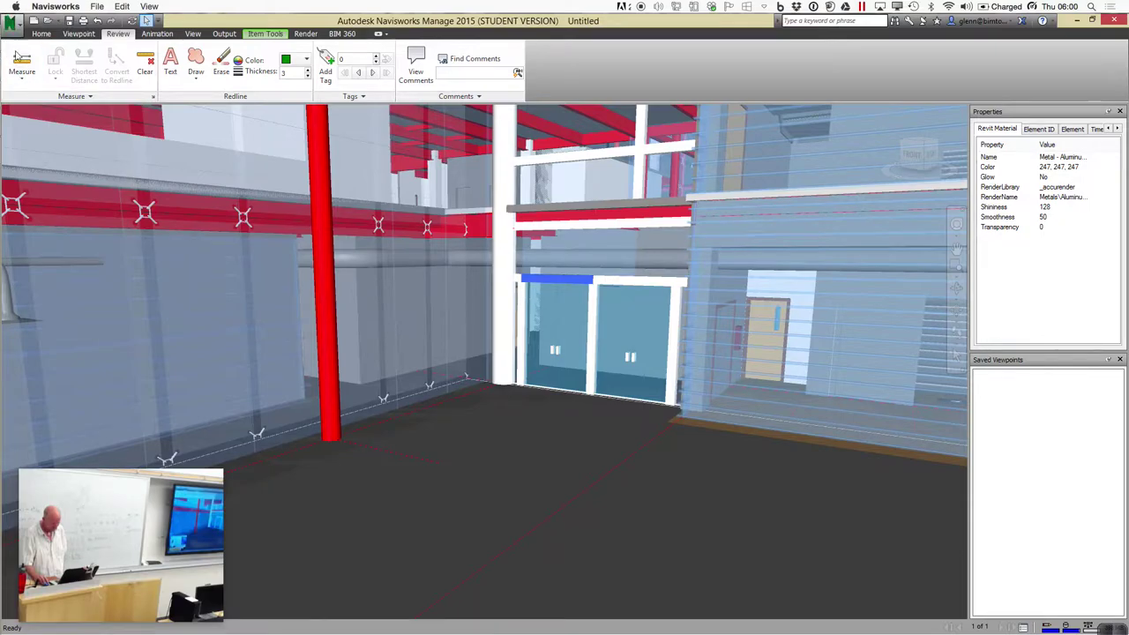
left_click(22, 75)
left_click(31, 101)
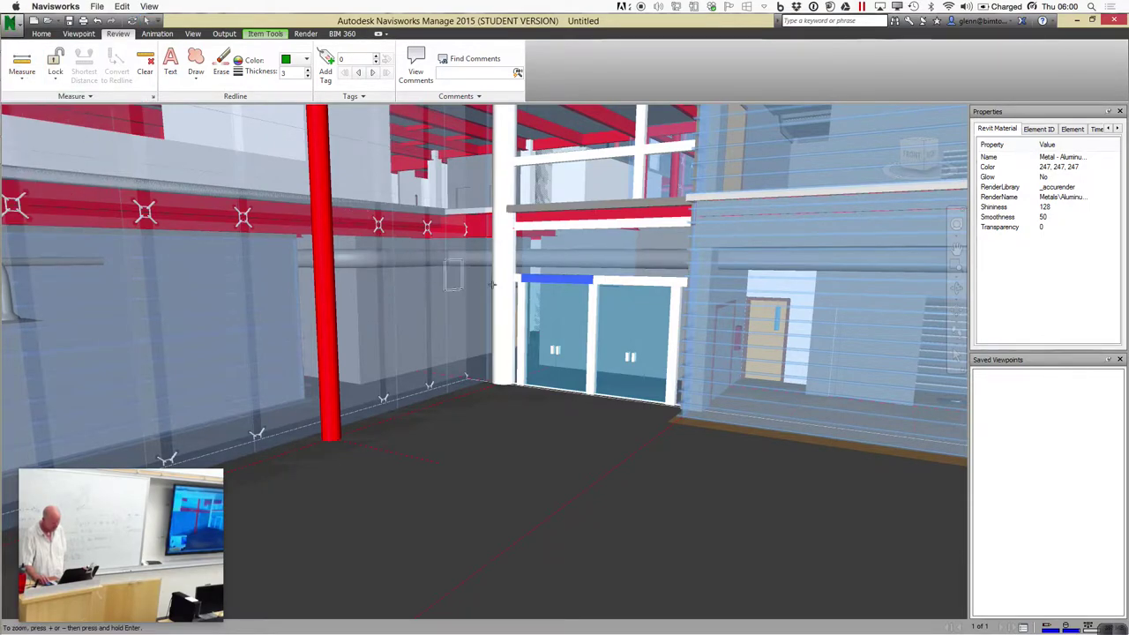
left_click(523, 280)
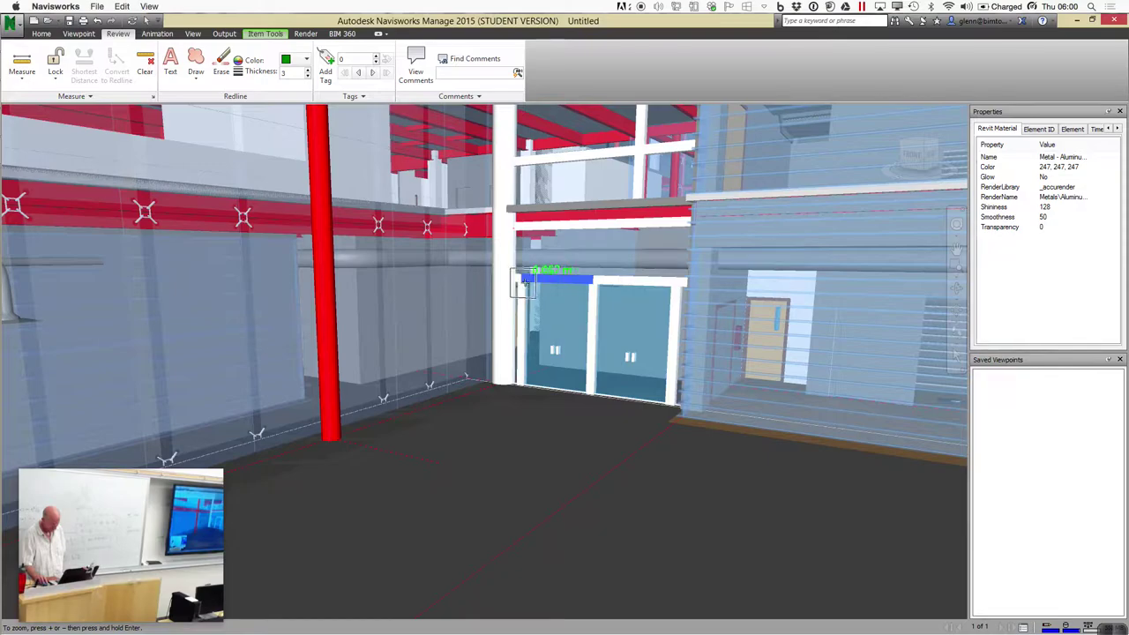
left_click(589, 284)
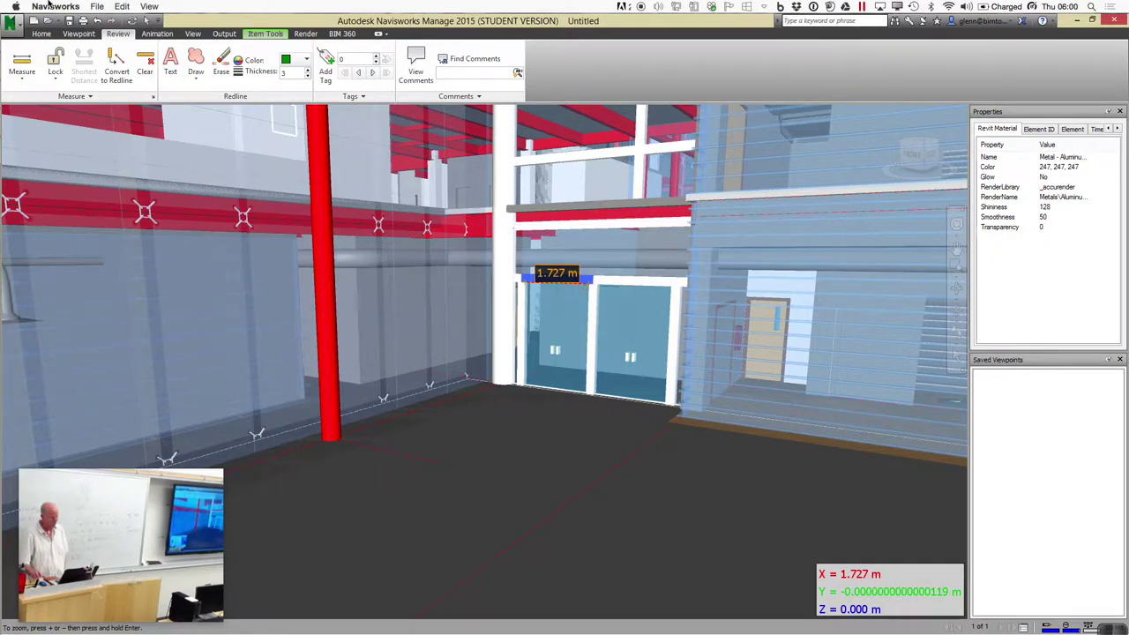
Open the Options Editor and look through the General settings for Environment, Local Caching, Locations and Undo
left_click(12, 29)
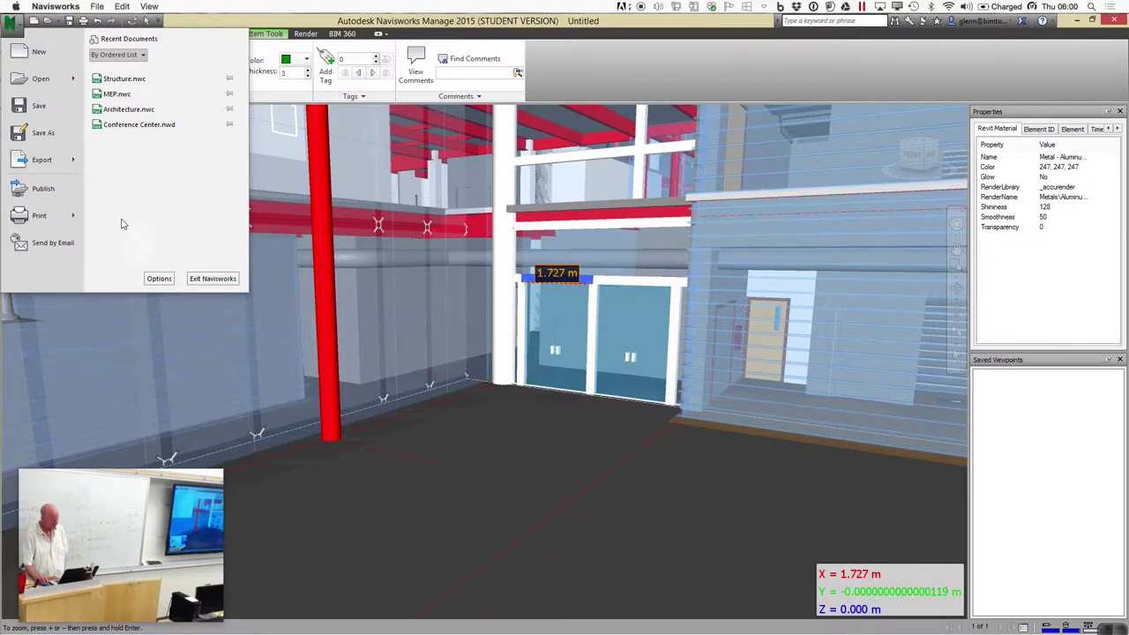
left_click(154, 280)
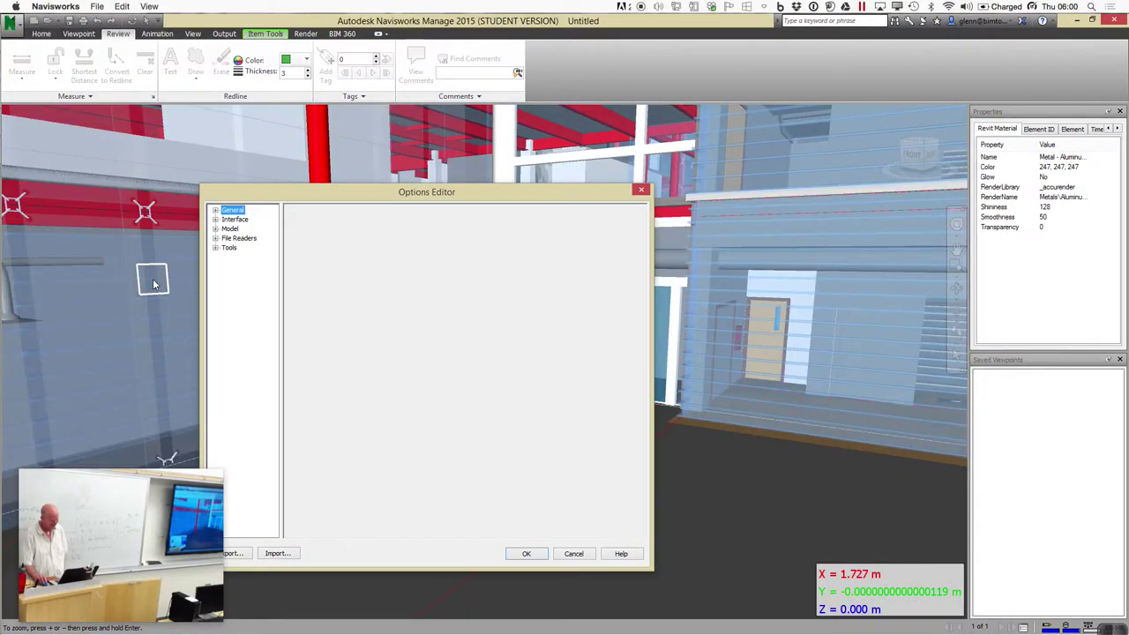
left_click(217, 210)
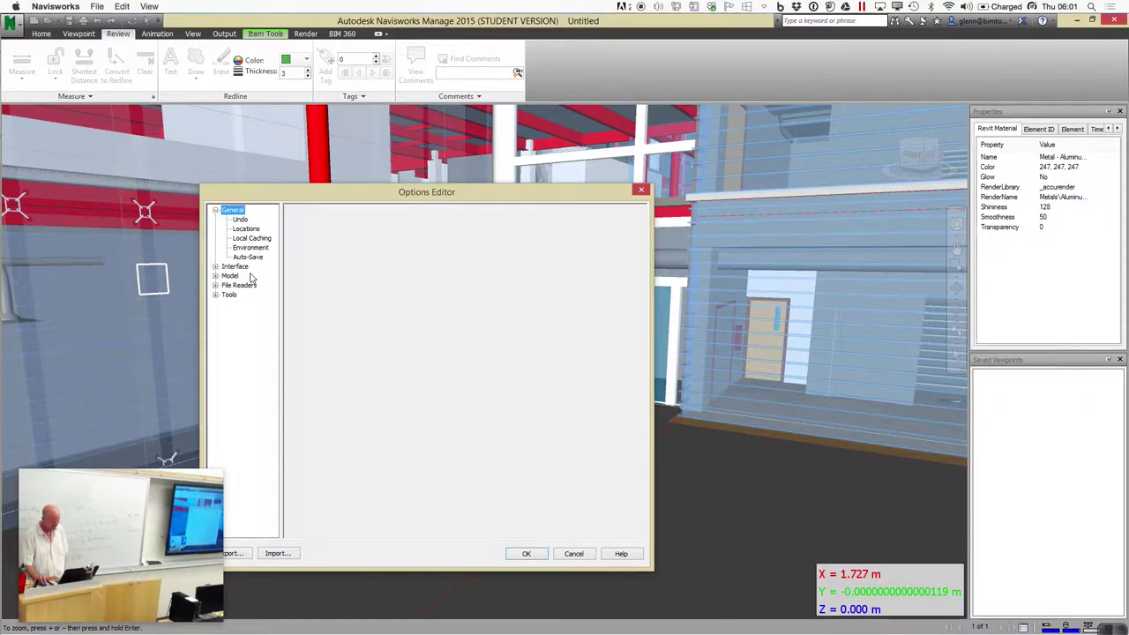
left_click(252, 248)
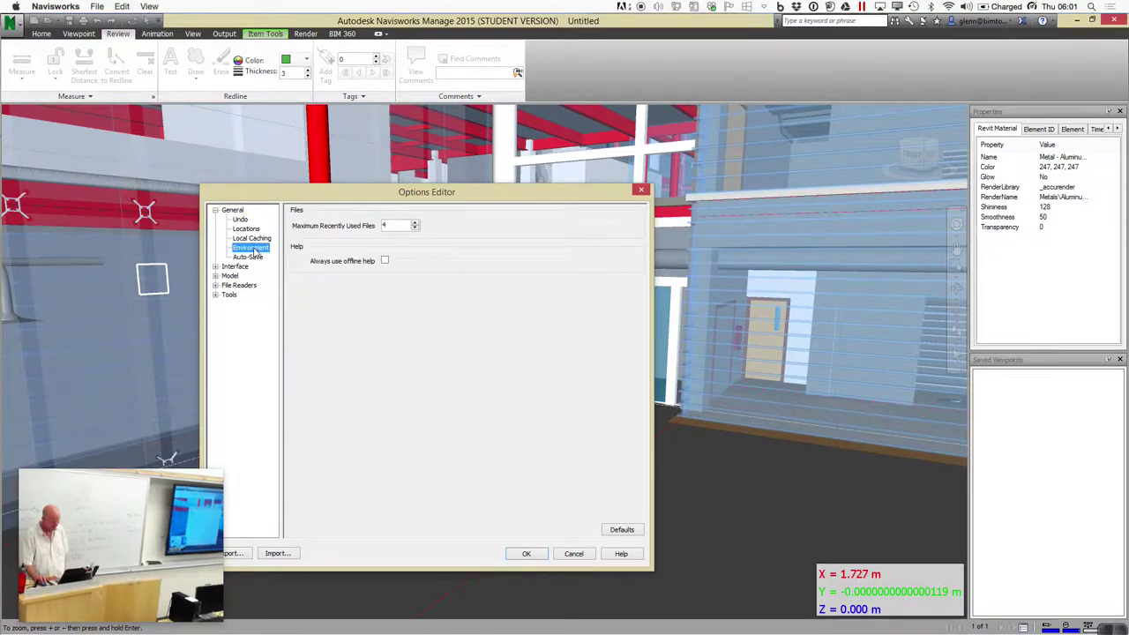
left_click(253, 239)
left_click(249, 229)
left_click(242, 219)
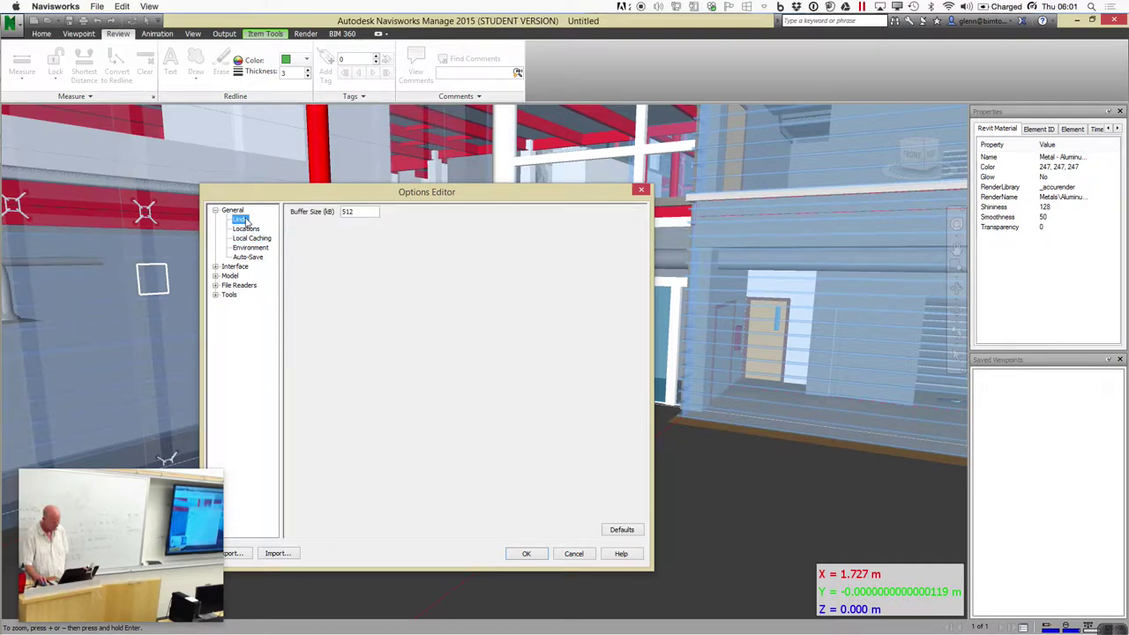
Set the interface display's linear units to Feet and Inches and apply the options
left_click(215, 266)
left_click(242, 277)
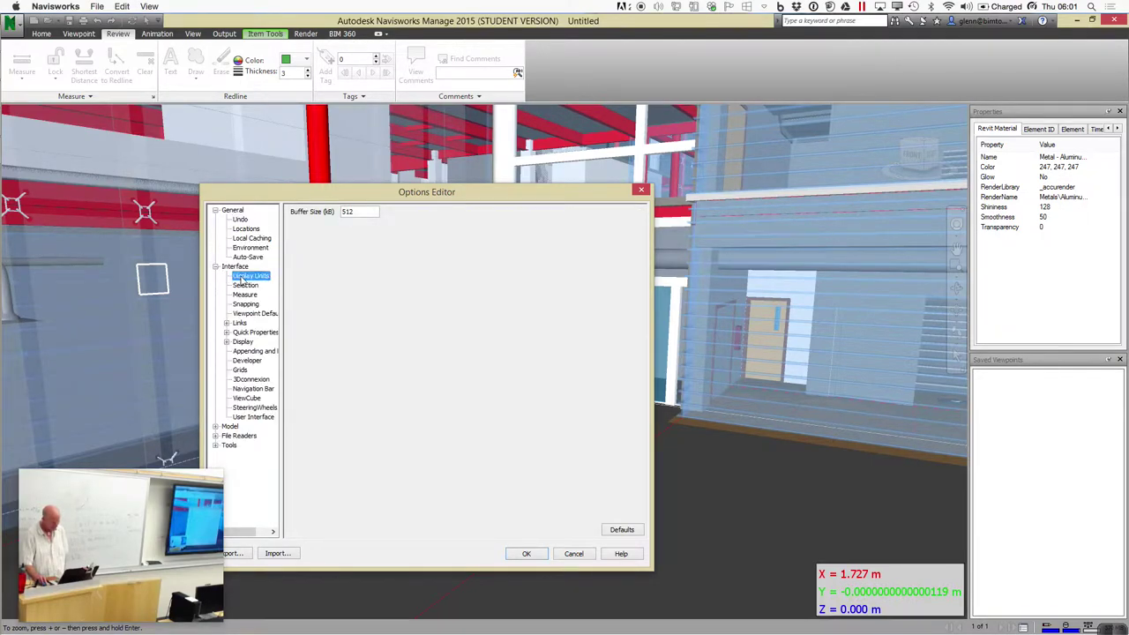
left_click(397, 213)
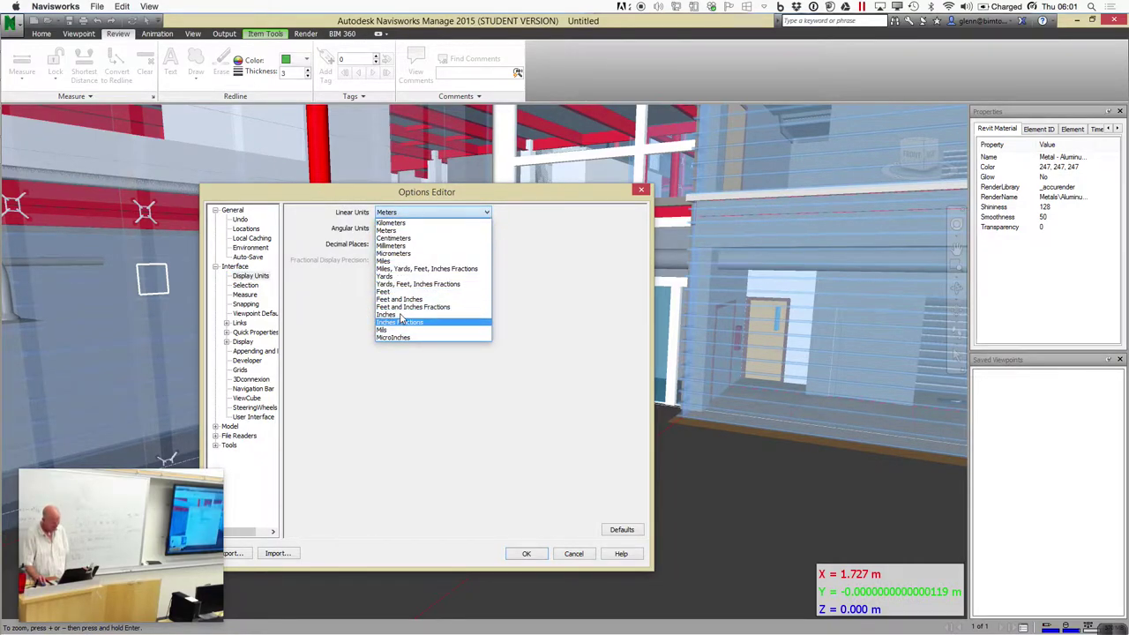
left_click(400, 299)
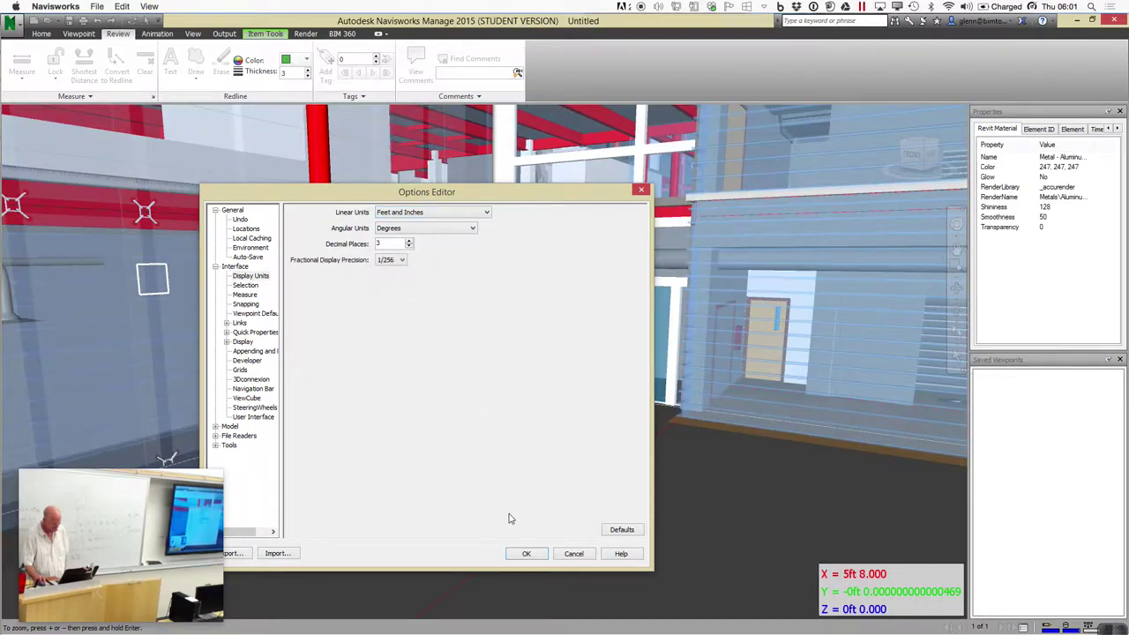
left_click(527, 553)
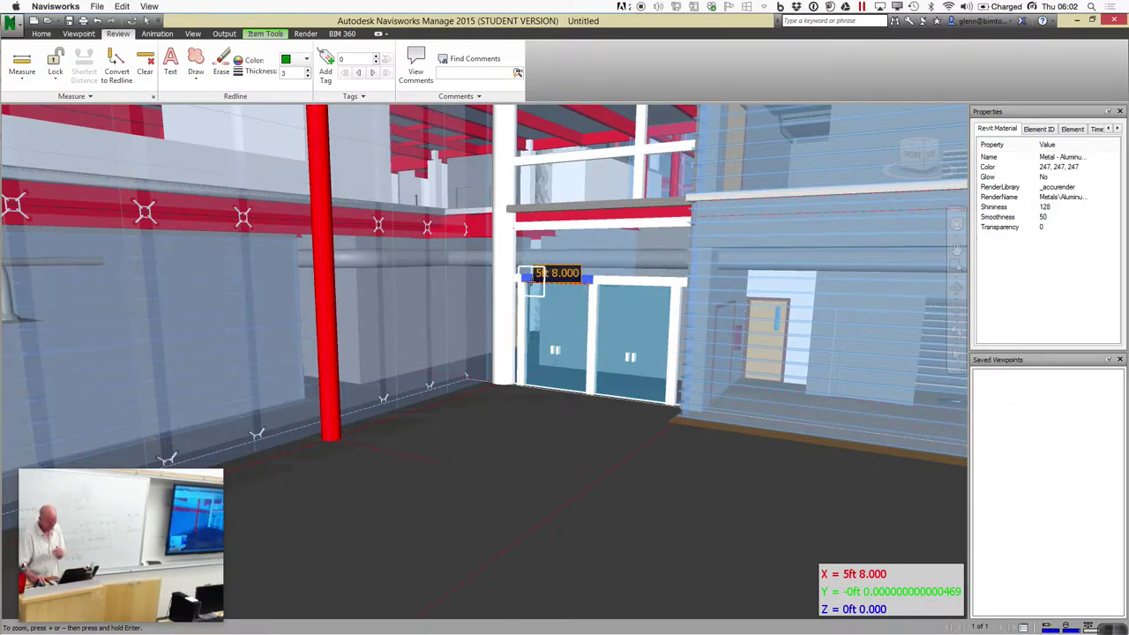
Lock measuring to the Z axis, and measure the left door's height and the gap between the mullion under the red beam and the door header
left_click(536, 276)
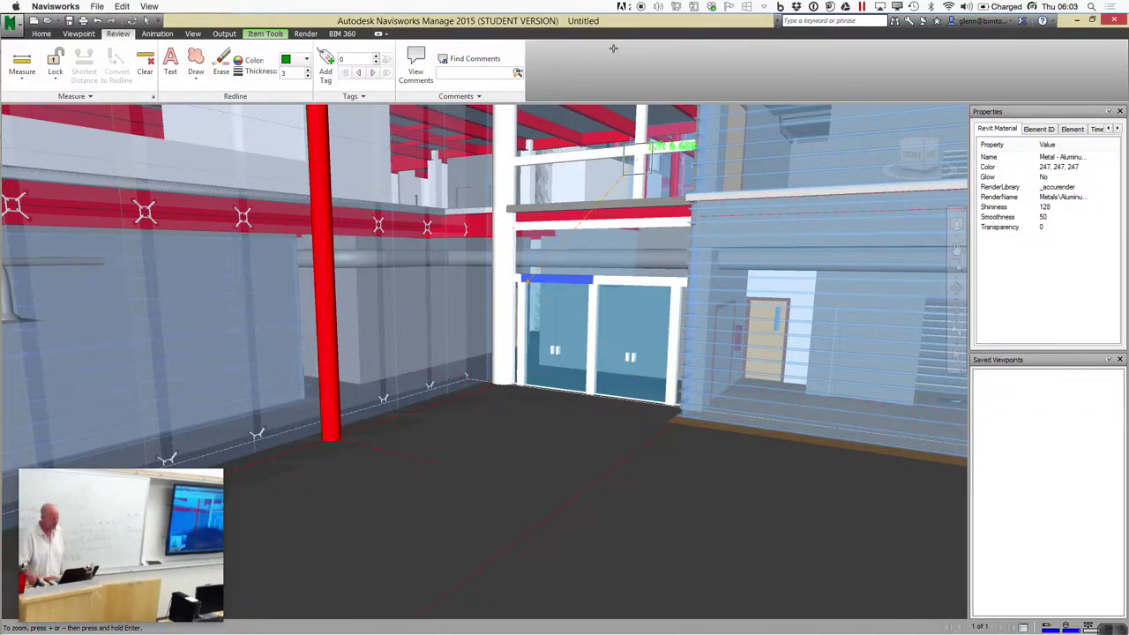
left_click(62, 81)
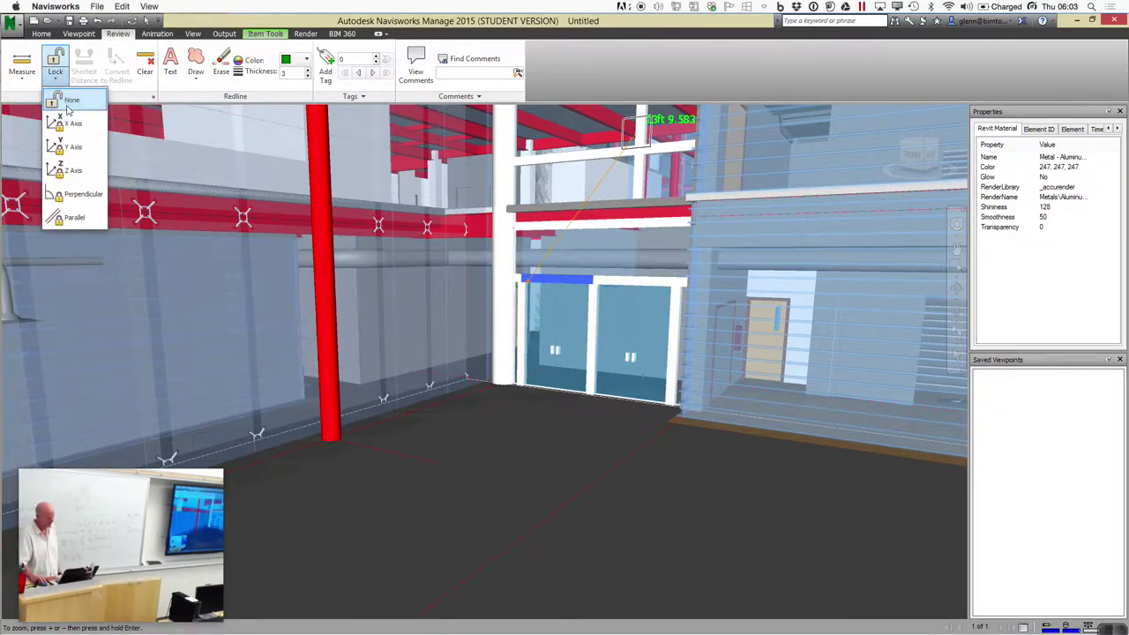
left_click(73, 172)
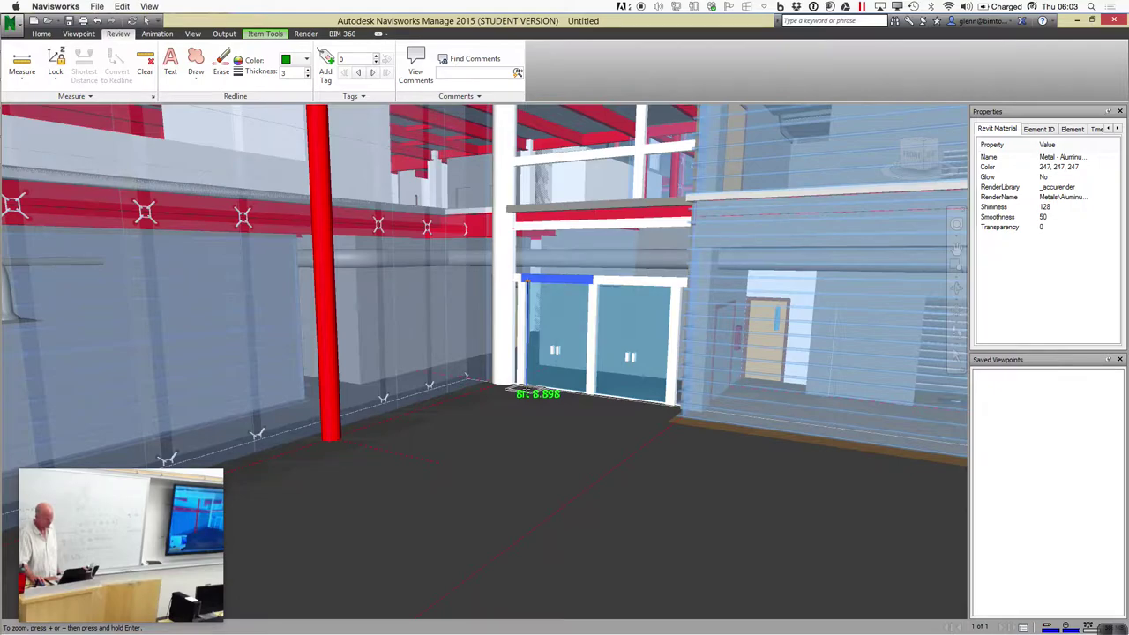
left_click(527, 387)
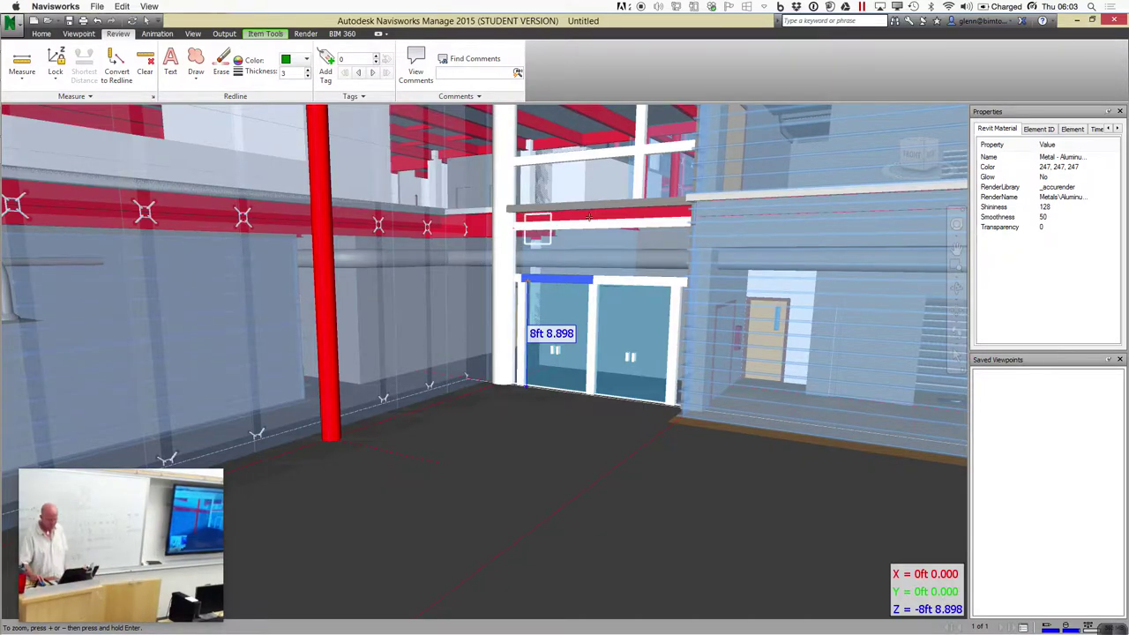
left_click(644, 228)
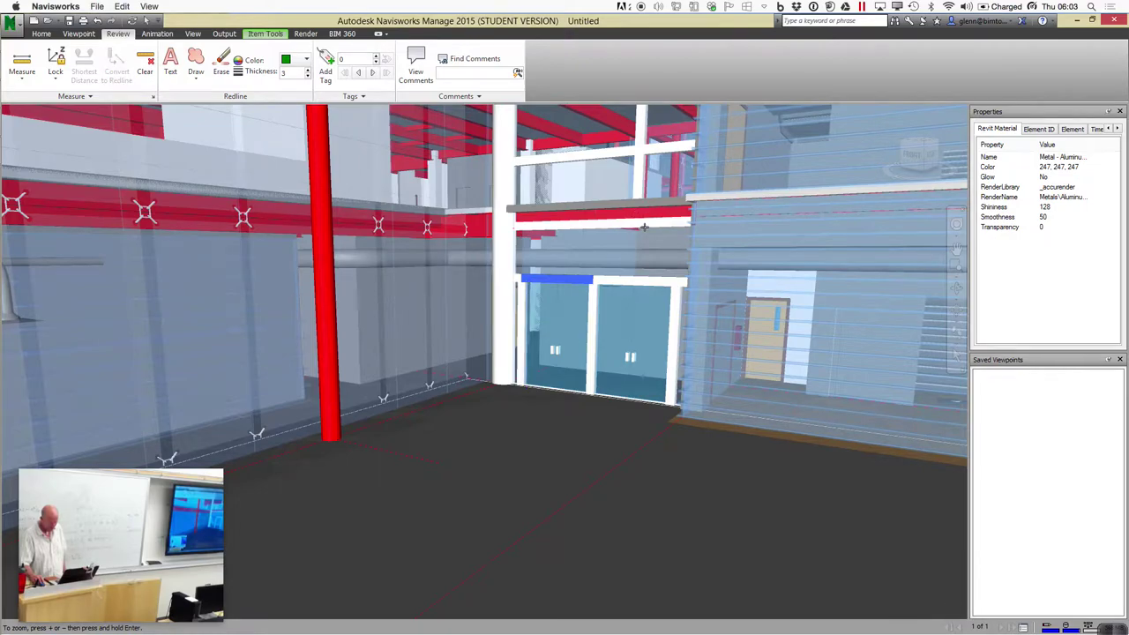
left_click(646, 276)
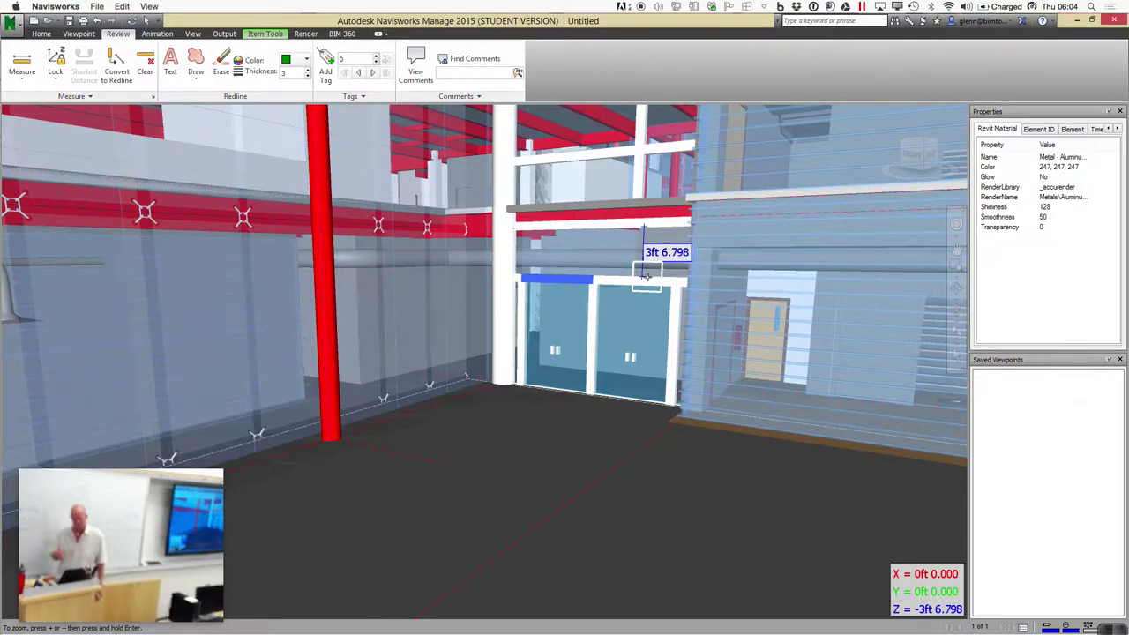
Lock measuring to the X axis, measure along the base of the louvered stair tower, and convert the measurement to a redline
left_click(643, 397)
scroll(643, 397, "down", 5)
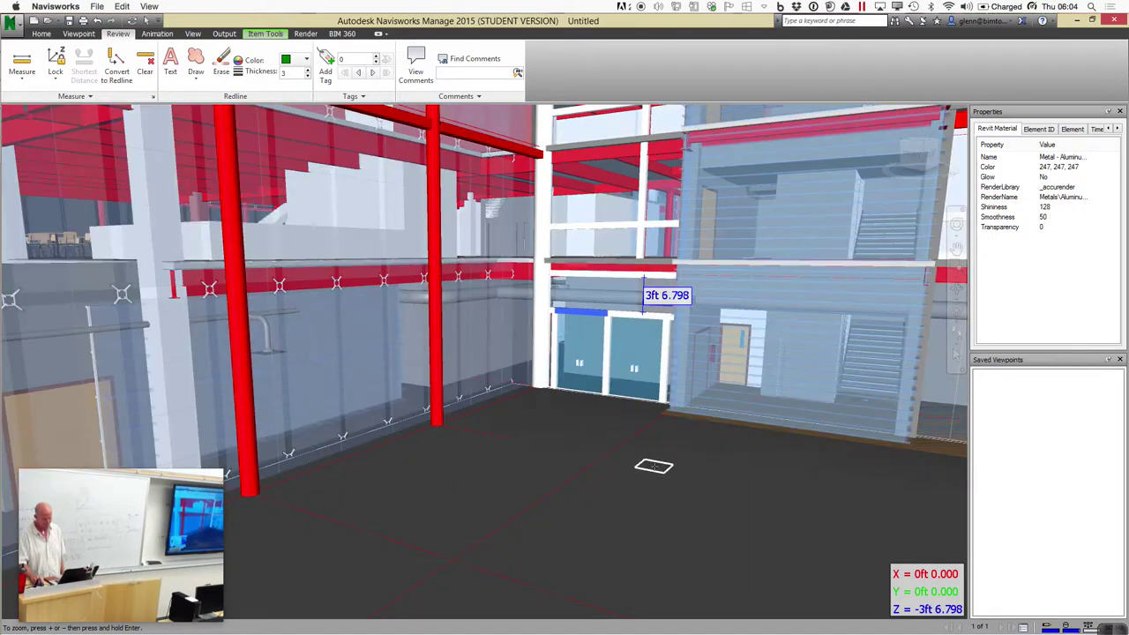
left_click(54, 78)
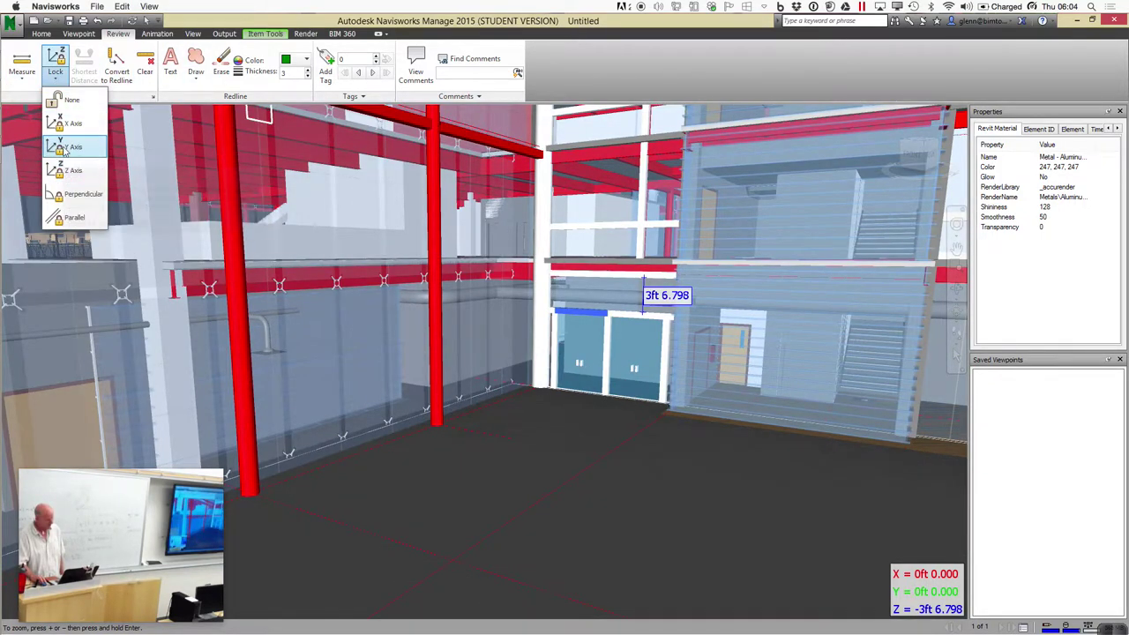
left_click(69, 124)
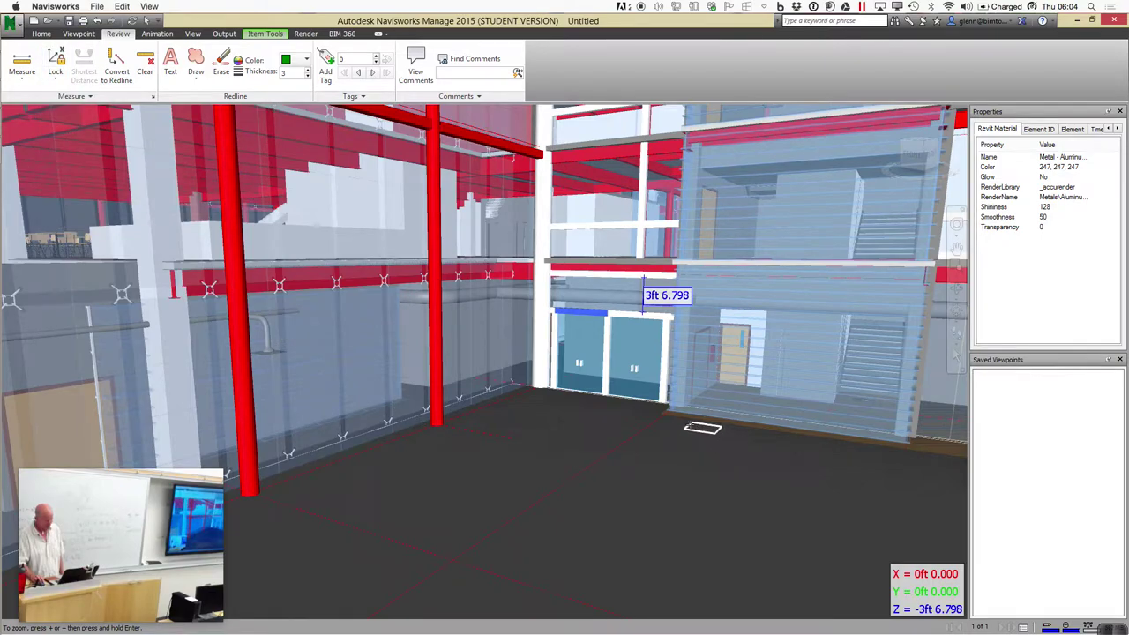
left_click(669, 410)
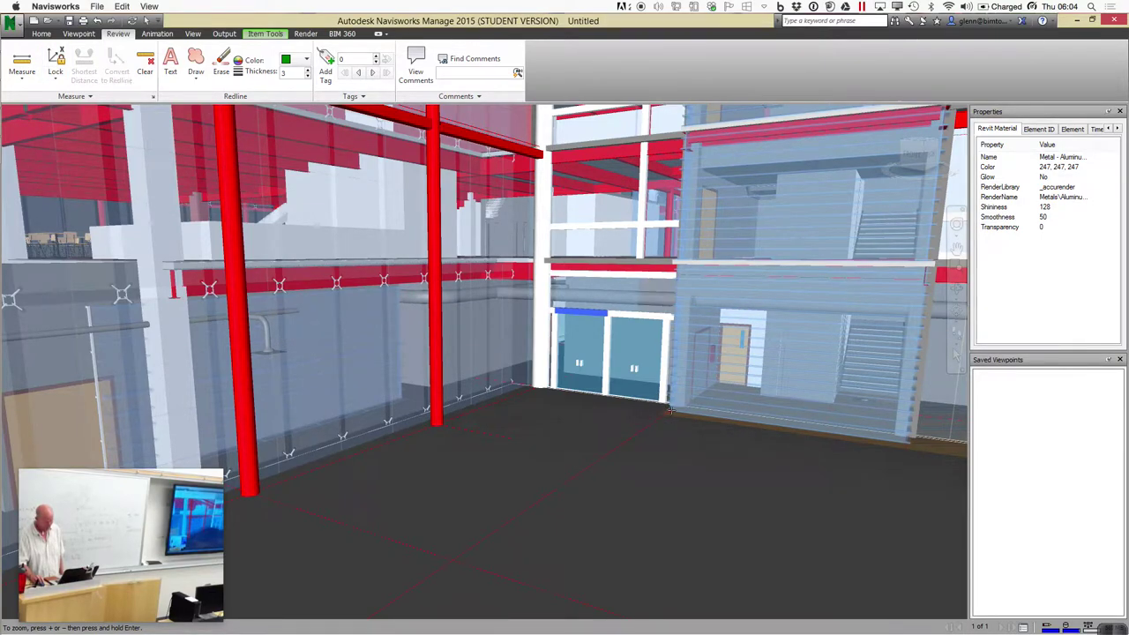
left_click(906, 438)
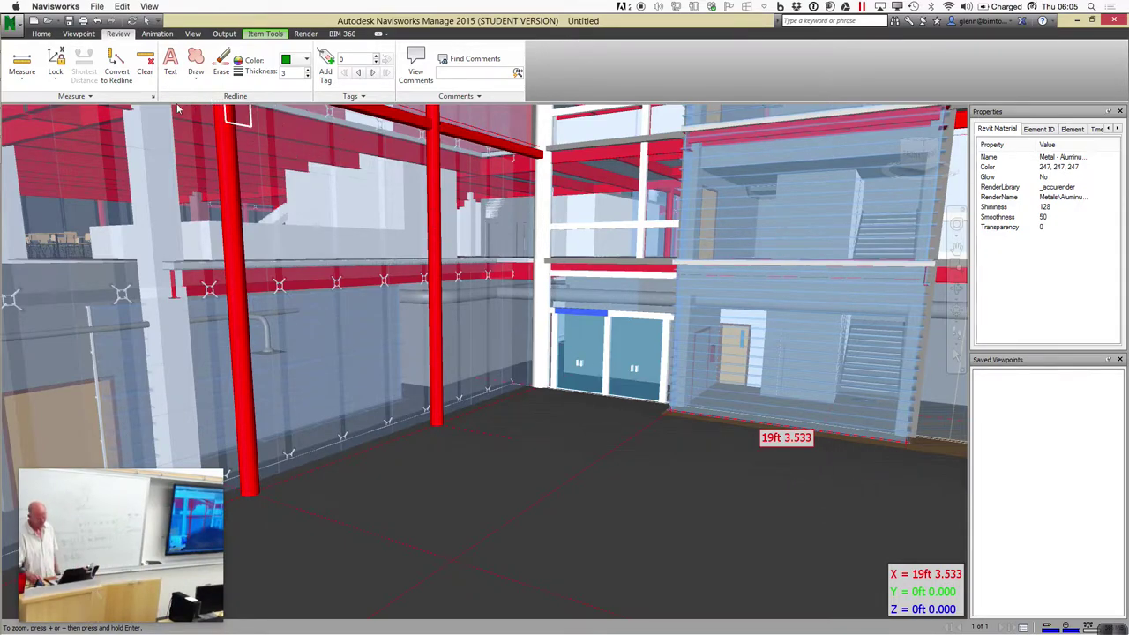
left_click(124, 78)
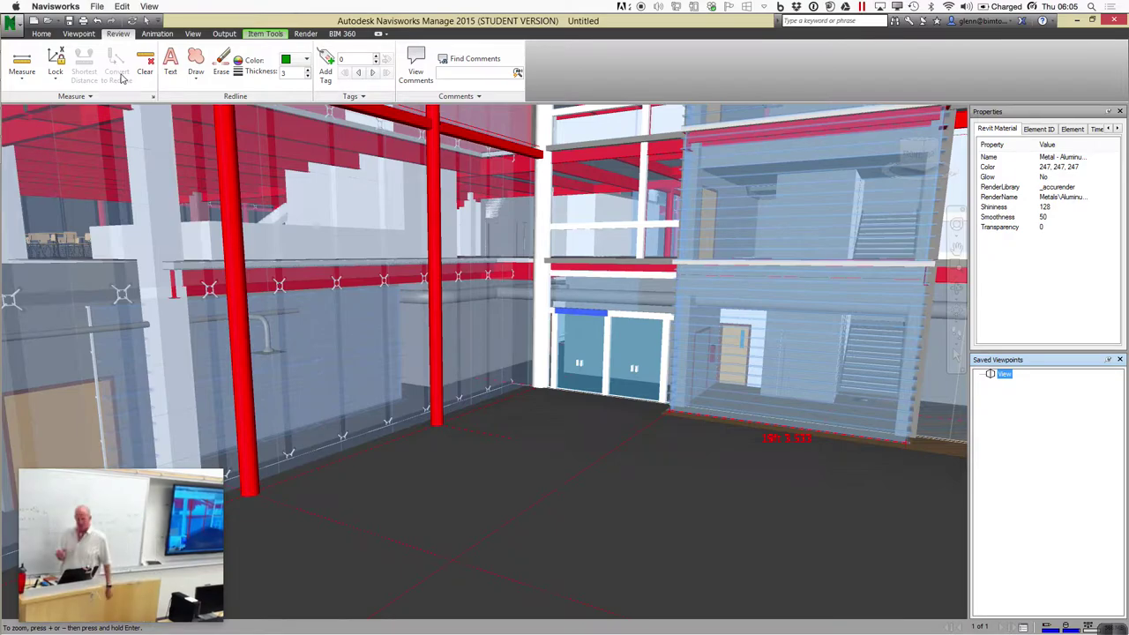
left_click(957, 226)
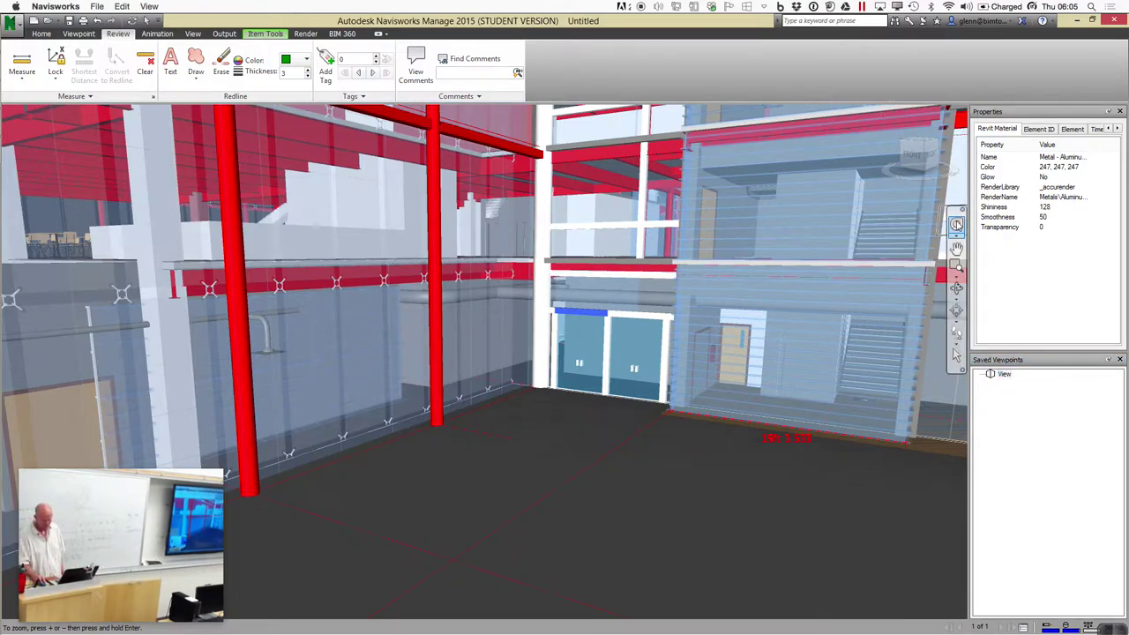
Clear the selection, orbit away from the redlined view, and recall the saved viewpoint to check its redline measurement
key("Escape")
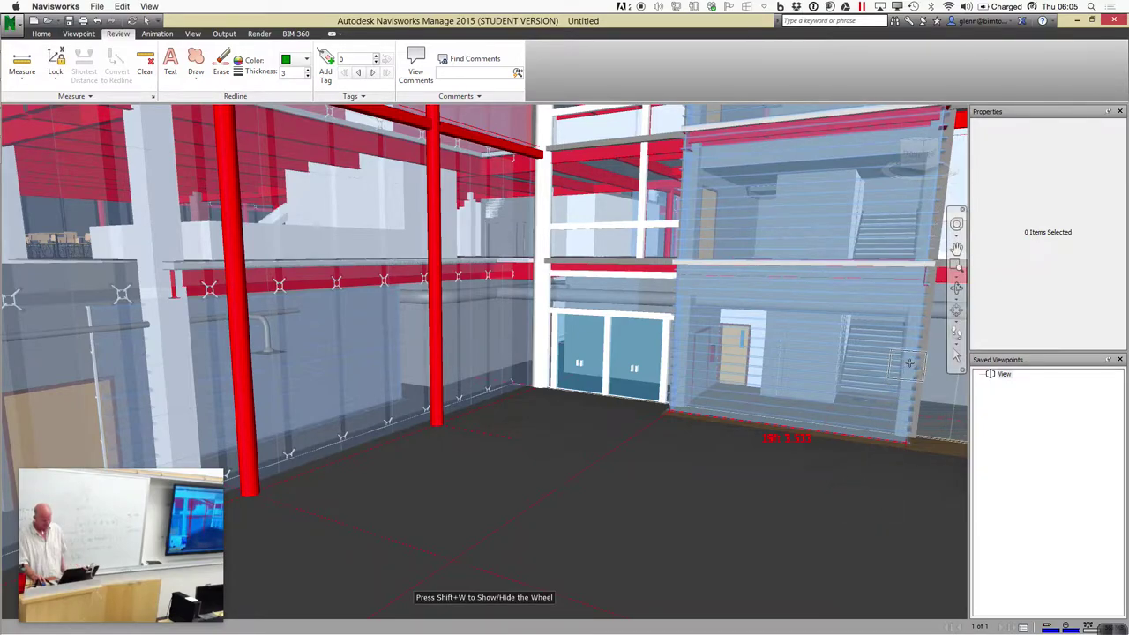
left_click(956, 225)
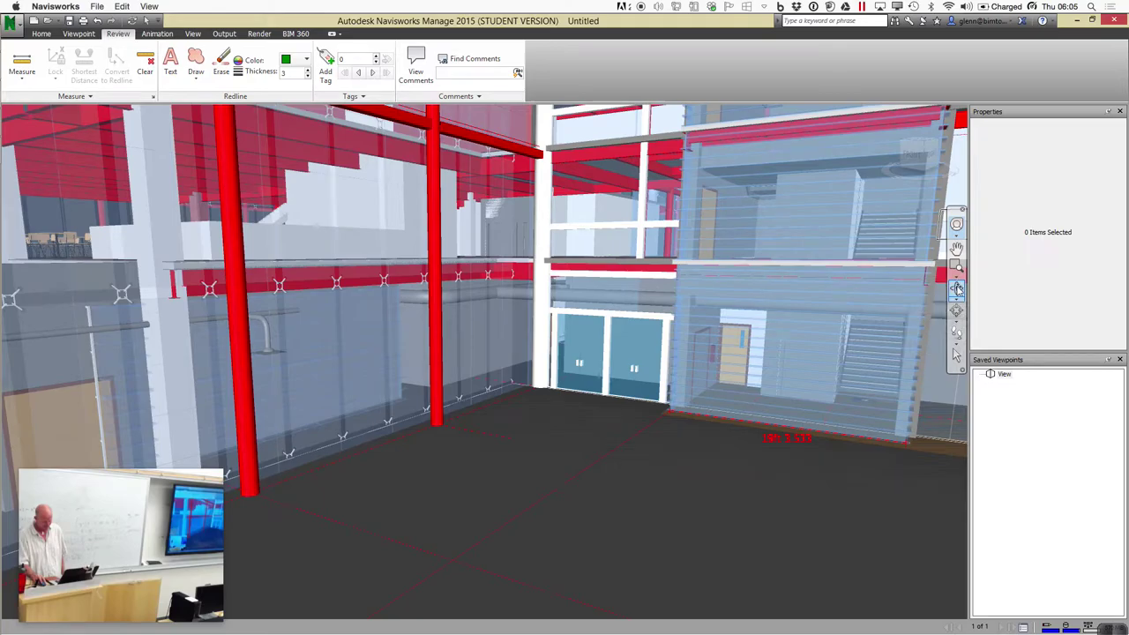
left_click_drag(842, 515, 796, 535)
left_click(1004, 375)
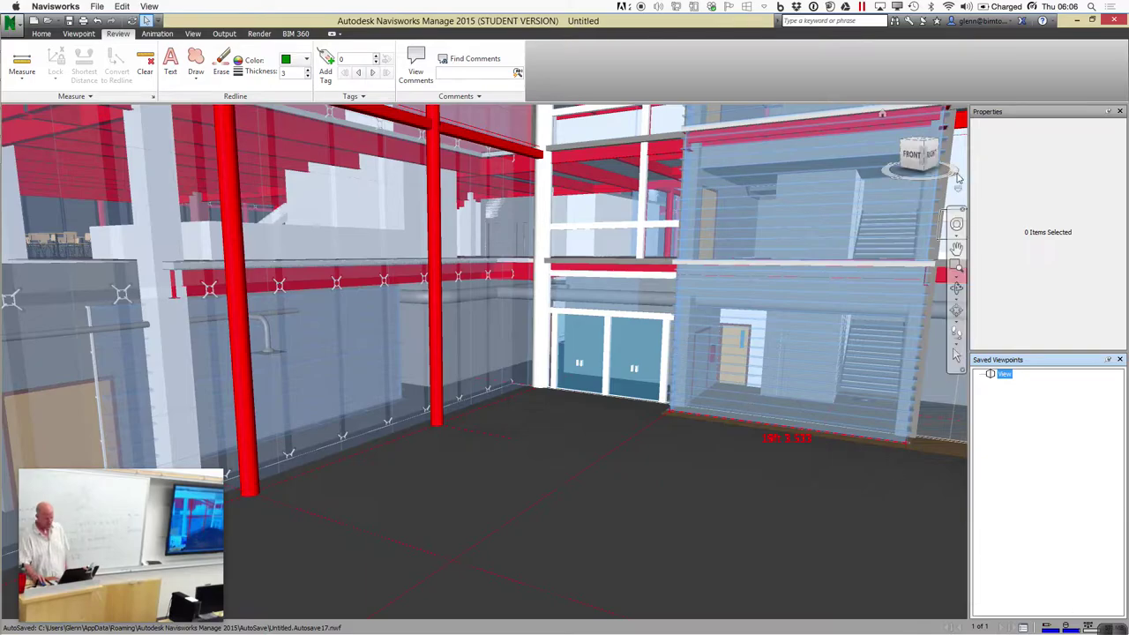
left_click(882, 382)
left_click_drag(860, 491, 782, 491)
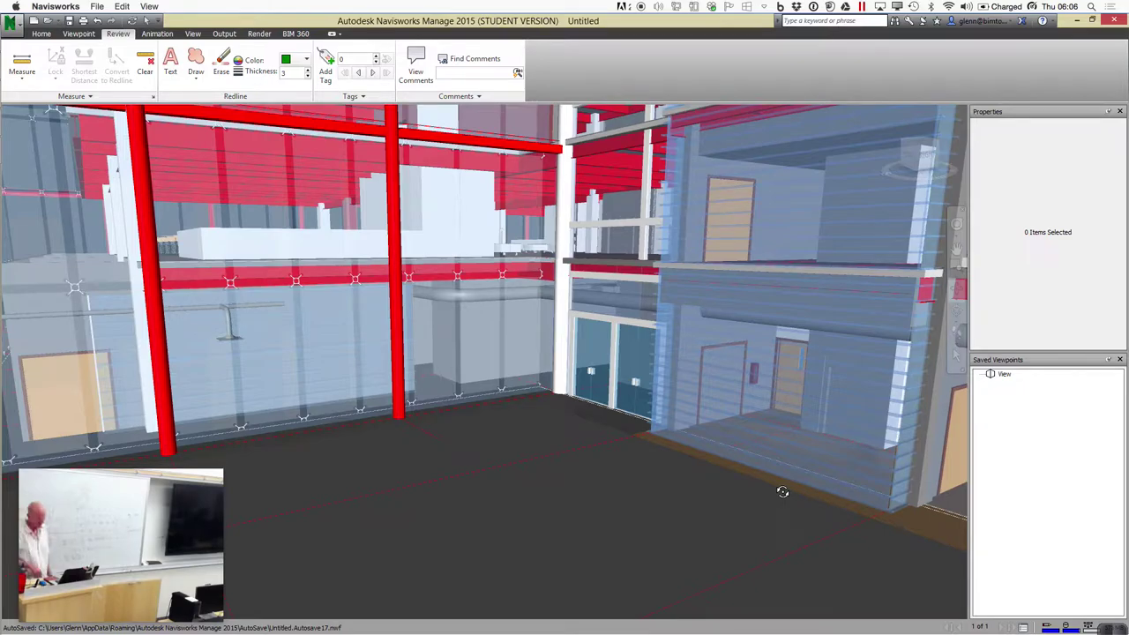
left_click(1004, 375)
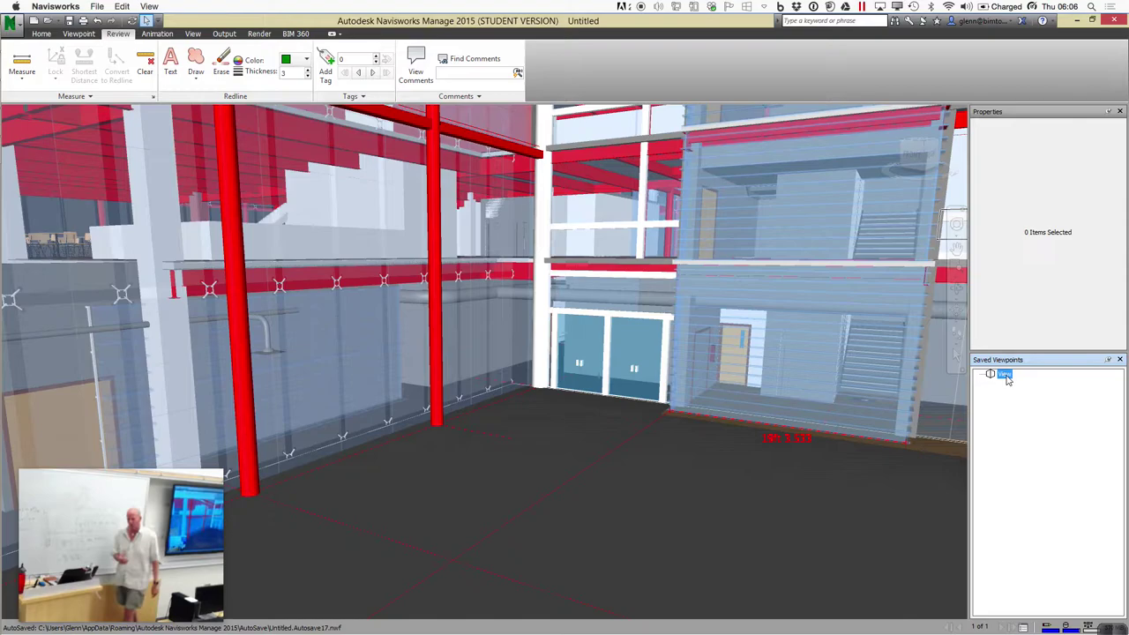
Rename the saved viewpoint as "Entry Glass Feature Wall Detail" and recall it with its redline
left_click(1006, 376)
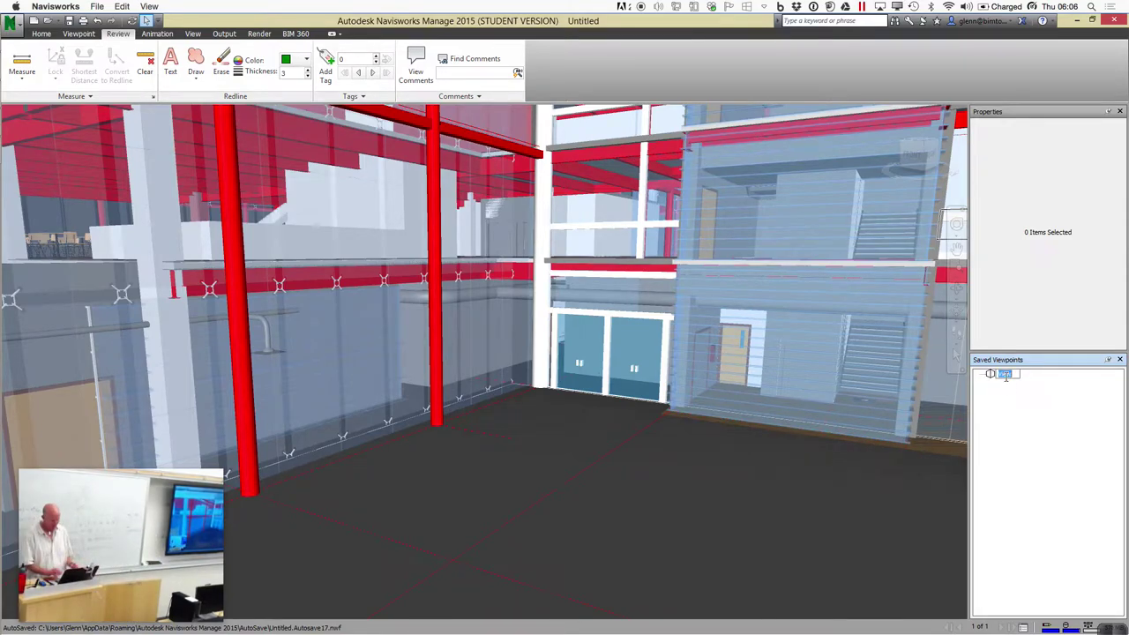
type("Entry")
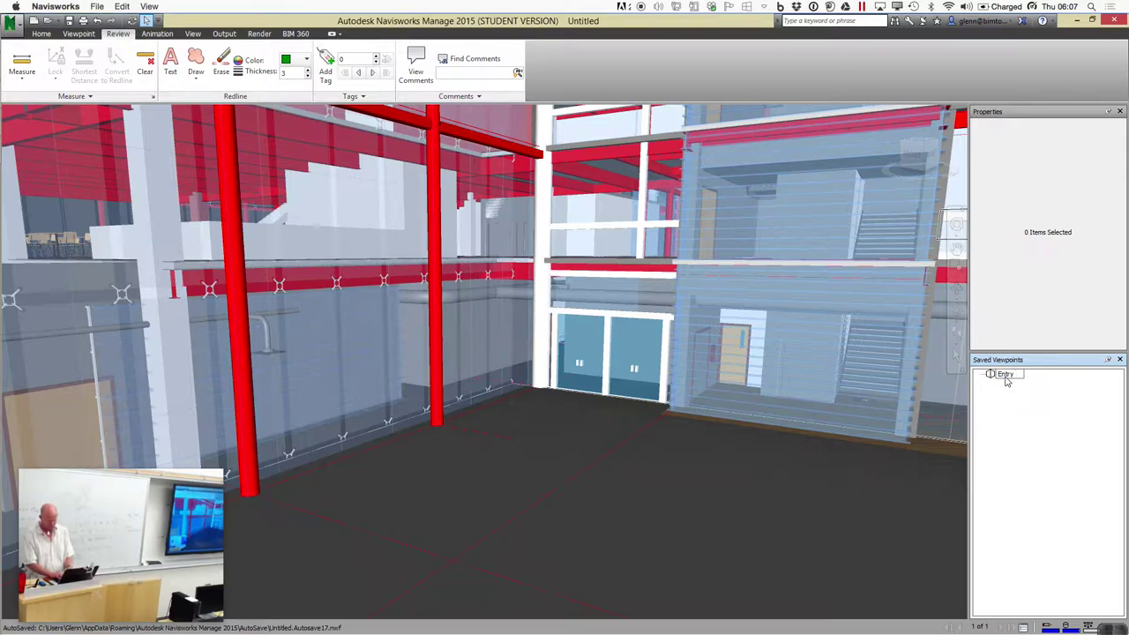
type(" Glass Feature Wall Deta")
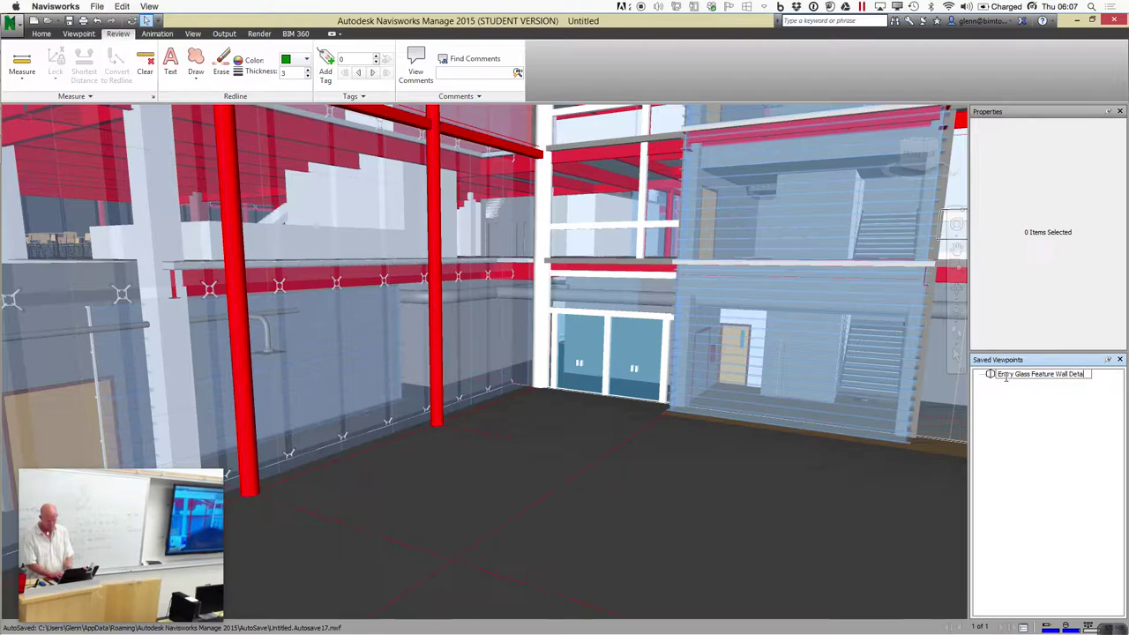
type("il")
key("Return")
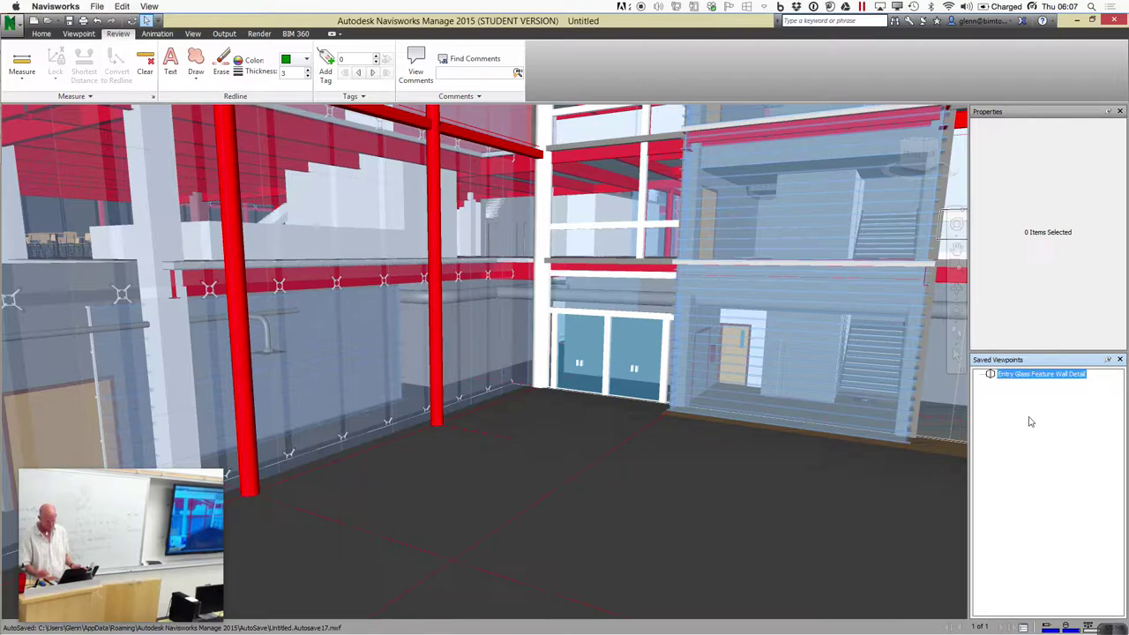
left_click(1037, 378)
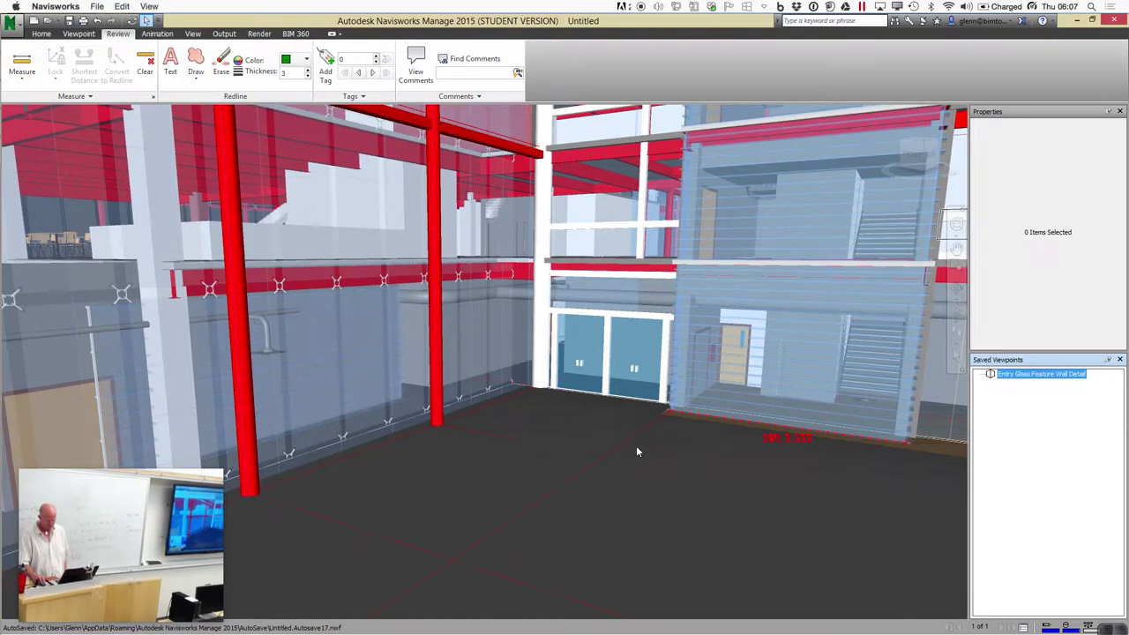
Draw a yellow freehand redline with thickness 9 around the ground floor of the louvered stair tower
left_click(196, 79)
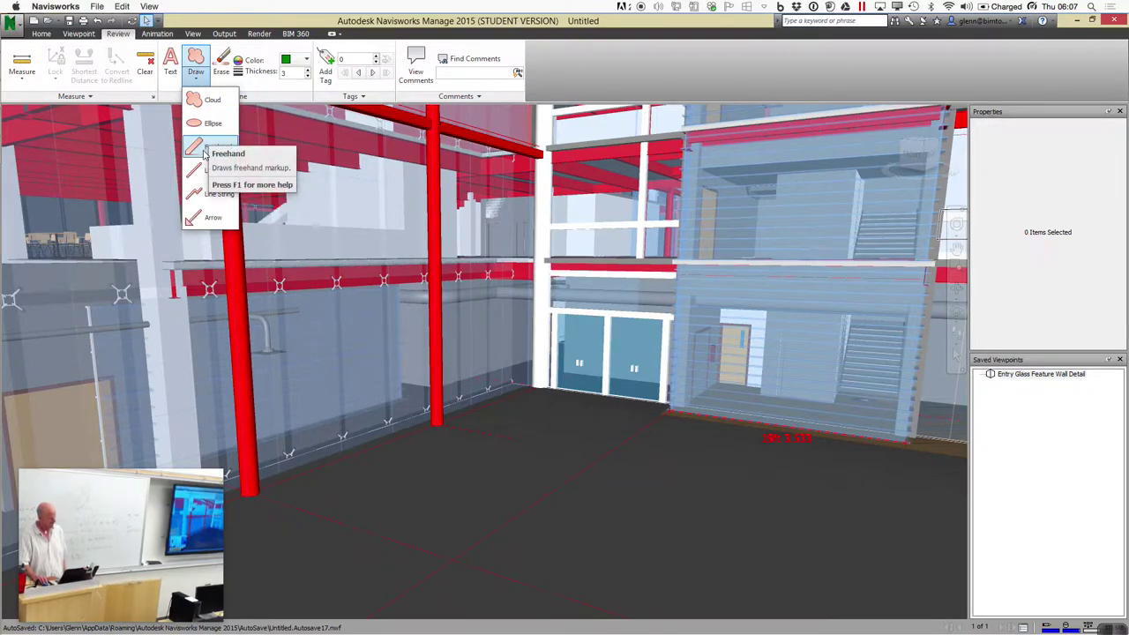
left_click(196, 148)
left_click(305, 60)
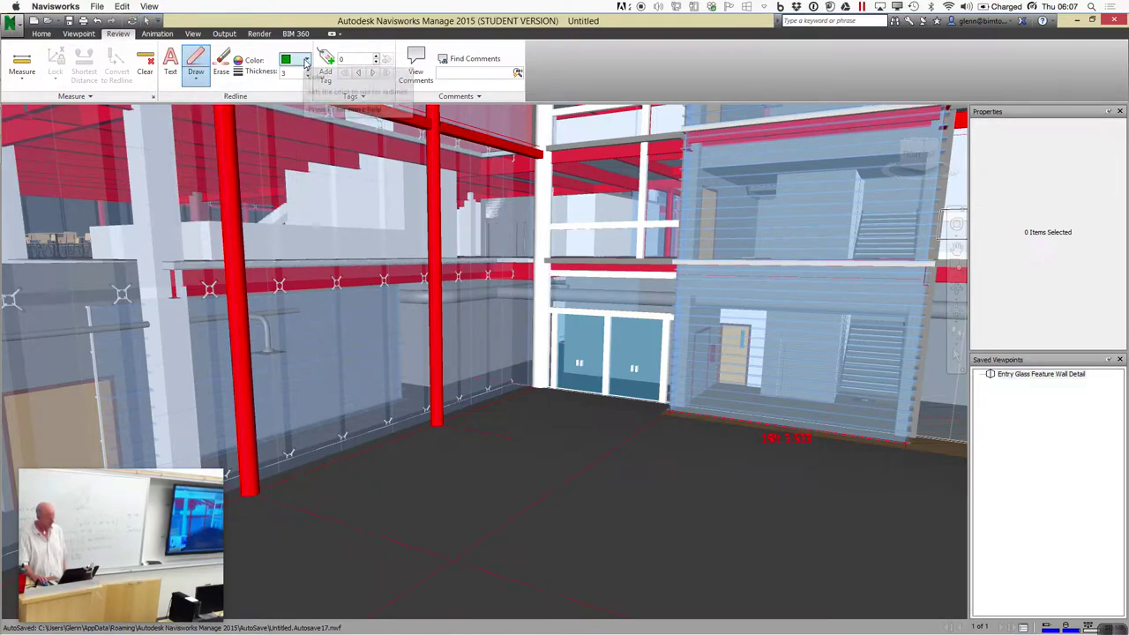
left_click(311, 78)
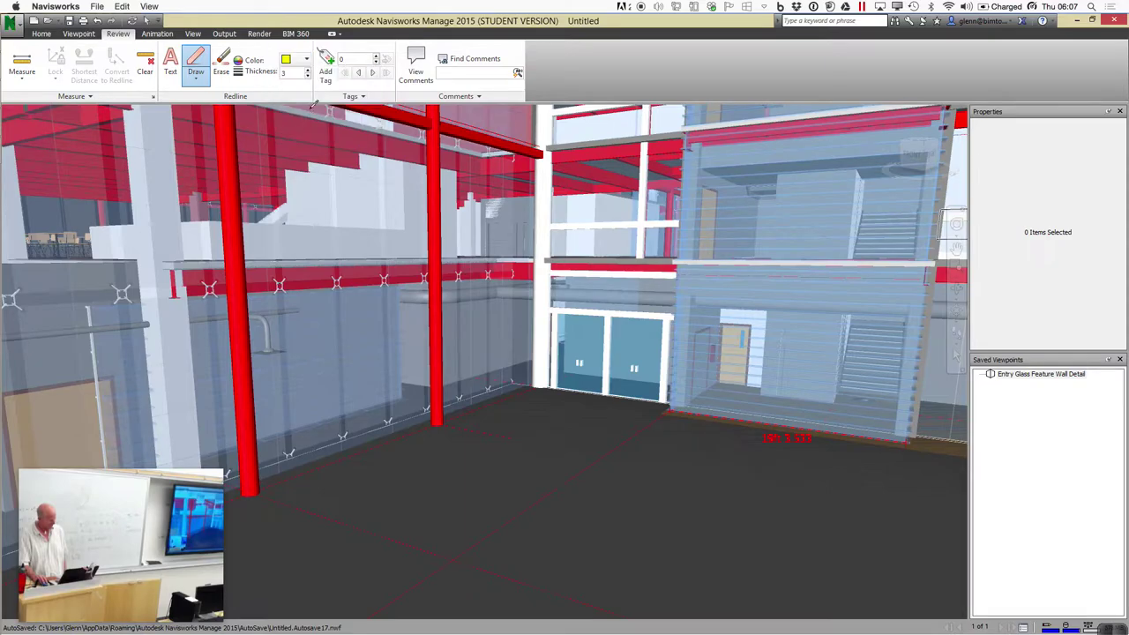
left_click(308, 74)
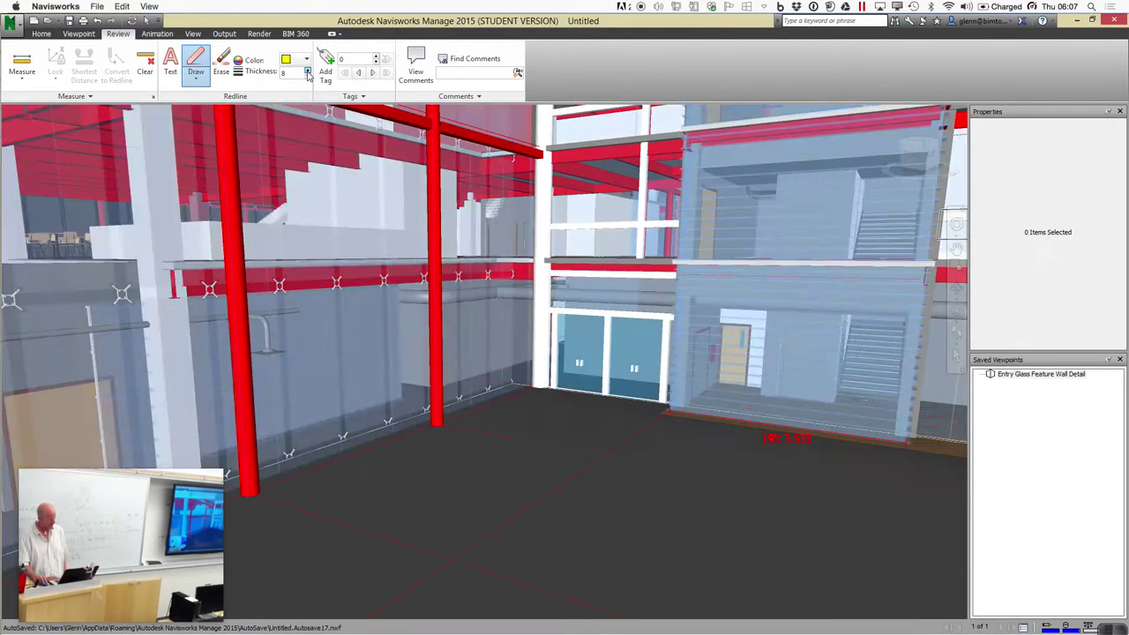
left_click(308, 74)
mouse_move(711, 250)
left_mouse_down()
mouse_move(661, 271)
mouse_move(641, 337)
mouse_move(664, 455)
mouse_move(711, 478)
mouse_move(903, 507)
mouse_move(935, 480)
mouse_move(926, 327)
mouse_move(935, 257)
mouse_move(861, 237)
mouse_move(713, 249)
left_mouse_up()
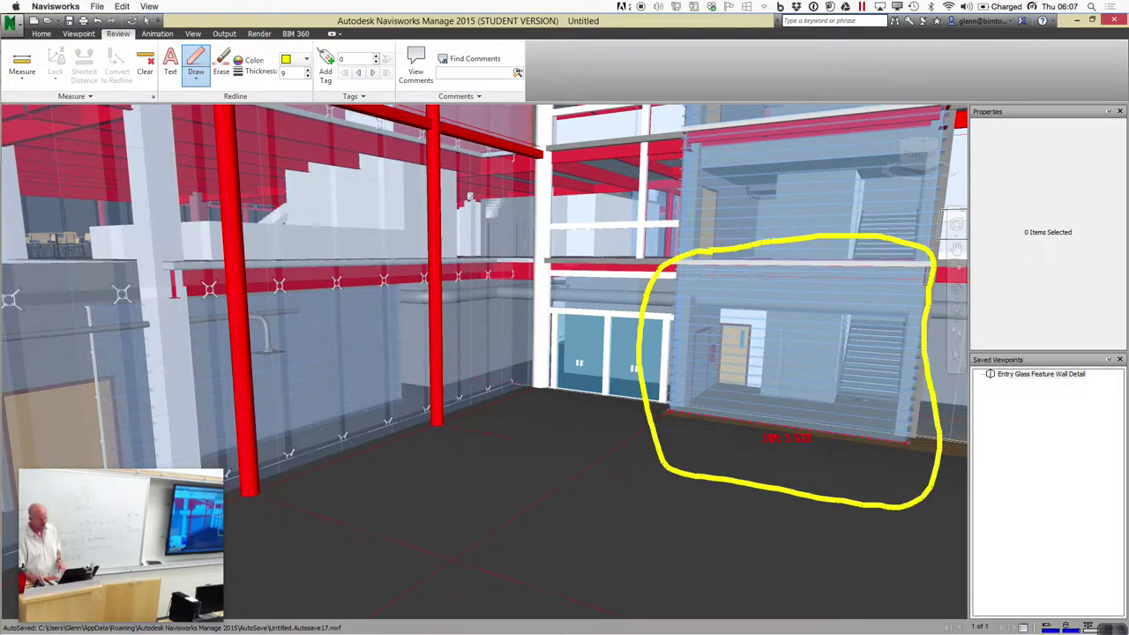
Add the redline text "This detail looks odd... What is the spacing?" below the stair tower
left_click(170, 66)
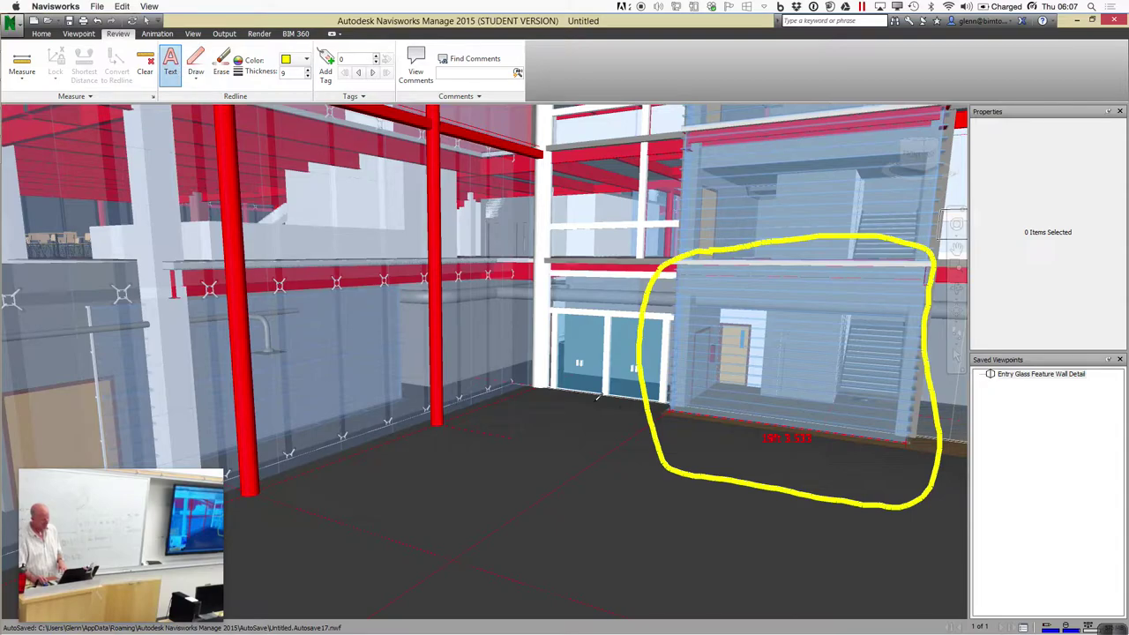
left_click(666, 501)
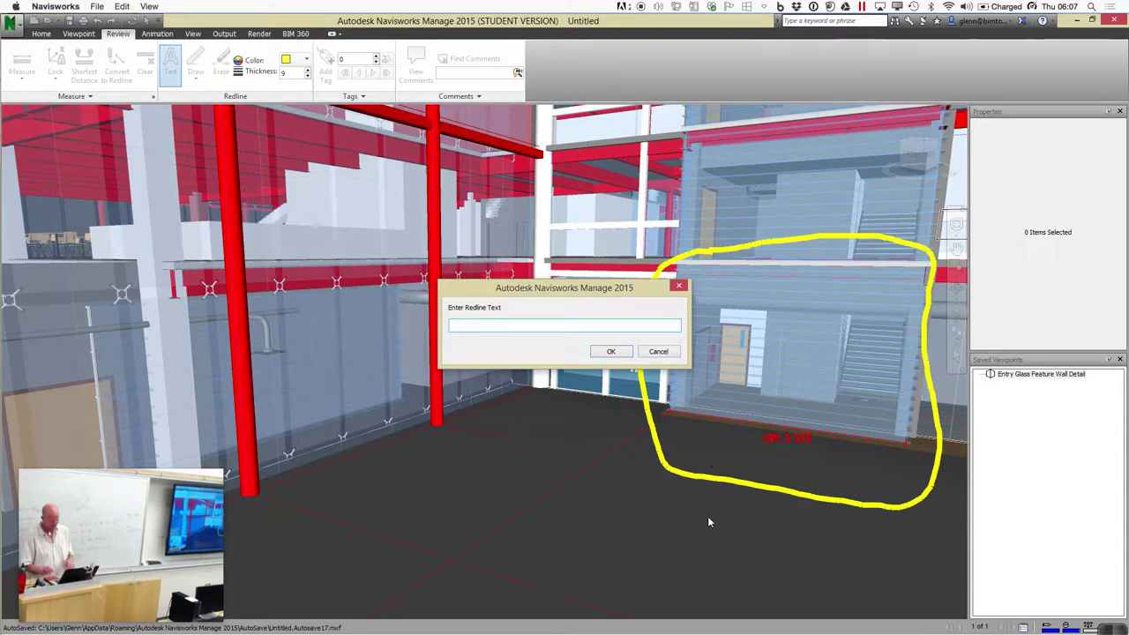
type("This de")
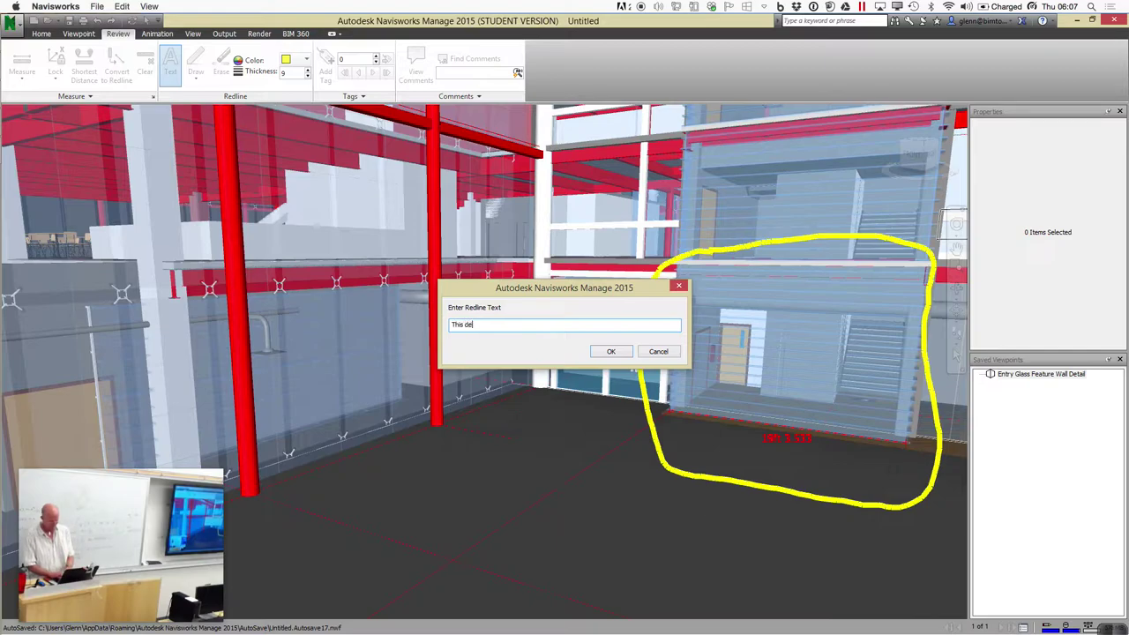
type("tail looks odd... What is the sapc")
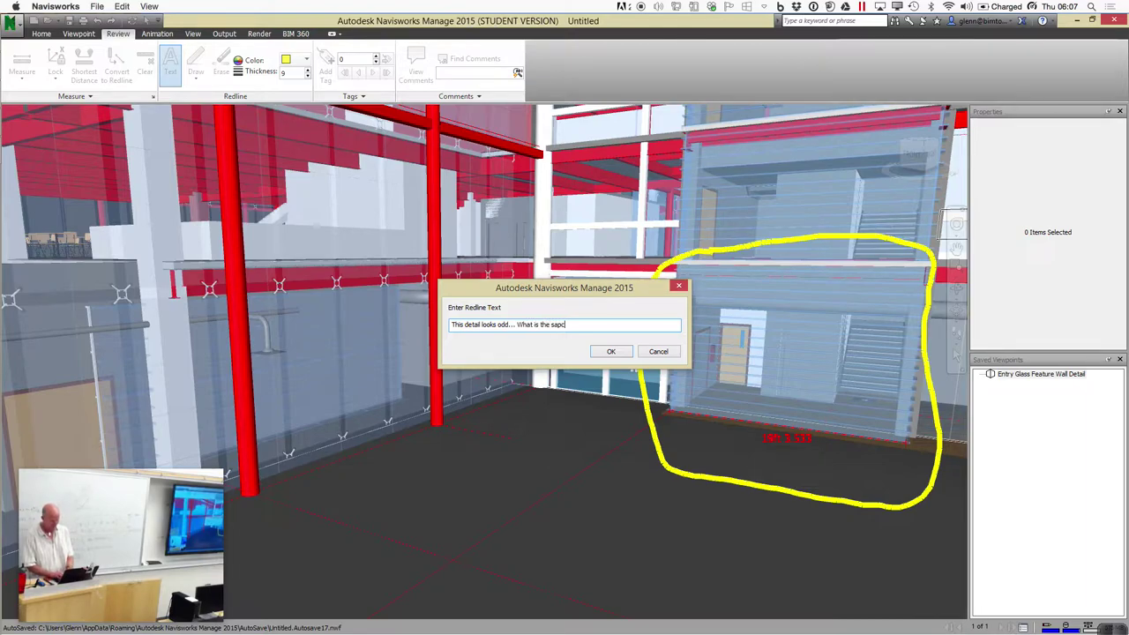
key("BackSpace")
key("BackSpace")
key("BackSpace")
type("pacing?")
key("Return")
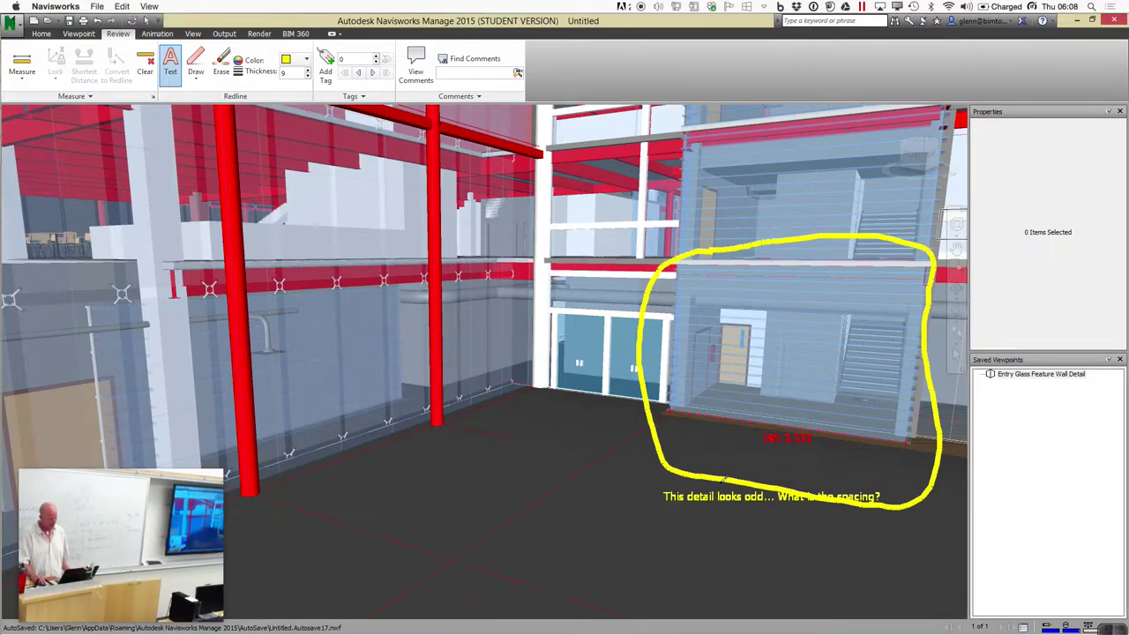
Look over the available actions and the camera and motion settings of the Entry Glass Feature Wall Detail viewpoint
left_click(1019, 375)
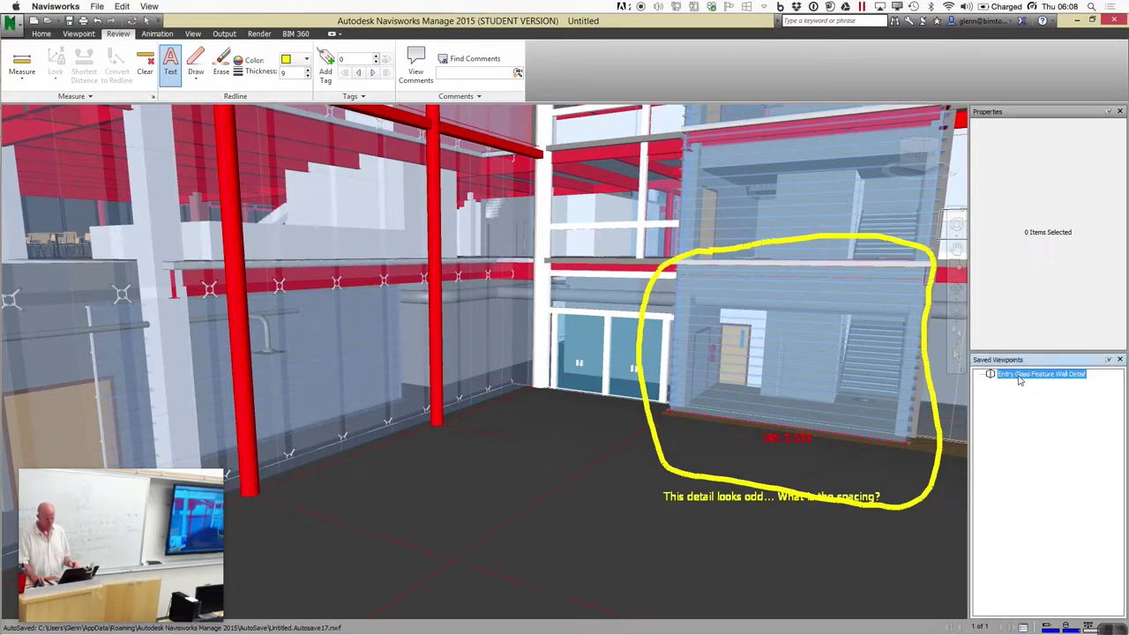
right_click(1020, 378)
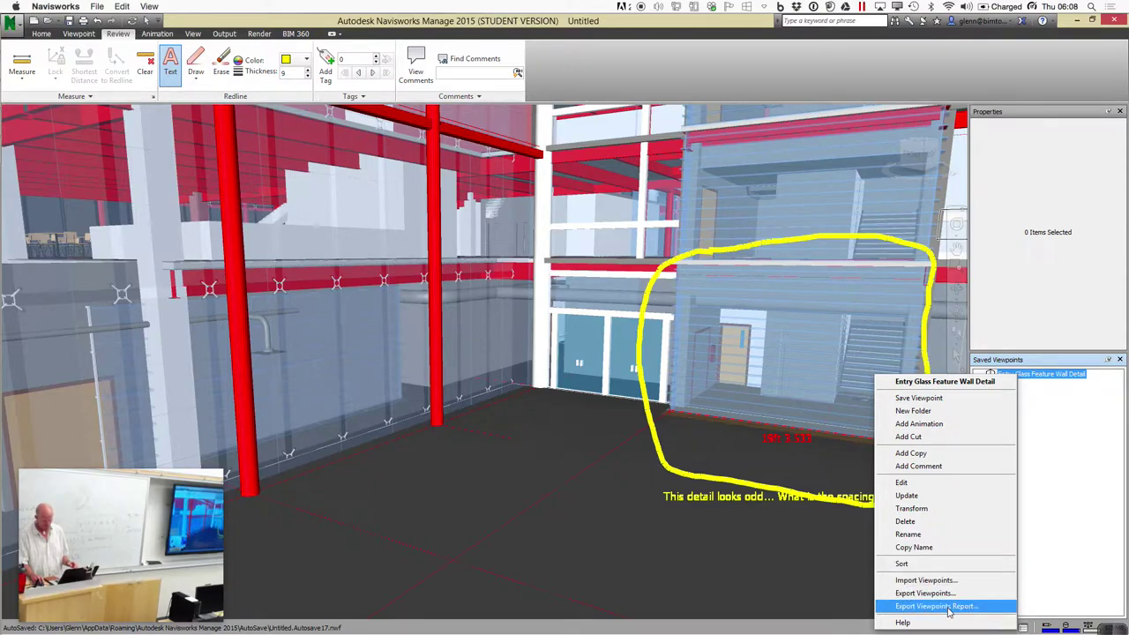
left_click(987, 492)
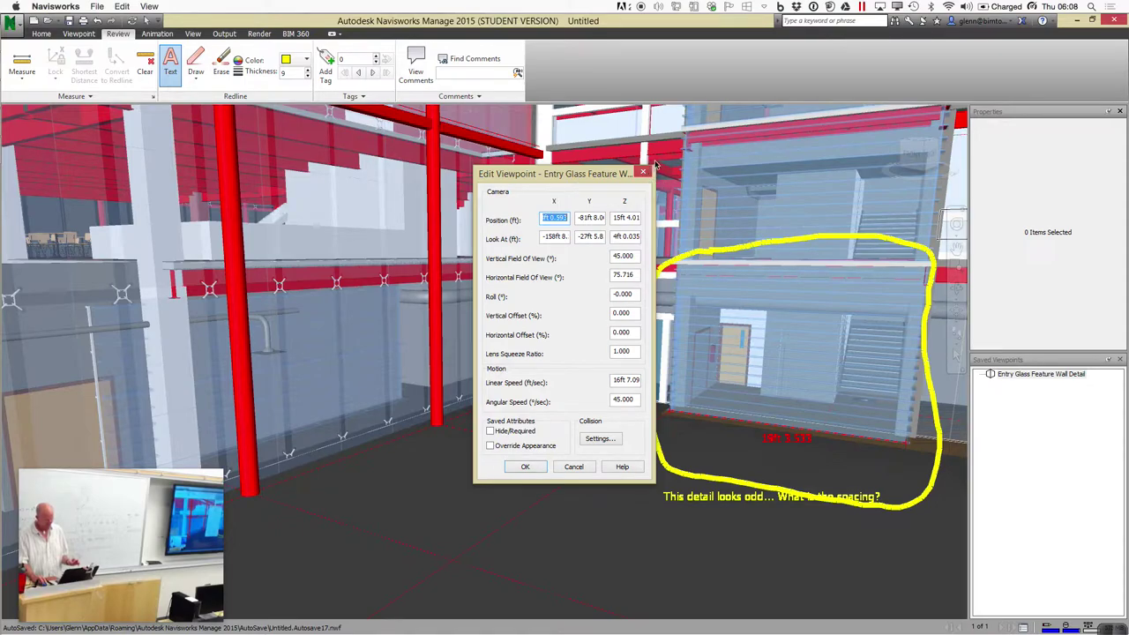
left_click(643, 173)
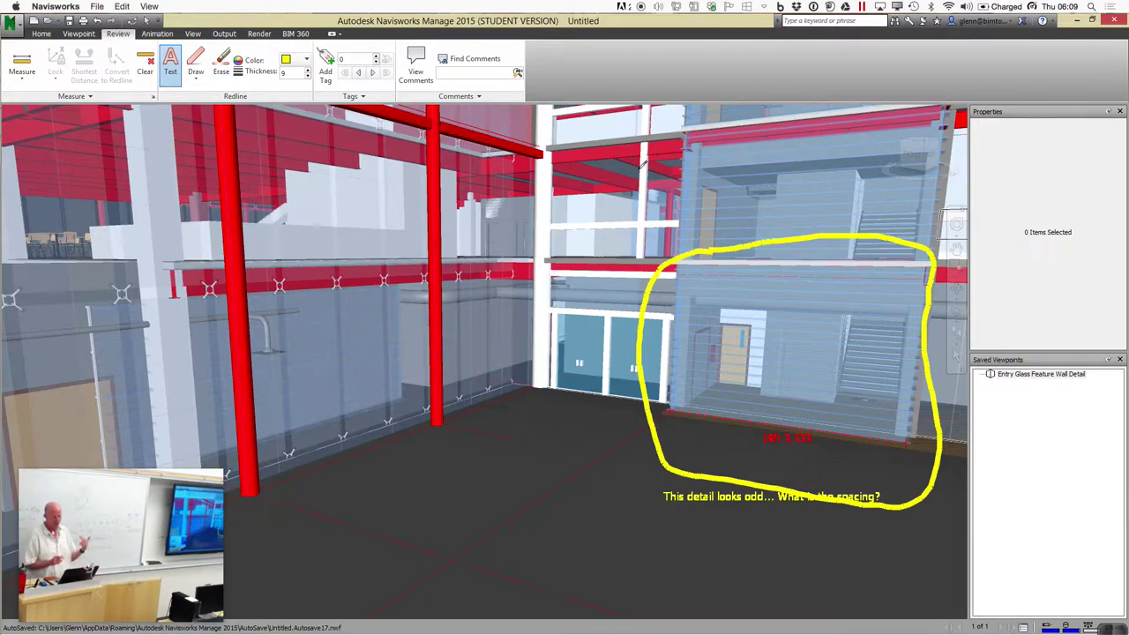
Create a viewpoint folder titled "For" plus the recipient's first name, and move the Entry Glass Feature Wall Detail viewpoint into it
left_click(1041, 374)
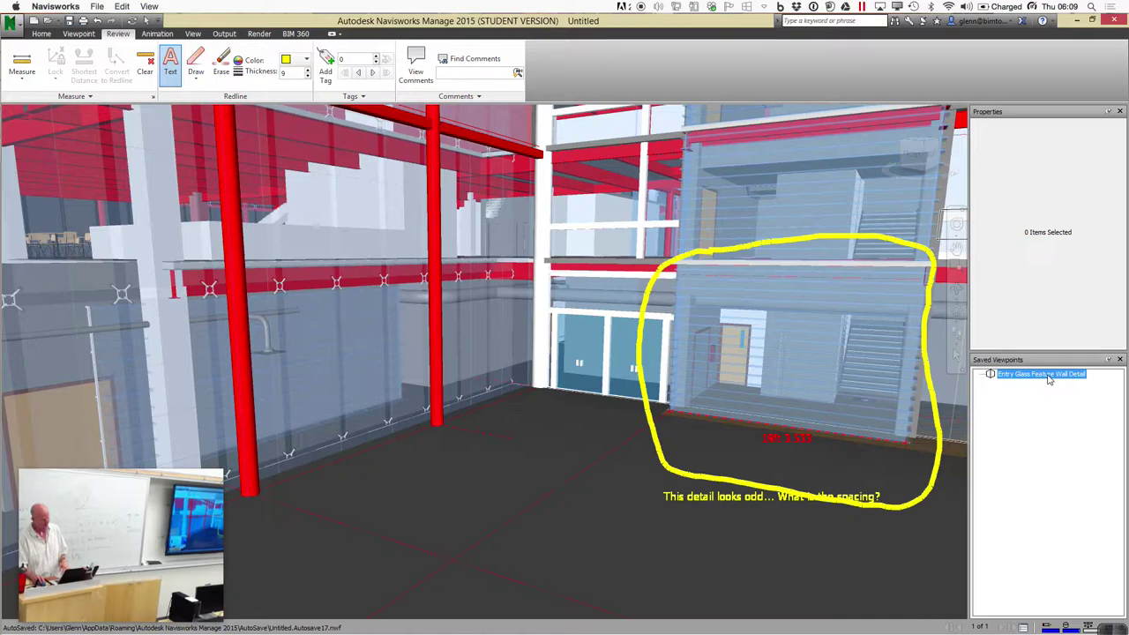
right_click(1057, 423)
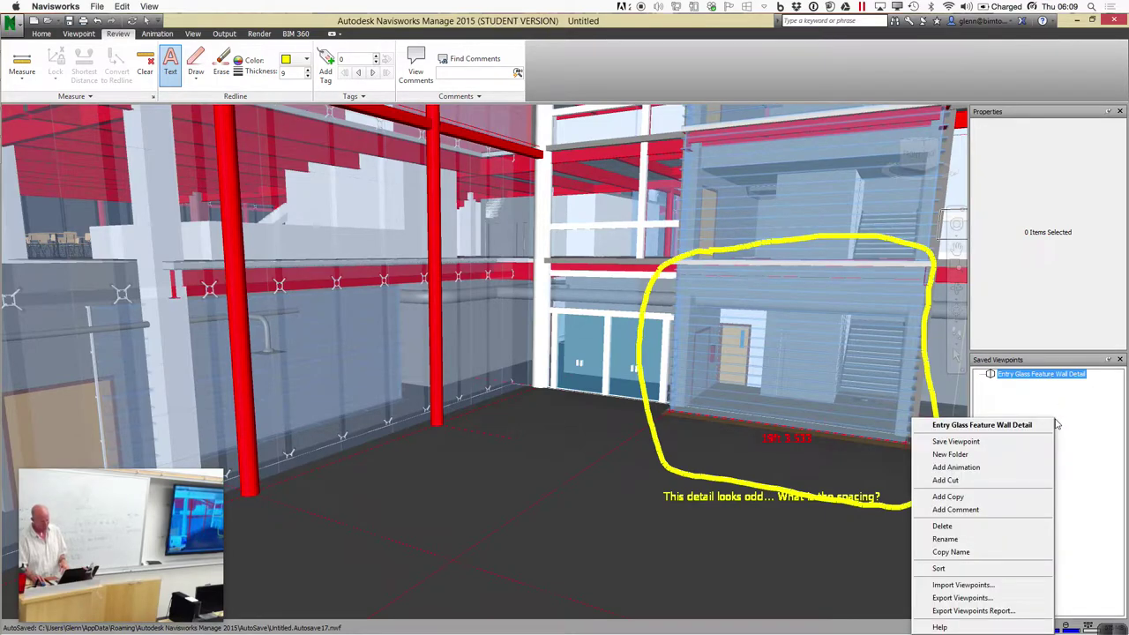
left_click(1005, 455)
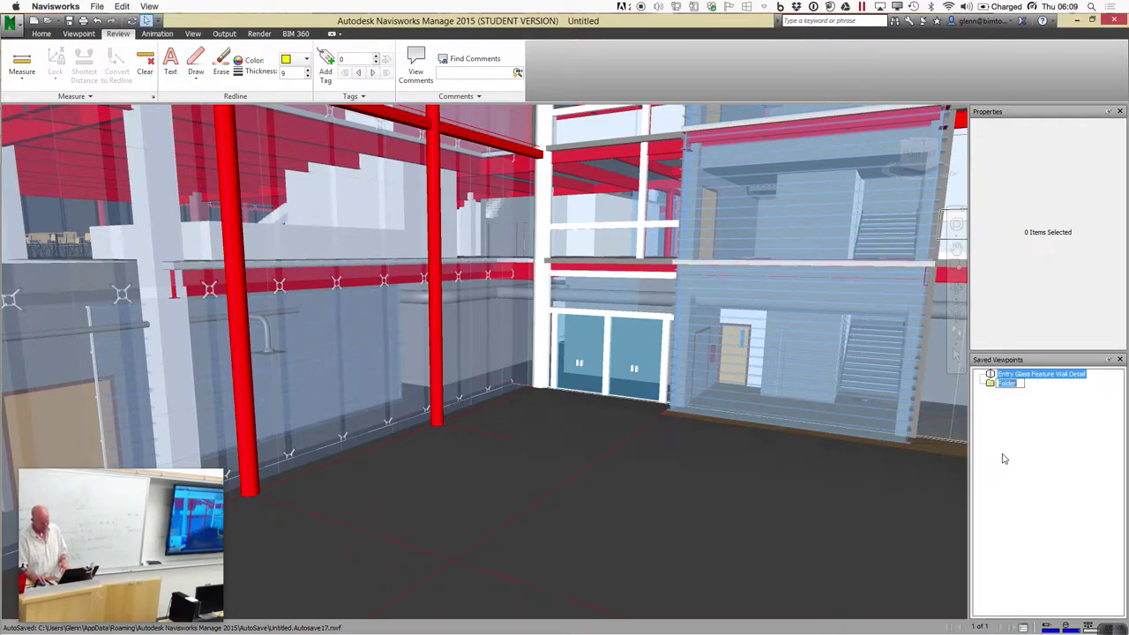
type("For A")
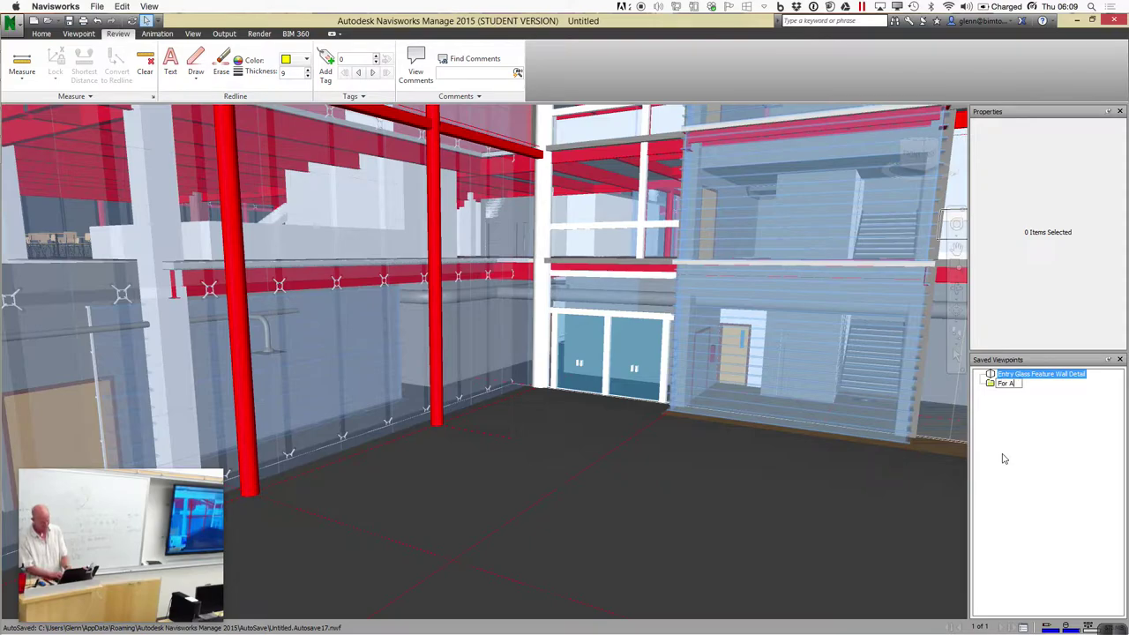
type("ndy")
key("Return")
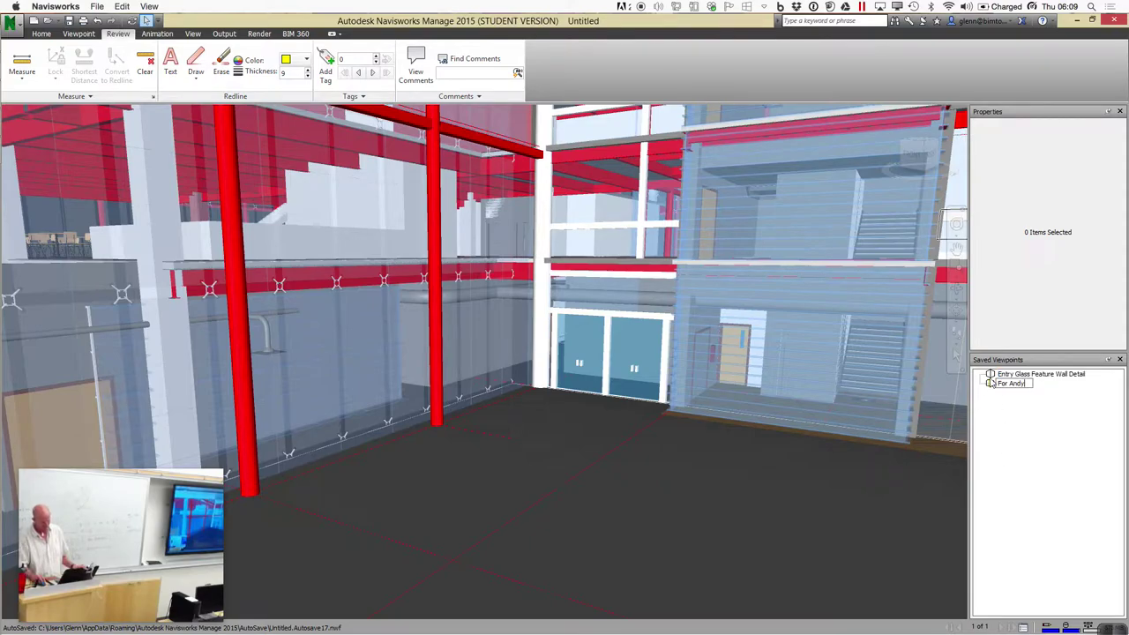
left_click(991, 376)
left_click_drag(991, 389, 991, 391)
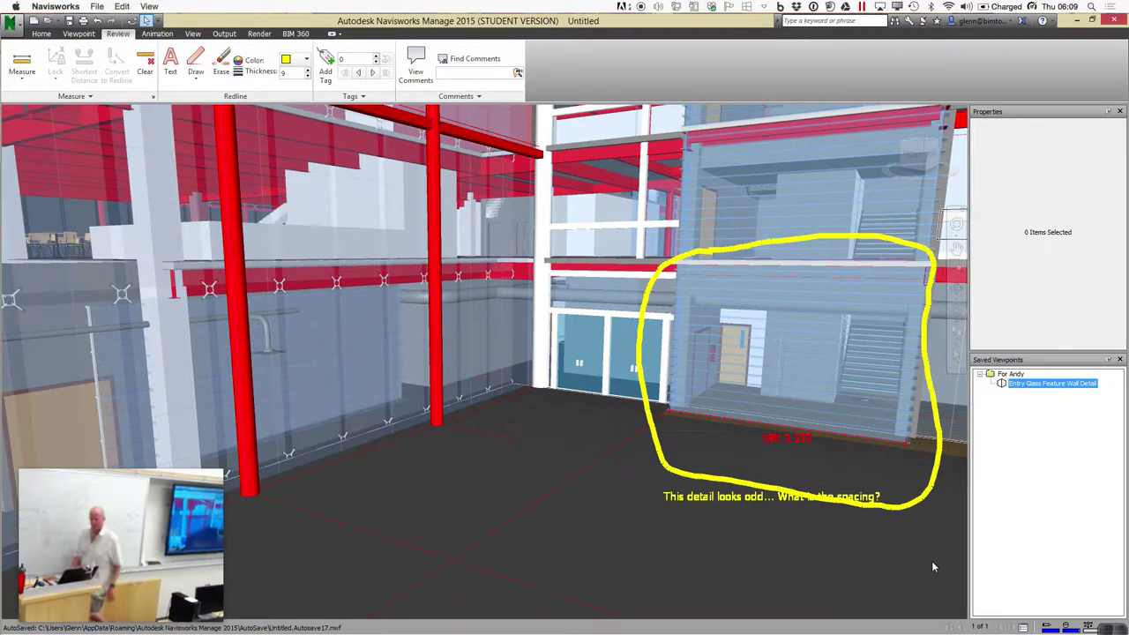
Show the comments list for the Entry Glass Feature Wall Detail viewpoint
left_click(418, 76)
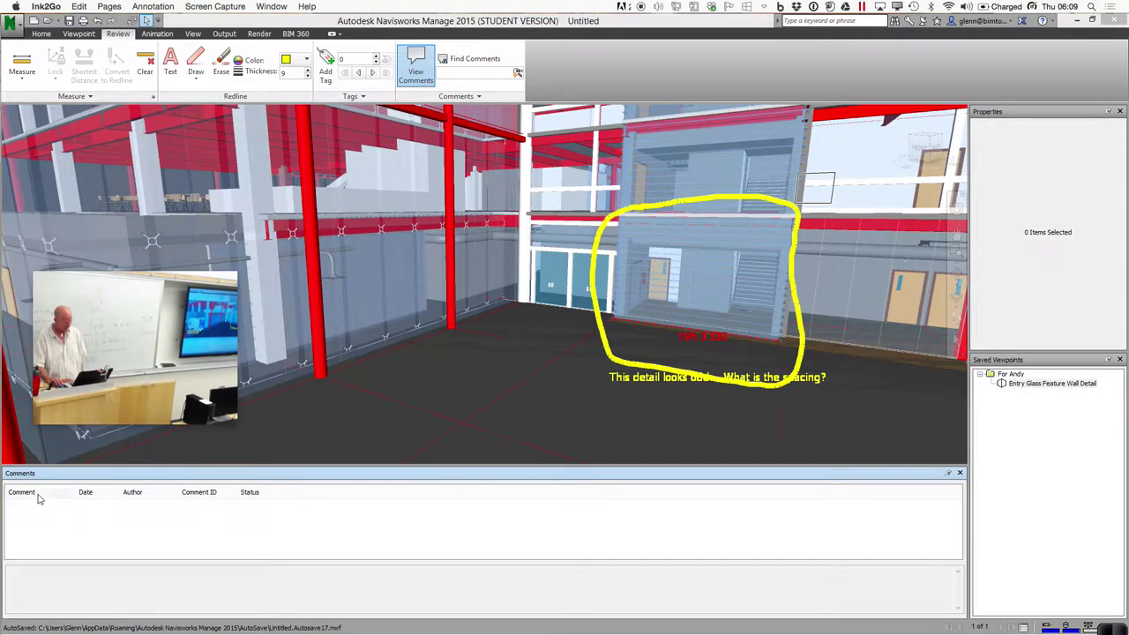
left_click(43, 575)
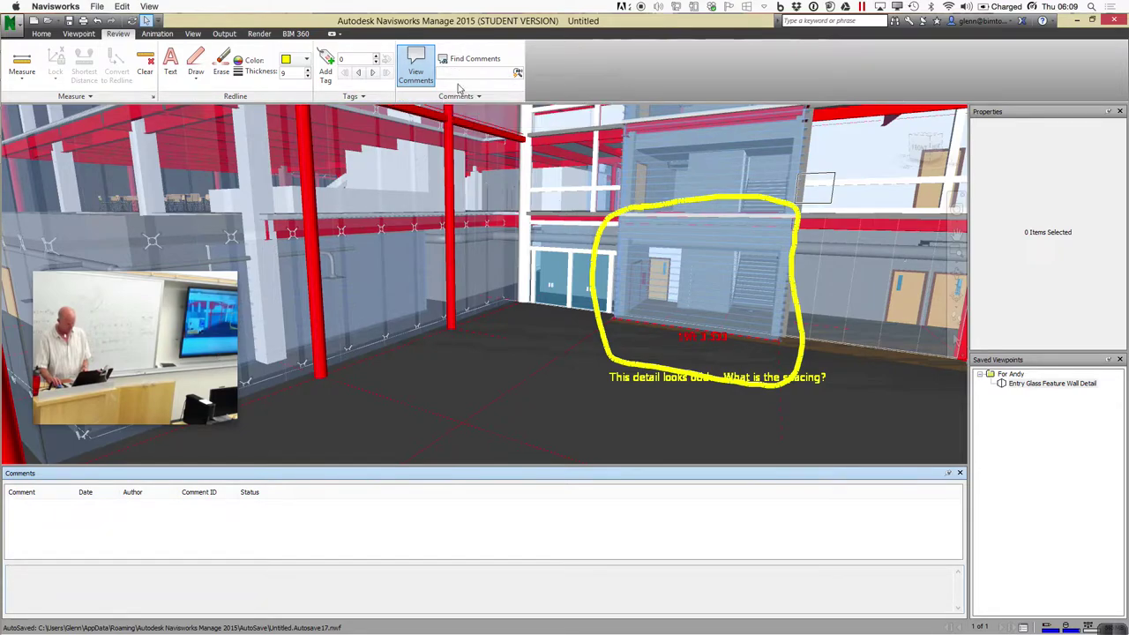
right_click(230, 580)
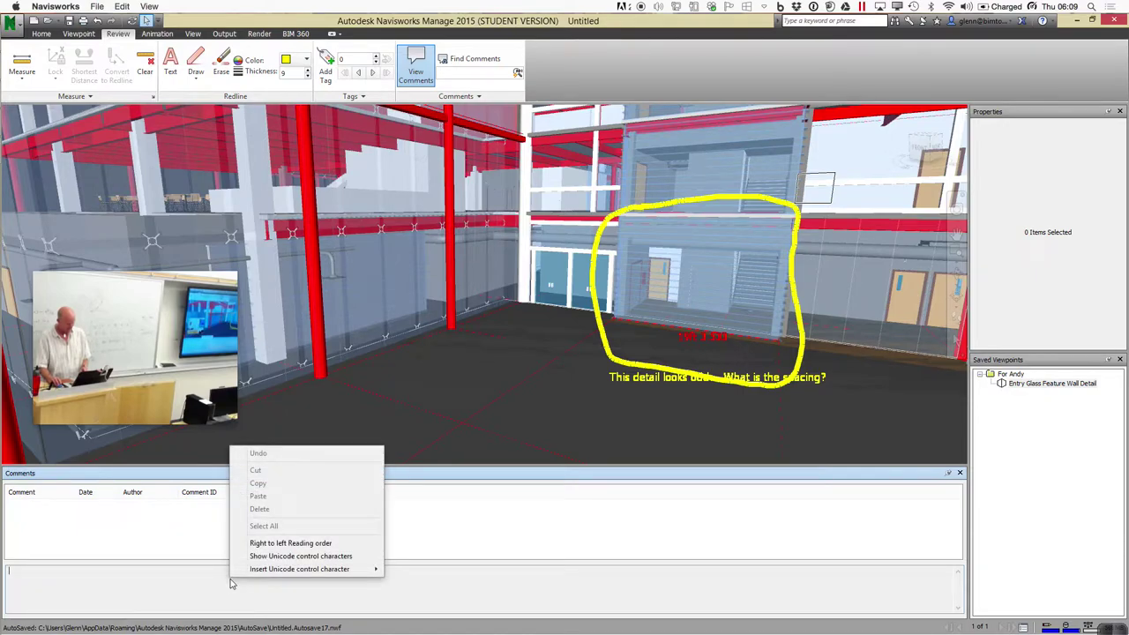
left_click(226, 580)
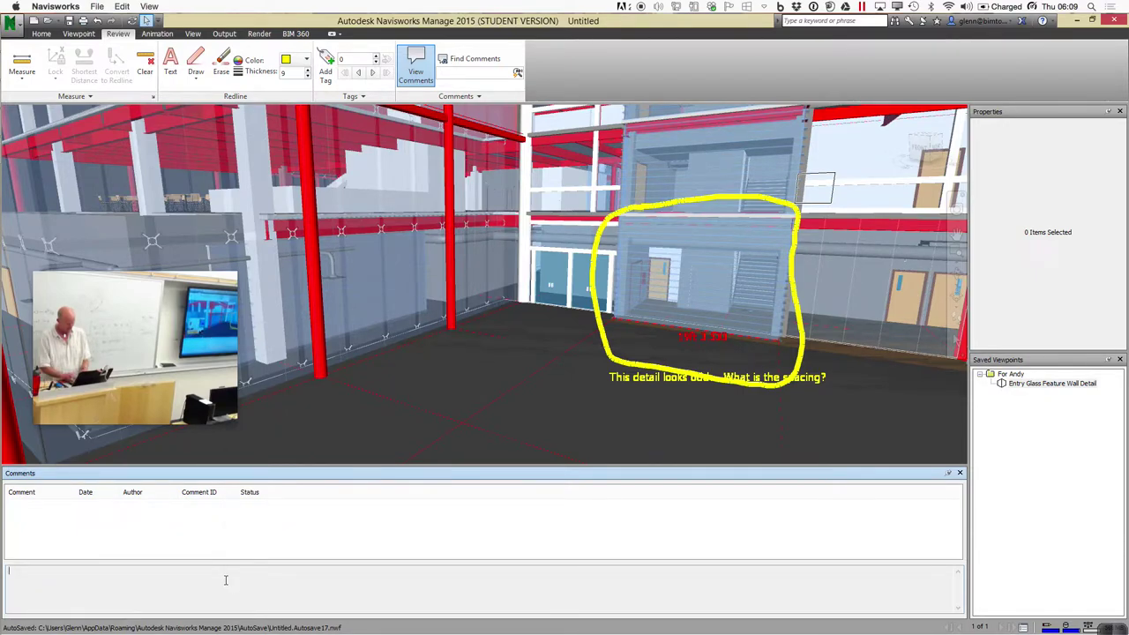
right_click(224, 535)
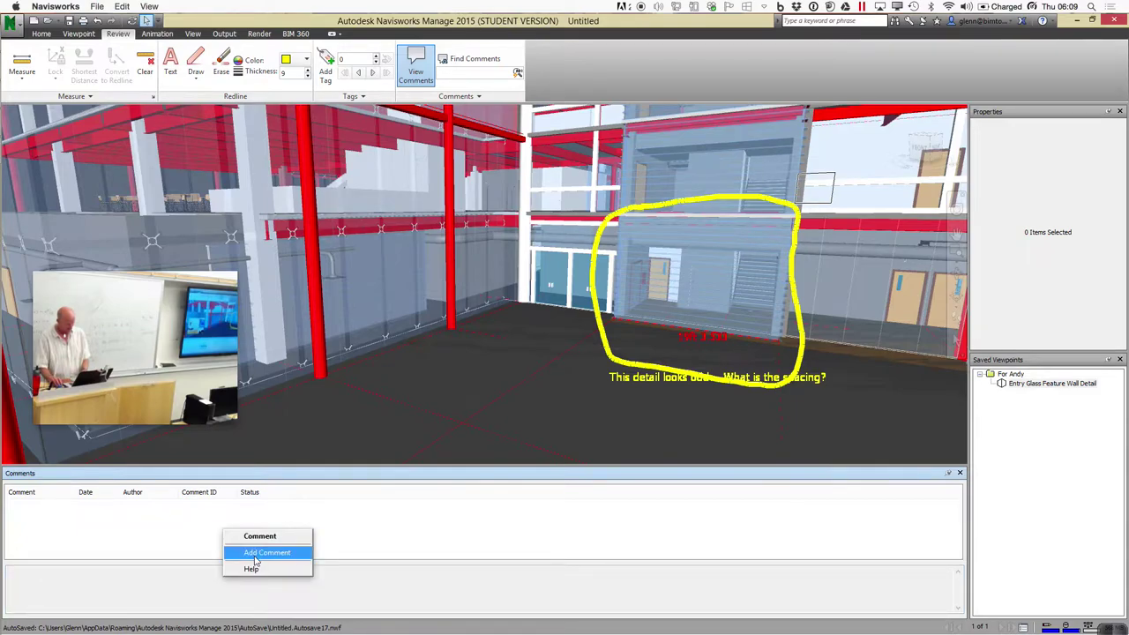
left_click(255, 554)
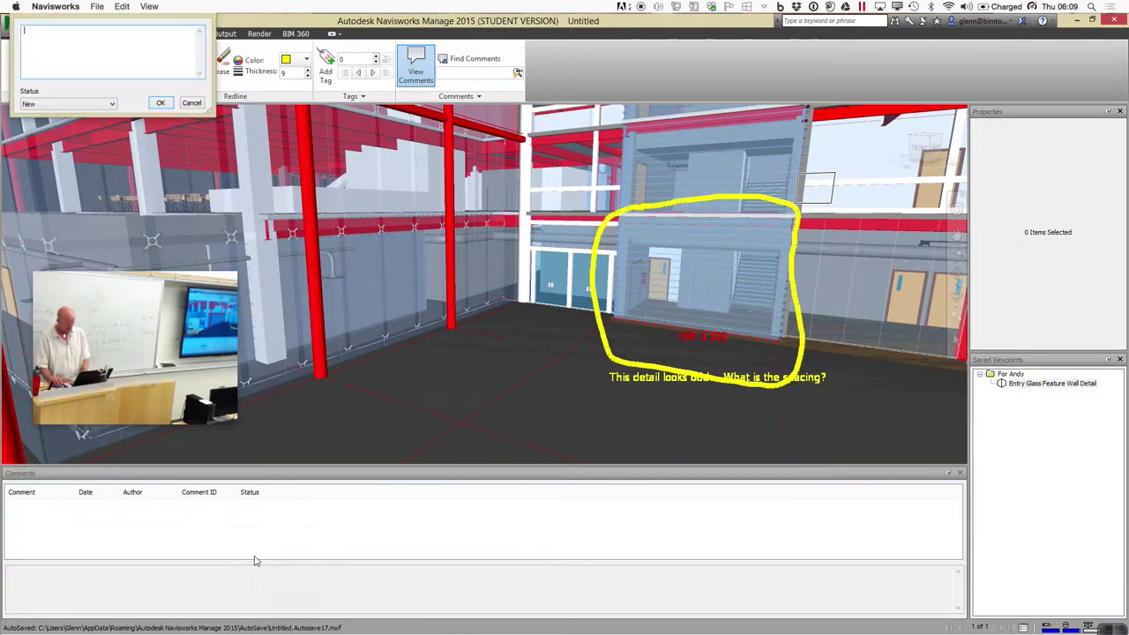
left_click(191, 103)
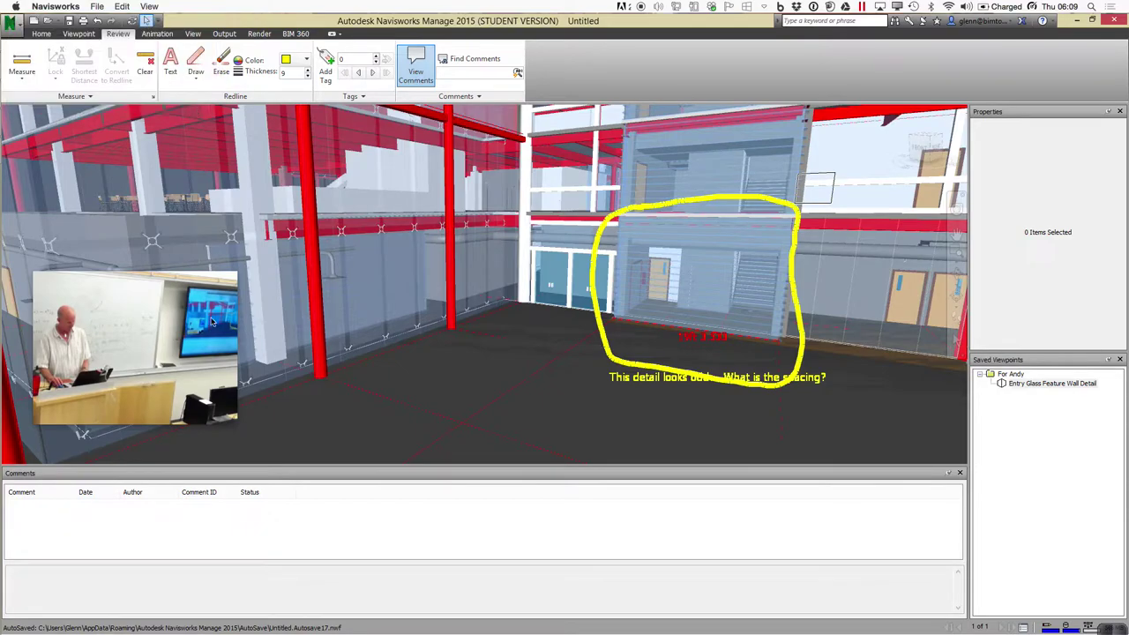
Add the comment "This is a test comment" with status New to the Entry Glass Feature Wall Detail viewpoint
right_click(178, 531)
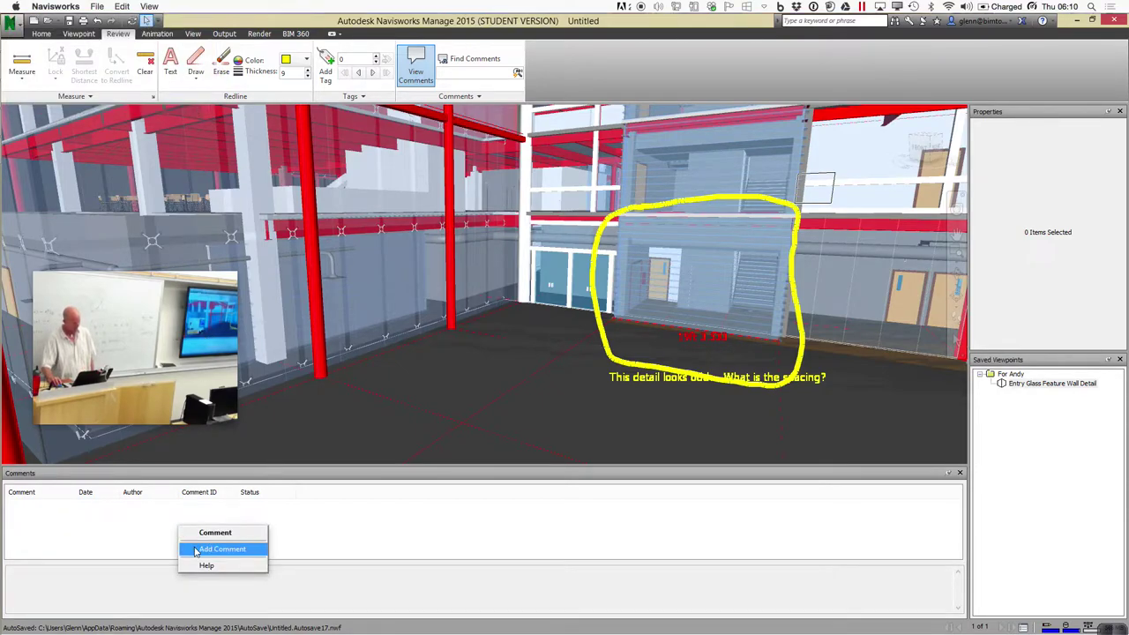
left_click(196, 551)
type("This is a test comment")
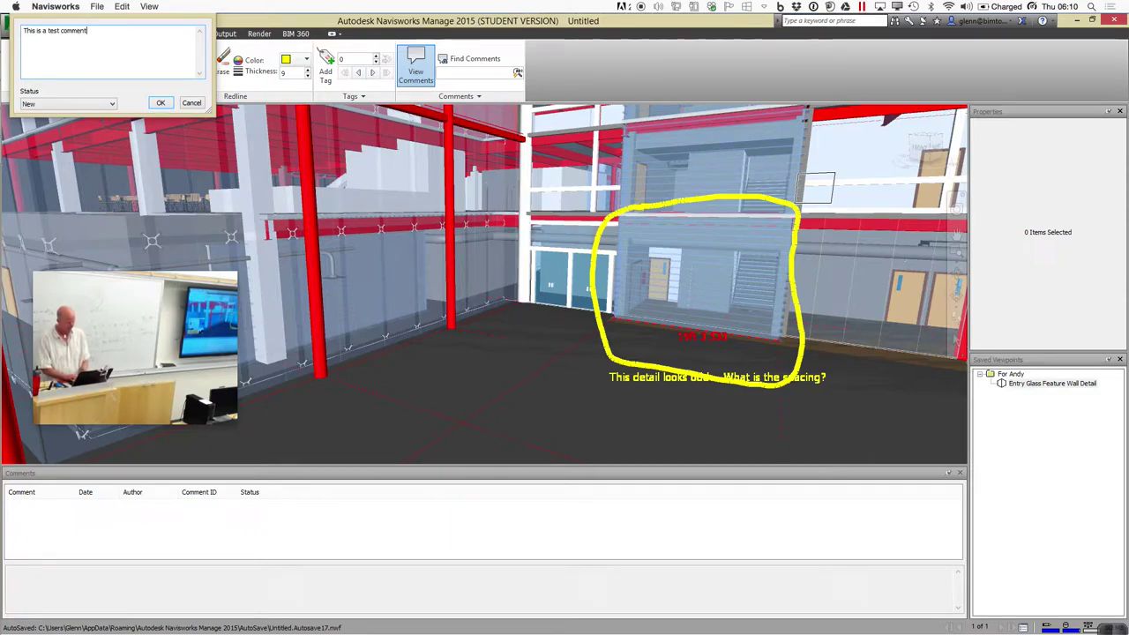
left_click(99, 105)
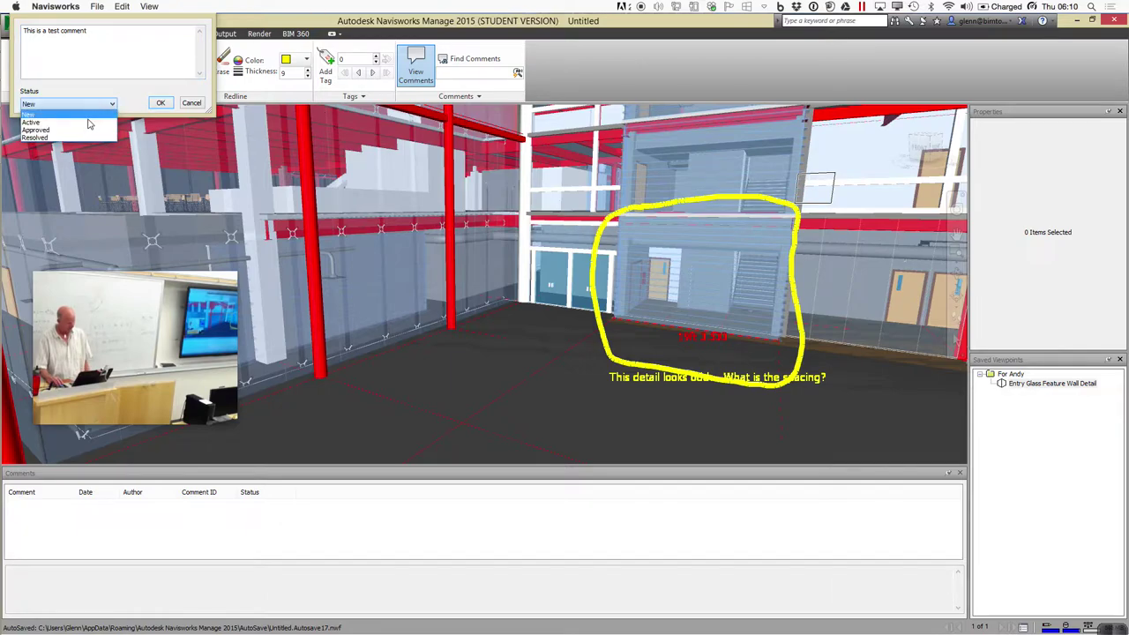
left_click(80, 115)
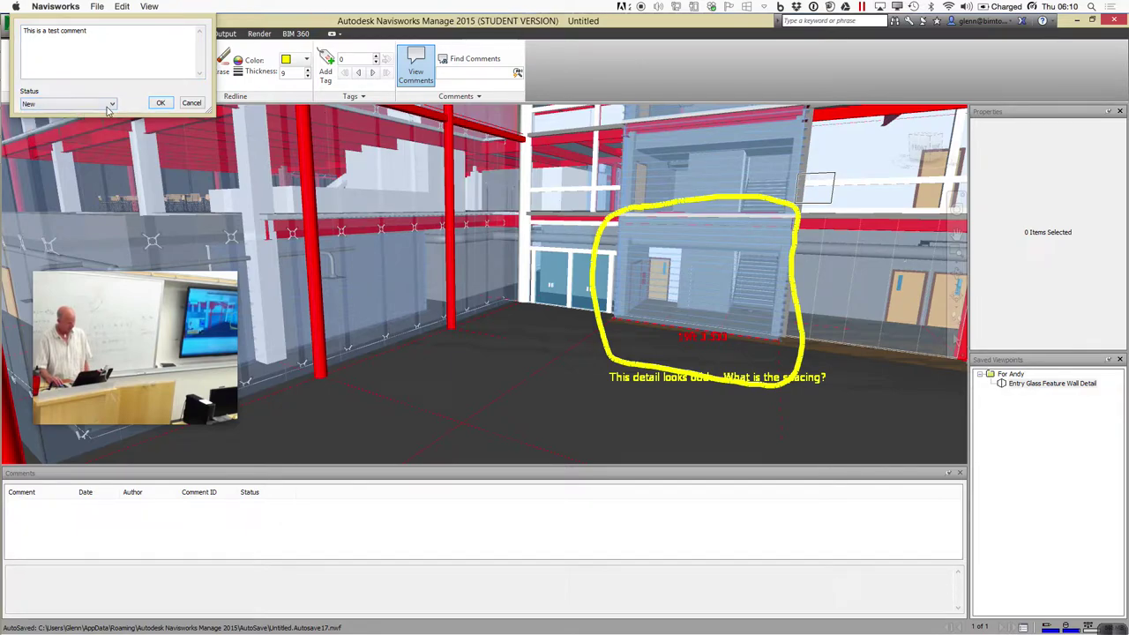
left_click(160, 102)
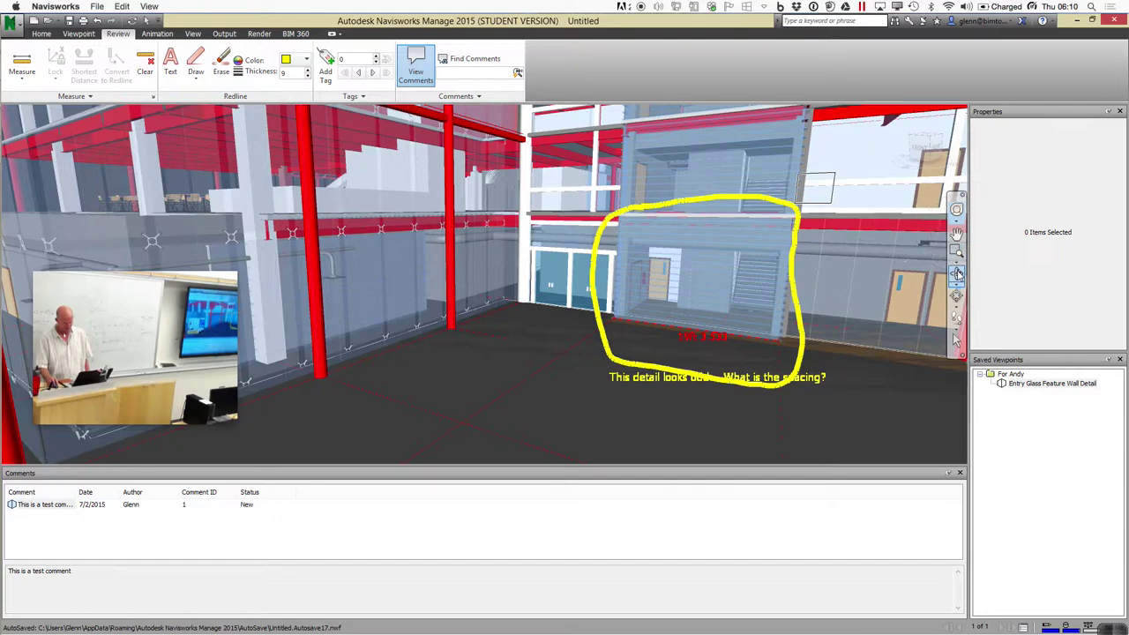
Orbit away from the saved view, and restore the Entry Glass Feature Wall Detail viewpoint with its redlines and comment
left_click(956, 211)
left_click_drag(878, 322, 838, 333)
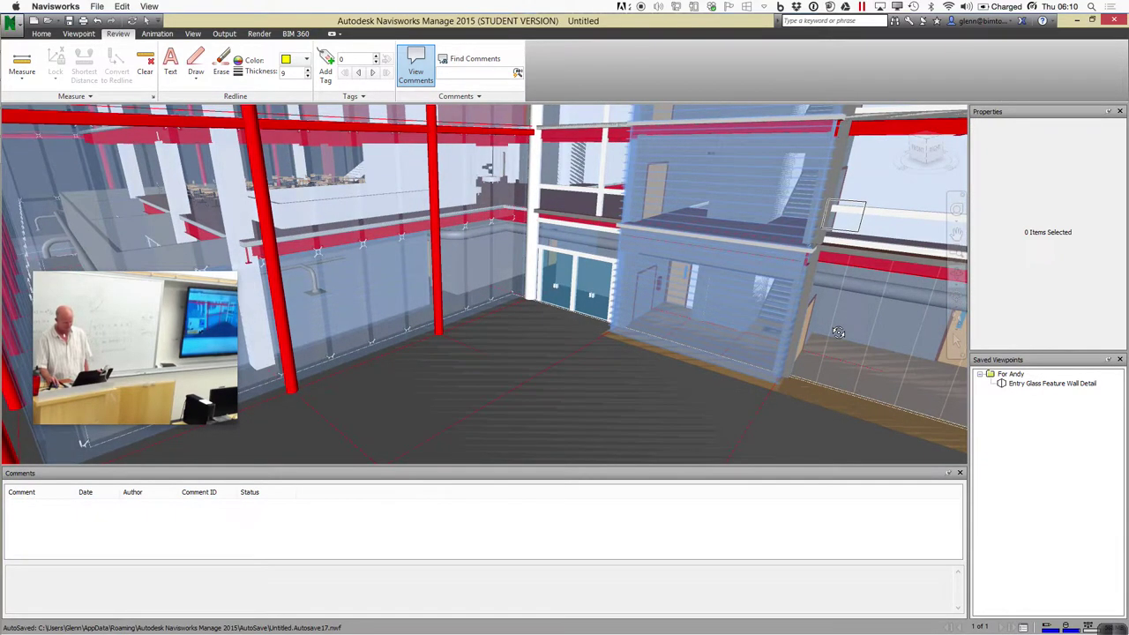
left_click(1022, 386)
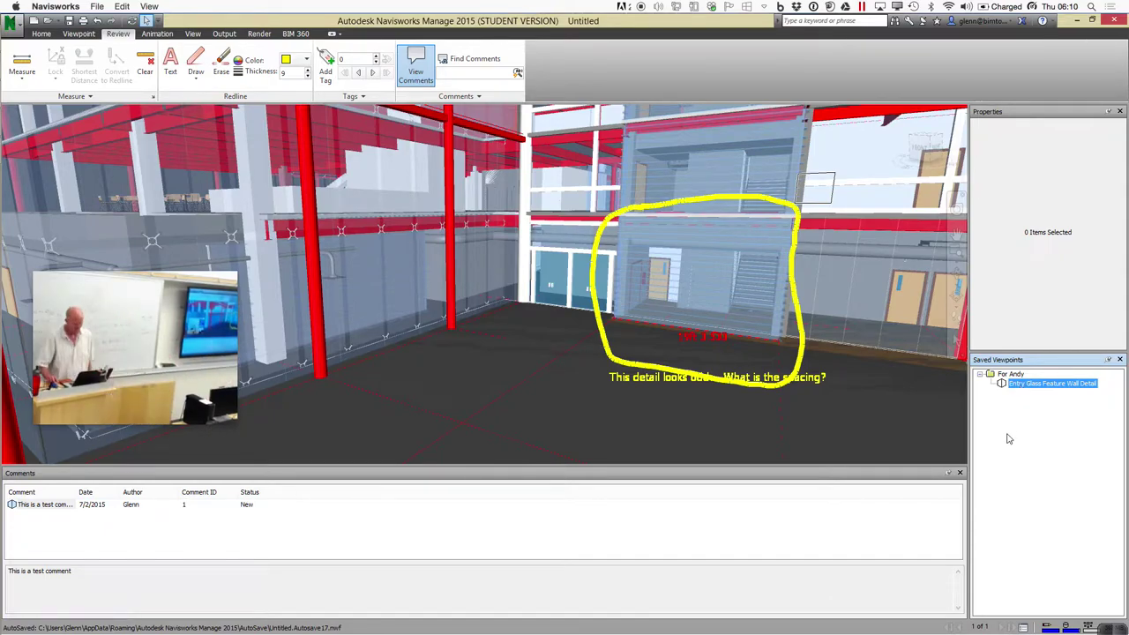
Edit the test comment so that it begins with the recipient's first name in capitals and a colon
left_click(74, 579)
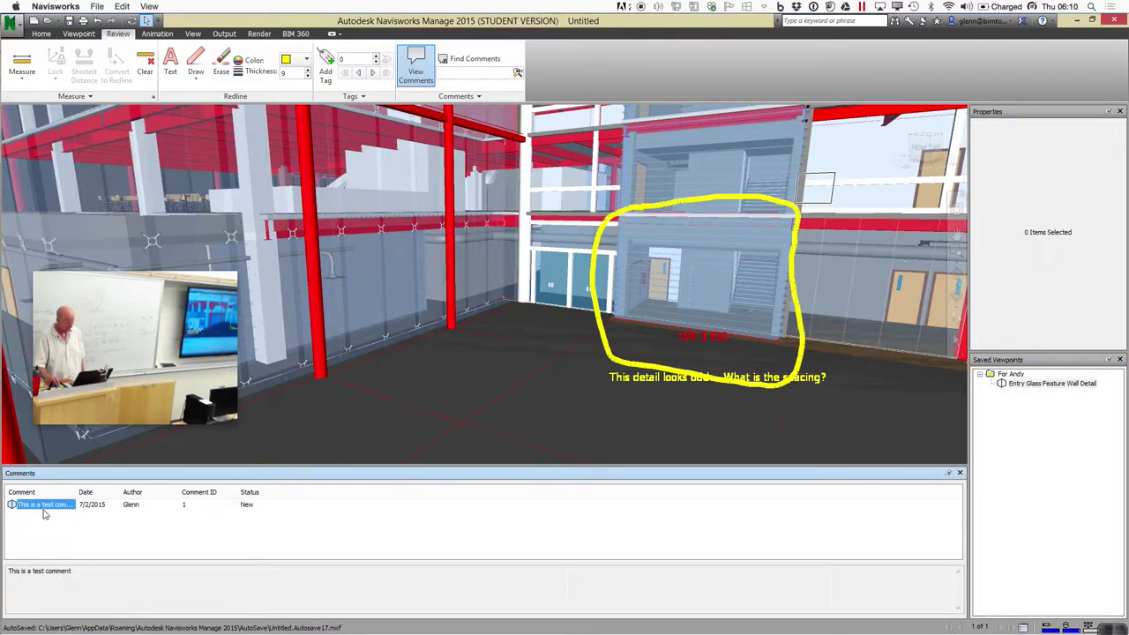
left_click(29, 571)
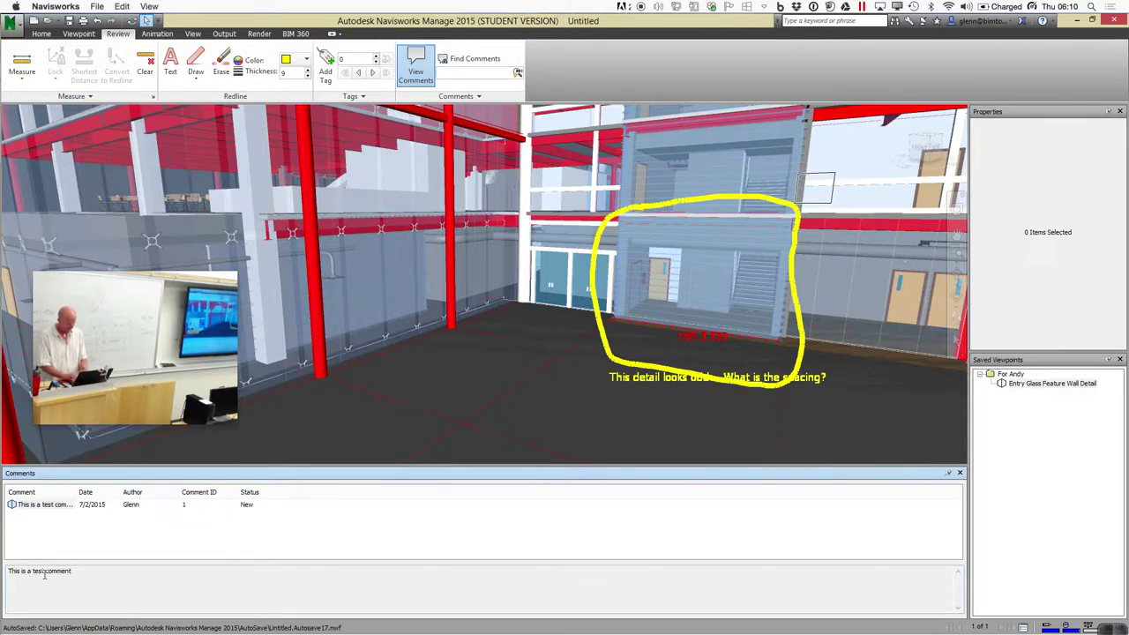
left_click(44, 505)
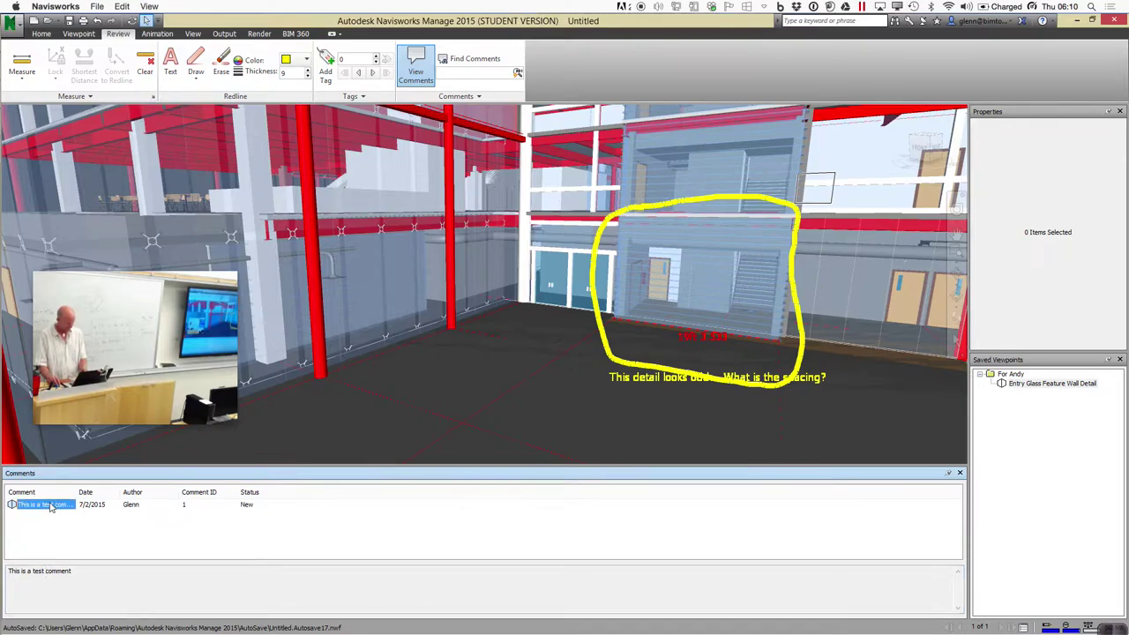
right_click(50, 505)
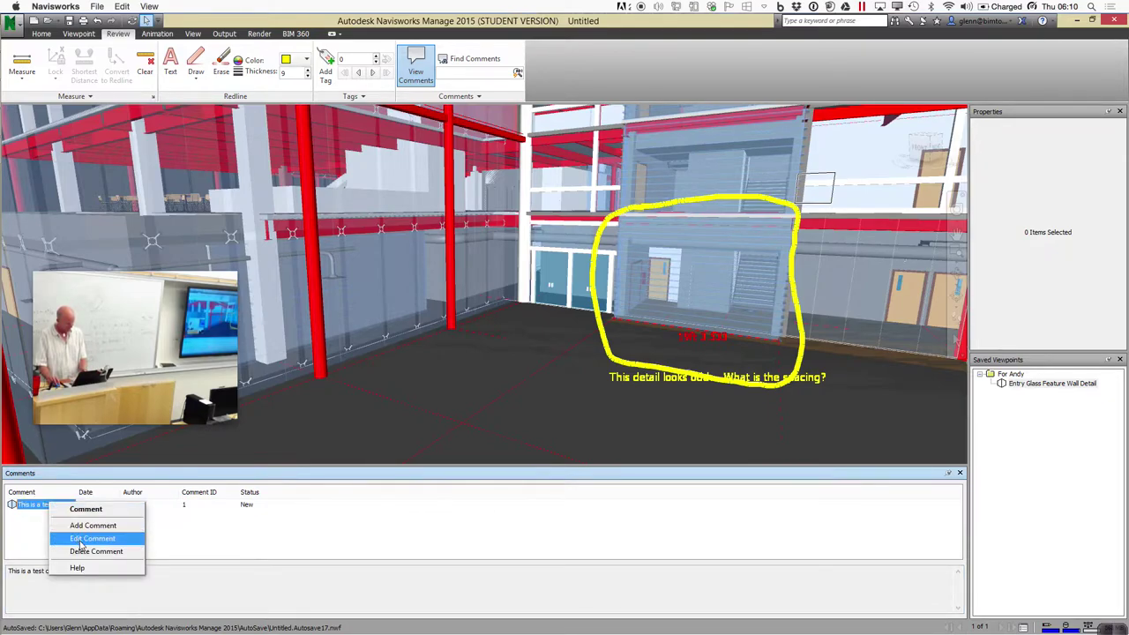
left_click(79, 538)
left_click(56, 48)
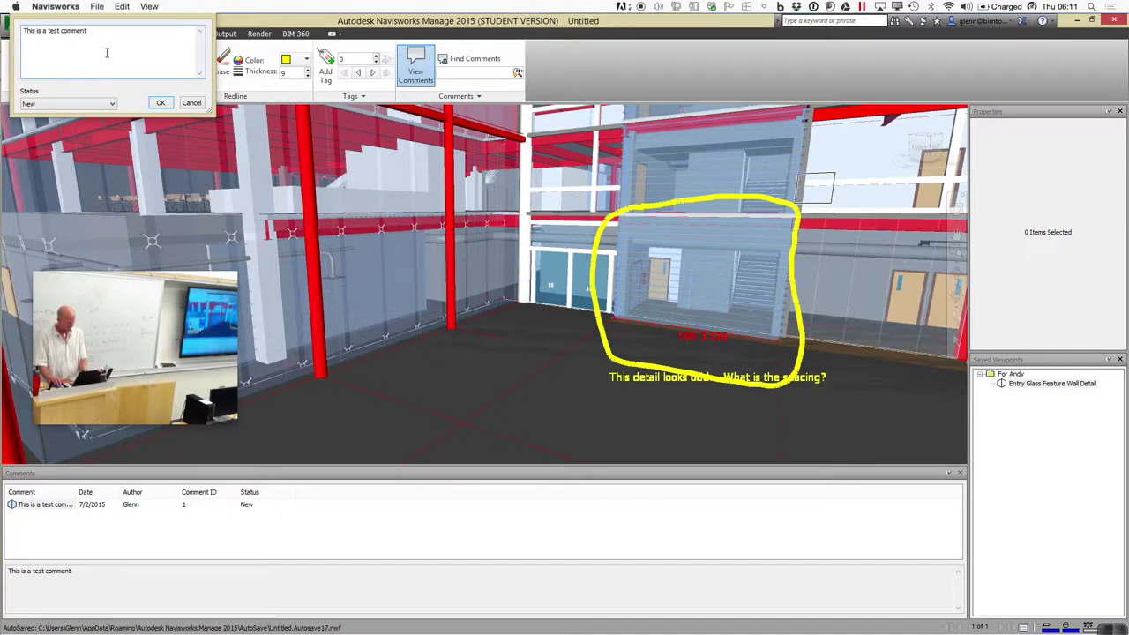
key("Home")
type("ROOM")
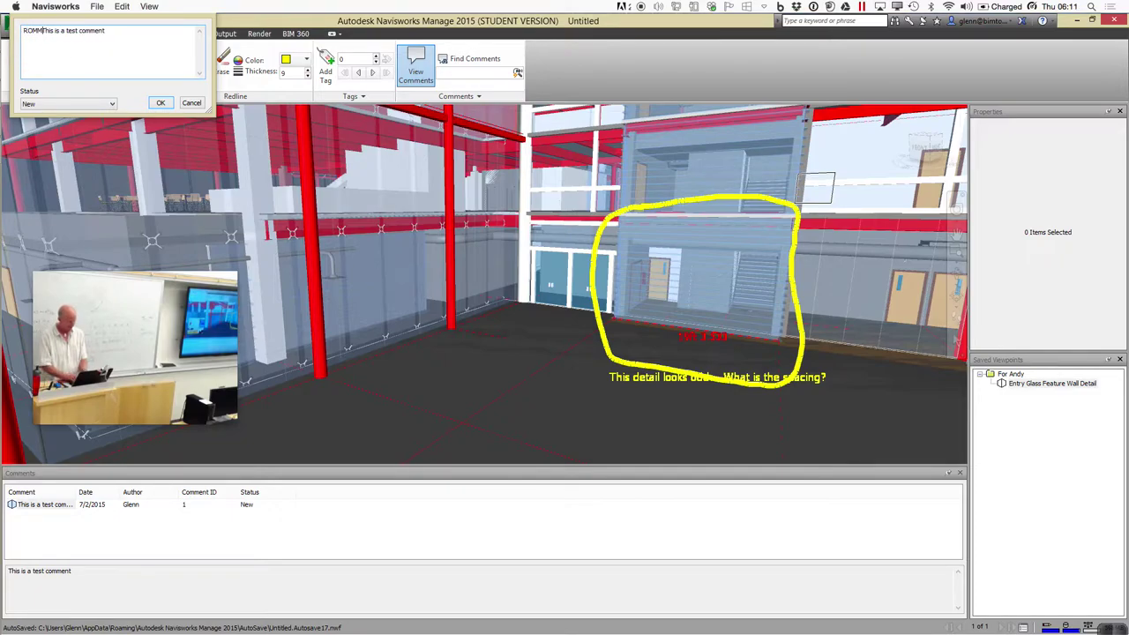
type("Y")
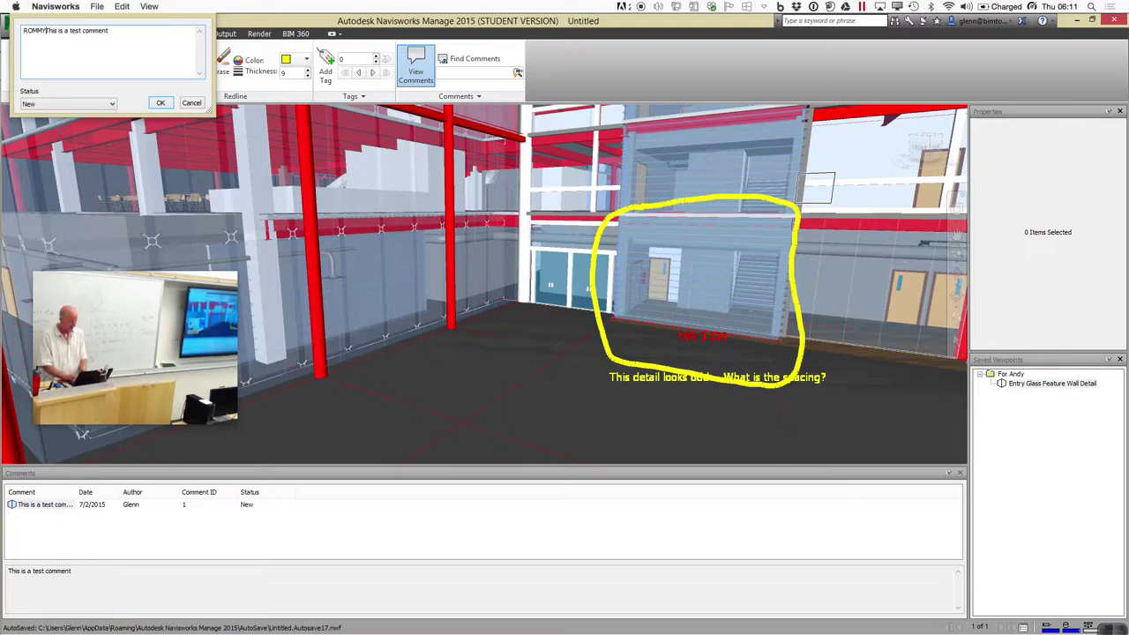
type(":")
left_click(161, 102)
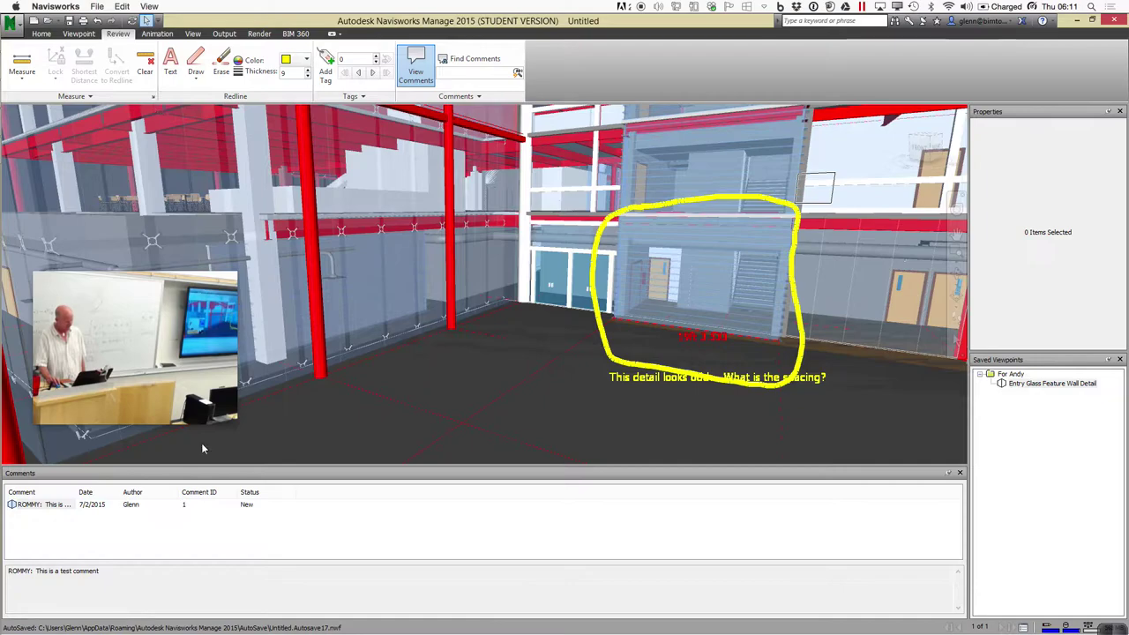
left_click(362, 594)
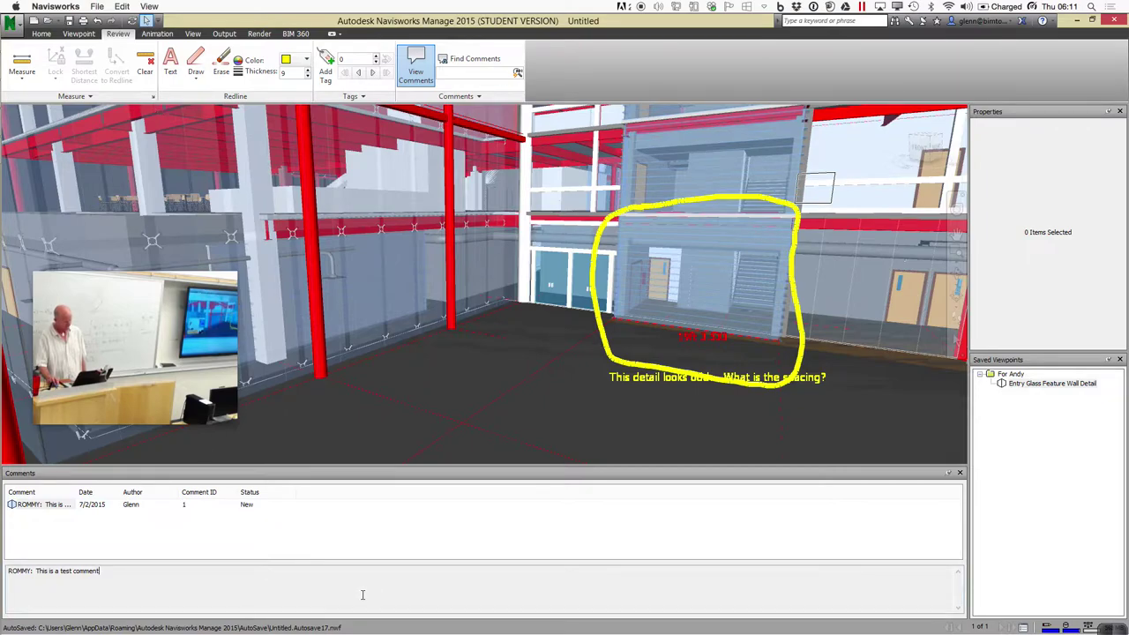
Search the comments for the recipient's first name as text, running the search twice
left_click(448, 60)
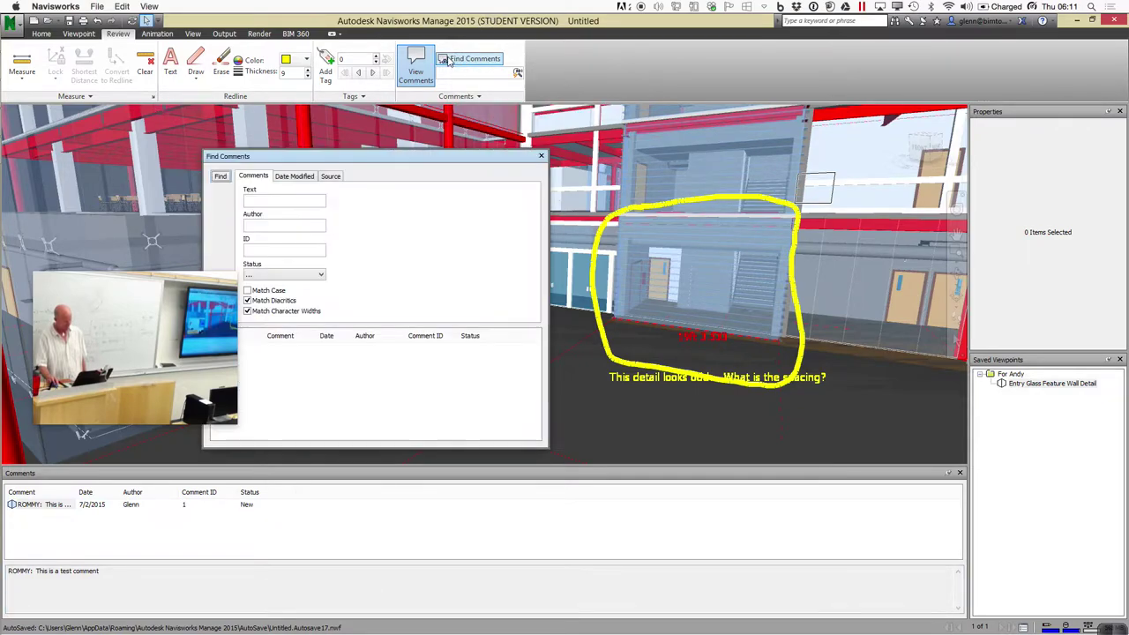
left_click_drag(380, 162, 443, 153)
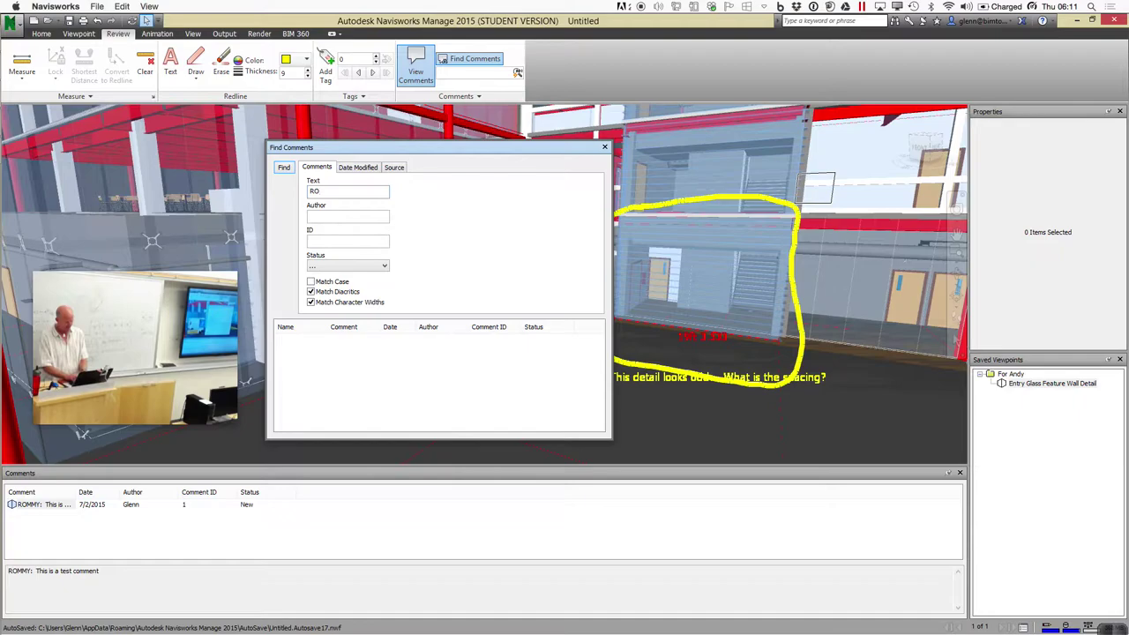
left_click(286, 168)
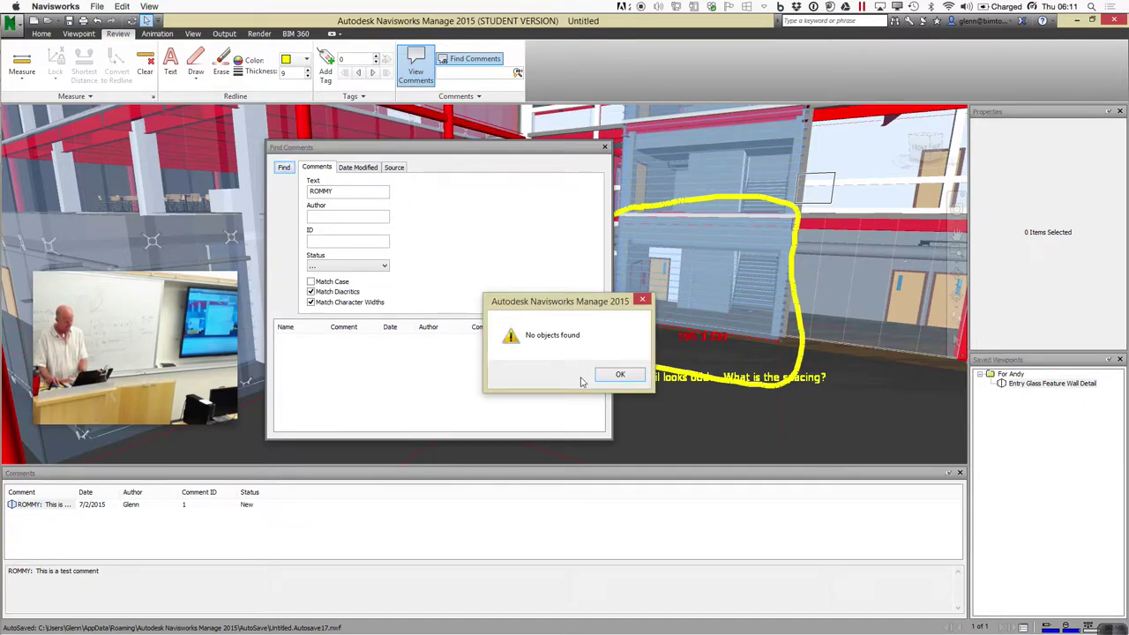
left_click(620, 375)
left_click_drag(340, 192, 261, 188)
type("ROMMY")
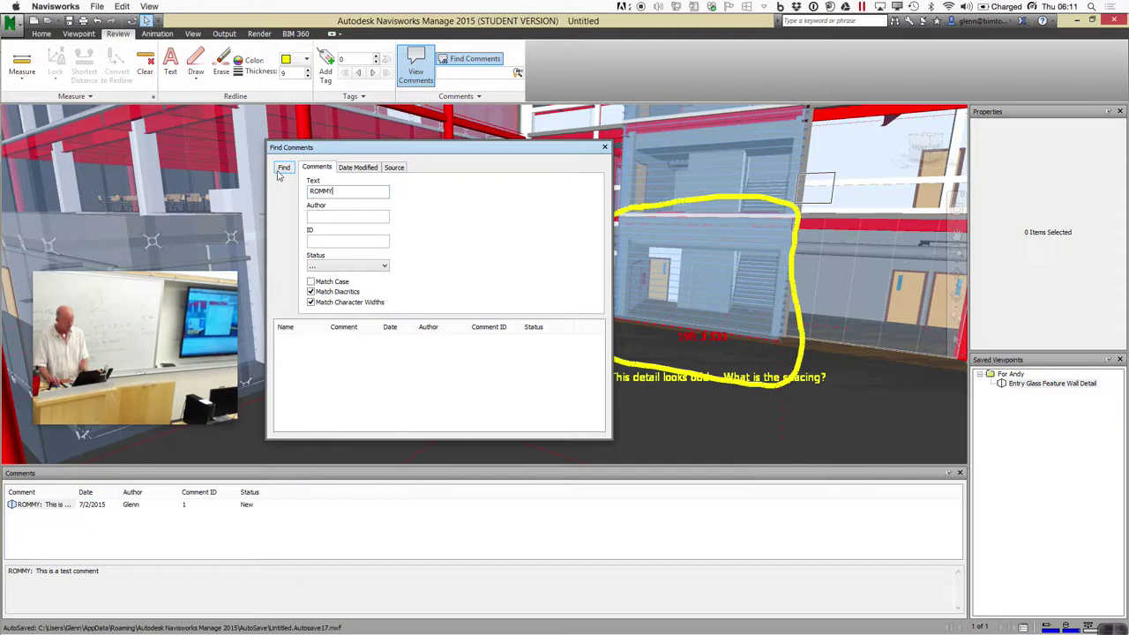
left_click(283, 169)
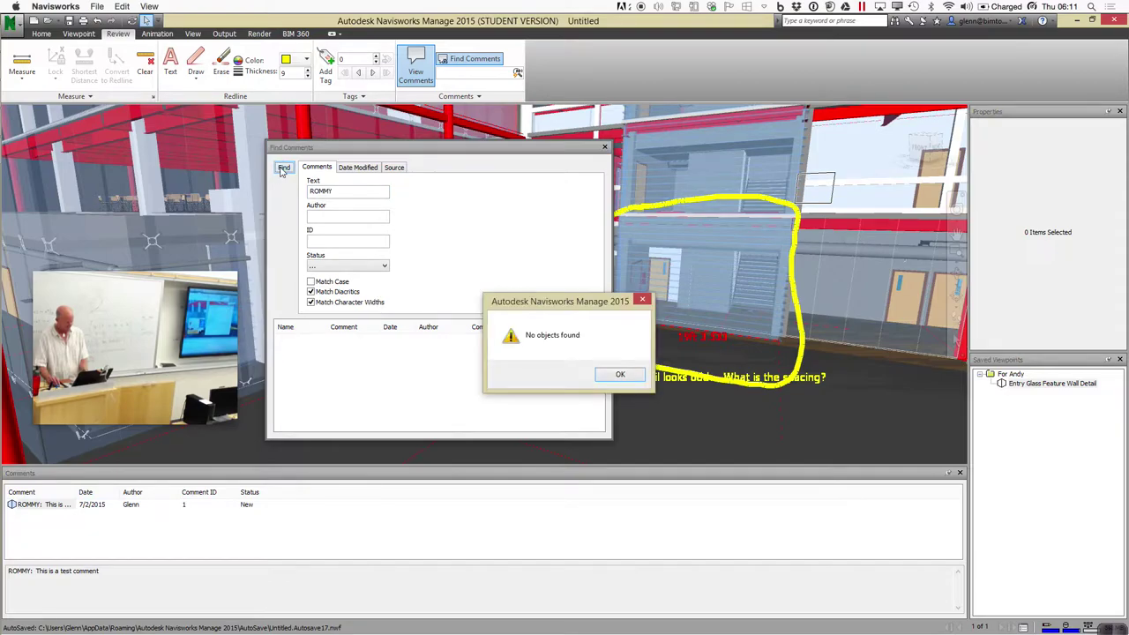
left_click(620, 386)
Restrict the comment search to status New, run it again, and close the search dialog
left_click(381, 267)
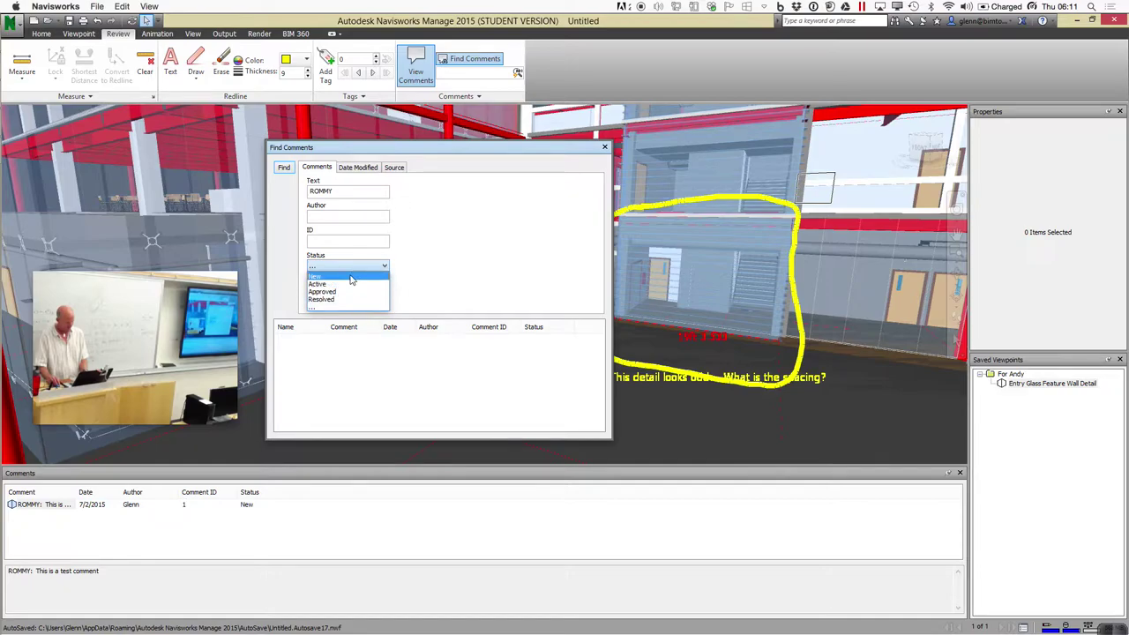
left_click(351, 278)
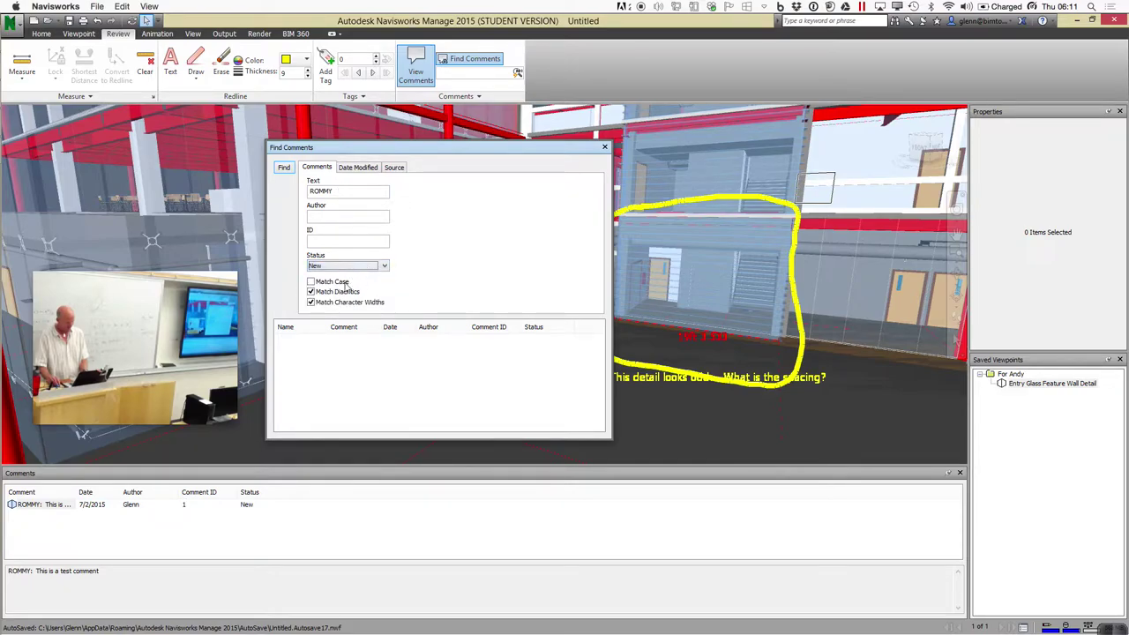
left_click(283, 167)
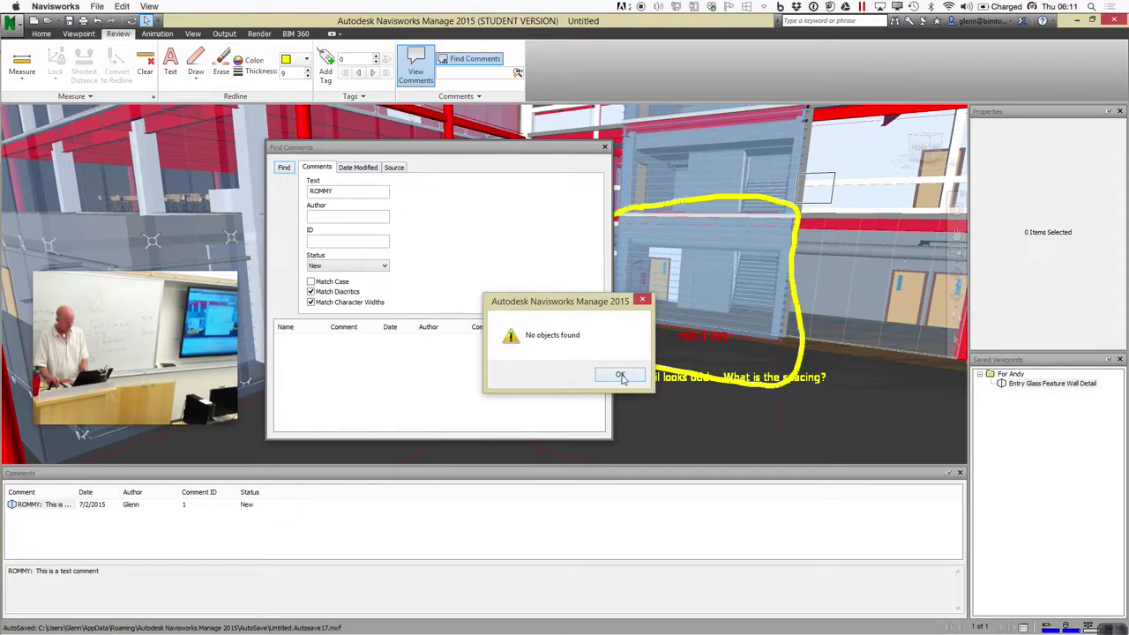
left_click(618, 374)
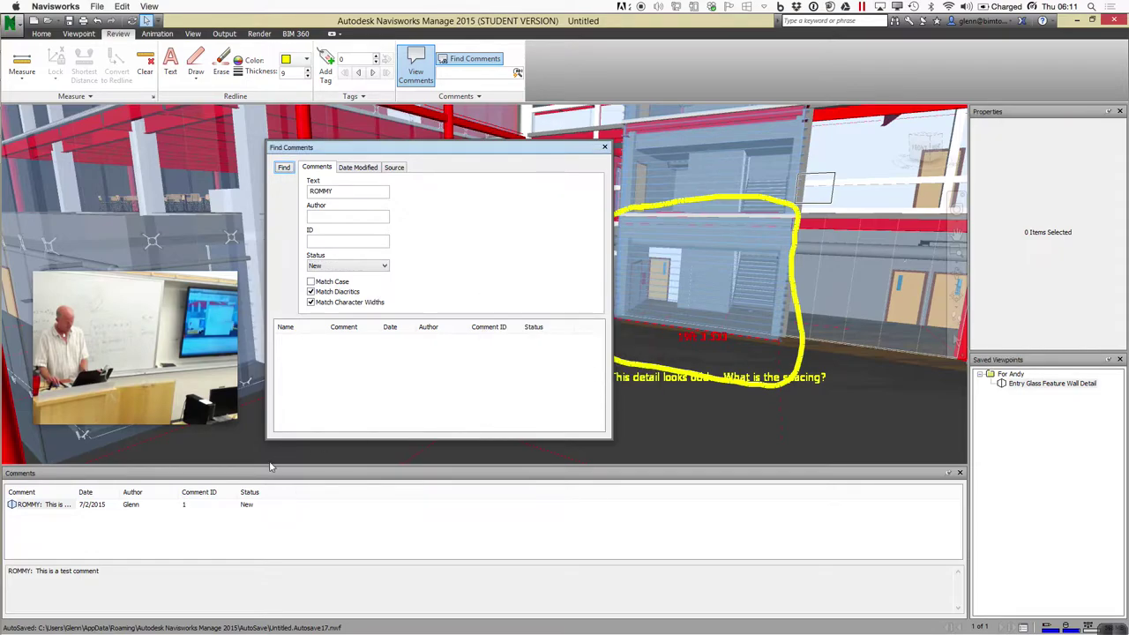
left_click(284, 168)
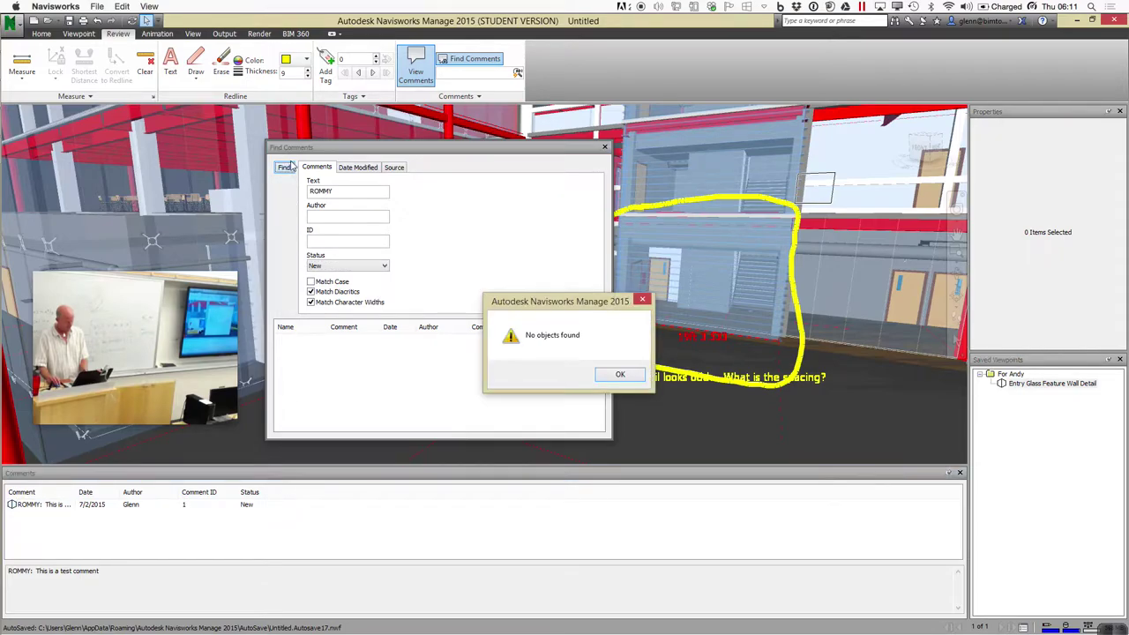
left_click(629, 377)
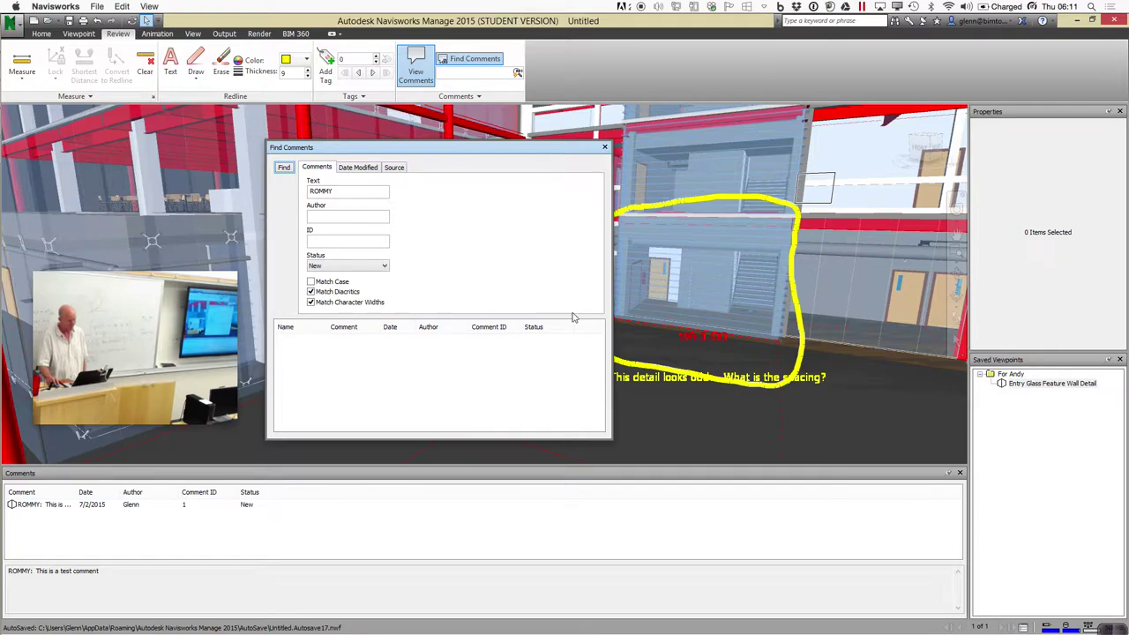
left_click(461, 510)
left_click(605, 147)
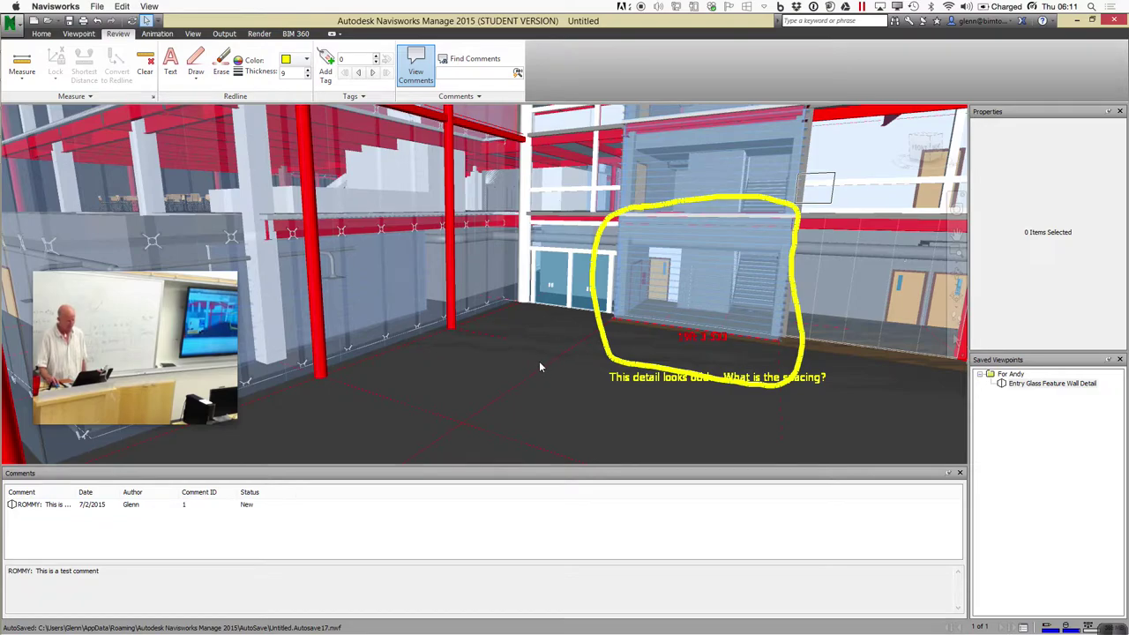
Look through the Walk Thru the Model outline in Mindomo Desktop down to Measure Items, and return to Navisworks
left_click(539, 361)
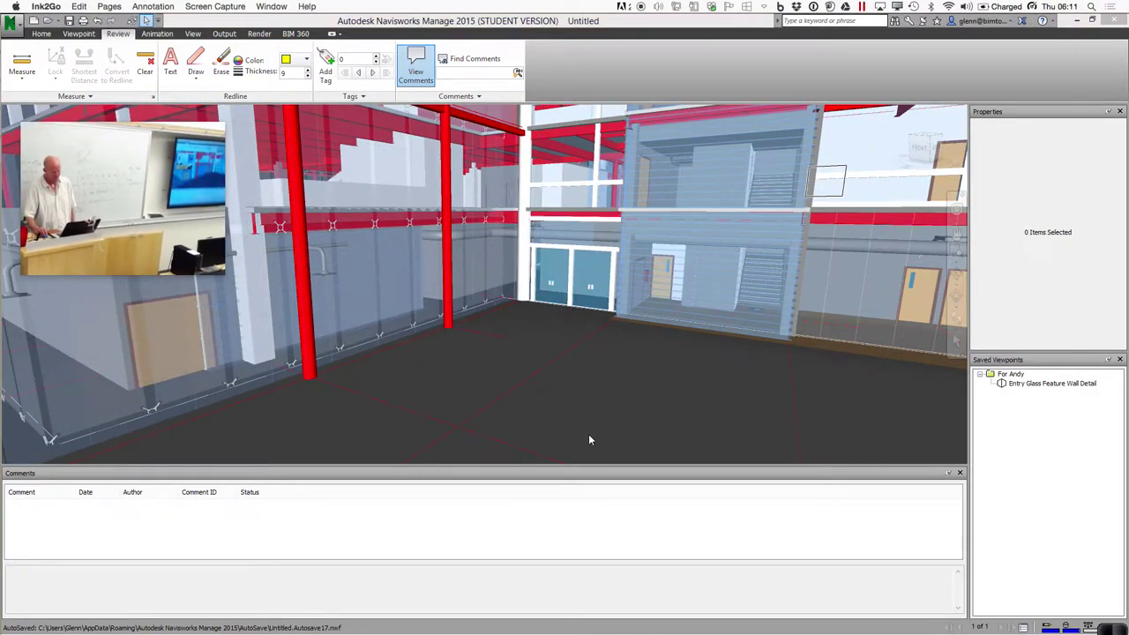
key("ctrl+Left")
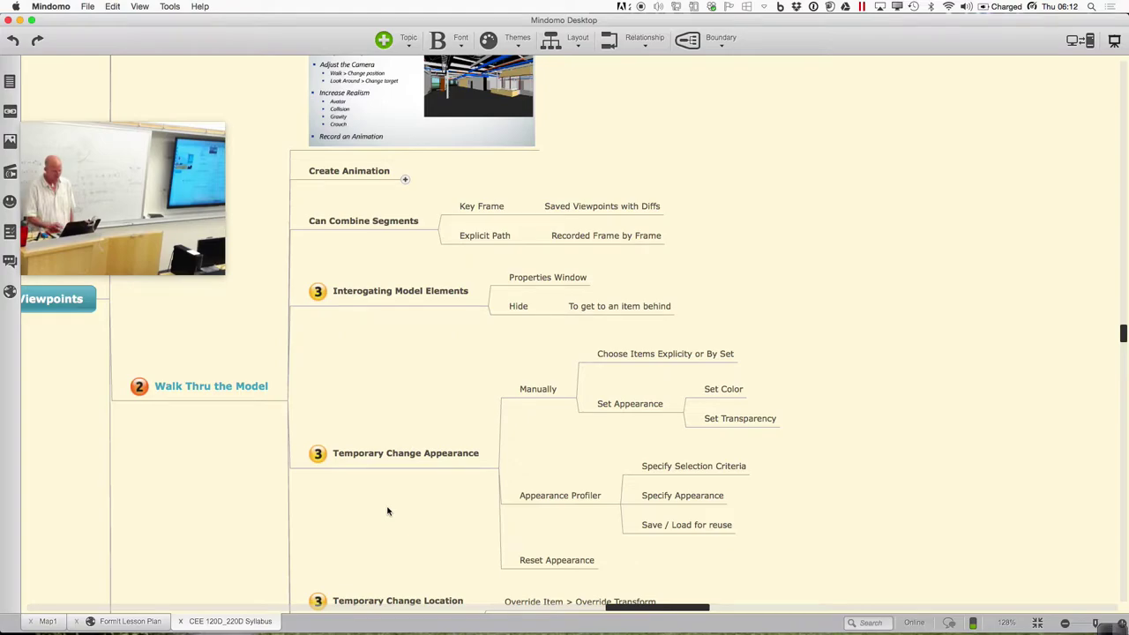
scroll(387, 511, "down", 5)
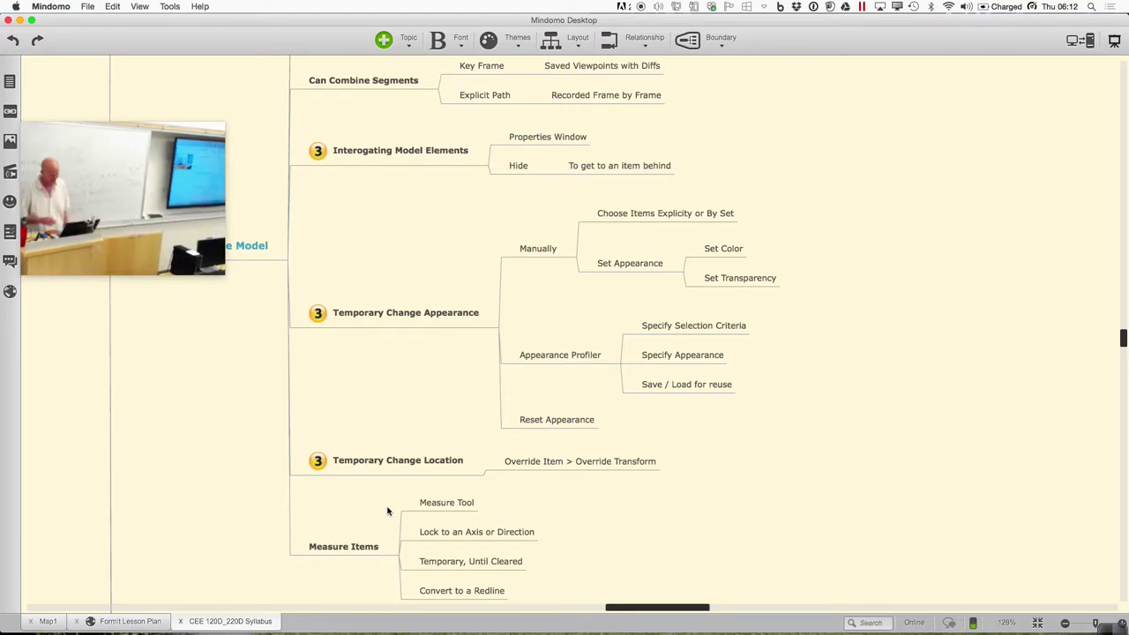
key("super+Tab")
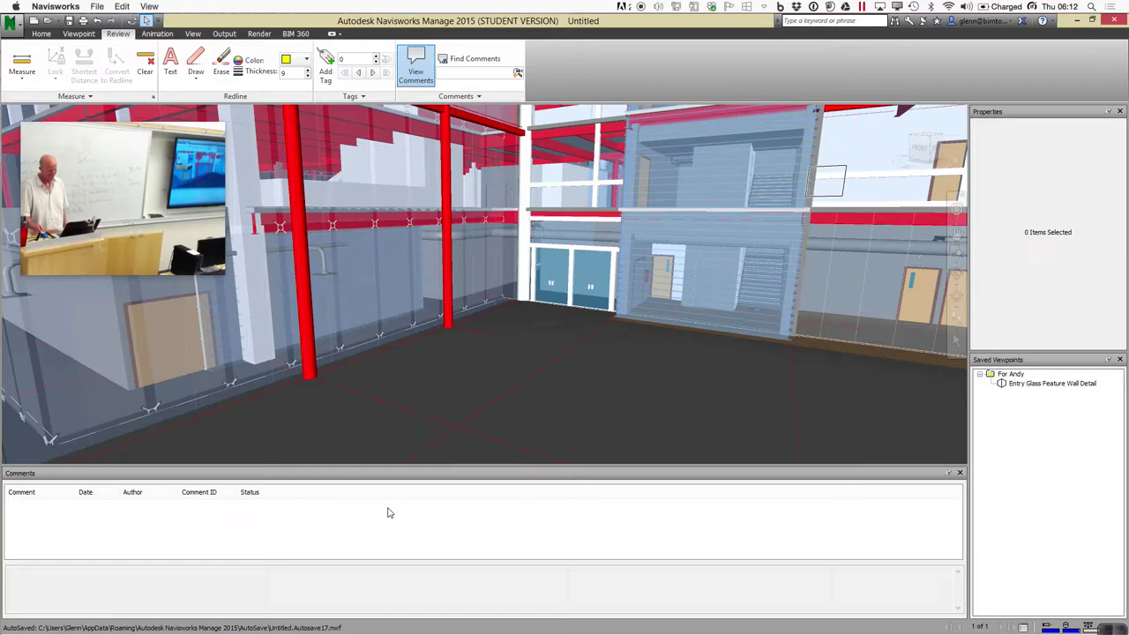
Close the Comments window, and select the nearest red steel column to inspect its item properties
left_click_drag(92, 153, 80, 169)
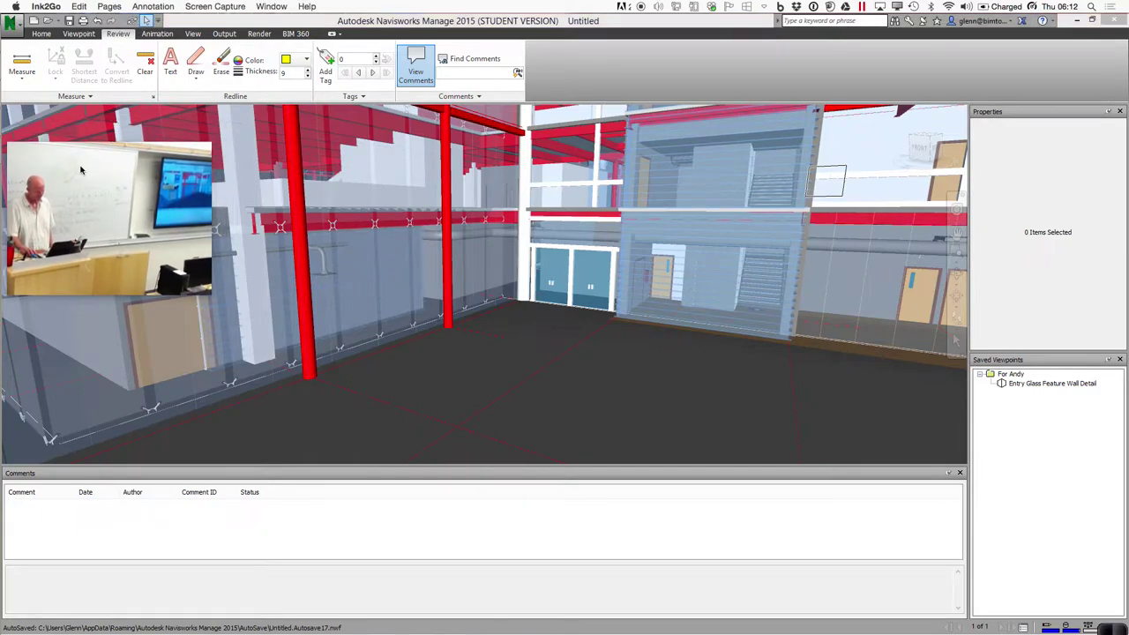
left_click(960, 474)
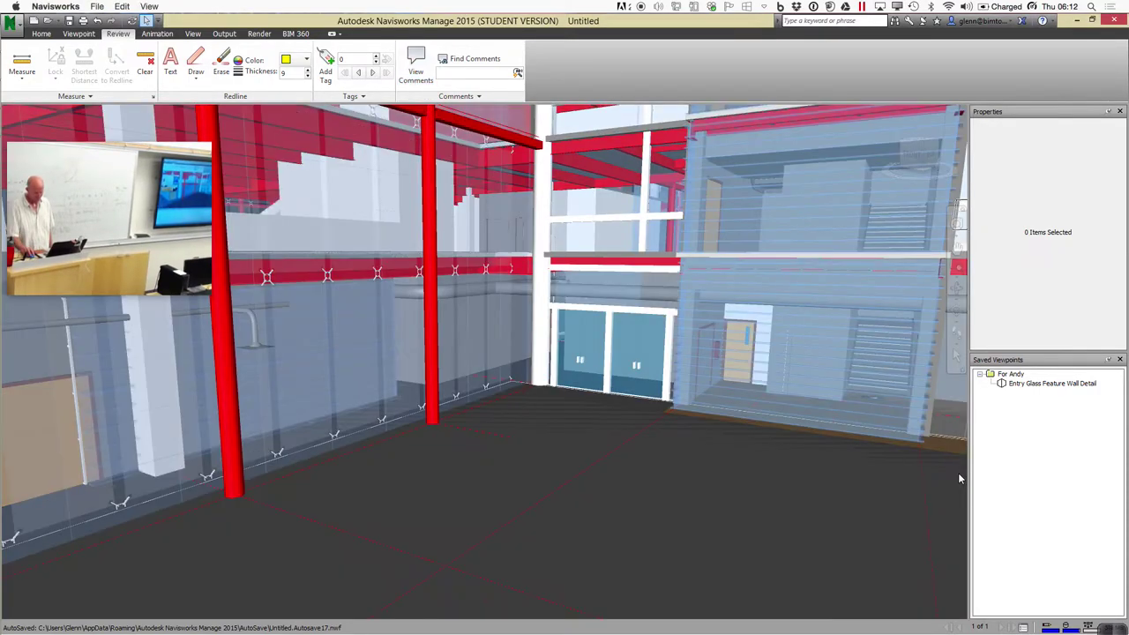
middle_click_drag(612, 508, 652, 542)
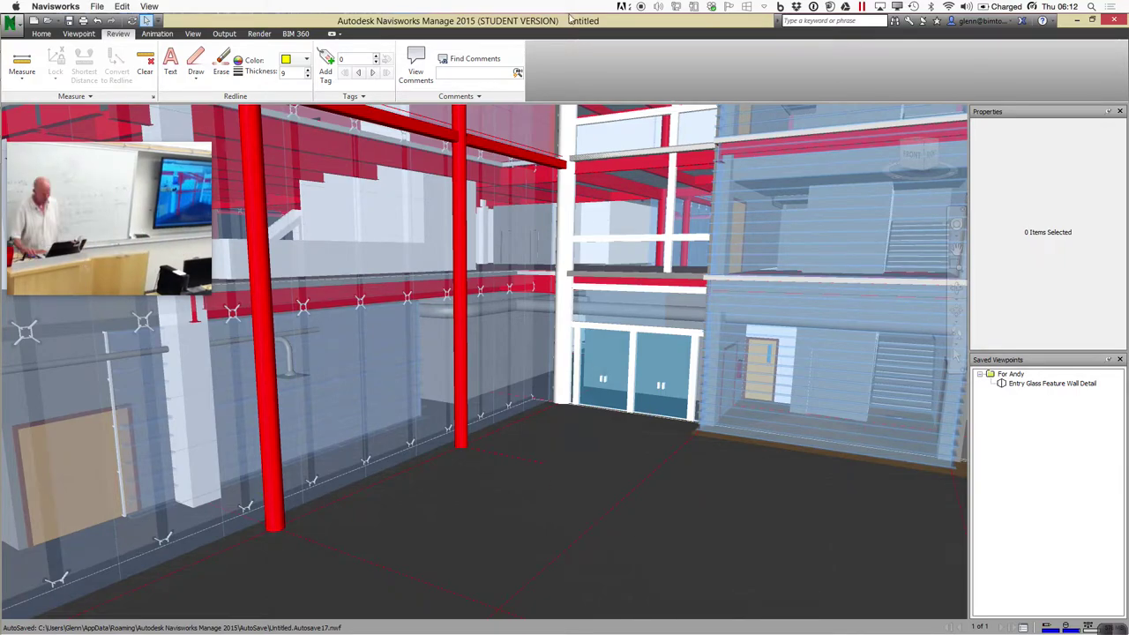
left_click(257, 166)
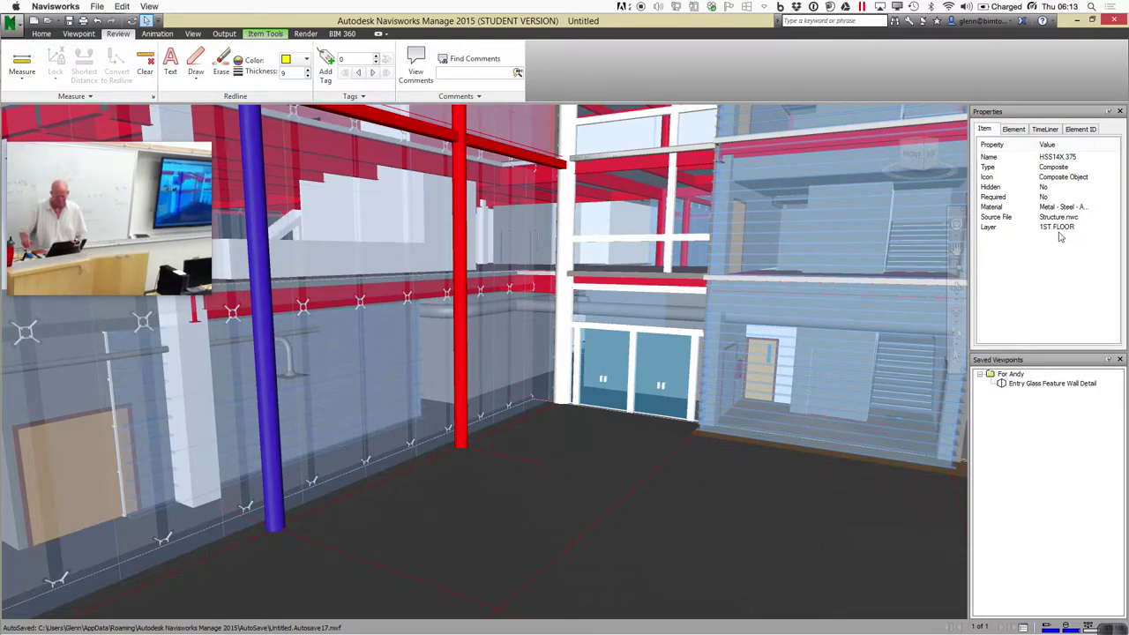
Open the Sets window for managing sets, and open Find Items with its dialog placed beside the Sets window
left_click(49, 36)
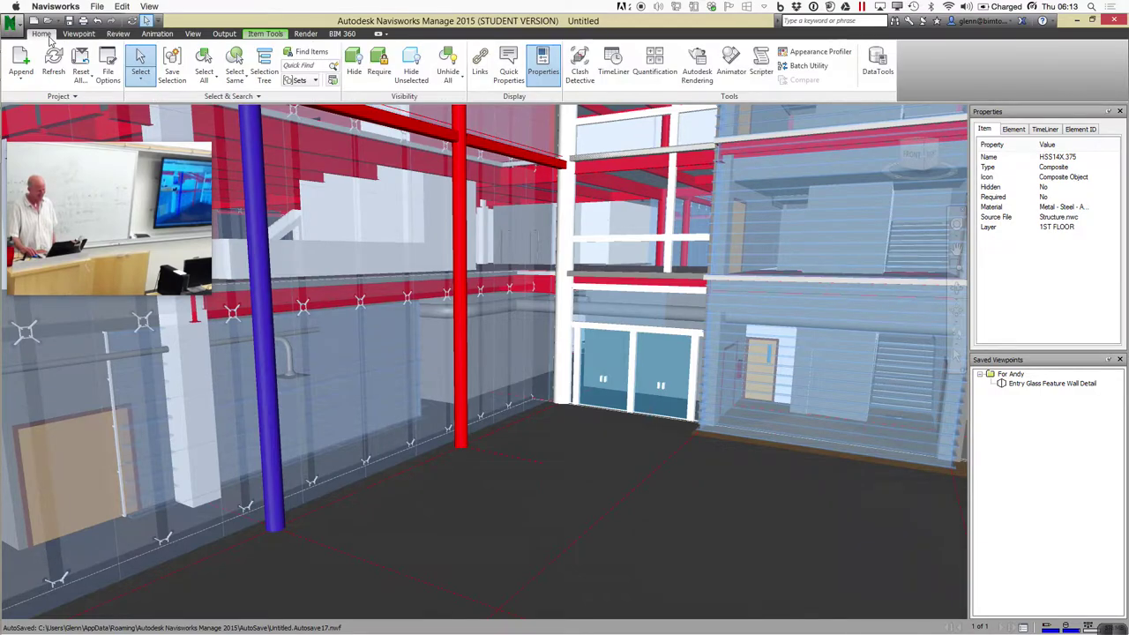
left_click(298, 80)
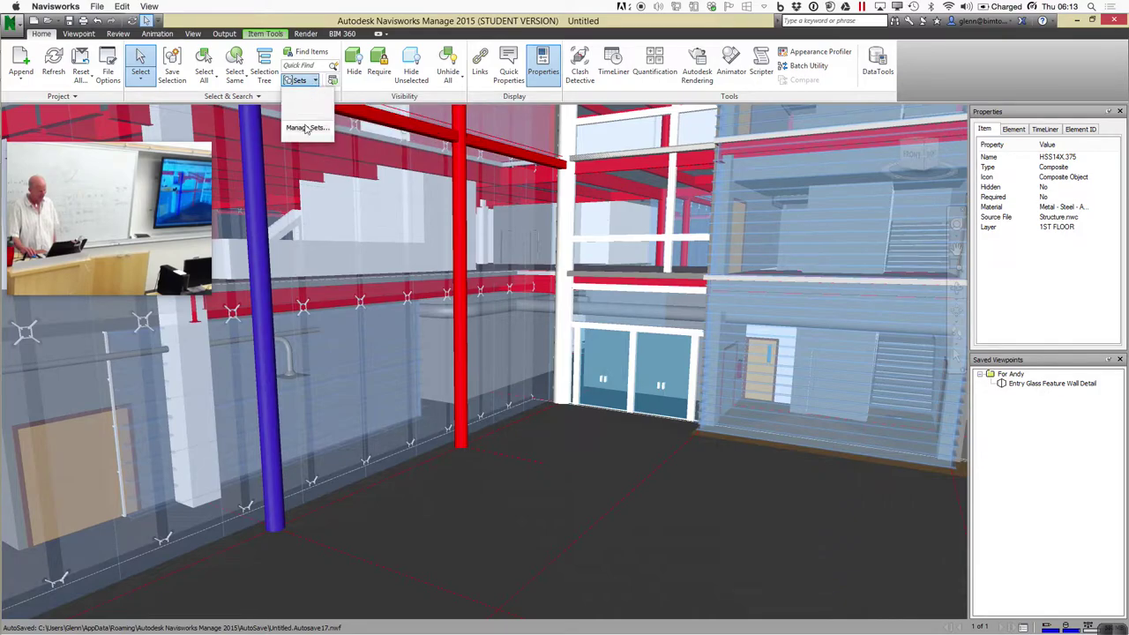
left_click(306, 127)
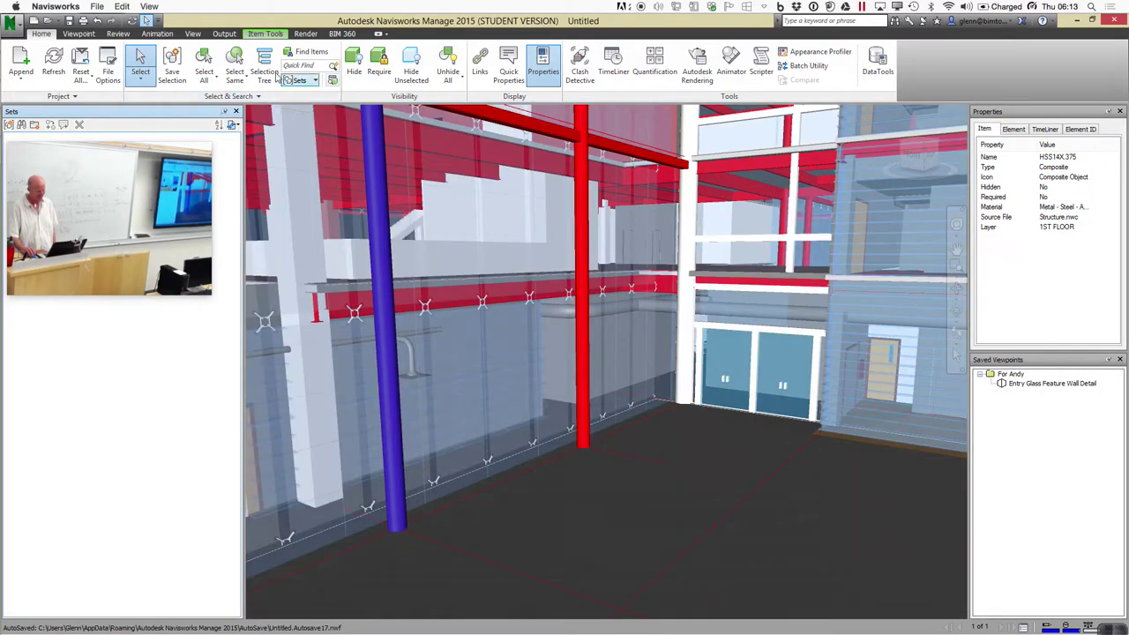
left_click(307, 51)
left_click_drag(310, 227, 448, 281)
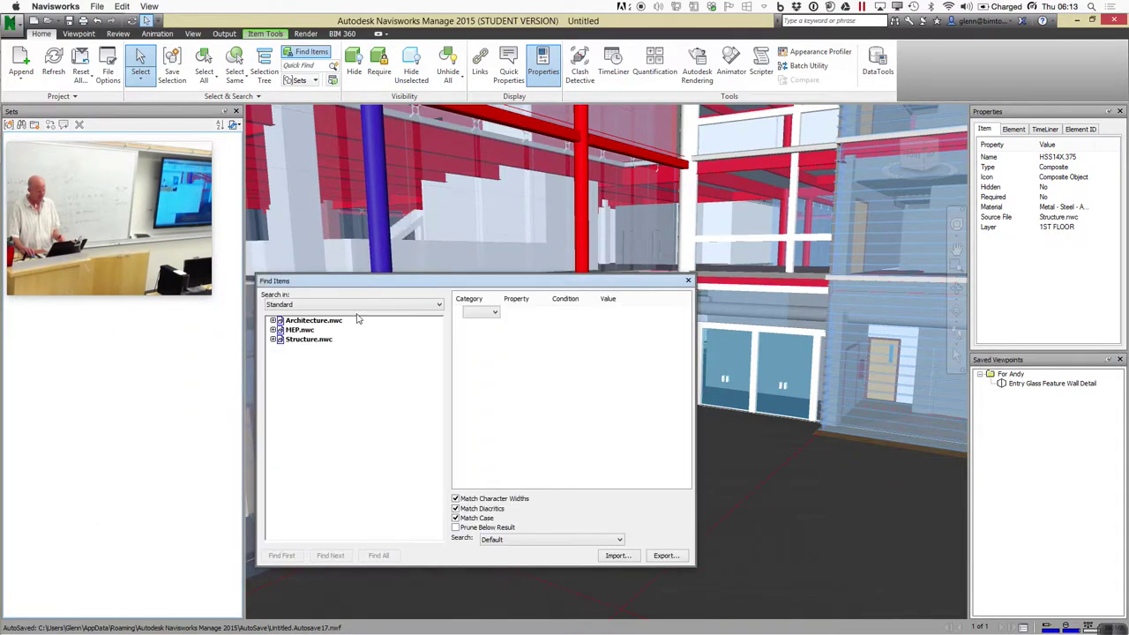
Begin a search criterion with category Item and property Material
left_click(494, 312)
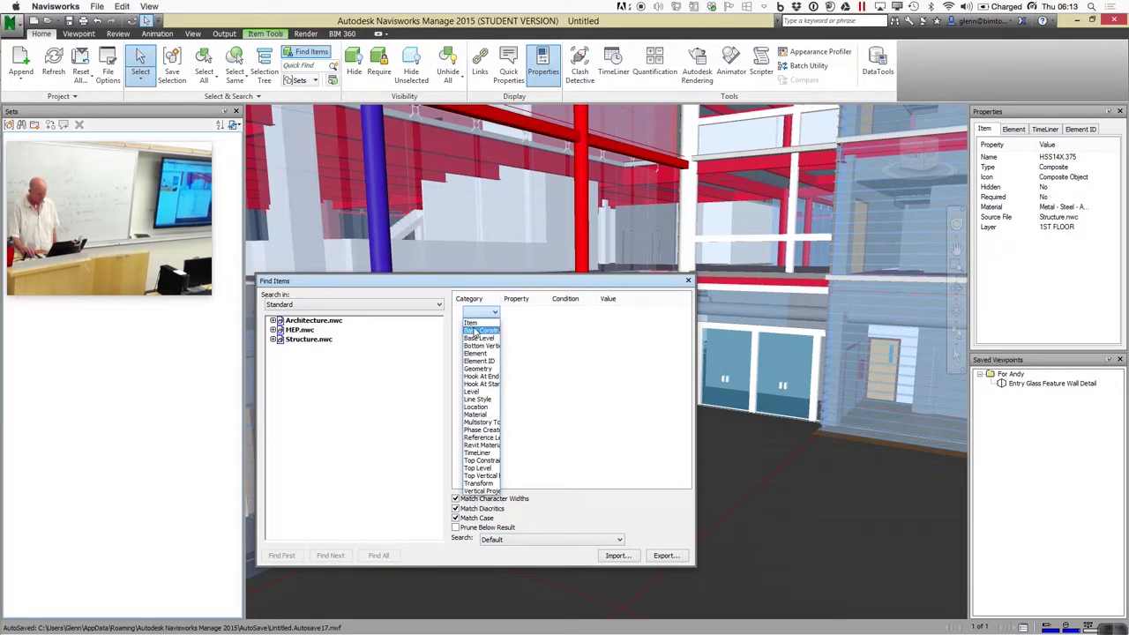
left_click(479, 331)
left_click(489, 313)
left_click(483, 323)
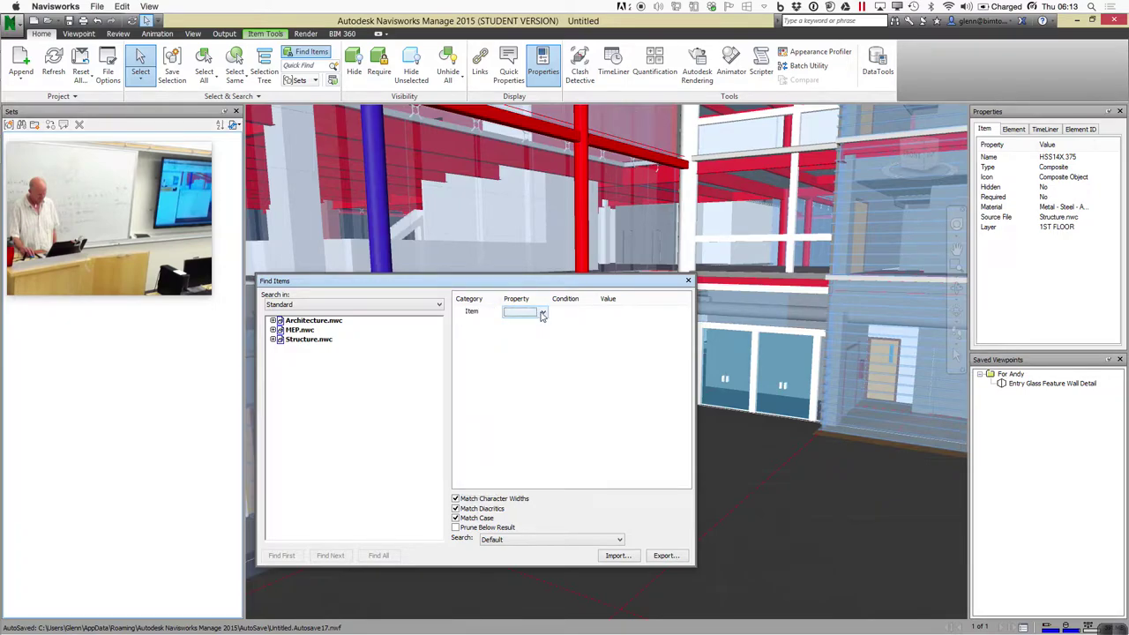
left_click(542, 315)
left_click(528, 392)
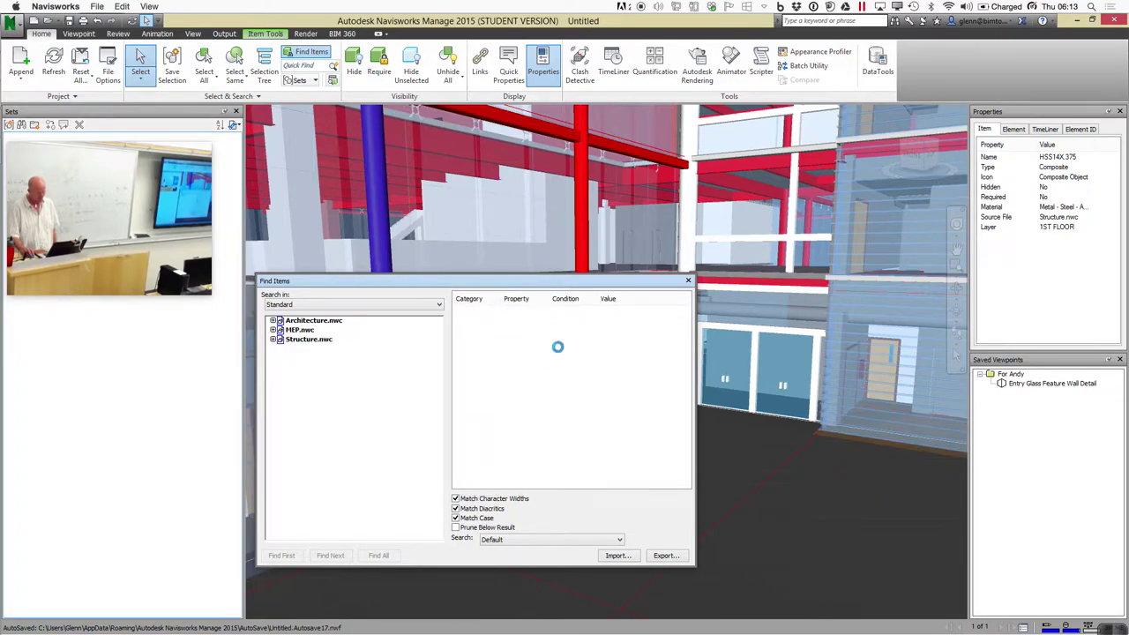
Complete the material criterion with condition Contains and value Metal - Steel, and find all matching items
left_click(589, 313)
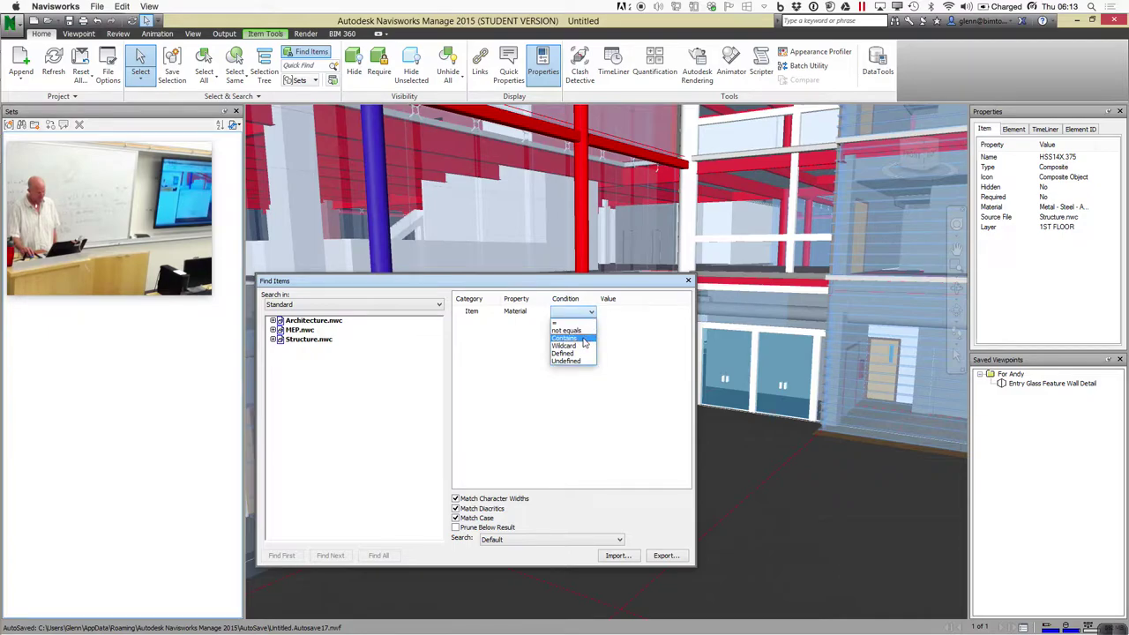
left_click(583, 341)
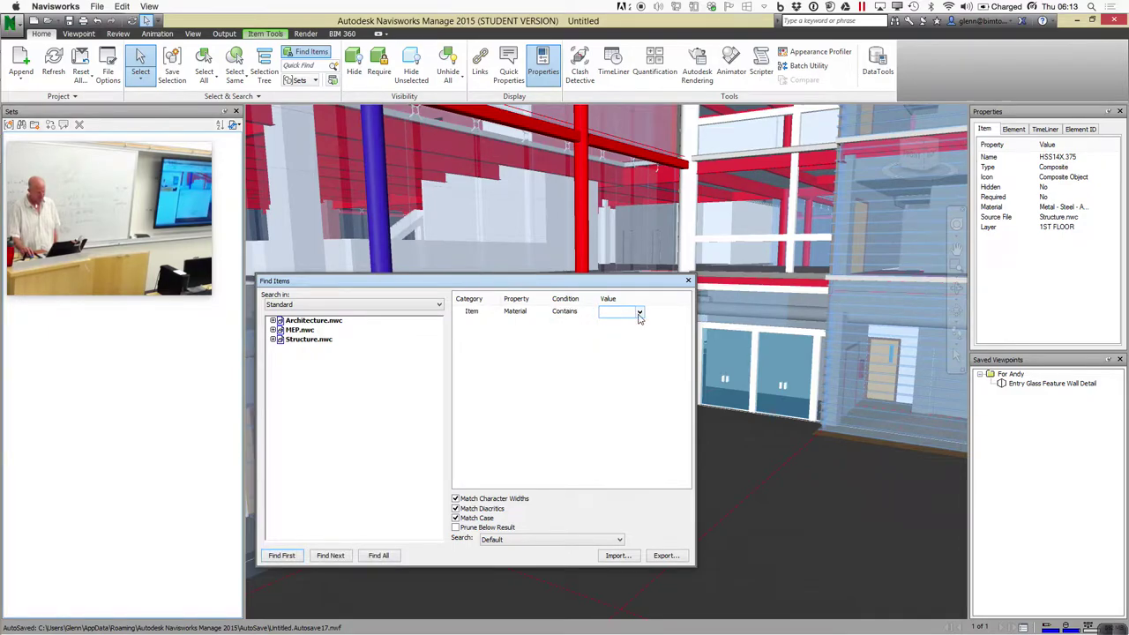
left_click(639, 314)
left_click_drag(642, 347, 637, 406)
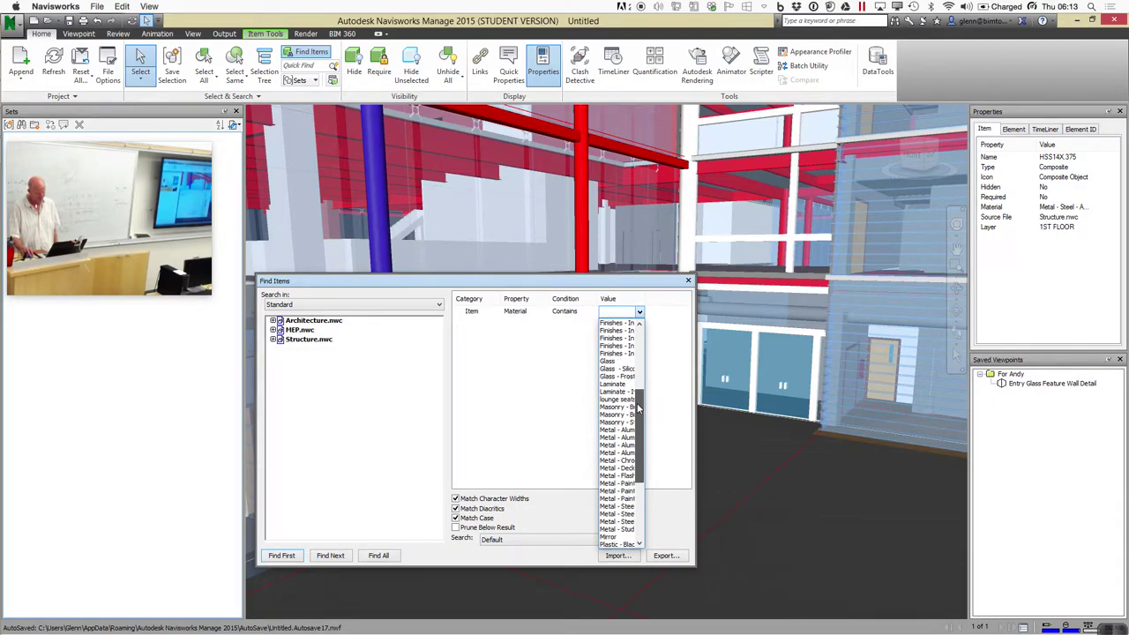
left_click(617, 513)
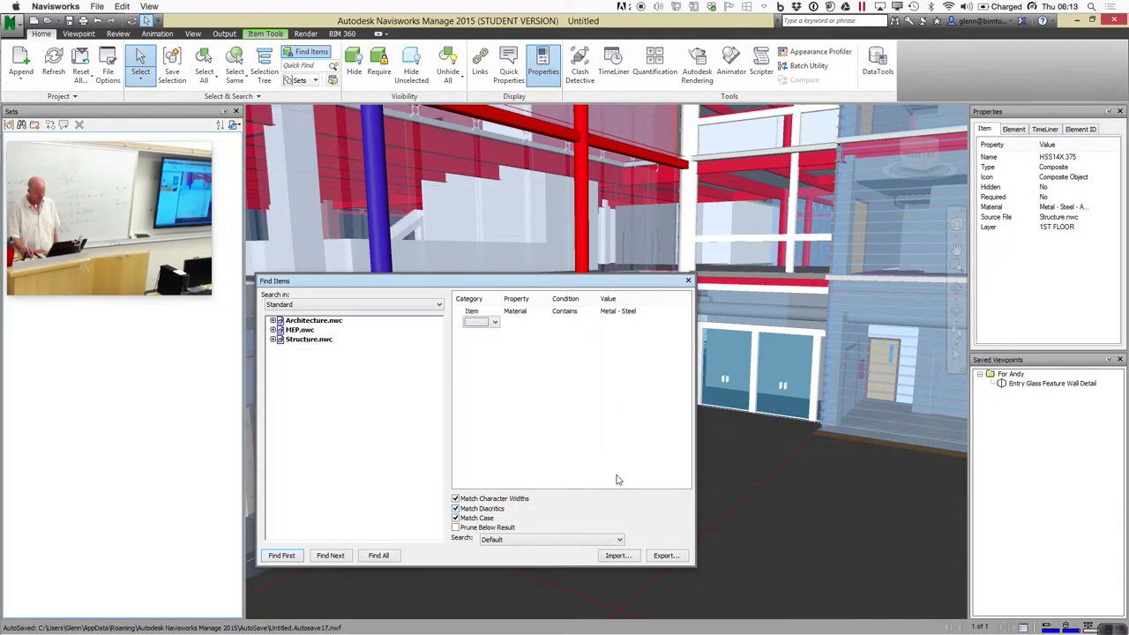
left_click(379, 555)
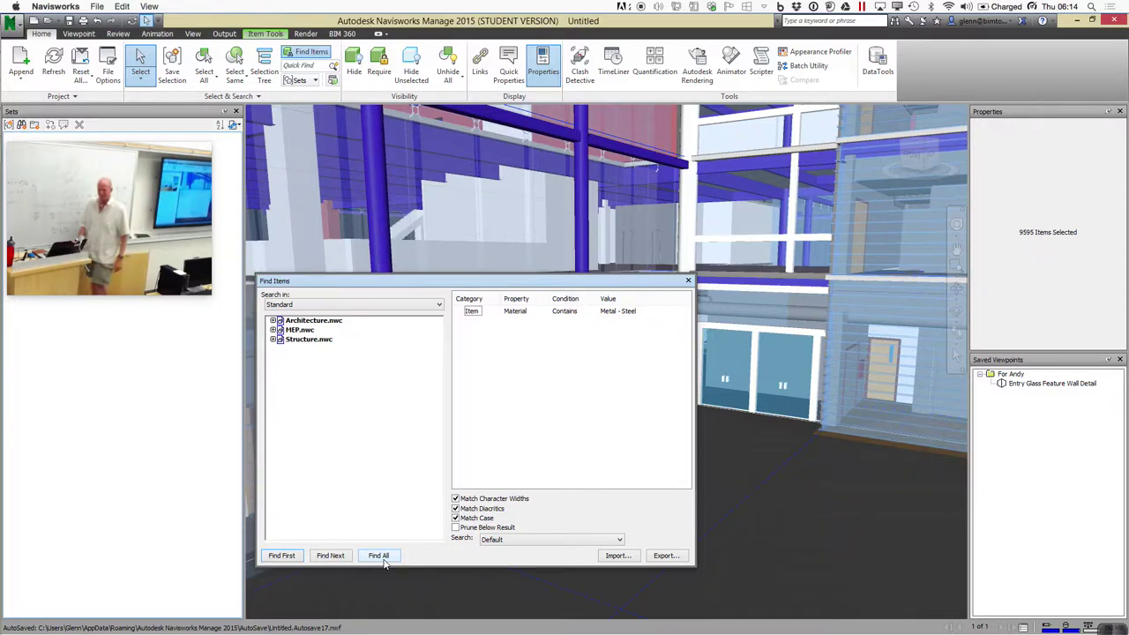
Save the current search as a search set and rename it MATERIAL = Steel
left_click(145, 234)
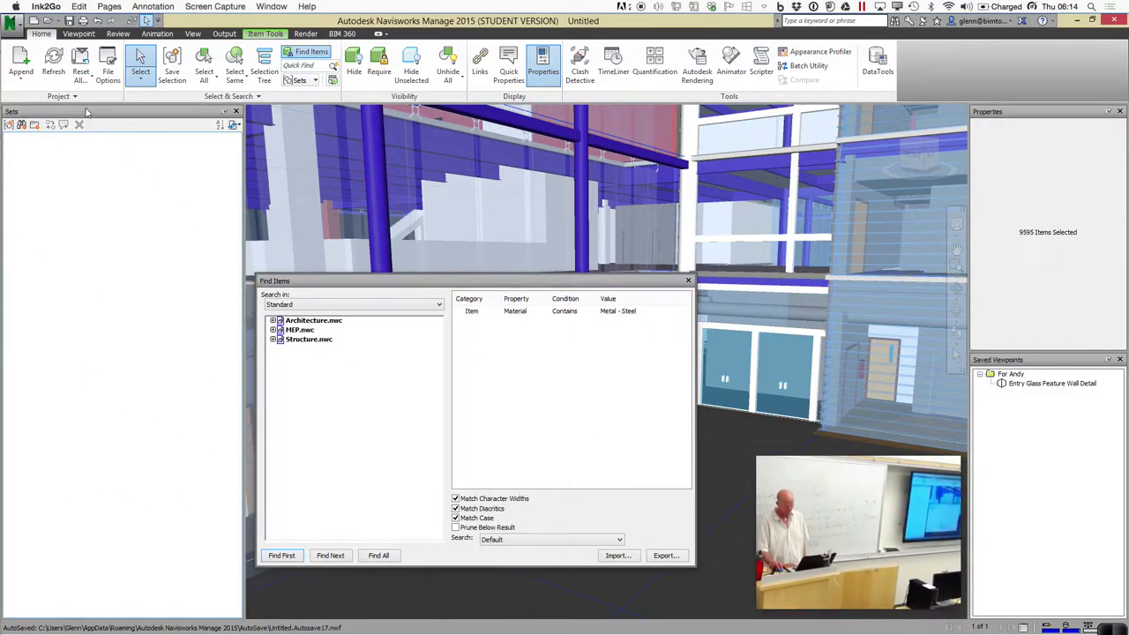
left_click(21, 125)
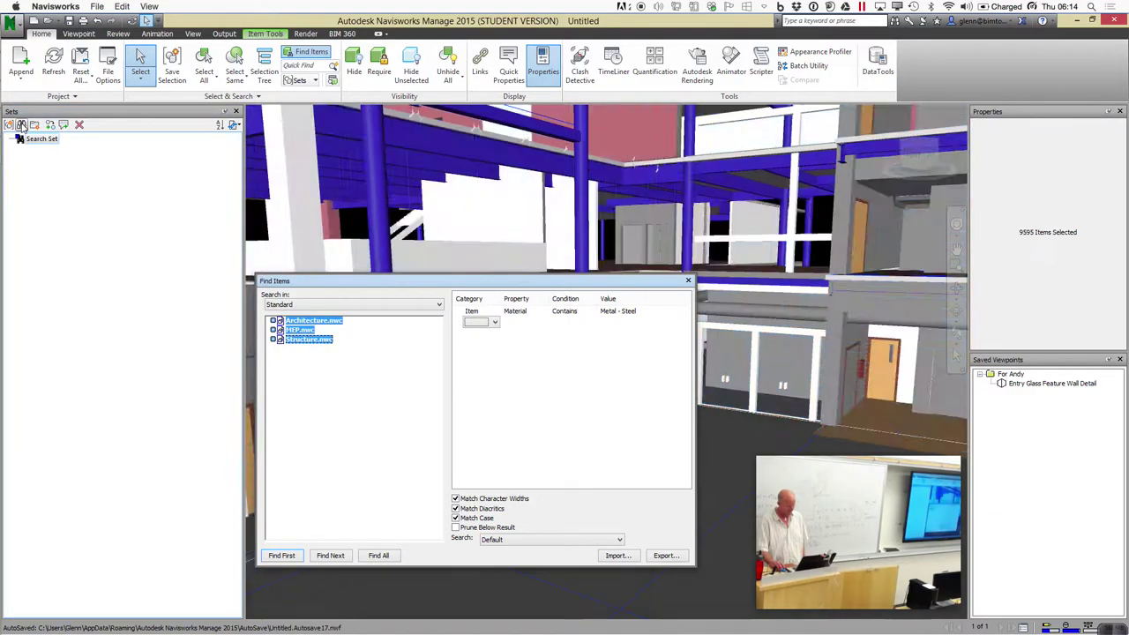
left_click(37, 140)
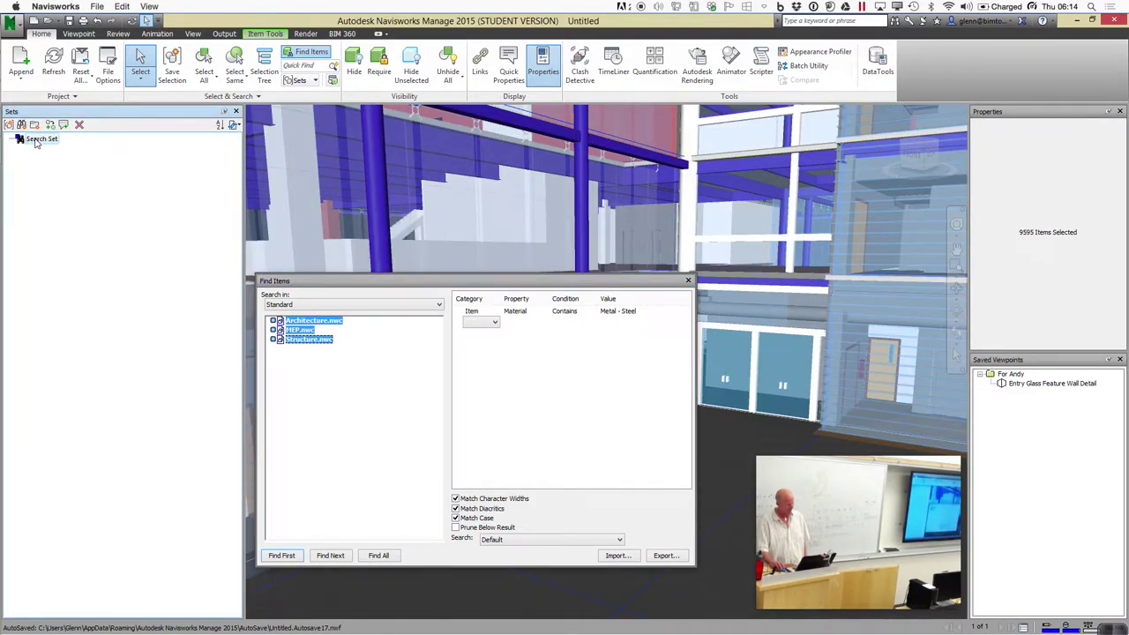
right_click(35, 144)
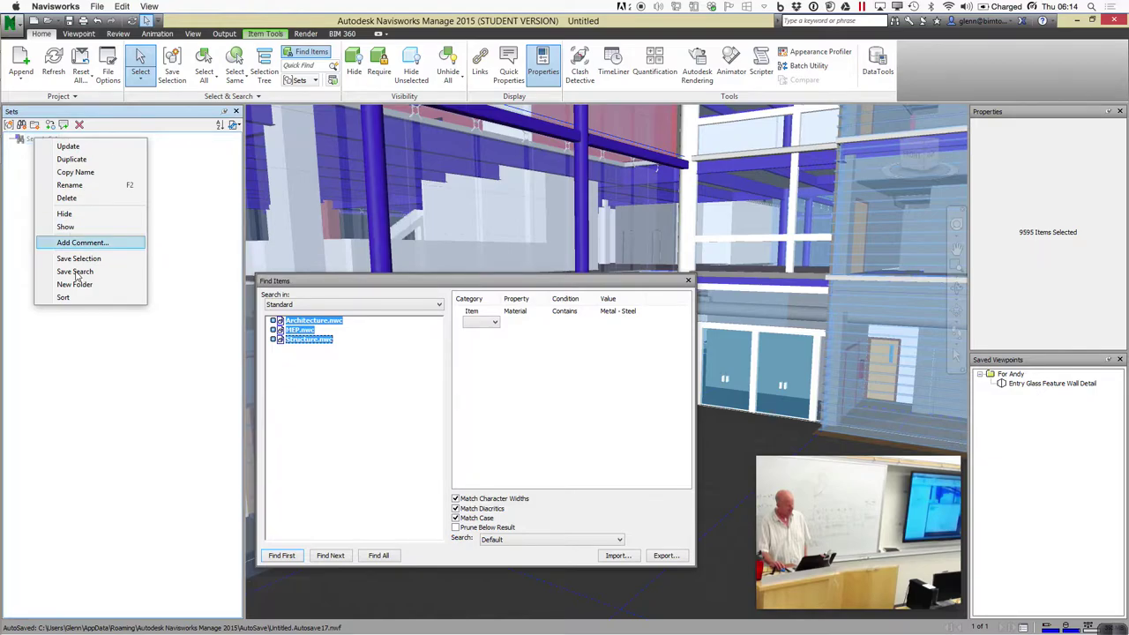
left_click(91, 188)
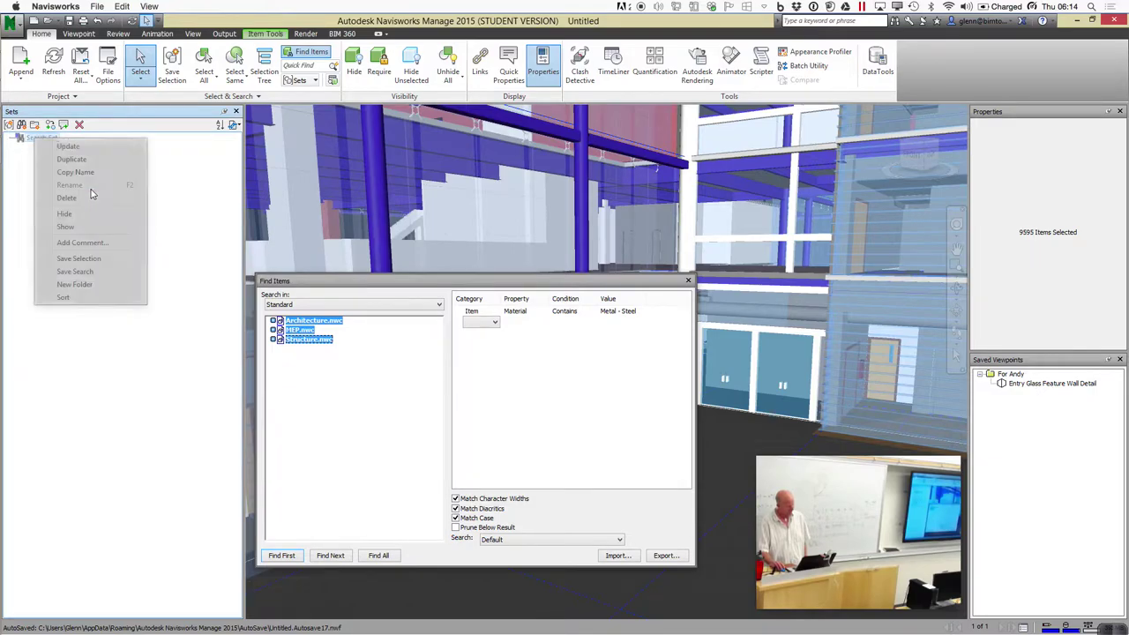
type("MATERI")
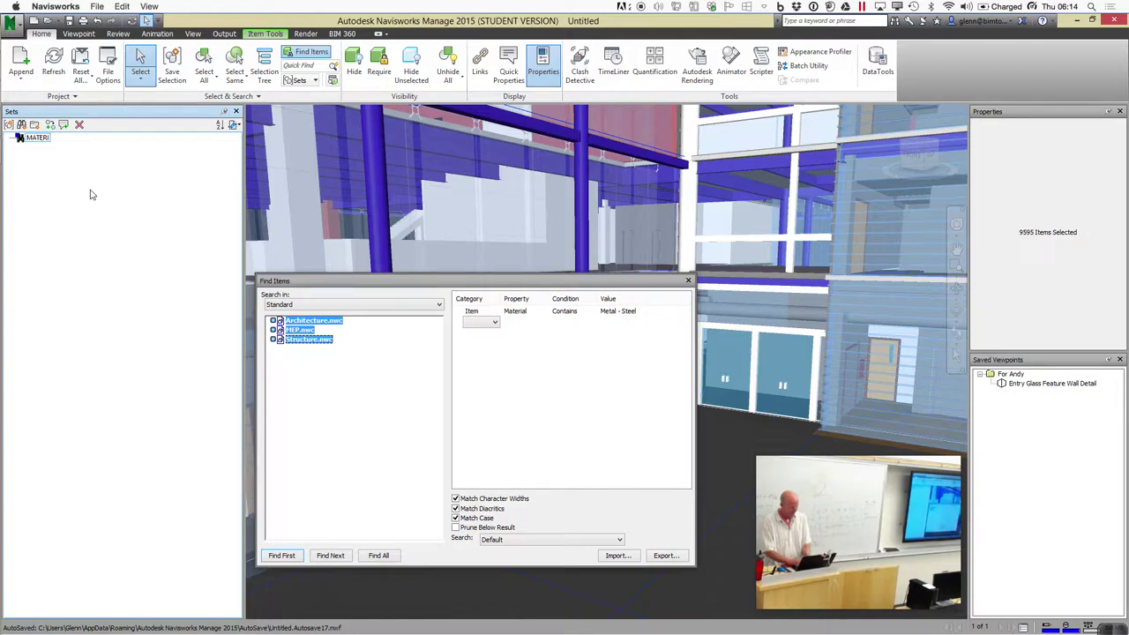
type("AL = Steel")
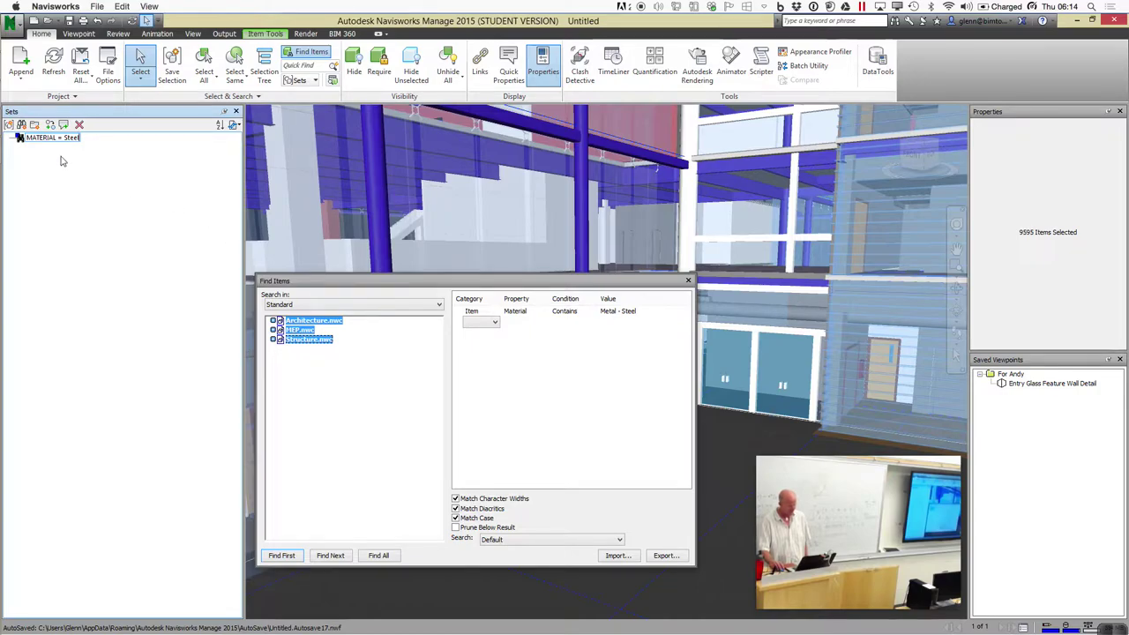
left_click(520, 360)
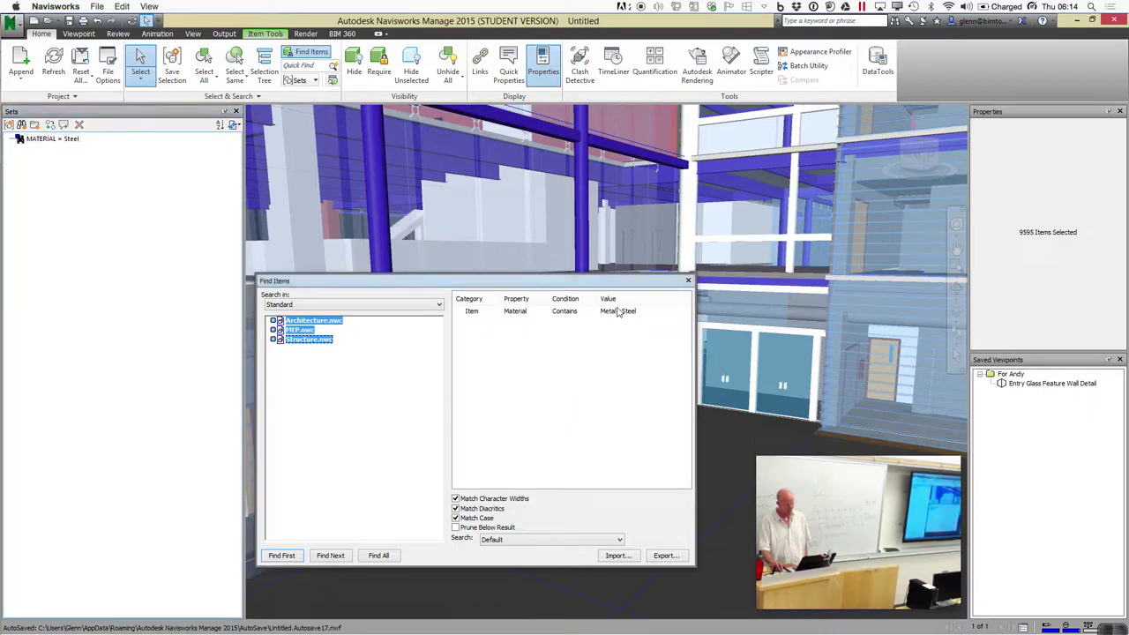
Check the item properties of the glazed panel above the entry doors, and find all items whose material contains Glass
left_click(764, 195)
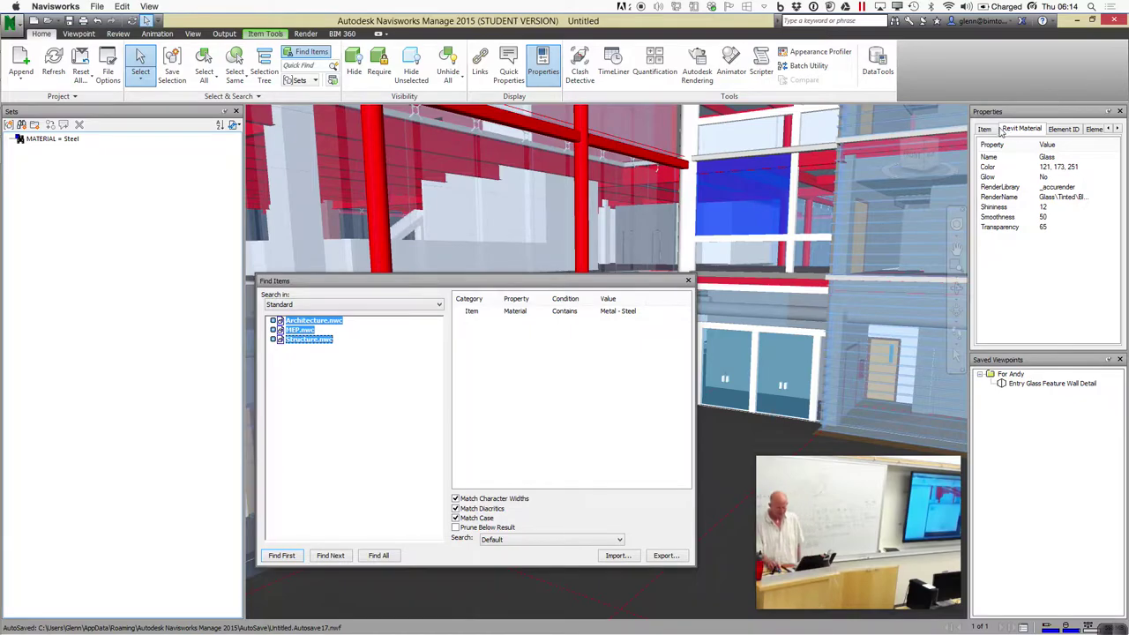
left_click(985, 129)
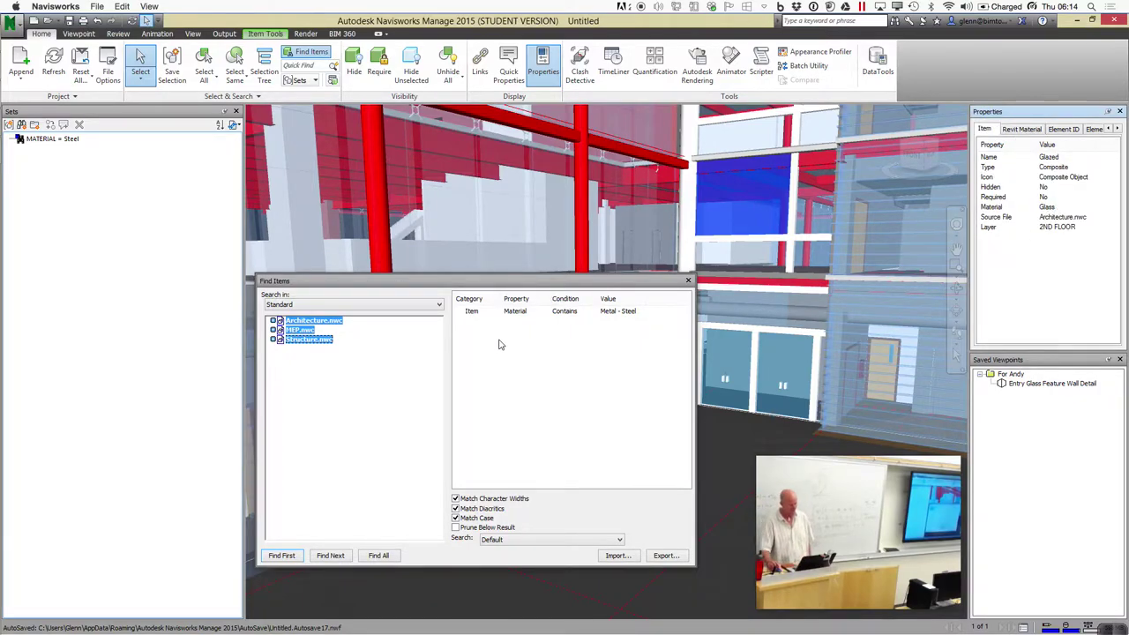
left_click(620, 312)
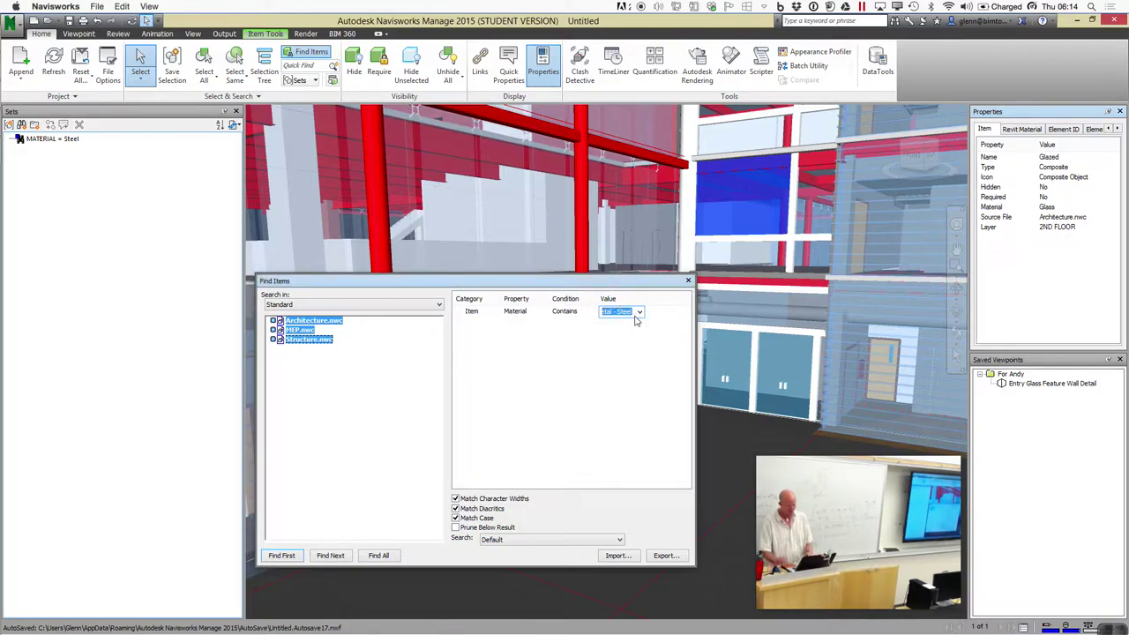
left_click(641, 312)
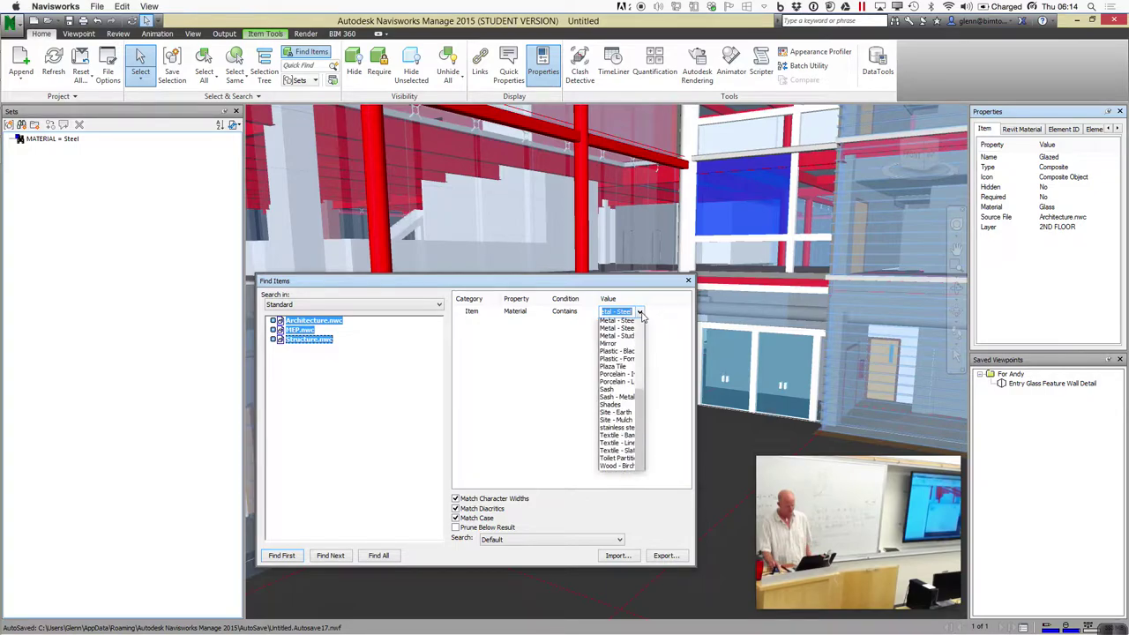
scroll(628, 445, "down", 4)
scroll(627, 441, "up", 2)
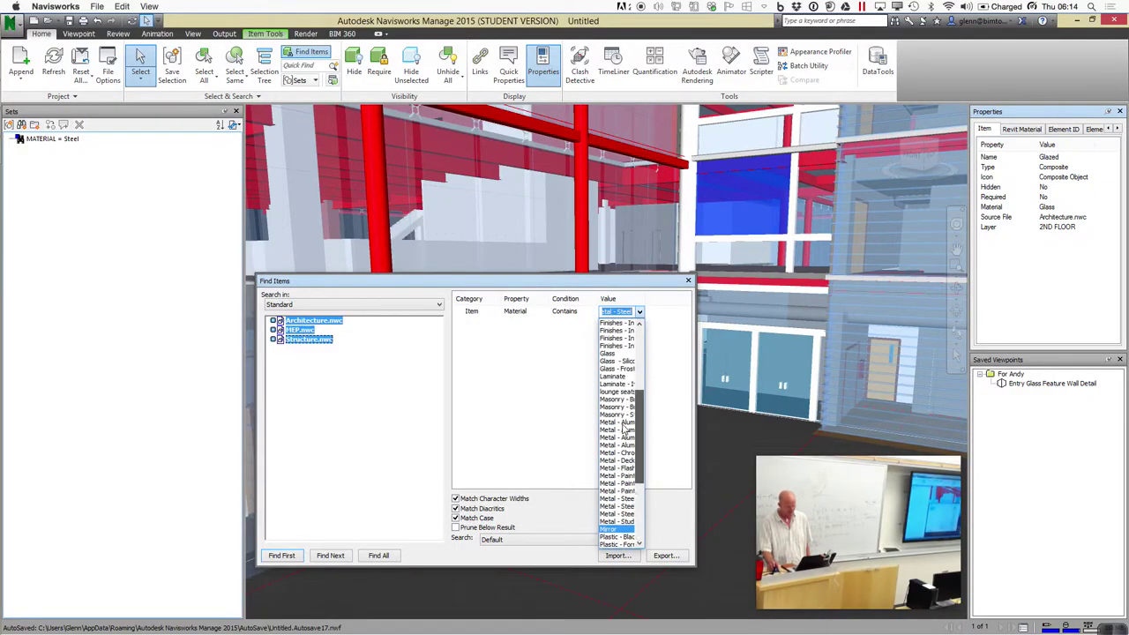
left_click(609, 363)
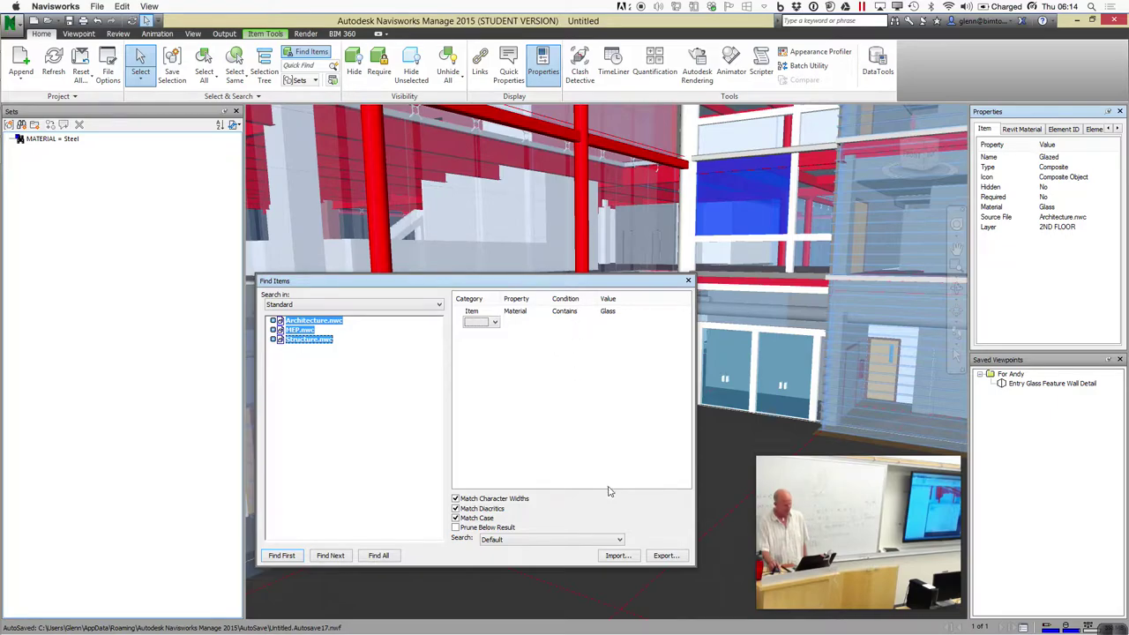
left_click(378, 556)
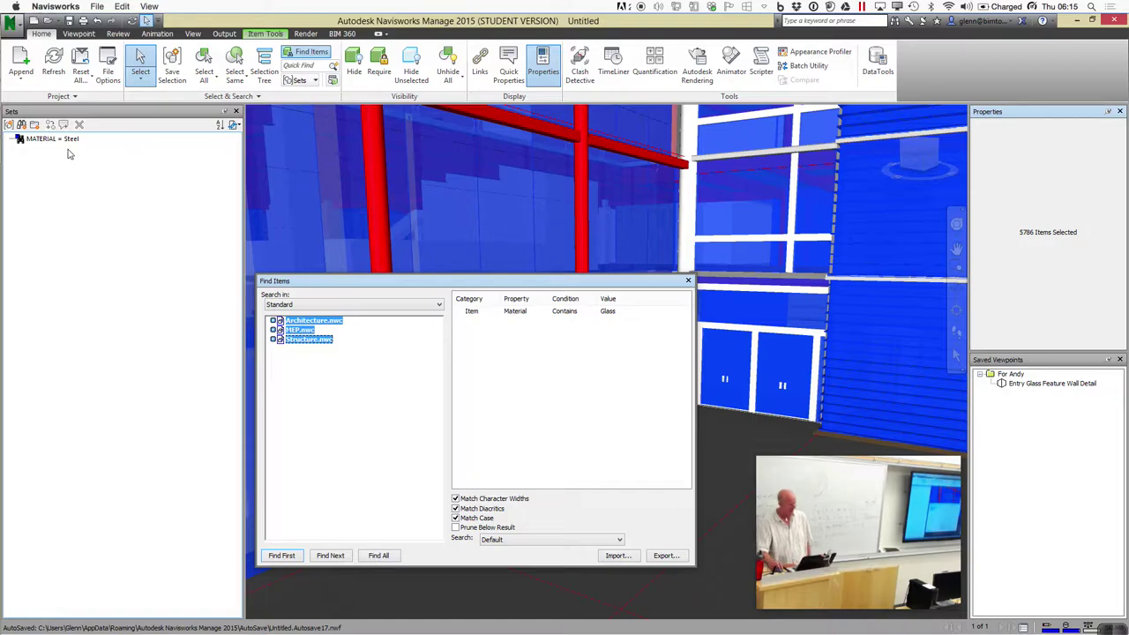
Save the current glass search as a search set and rename it MATERIAL = Glass
left_click(22, 125)
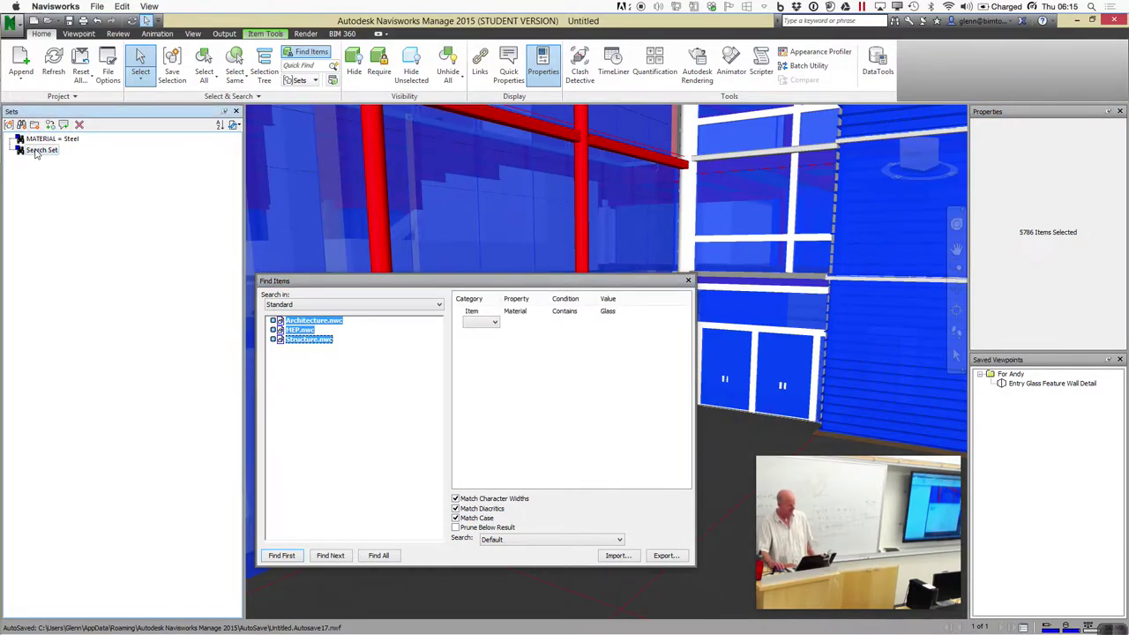
right_click(36, 152)
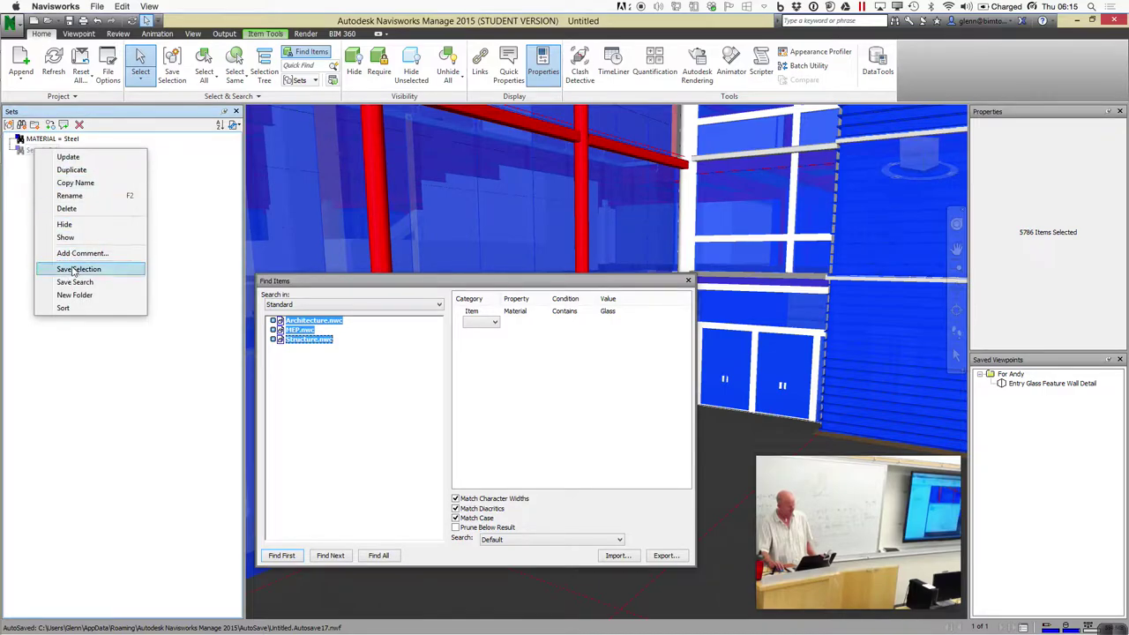
left_click(81, 196)
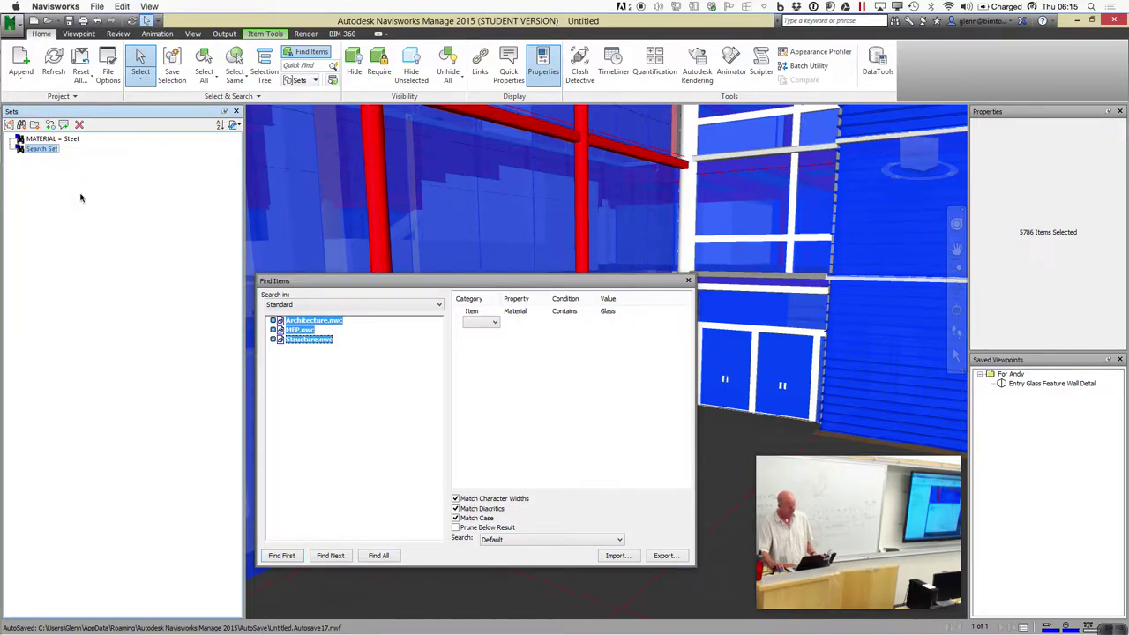
left_click(44, 152)
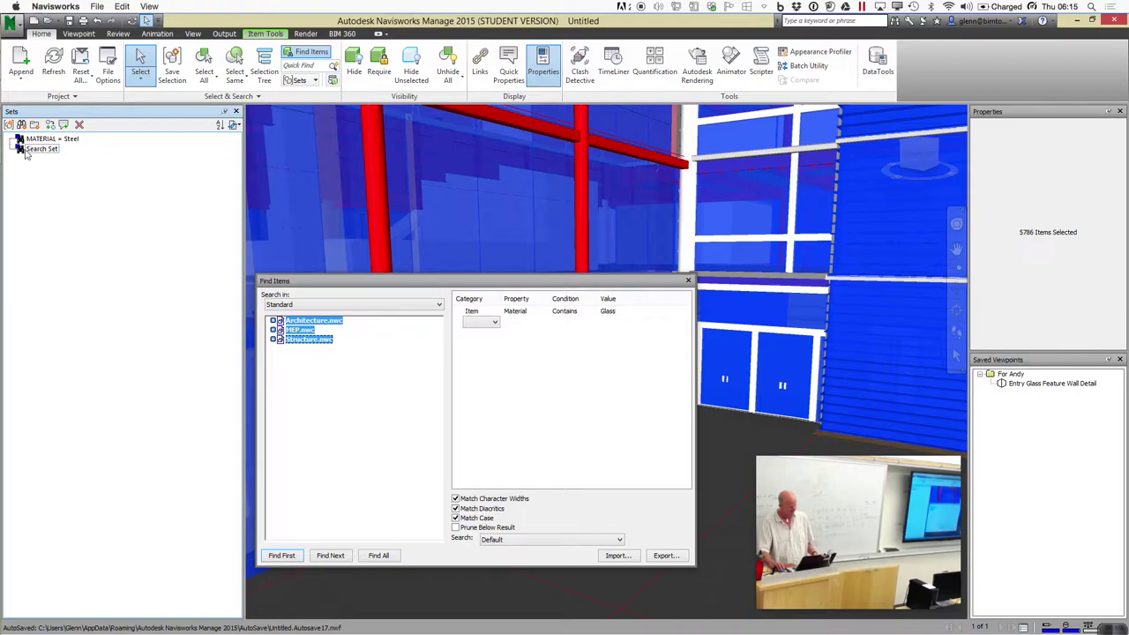
left_click_drag(31, 150, 65, 152)
type("MATER")
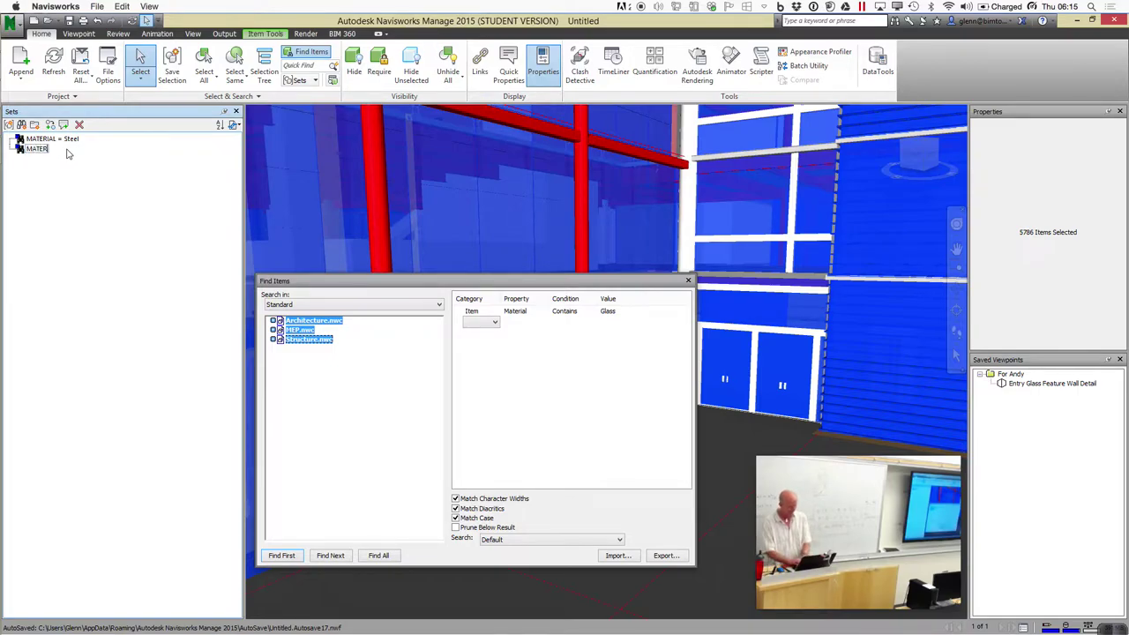
type("IAL = Glass")
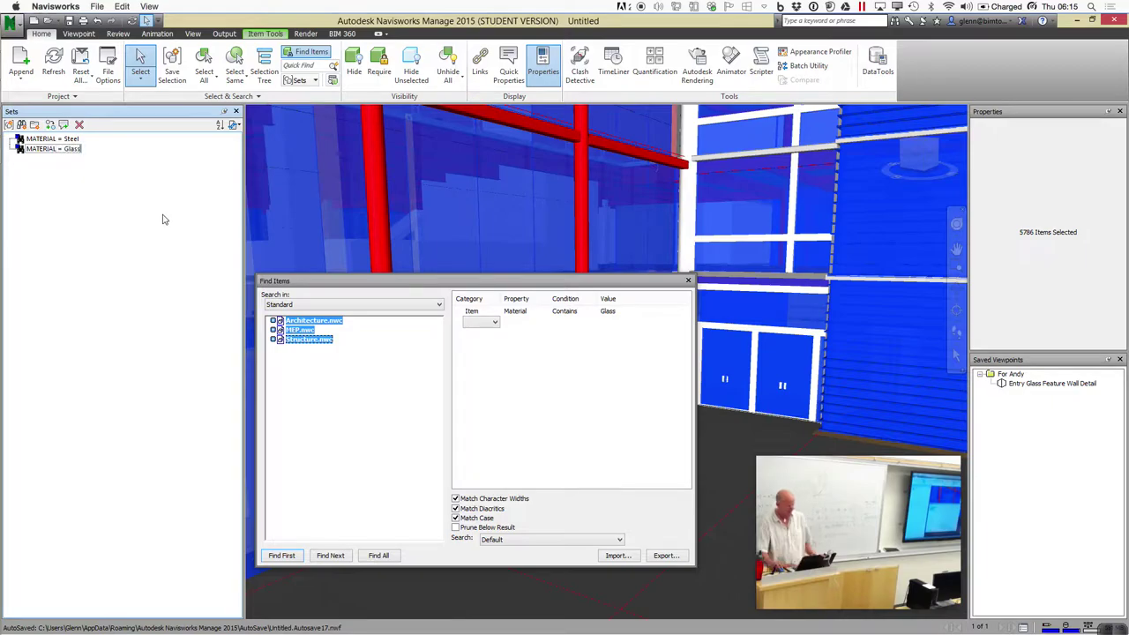
double_click(683, 281)
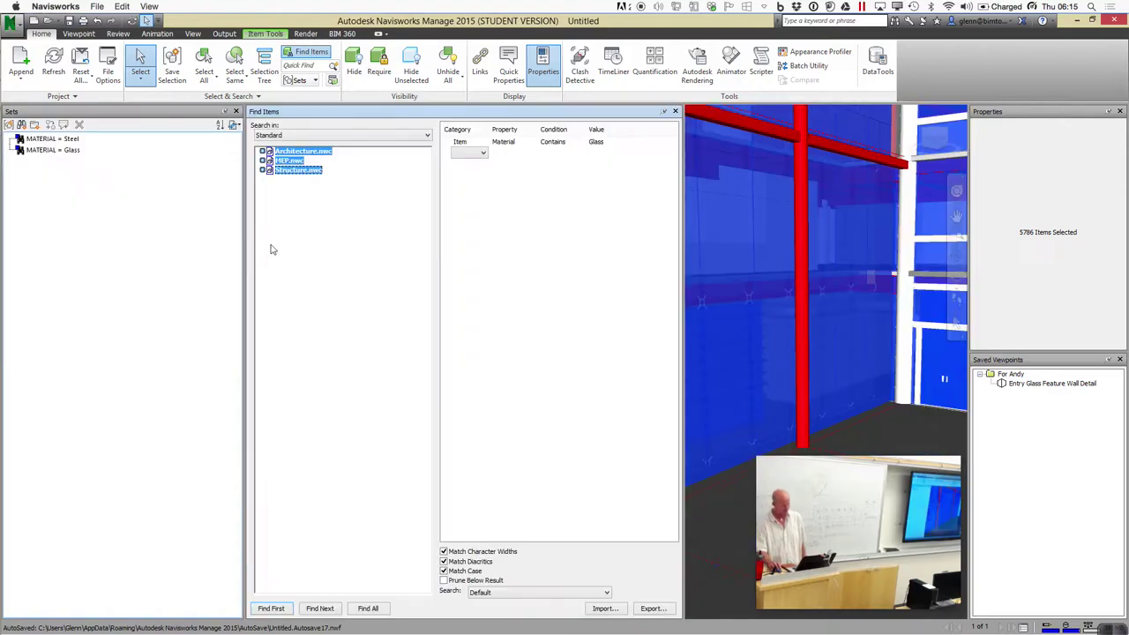
Recall the MATERIAL = Steel and MATERIAL = Glass search sets in turn, and close the Find Items window
left_click(63, 139)
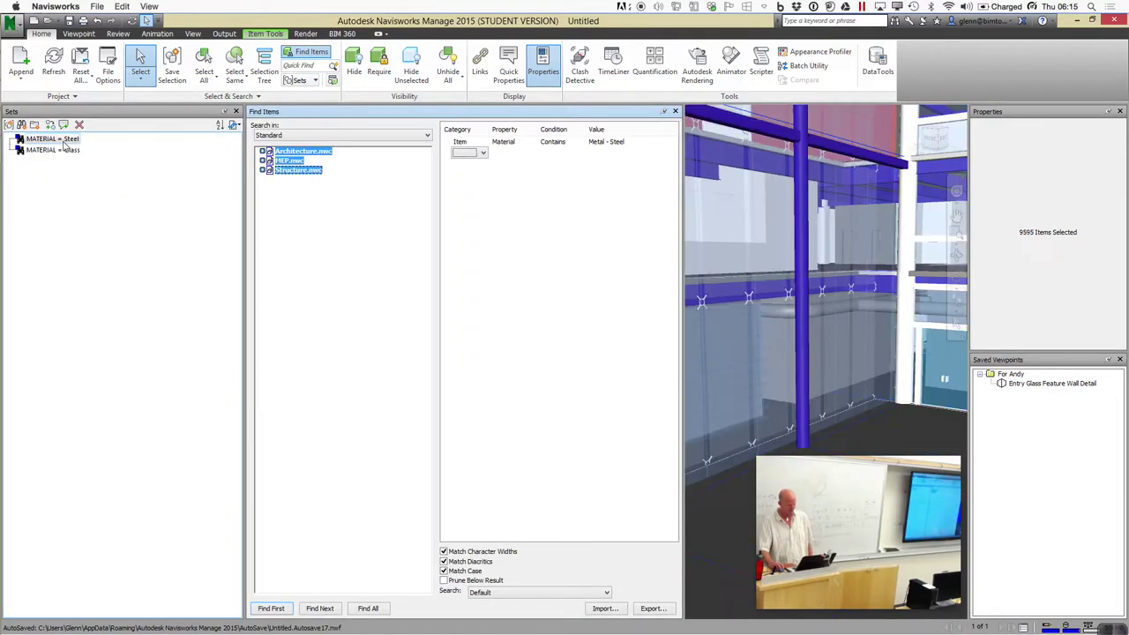
left_click(54, 150)
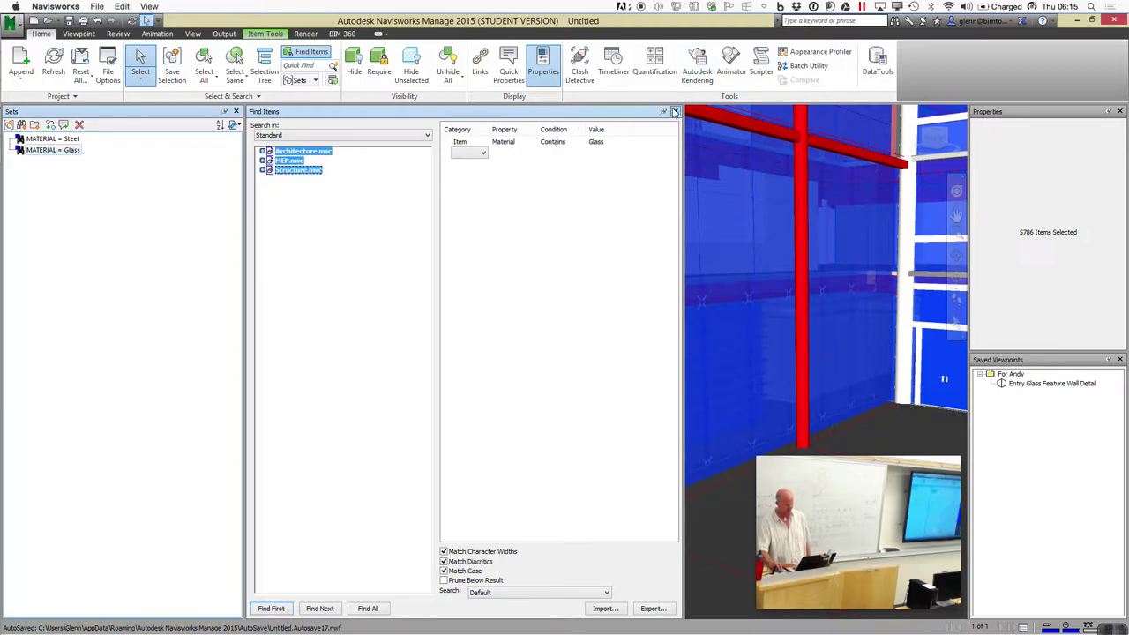
left_click(675, 111)
Clear the selection of all model items
left_click(586, 490)
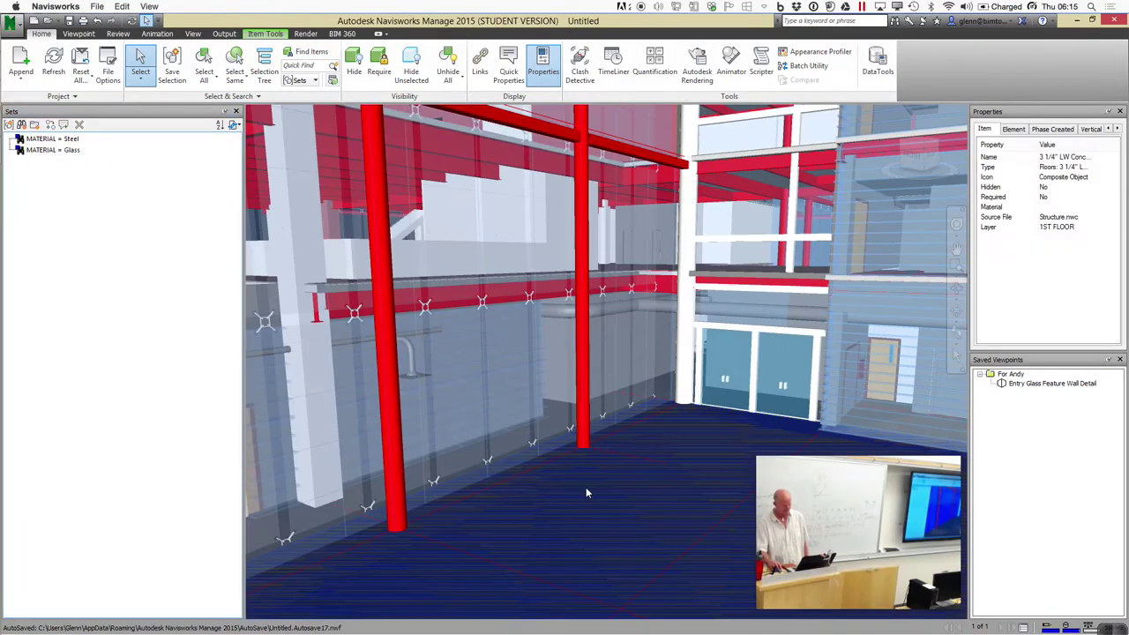
left_click(214, 80)
left_click(225, 128)
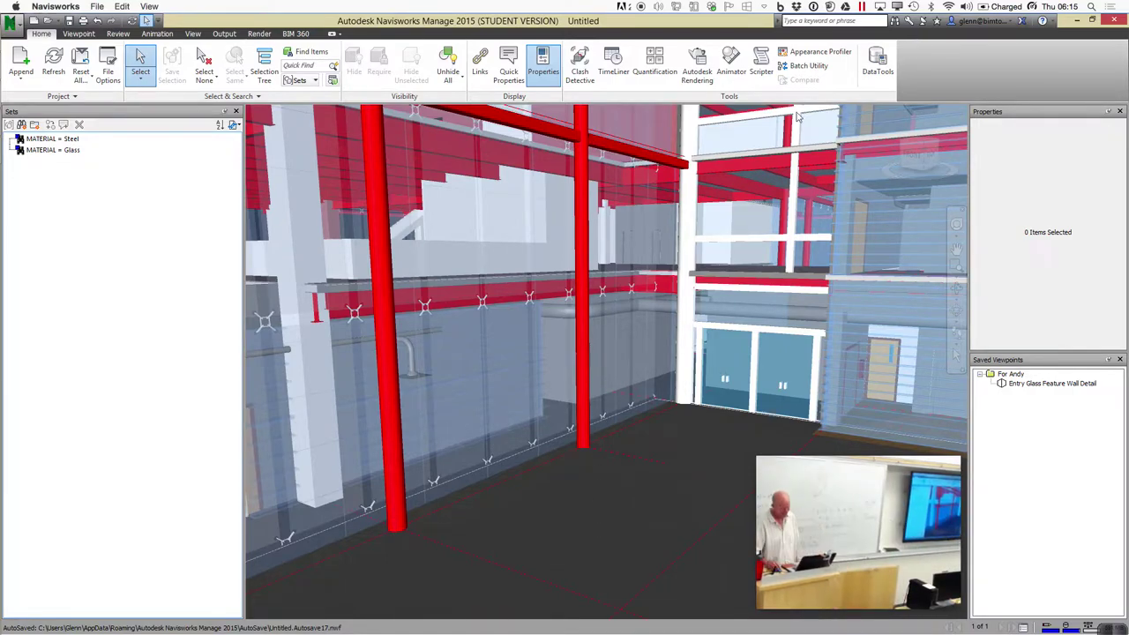
Hide the glazed panel above the entry doors and the W16X26 steel beam behind it
left_click(743, 172)
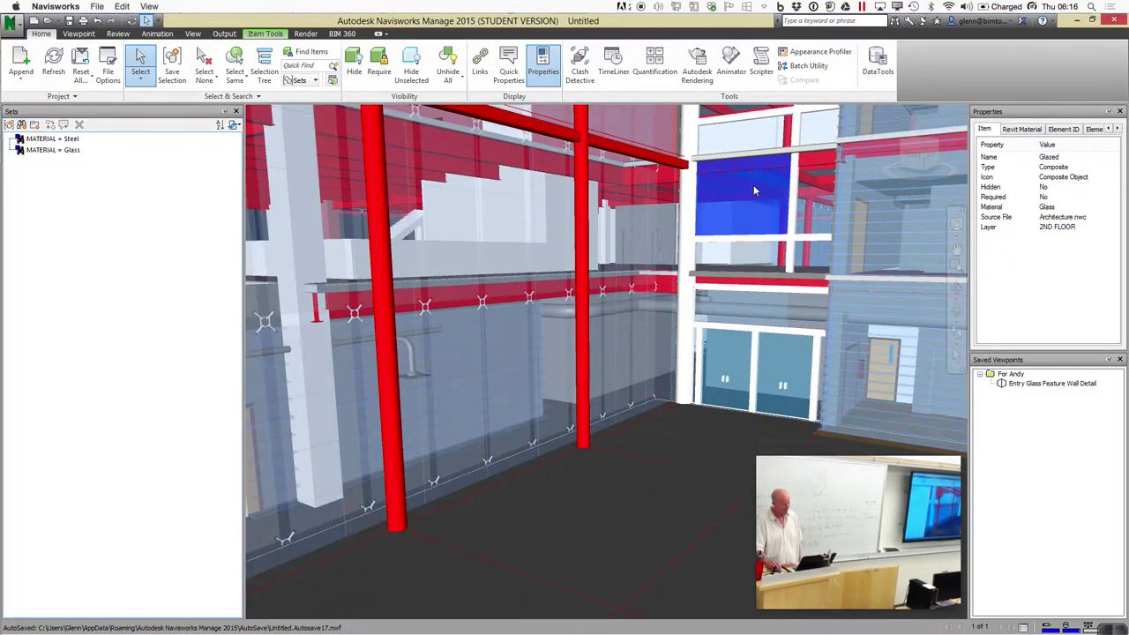
right_click(754, 190)
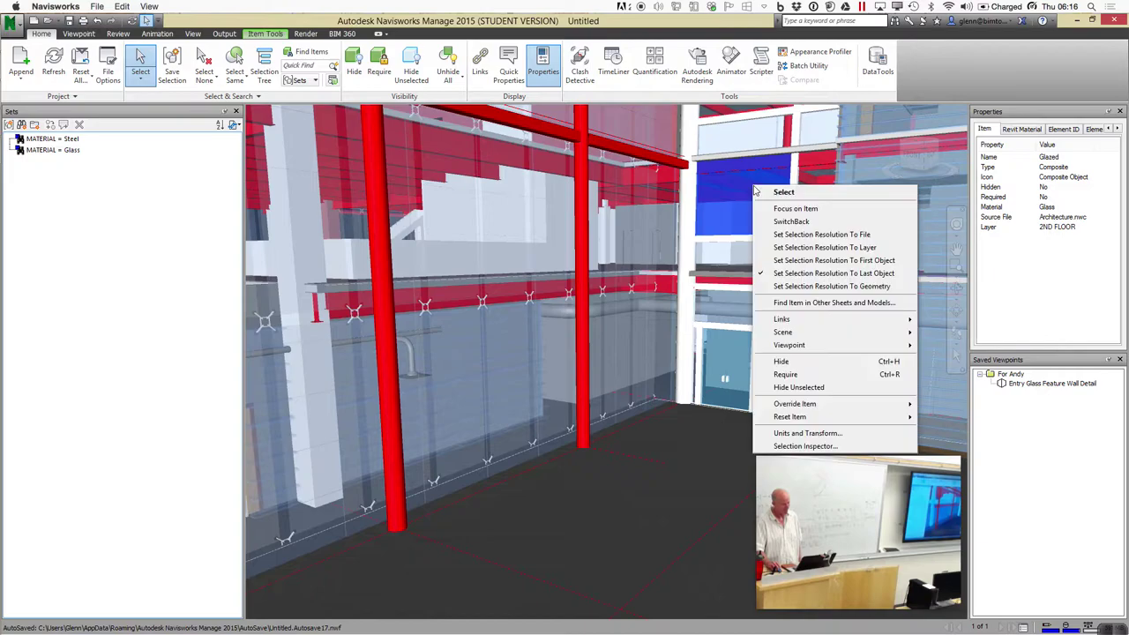
left_click(805, 364)
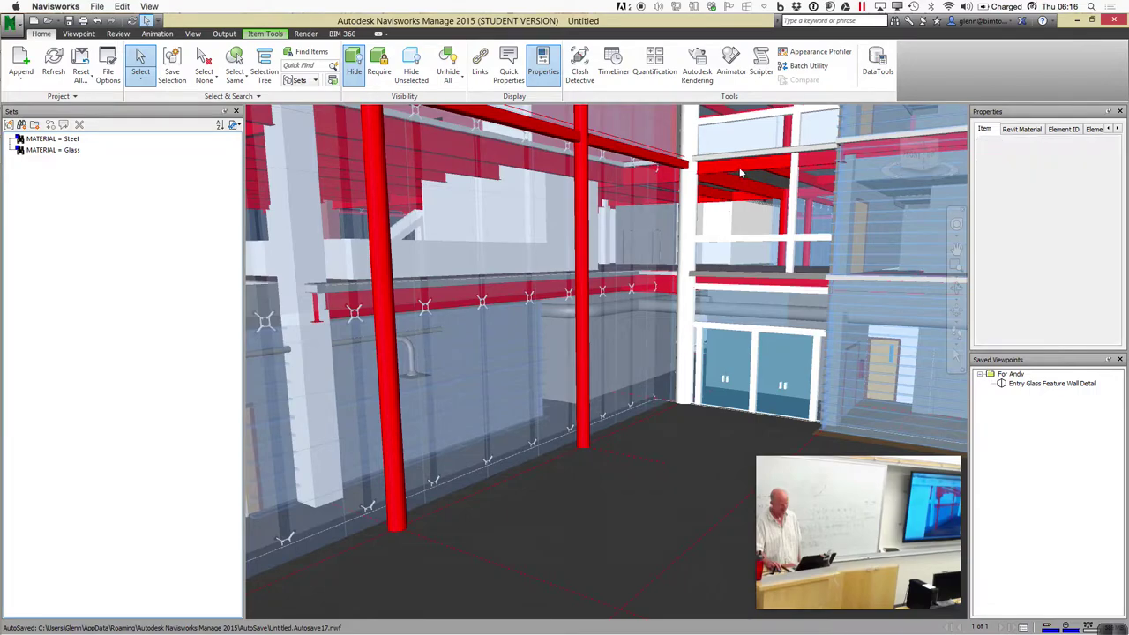
left_click(741, 173)
right_click(741, 173)
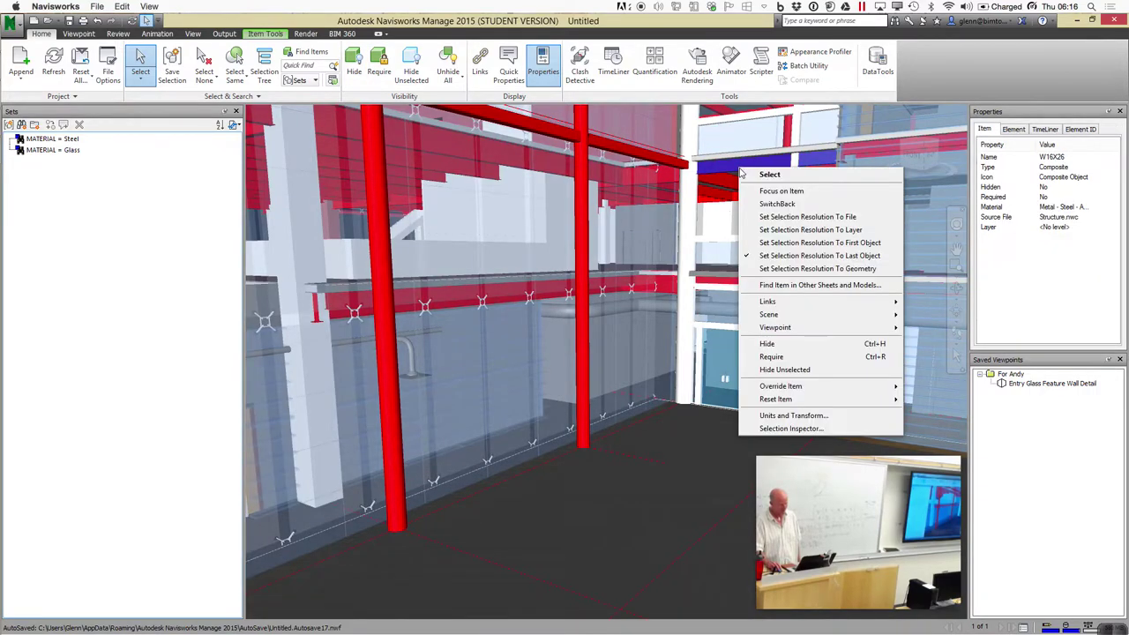
left_click(782, 345)
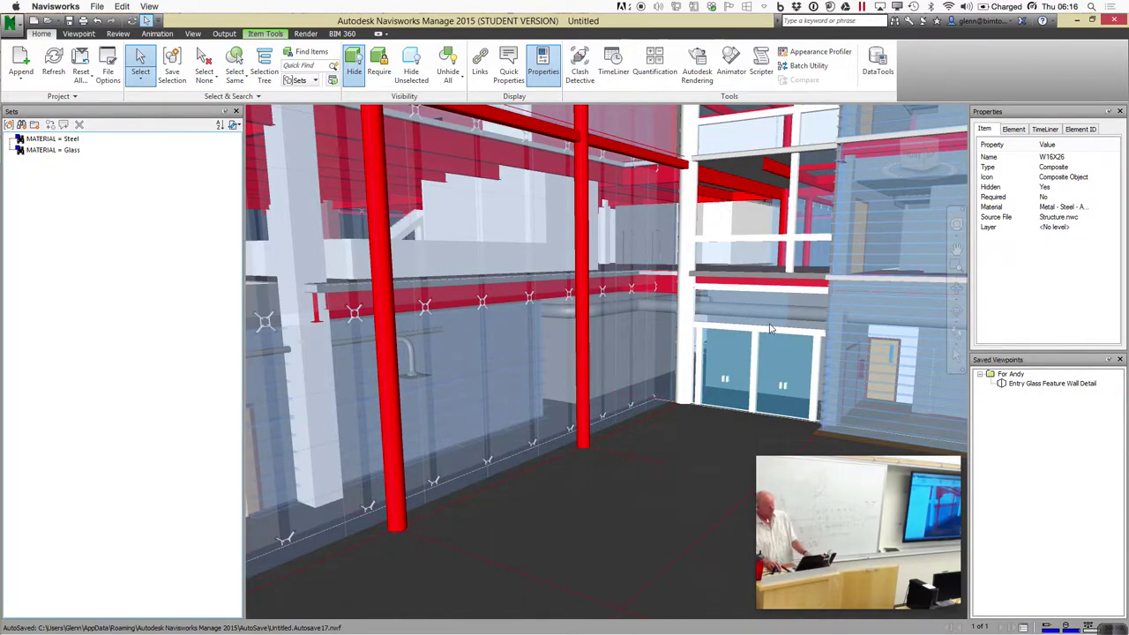
Undo the hiding of the steel beam and the glazed panel
left_click(97, 22)
left_click(97, 21)
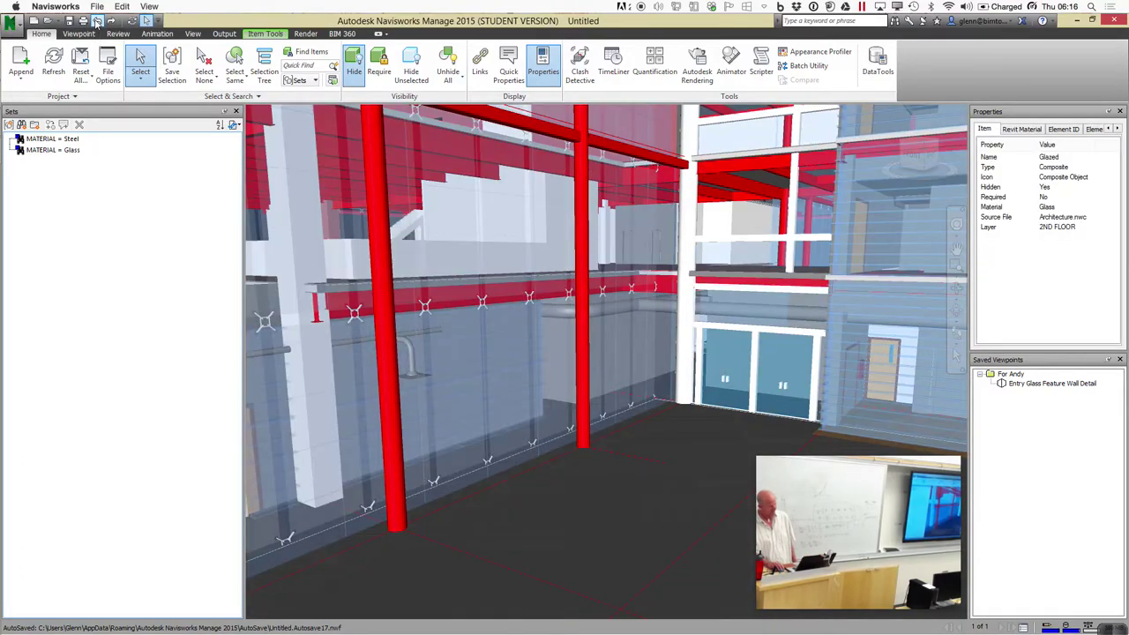
left_click(97, 22)
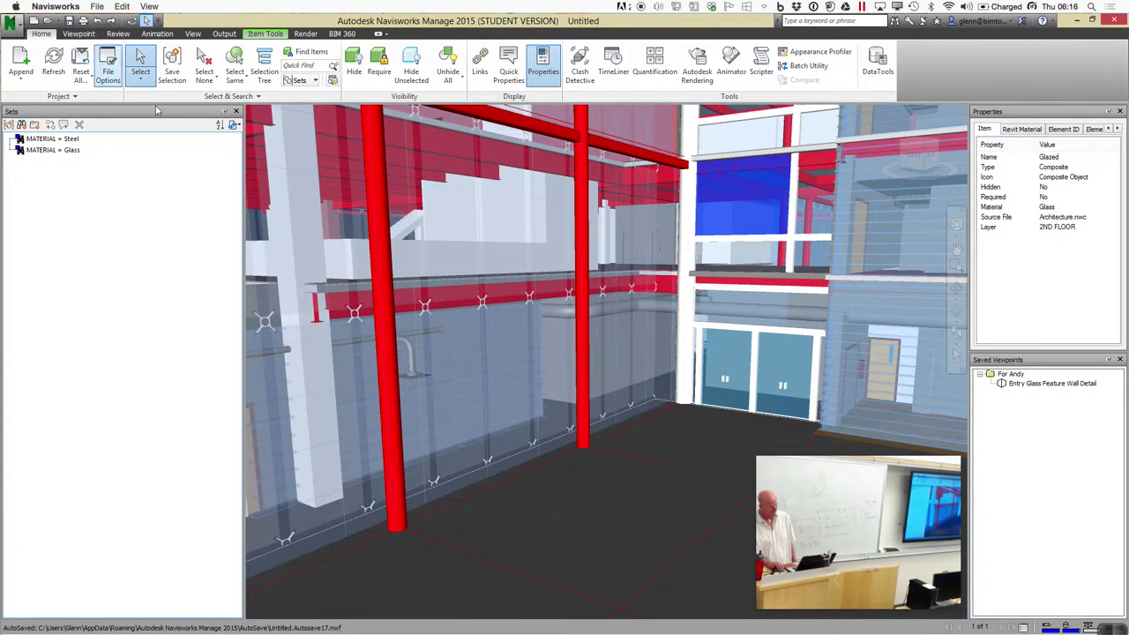
Override the color of the horizontal HSS steel member between the red column and the white corner column, picking bright green
left_click(530, 519)
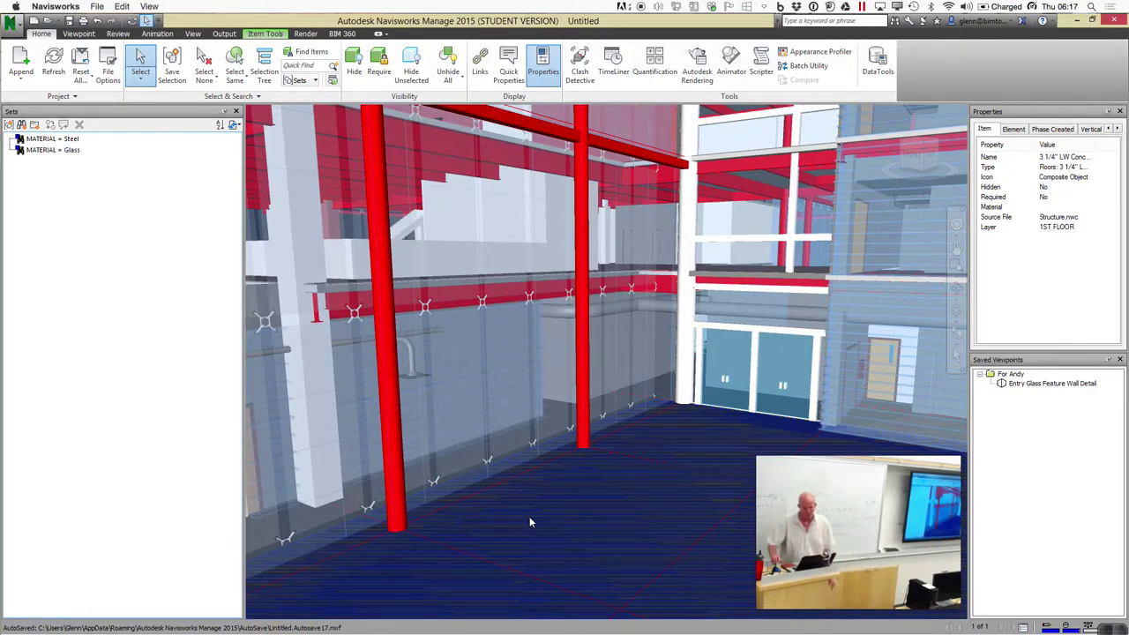
left_click(632, 156)
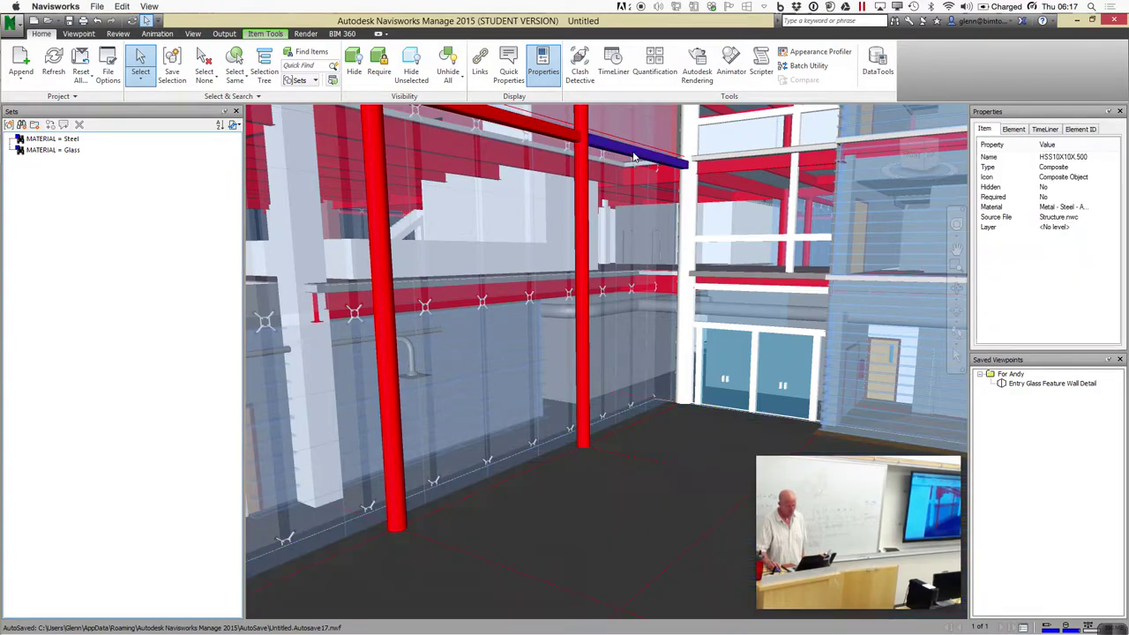
right_click(633, 157)
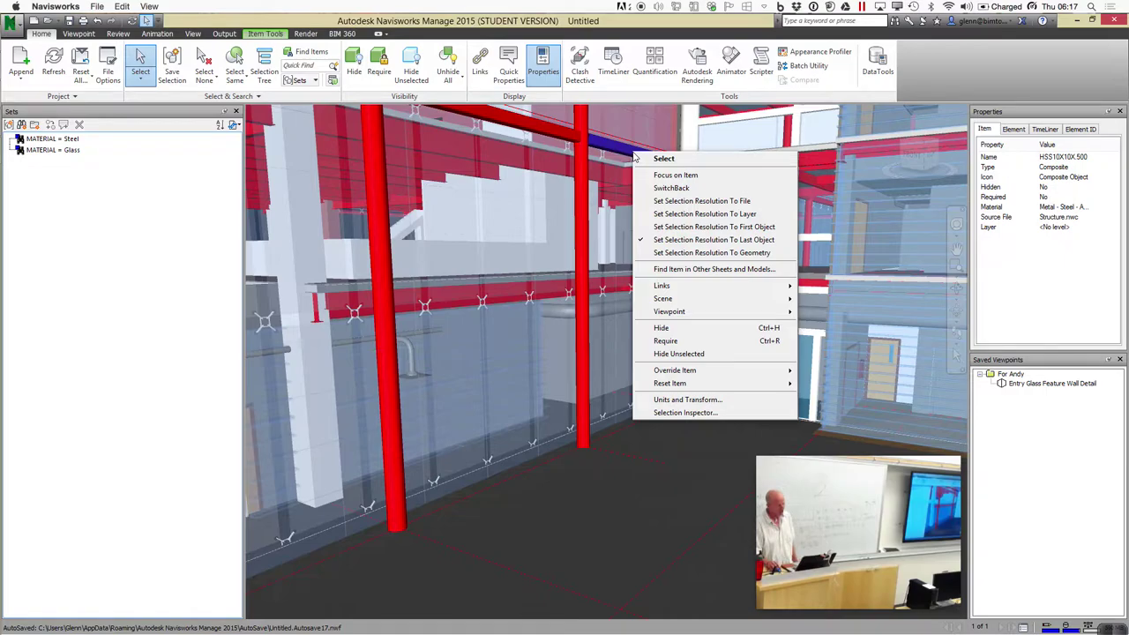
mouse_move(694, 374)
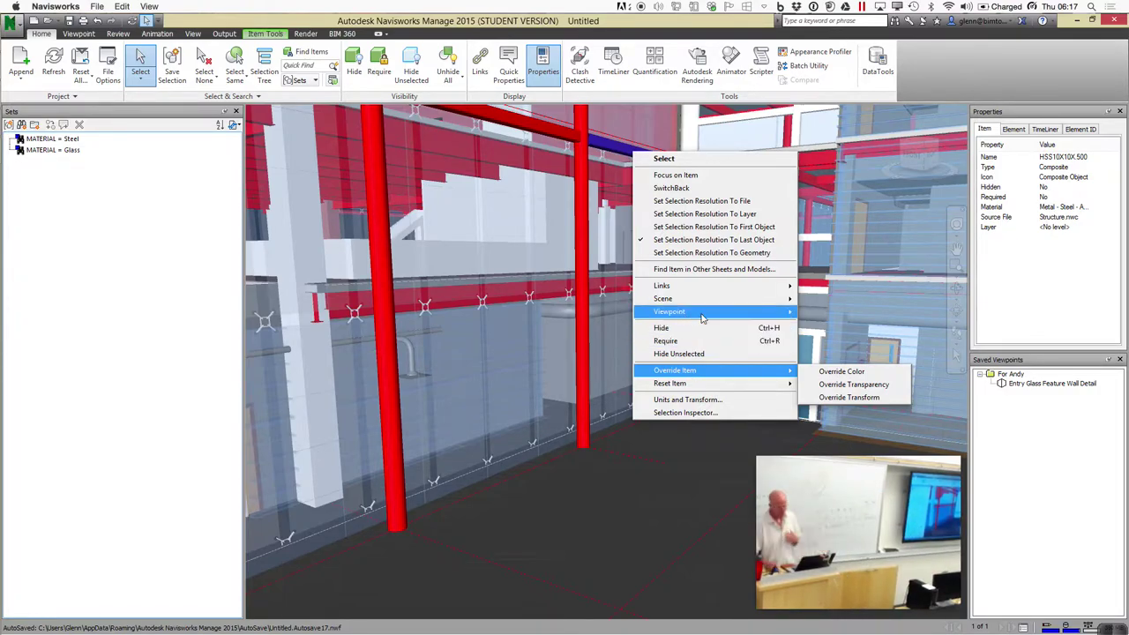
mouse_move(765, 375)
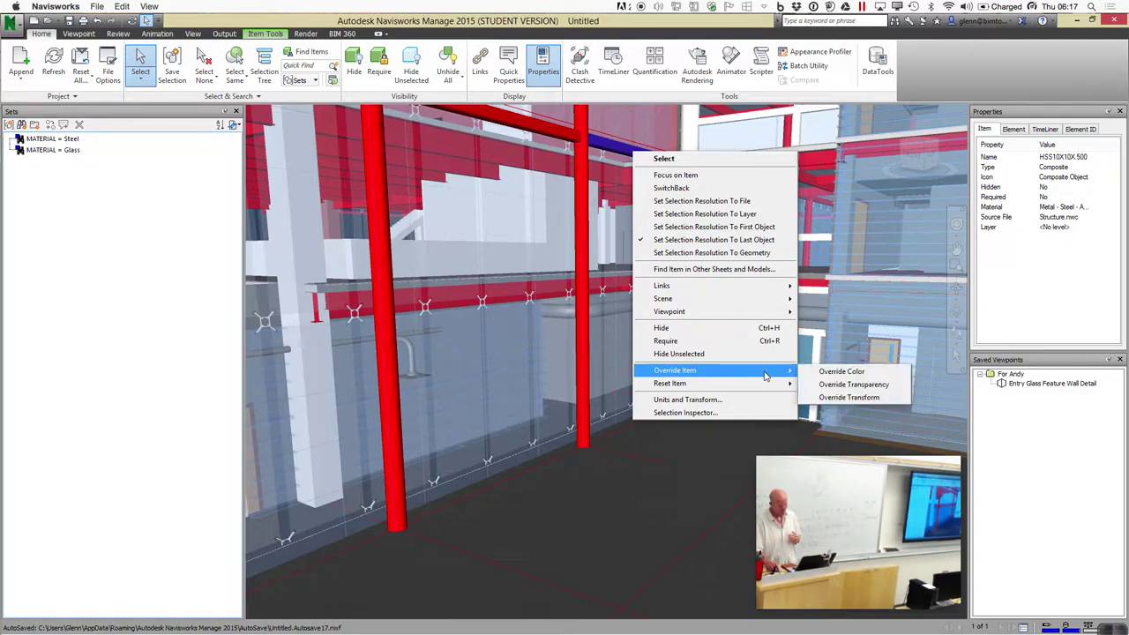
left_click(822, 370)
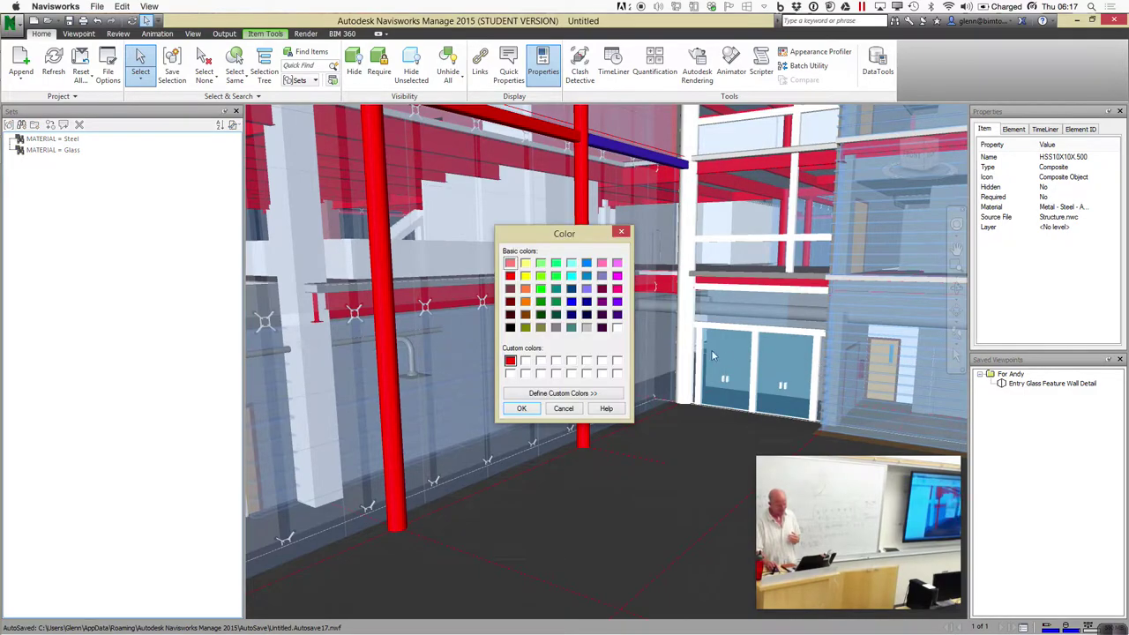
left_click(541, 289)
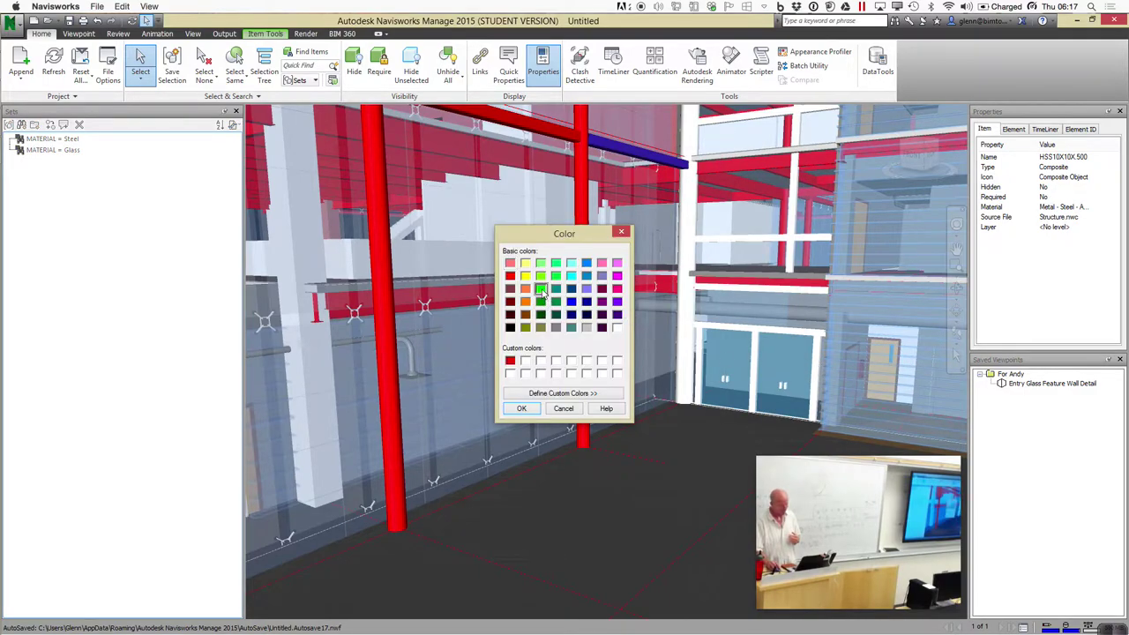
Override the selected HSS10X10X.500 beam's color with bright green and its transparency to mostly transparent
left_click(529, 409)
left_click(618, 505)
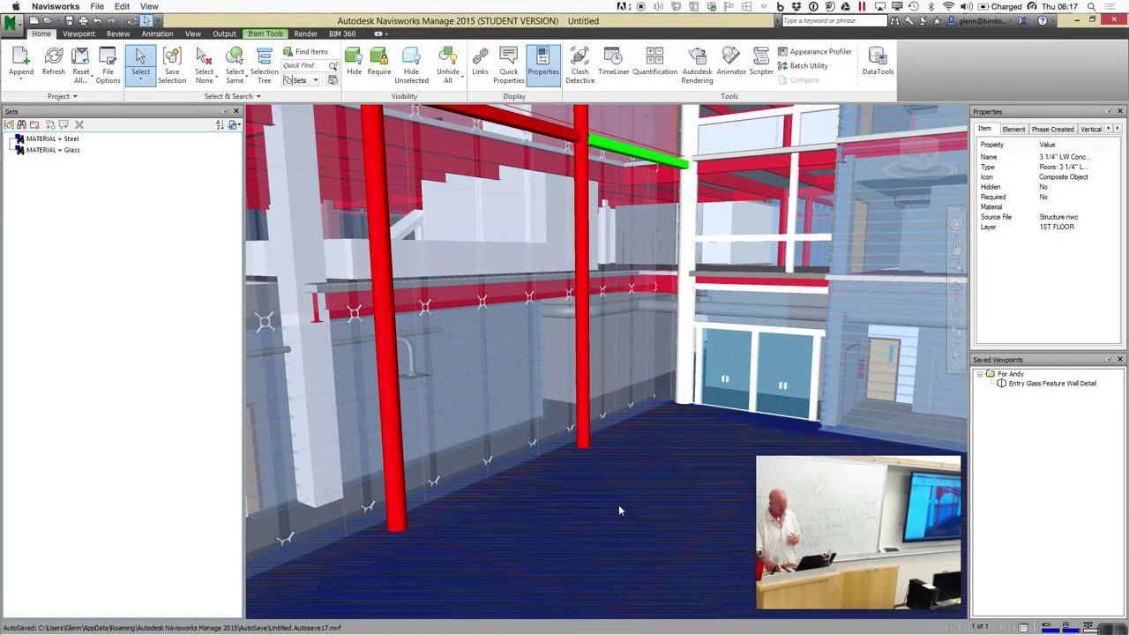
left_click(657, 161)
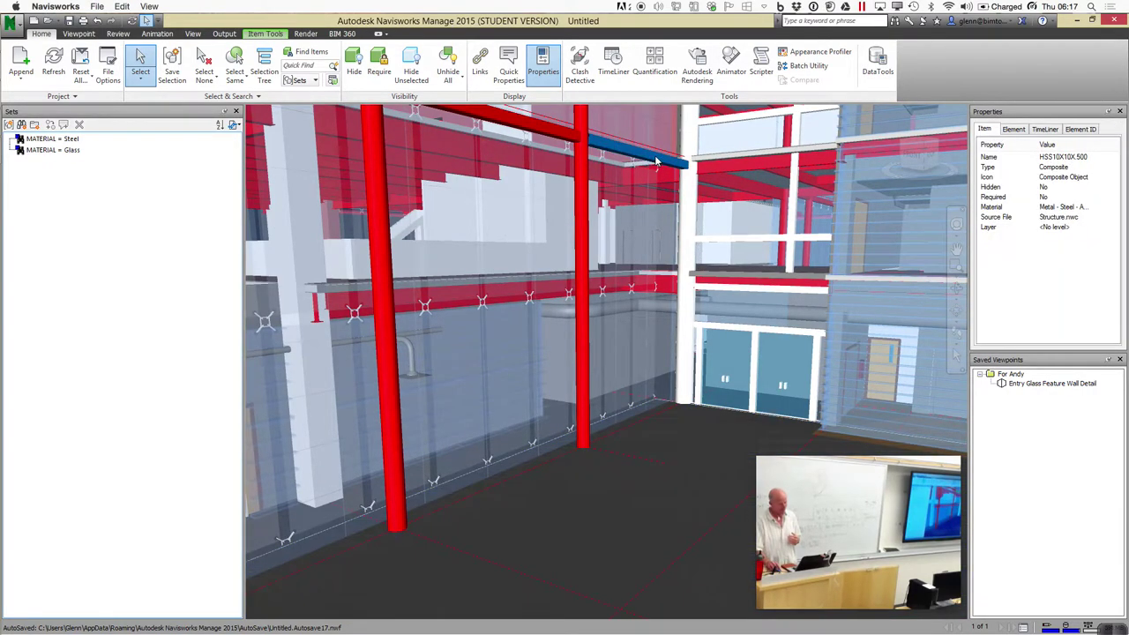
right_click(657, 161)
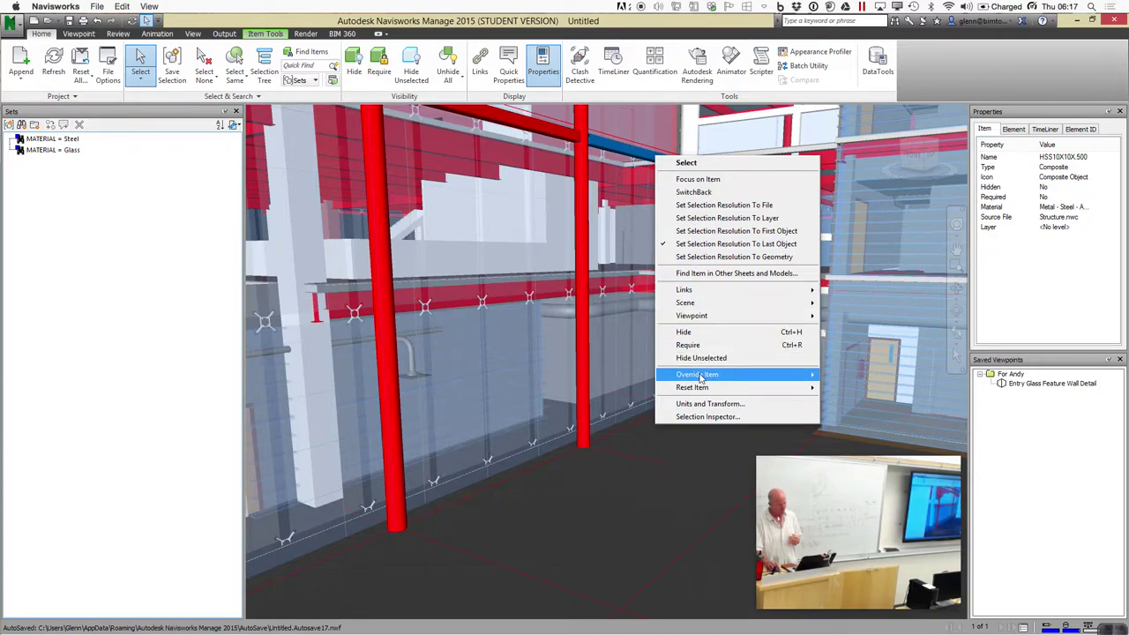
mouse_move(763, 379)
left_click(873, 389)
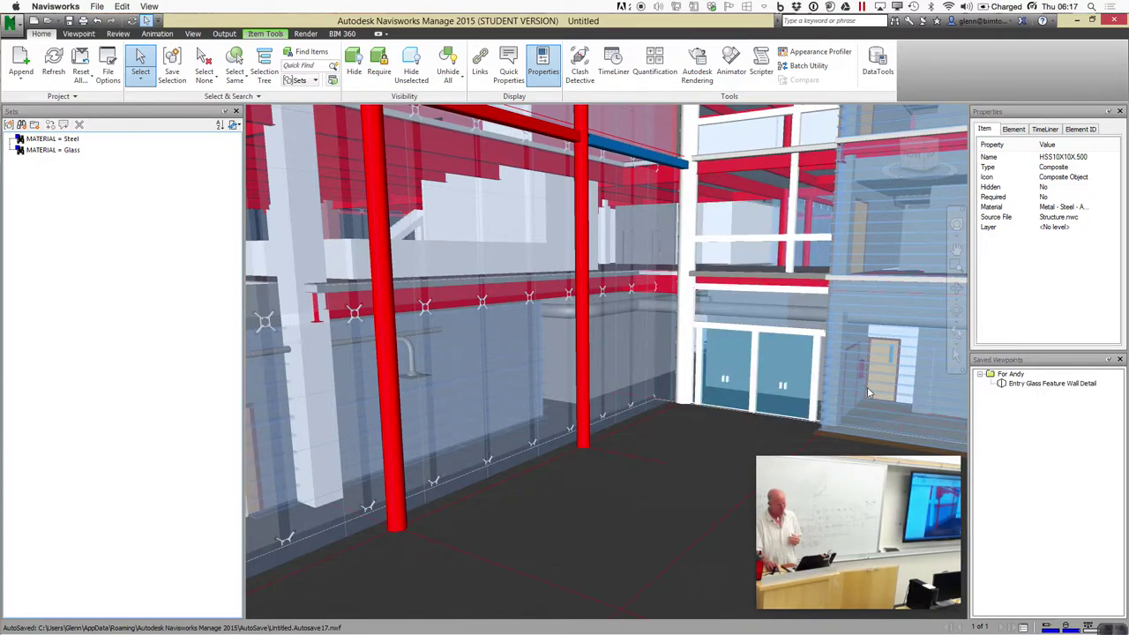
left_click_drag(500, 327, 619, 325)
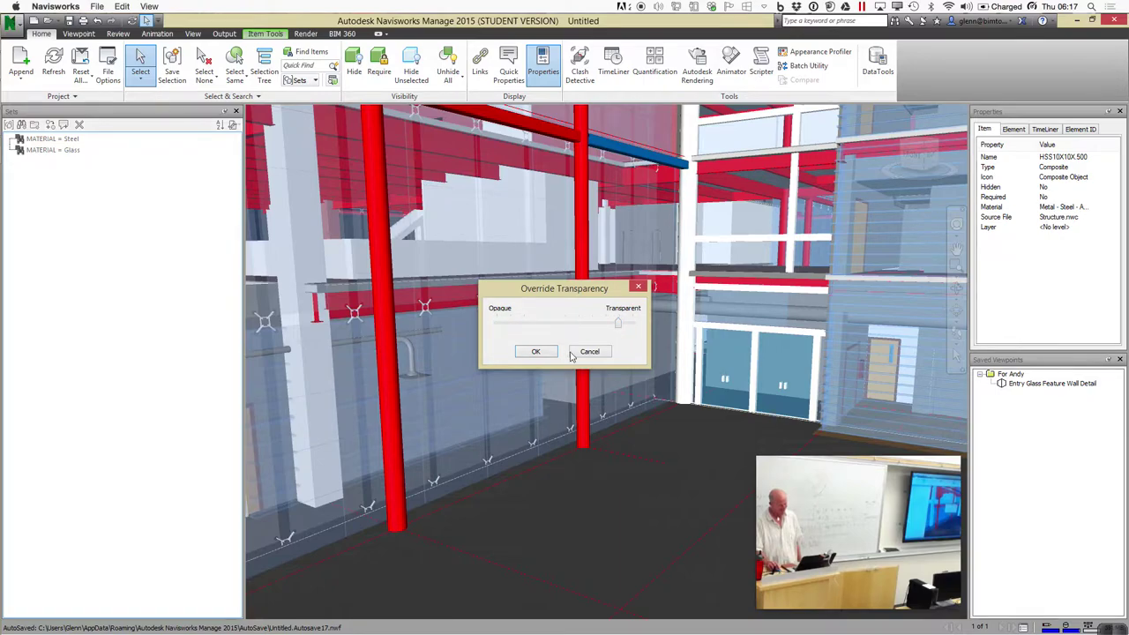
left_click(545, 352)
left_click(617, 490)
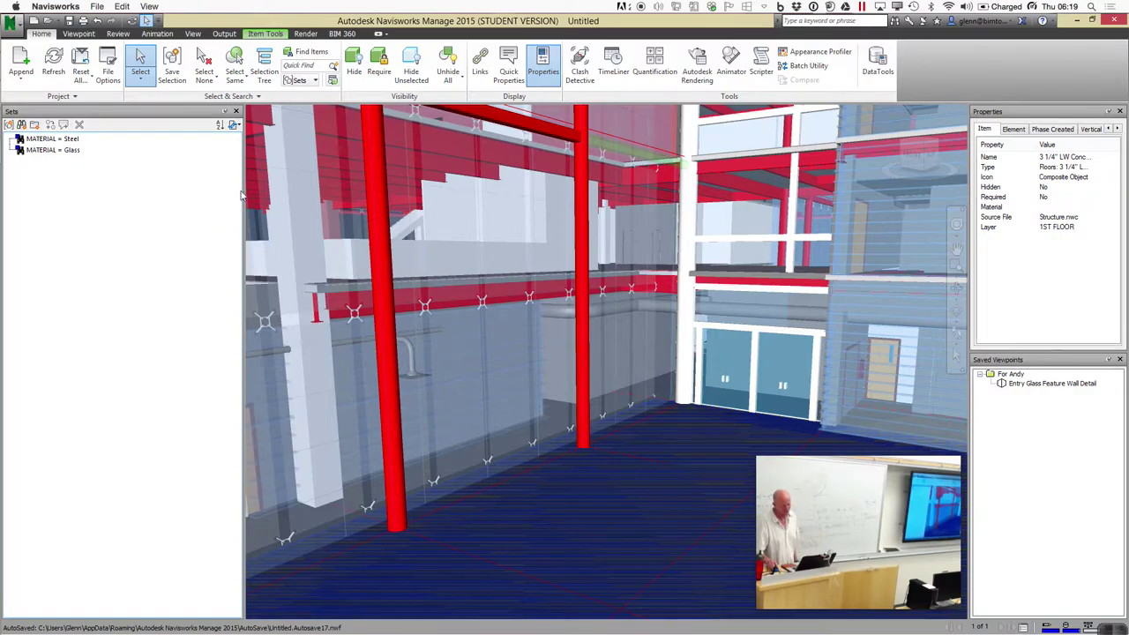
Open the Appearance Profiler and test the selection of the MATERIAL = Steel set
left_click(803, 53)
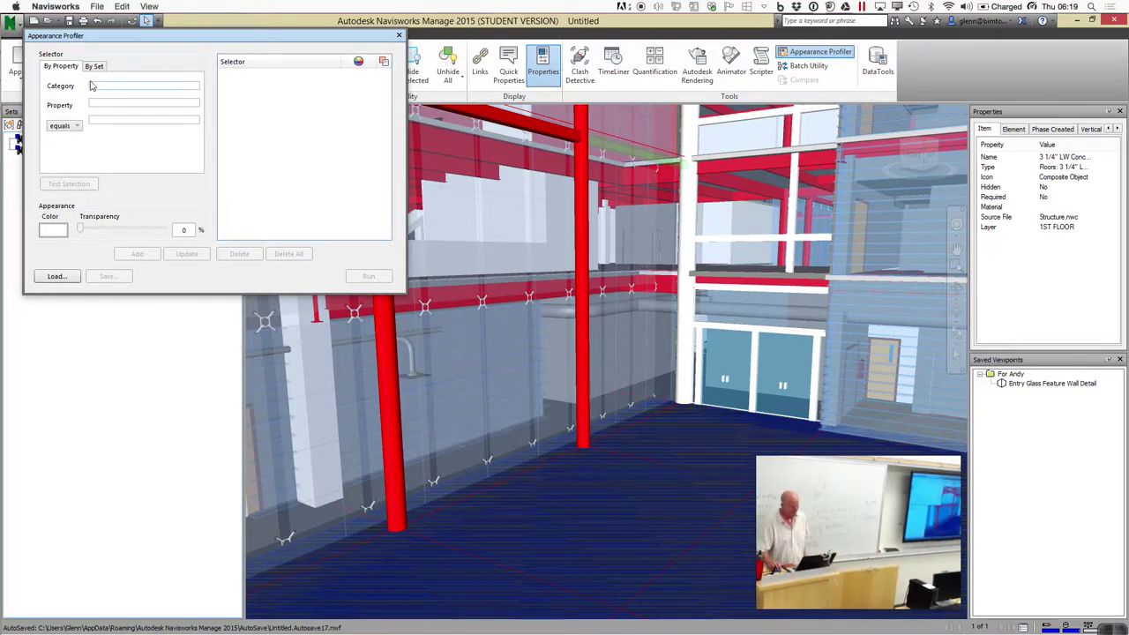
left_click(93, 67)
left_click(110, 81)
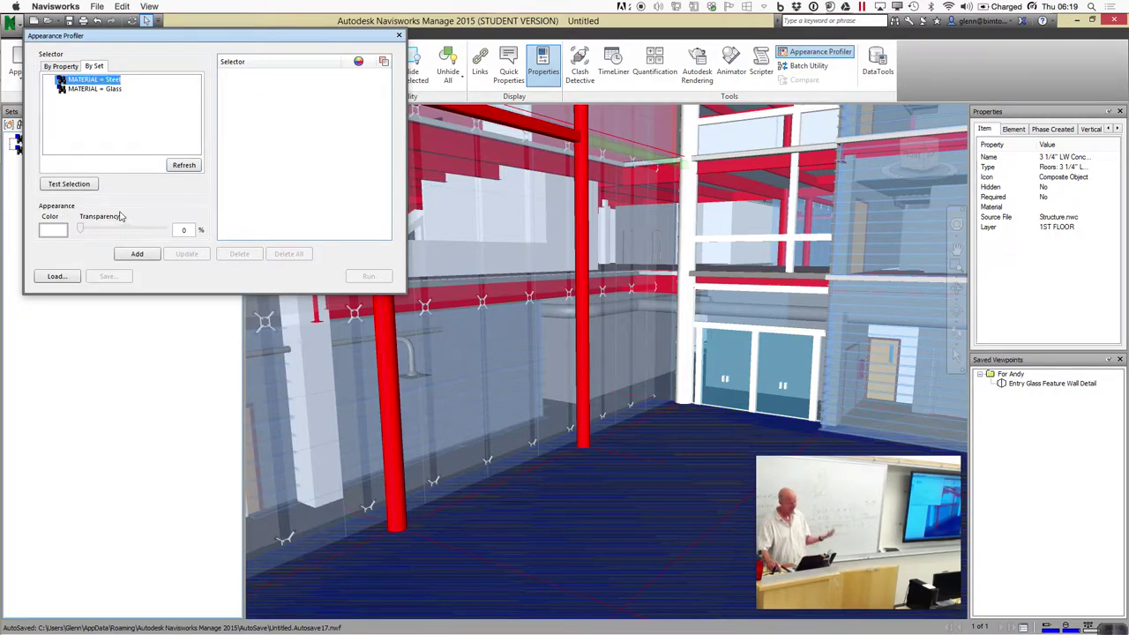
left_click(75, 189)
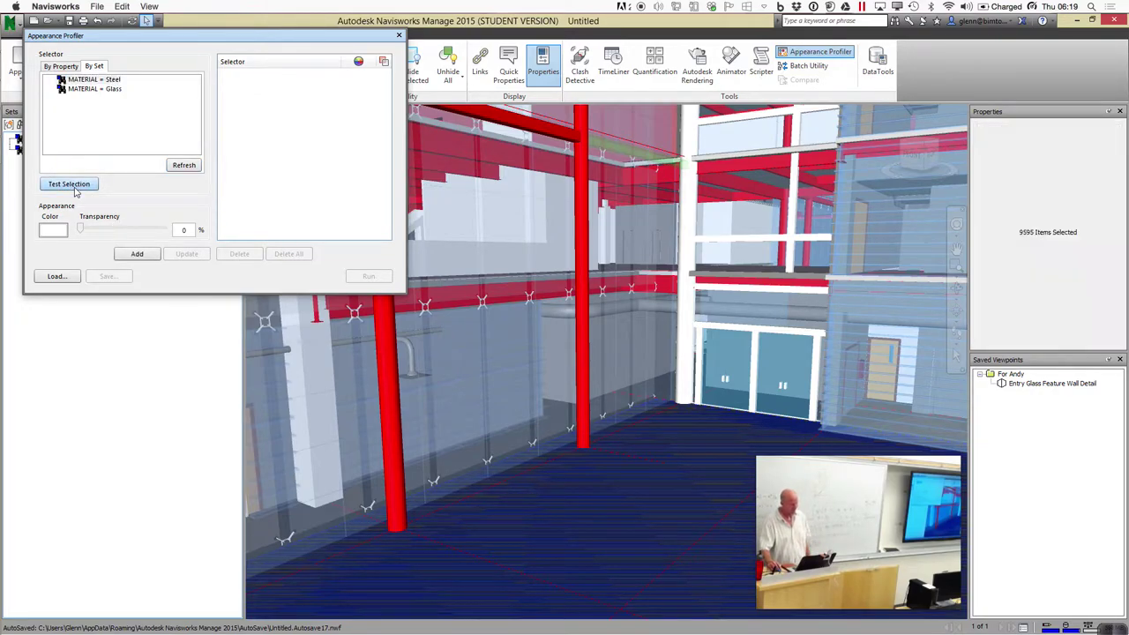
Add a profile rule for the MATERIAL = Steel set with a magenta color and 70% transparency
left_click(60, 232)
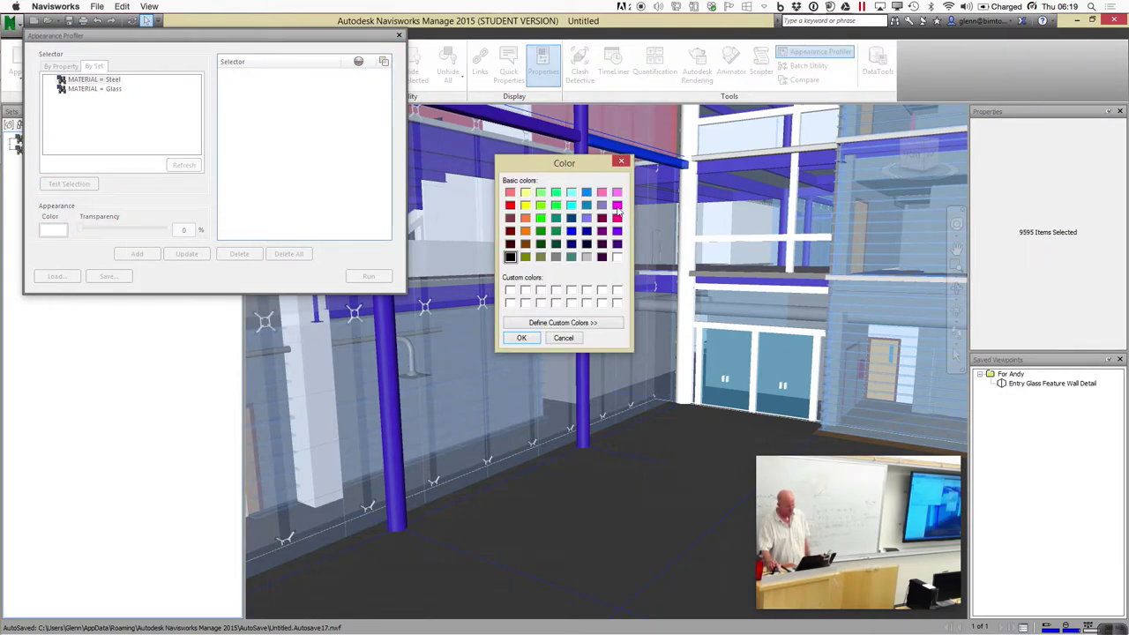
left_click(617, 206)
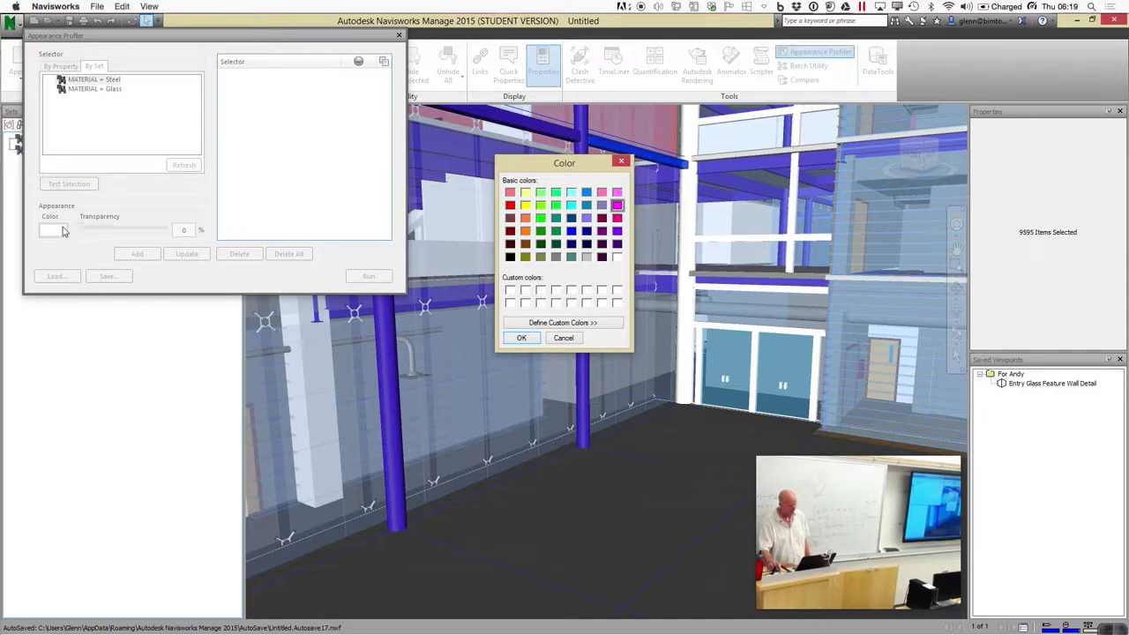
left_click(508, 338)
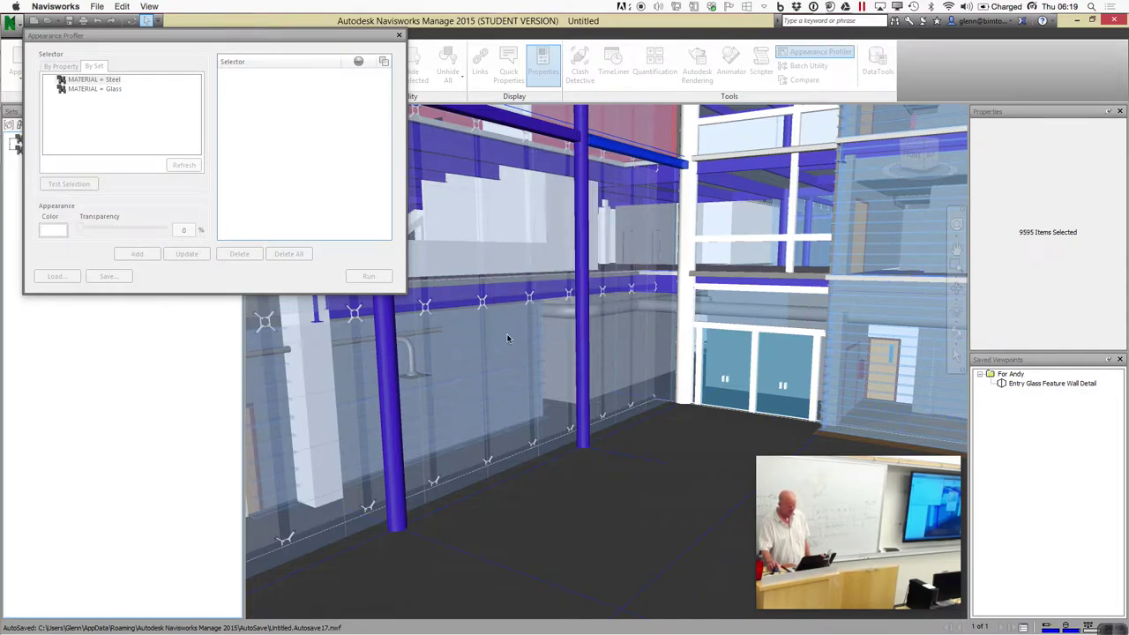
left_click_drag(79, 231, 138, 237)
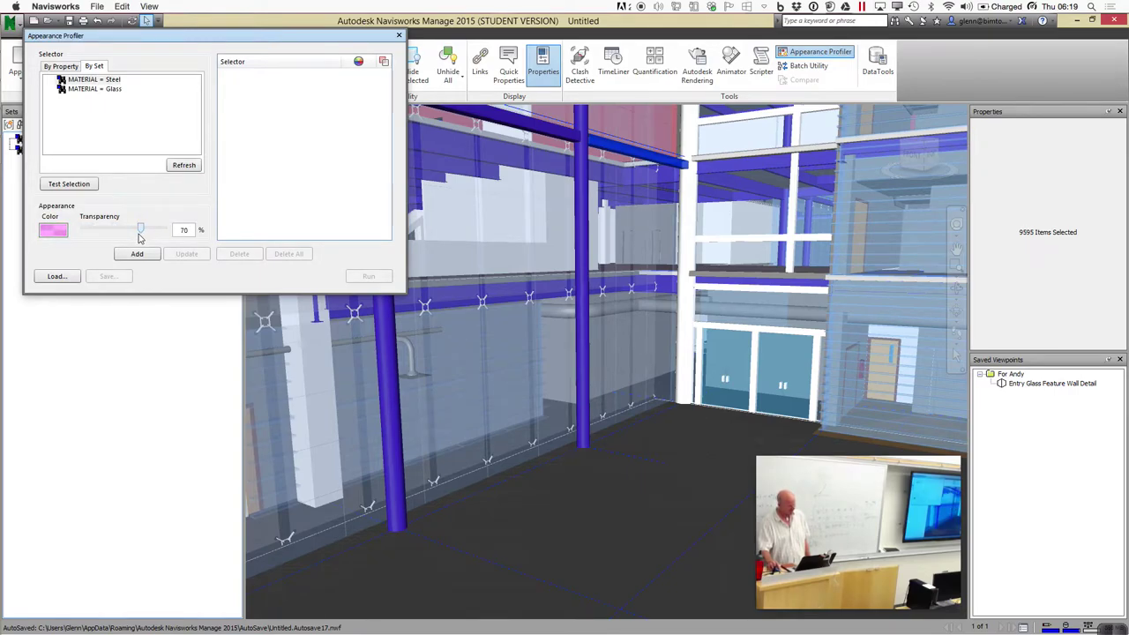
left_click(145, 255)
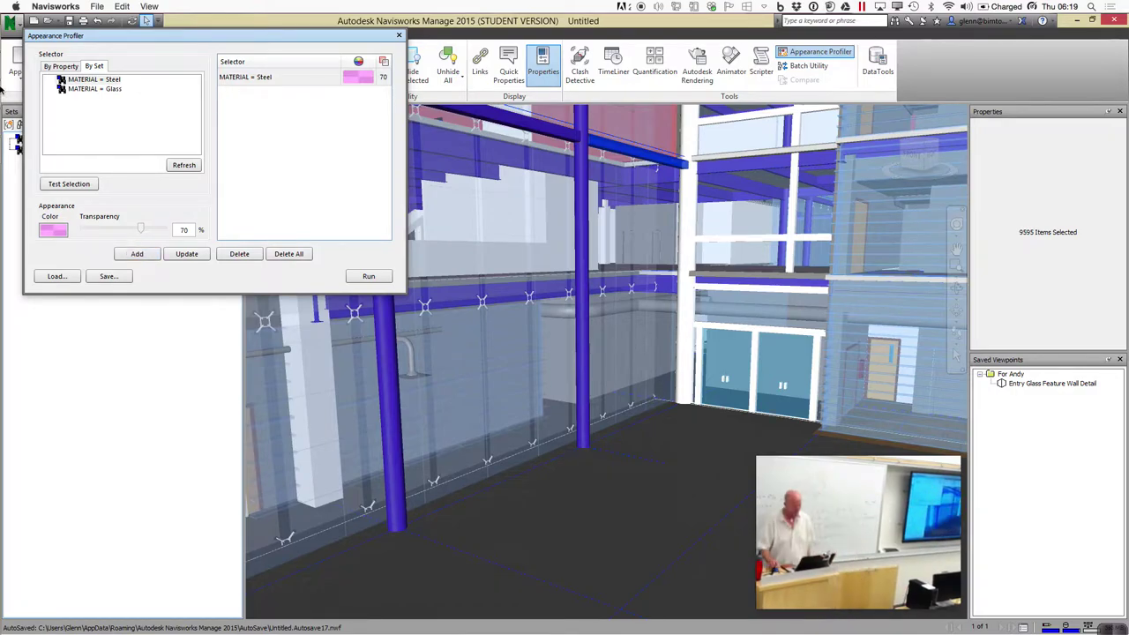
Test the MATERIAL = Glass set's selection and add a rule for it with light green and 46% transparency
left_click(97, 90)
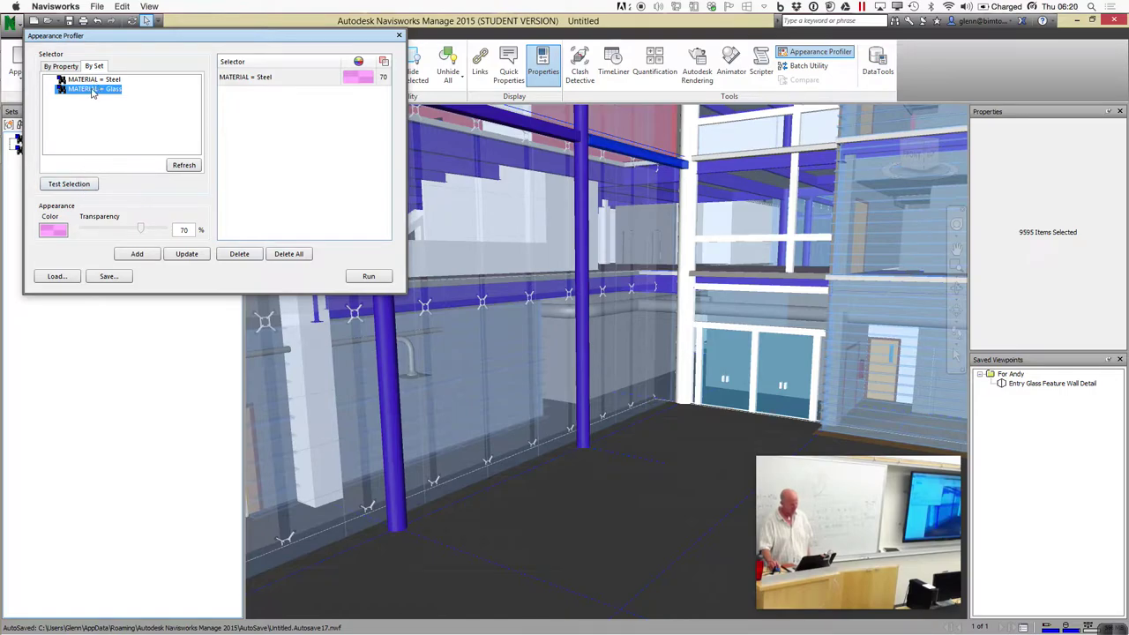
left_click(78, 184)
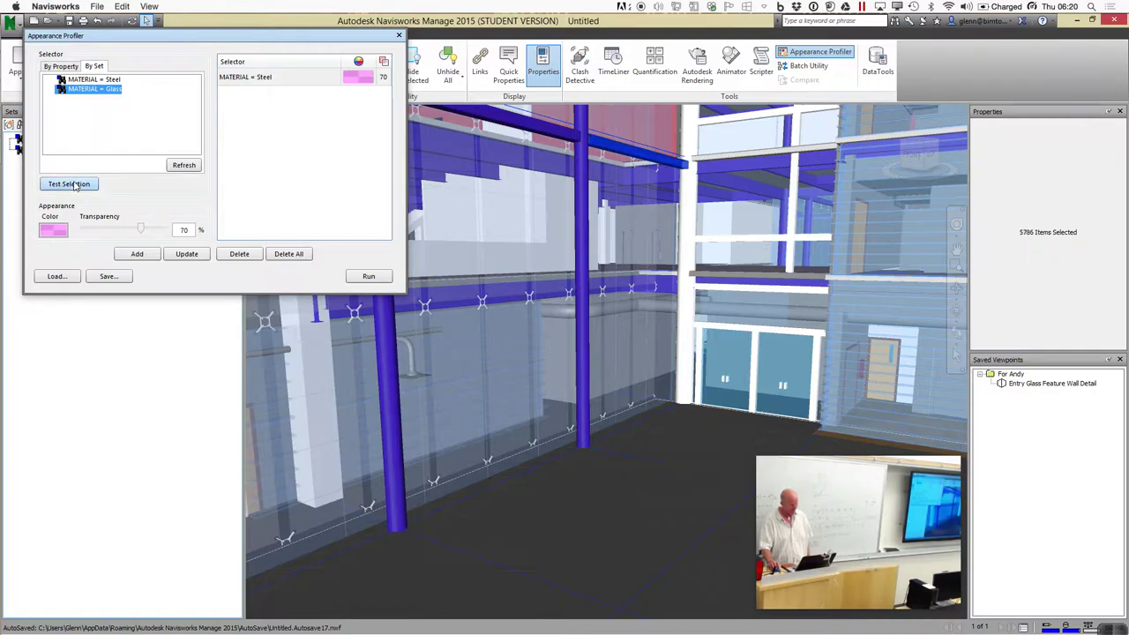
left_click(53, 231)
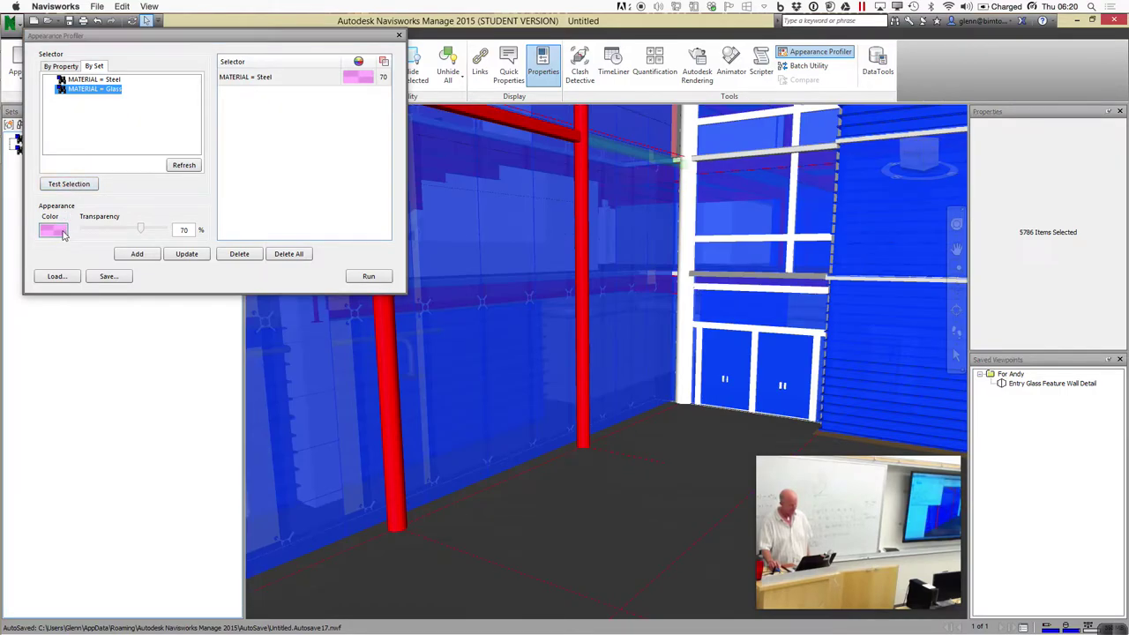
left_click(541, 192)
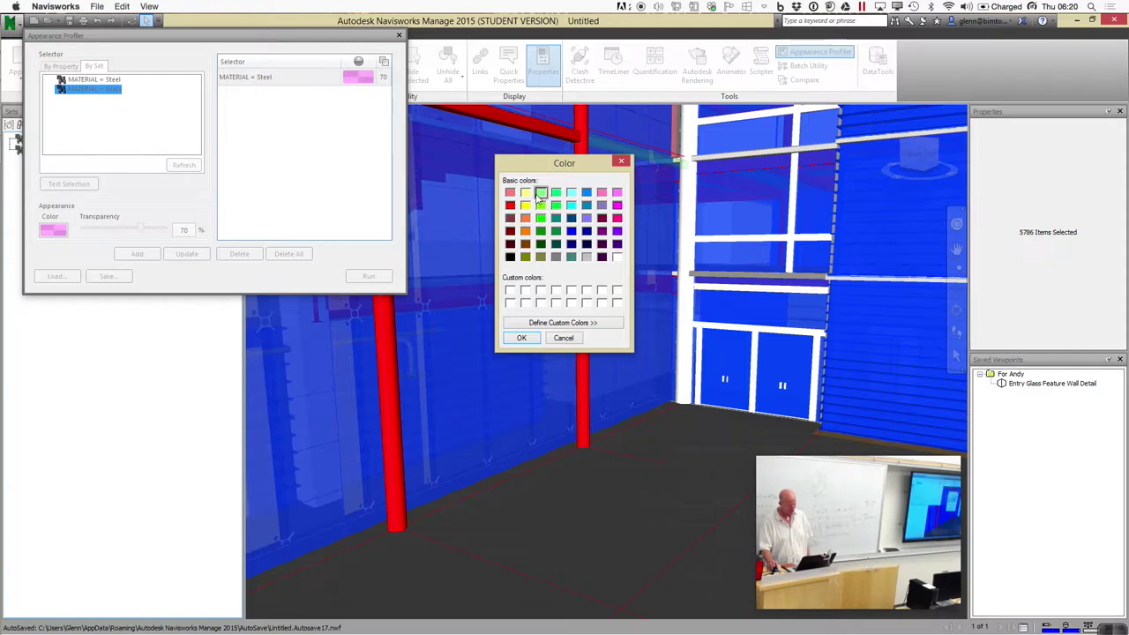
left_click(525, 338)
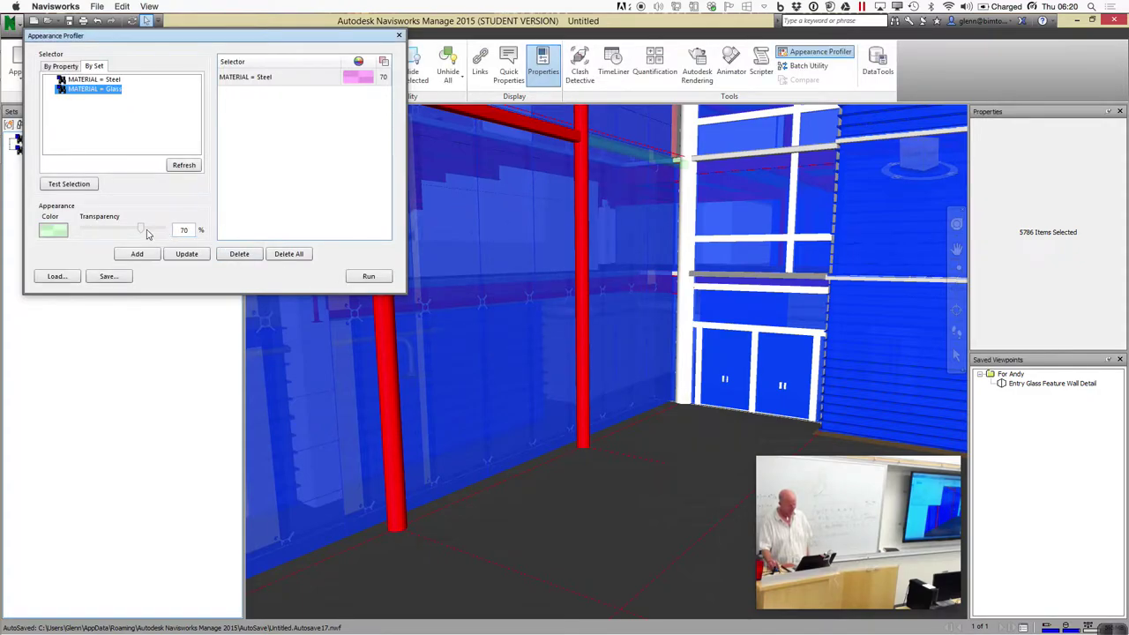
left_click_drag(142, 231, 122, 231)
left_click(142, 256)
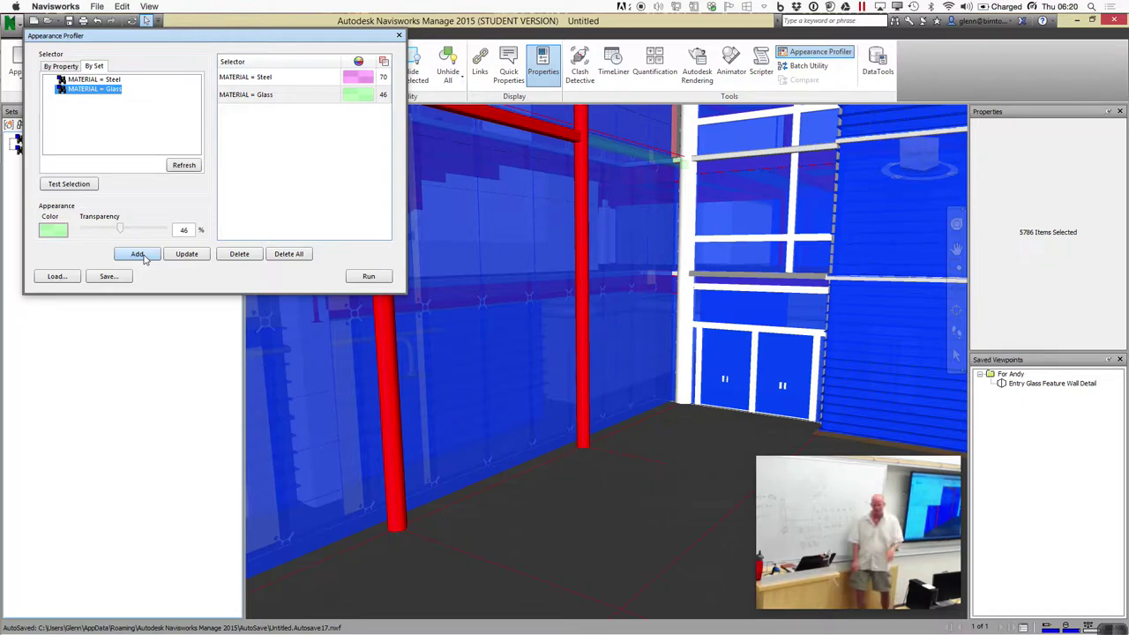
Run the appearance profile on the model and replace the glass selection with the floor slab
left_click(384, 281)
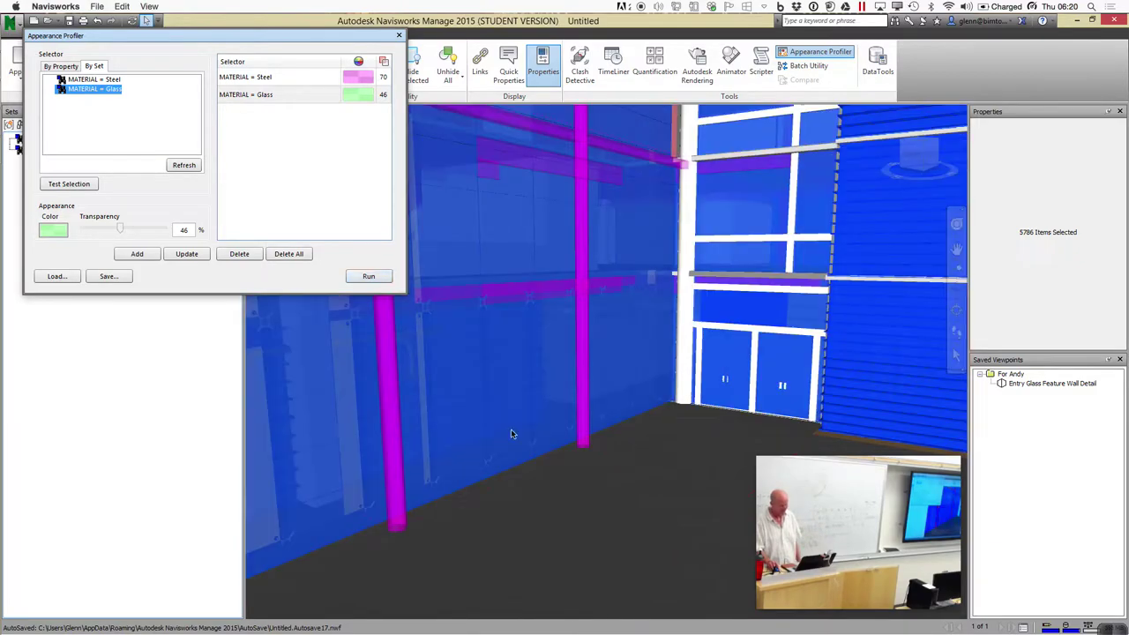
left_click(567, 541)
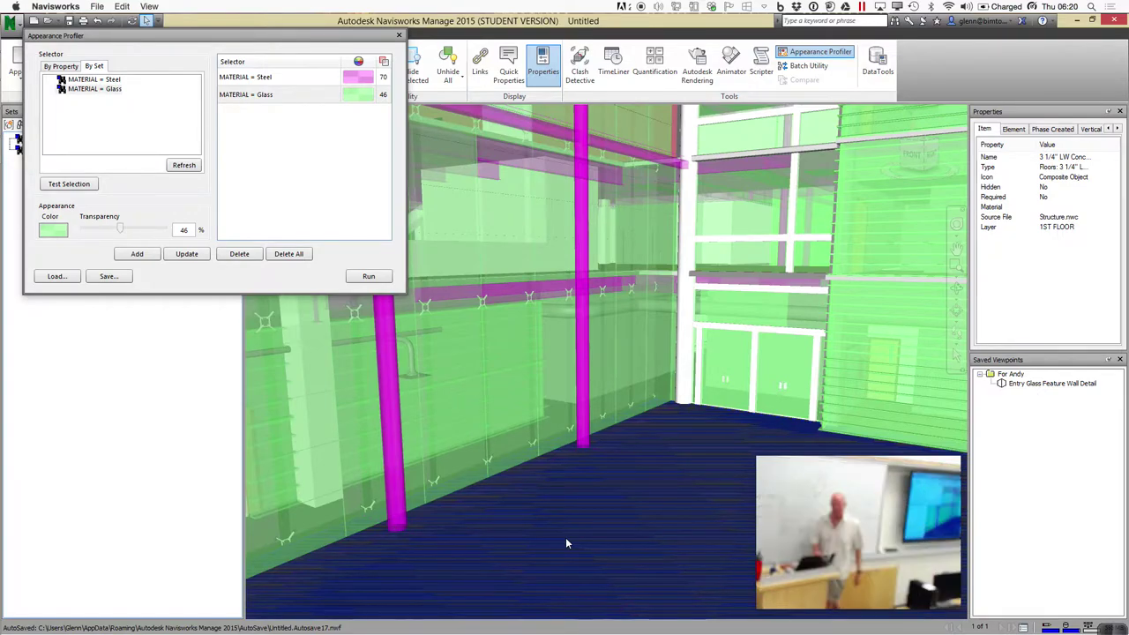
Save the appearance profile as a DAT file in Documents, with a name beginning with Contractor 1
left_click(121, 279)
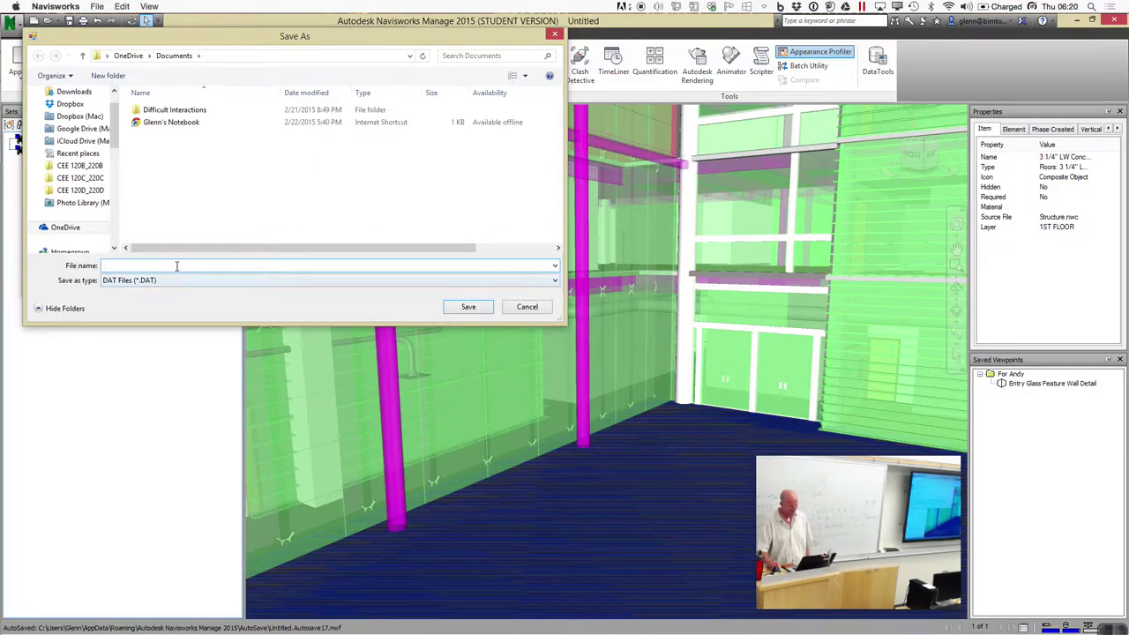
left_click(177, 266)
type("Contractor 1")
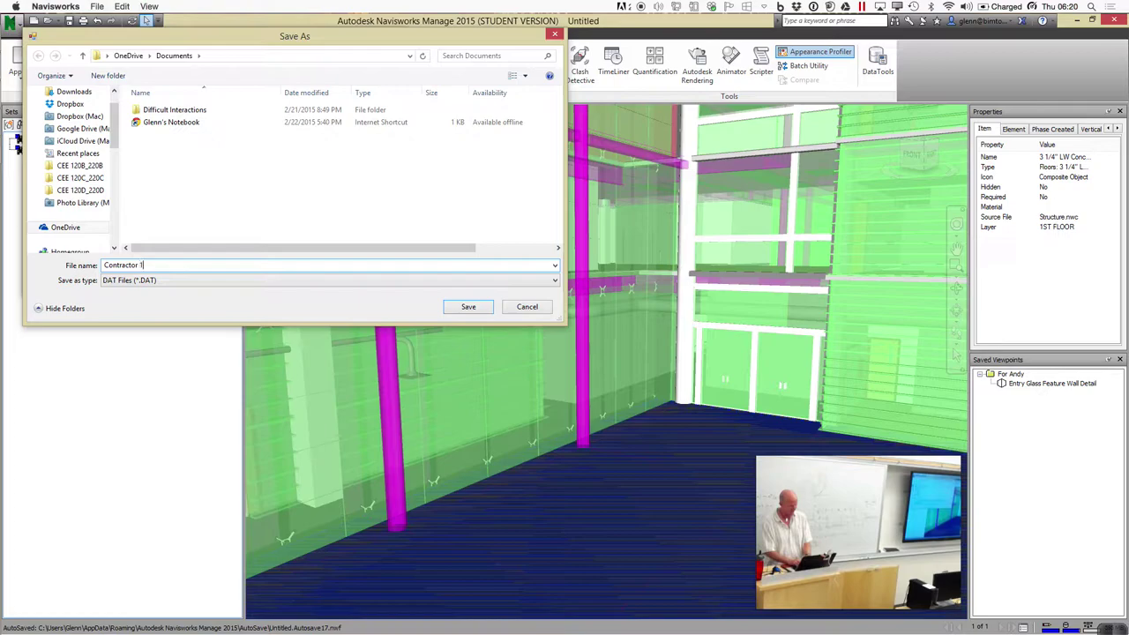
type("P")
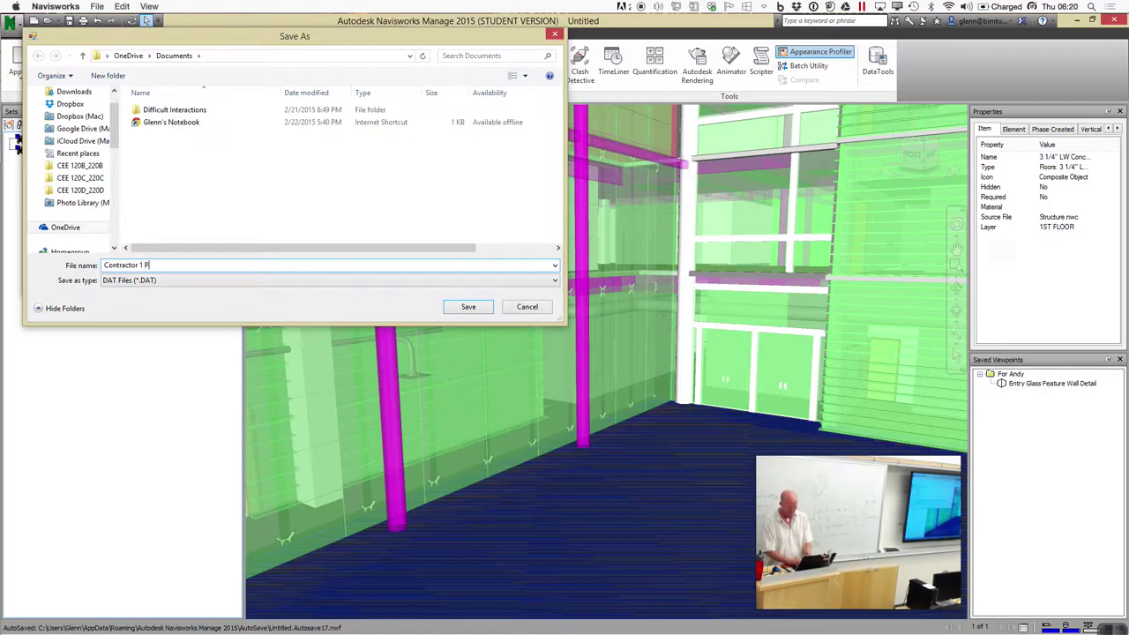
type("ppearan")
key("Return")
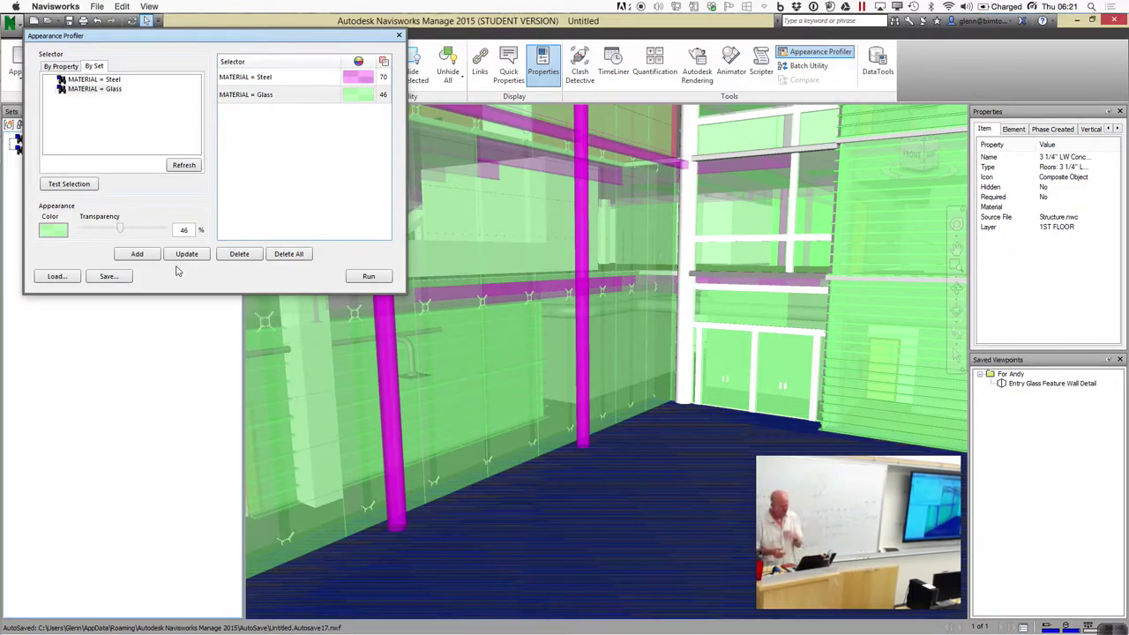
Set the steel appearance to dark teal with 0% transparency and try running the profile
left_click(350, 80)
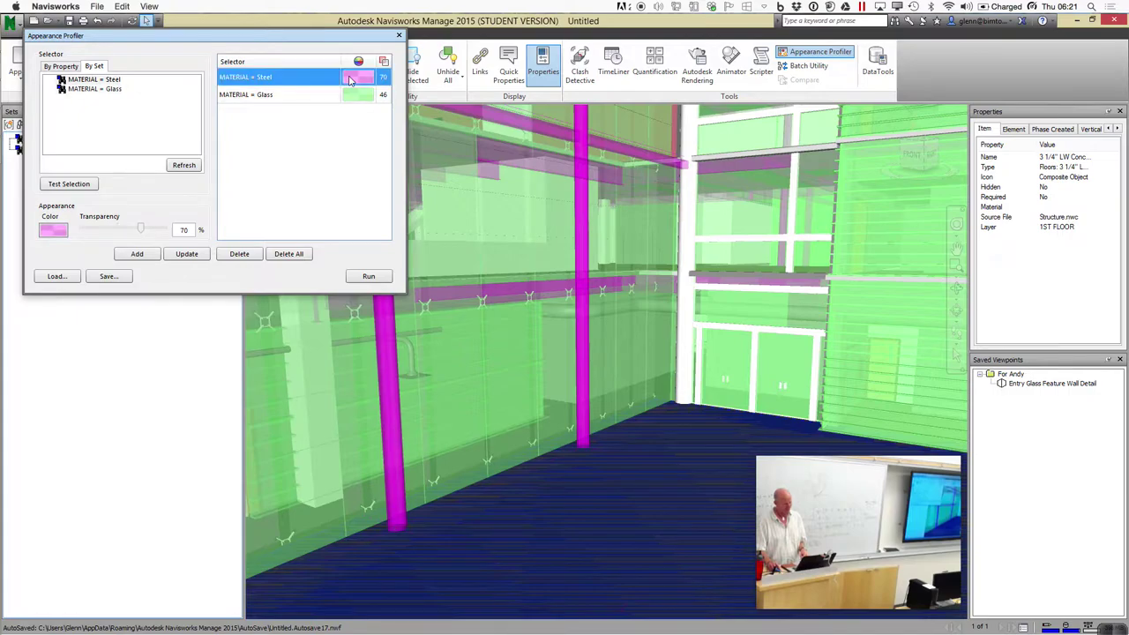
left_click(55, 235)
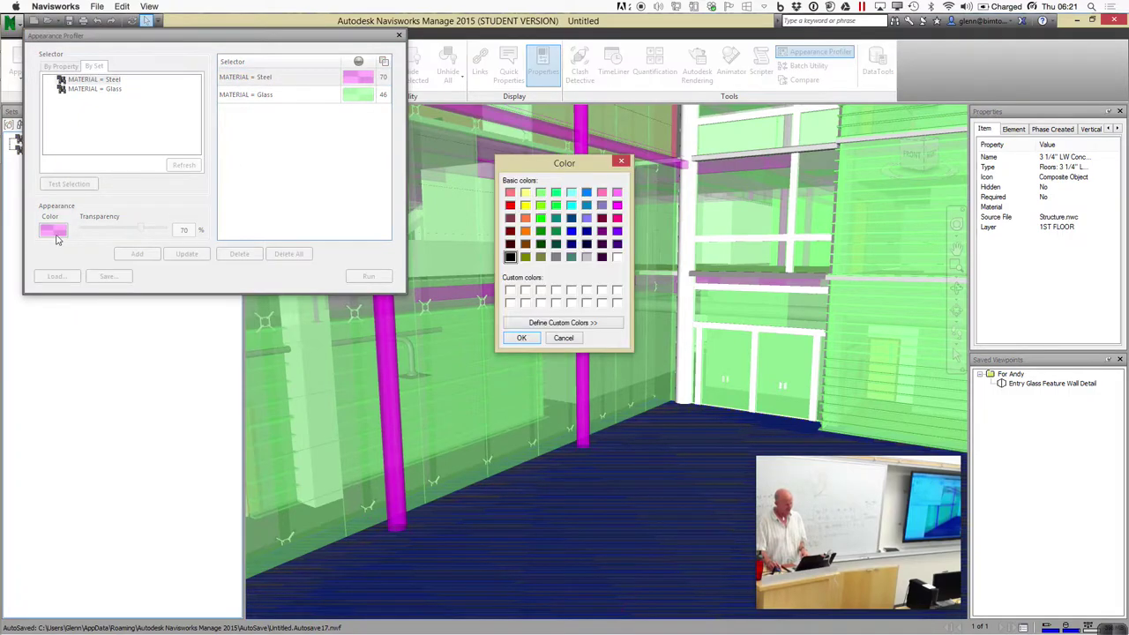
left_click(571, 257)
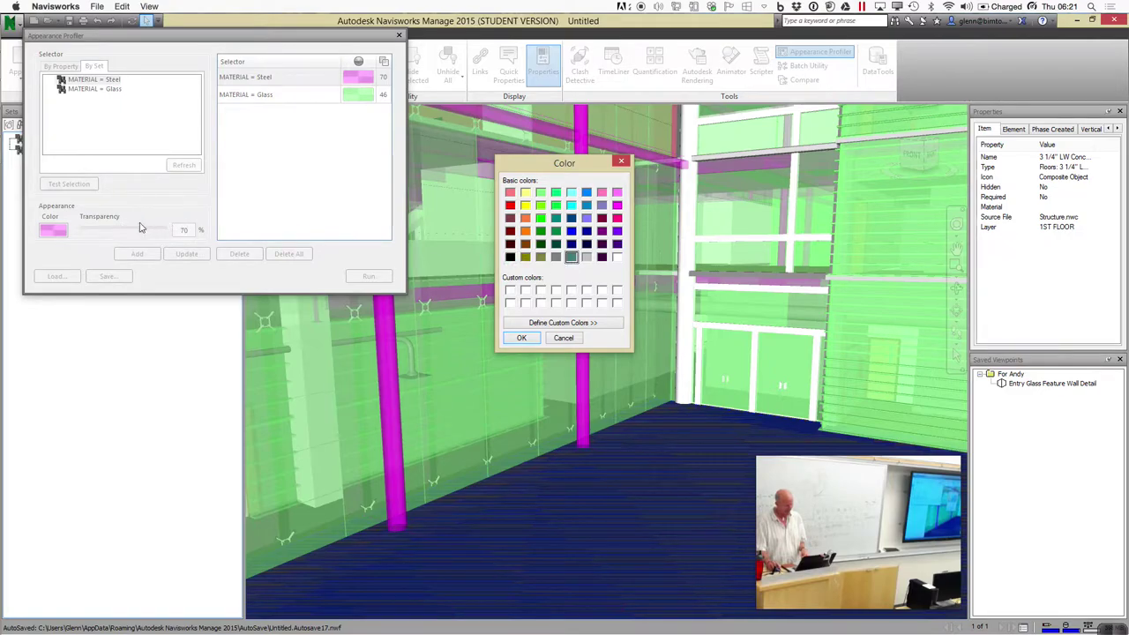
left_click(520, 339)
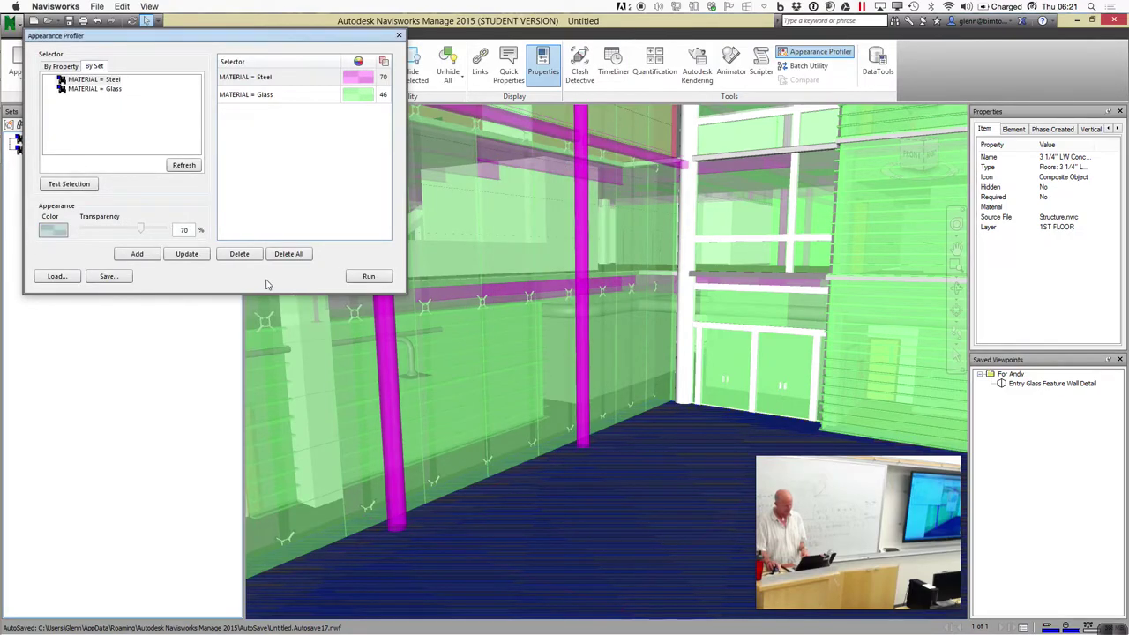
left_click_drag(140, 230, 74, 244)
left_click(361, 277)
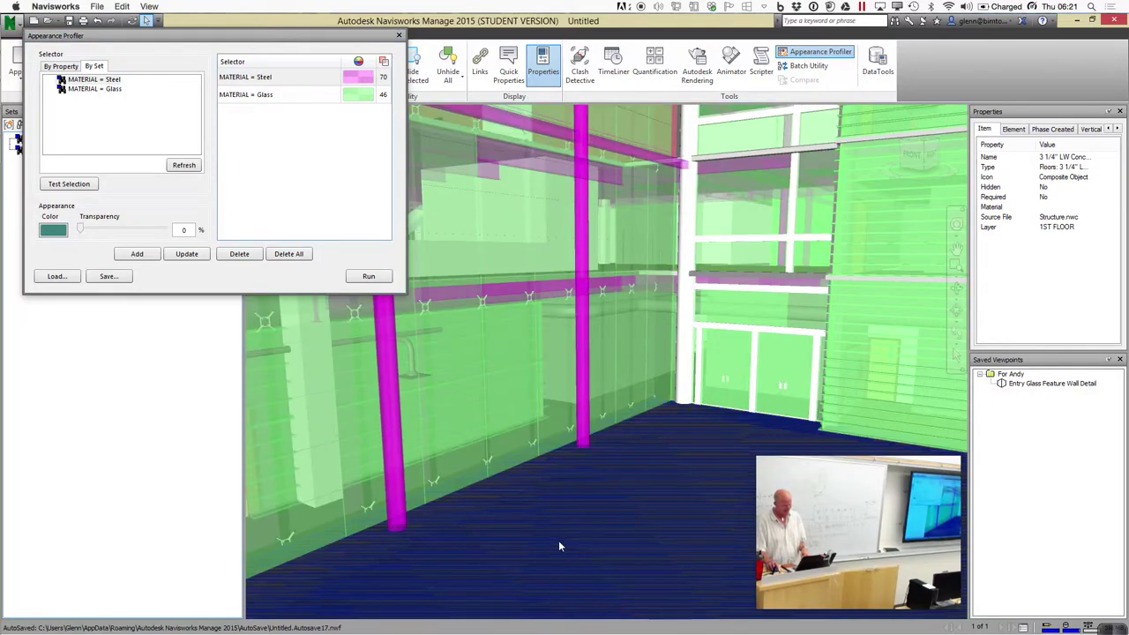
Try running the profile again, and add the dark teal, 0% transparency appearance as another MATERIAL = Steel rule
left_click(351, 78)
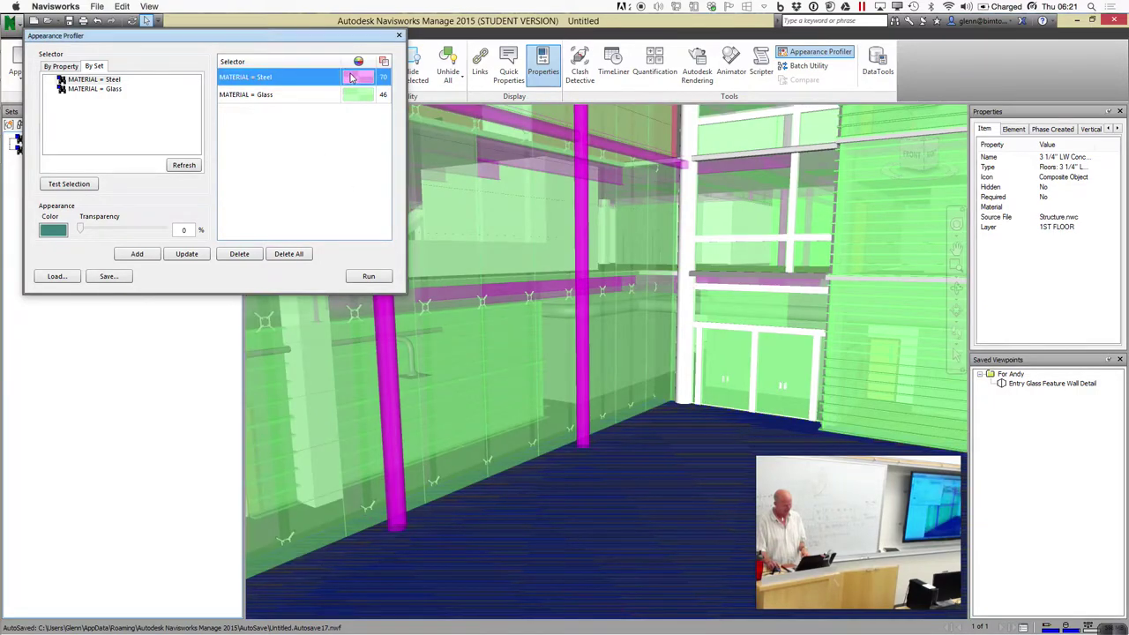
left_click(367, 276)
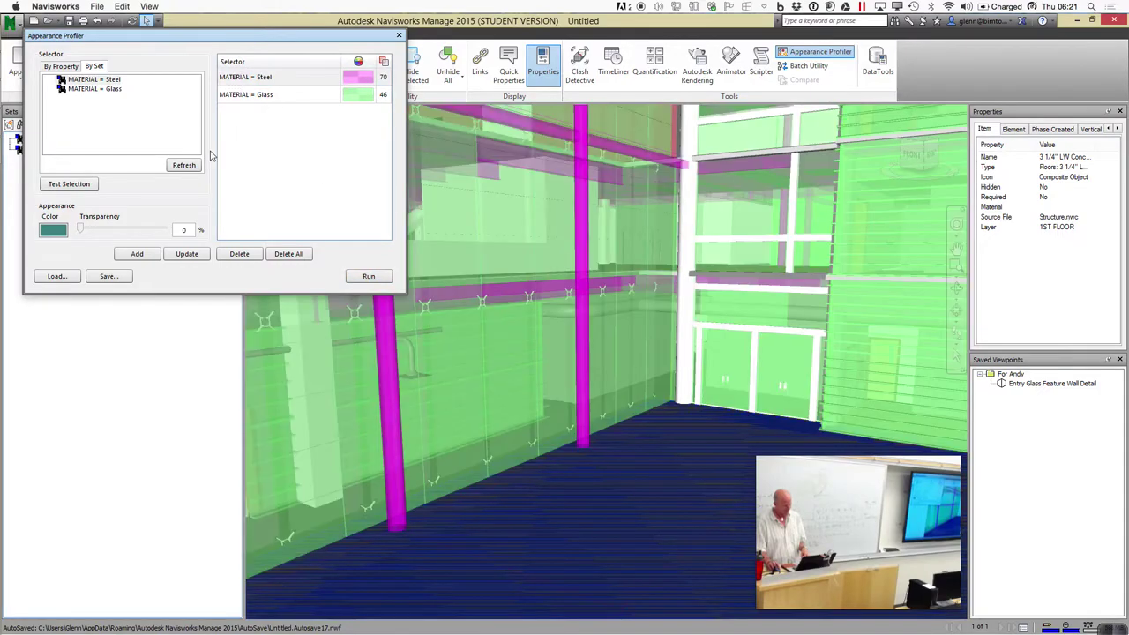
left_click(137, 254)
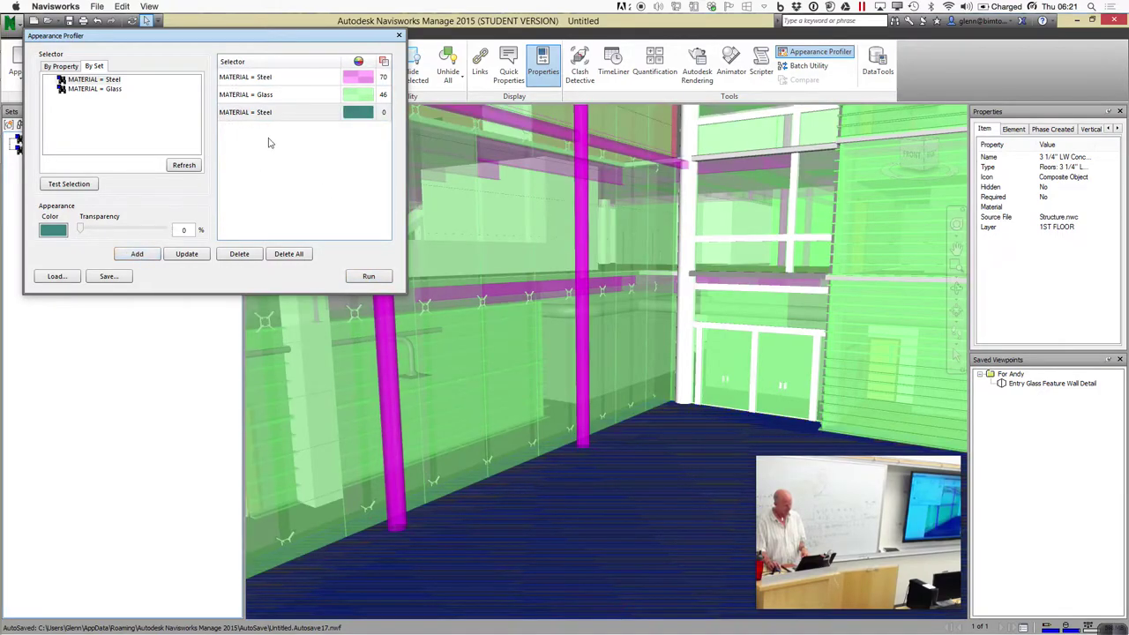
Delete the pink, 70% transparency MATERIAL = Steel rule and run the appearance profile on the model
left_click(289, 79)
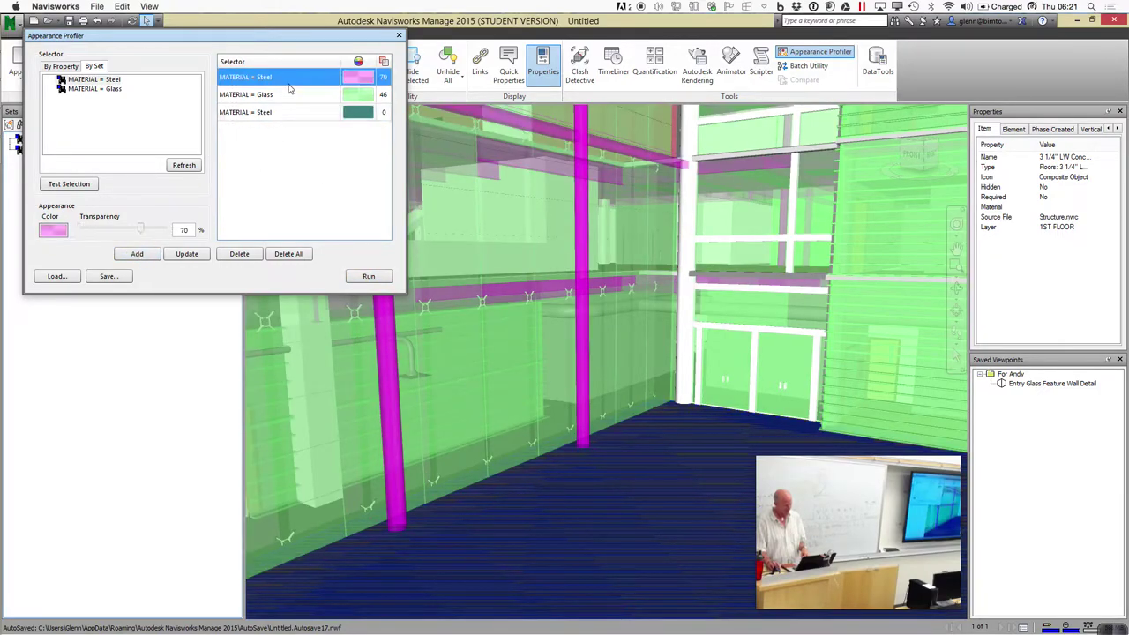
left_click(245, 257)
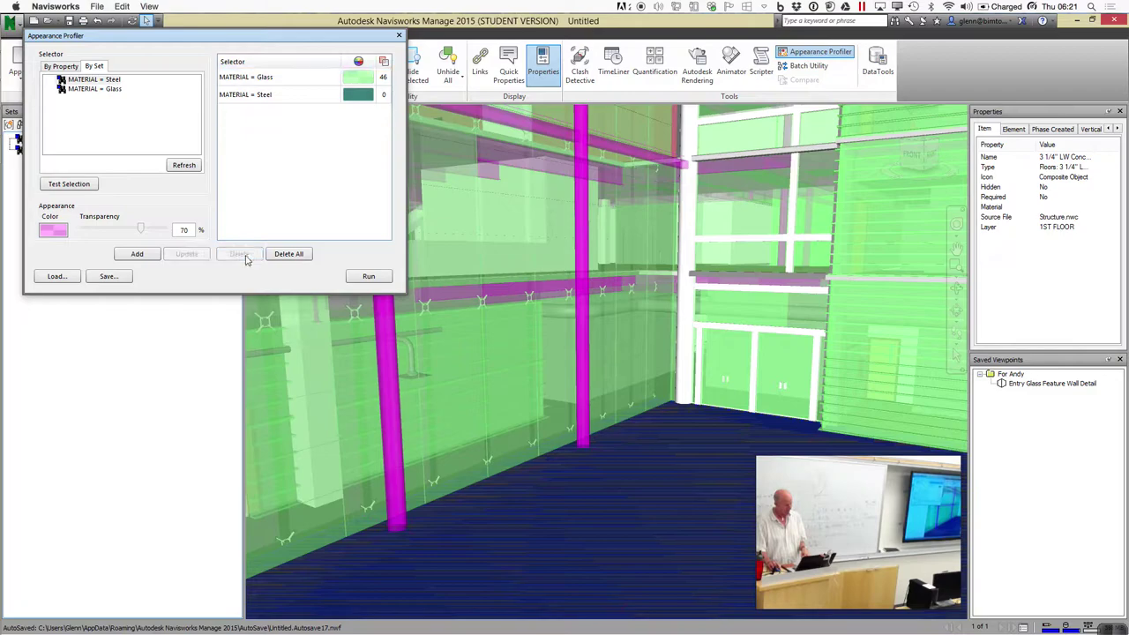
left_click(353, 282)
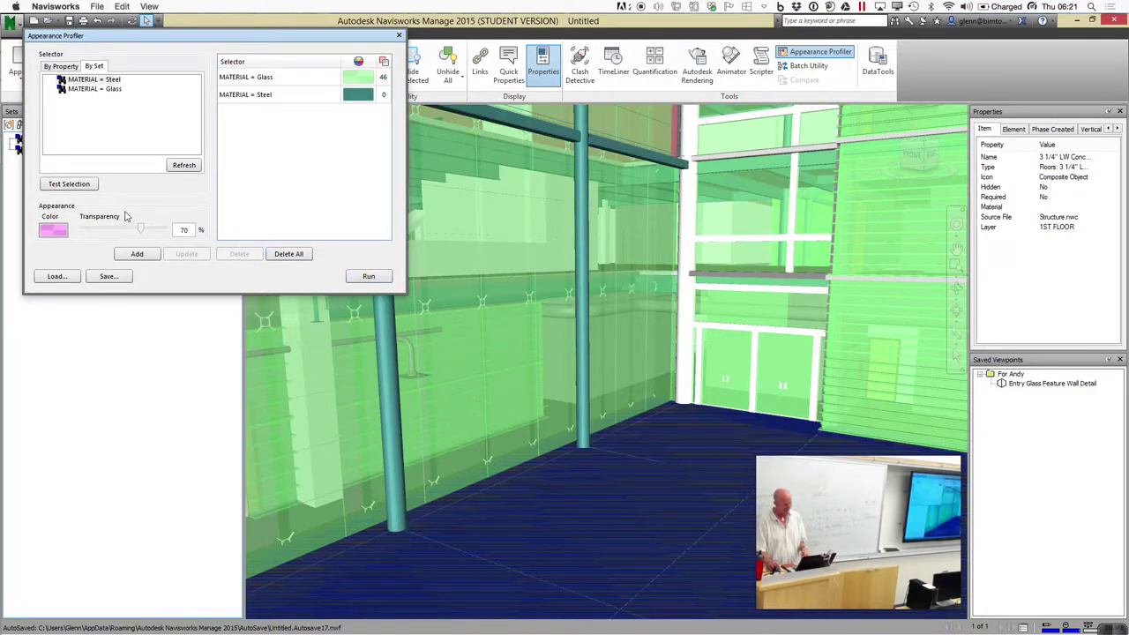
Save the appearance profile in Documents as the DAT file Contractor 2 Appearance, and run it once more before closing the Appearance Profiler
left_click(104, 277)
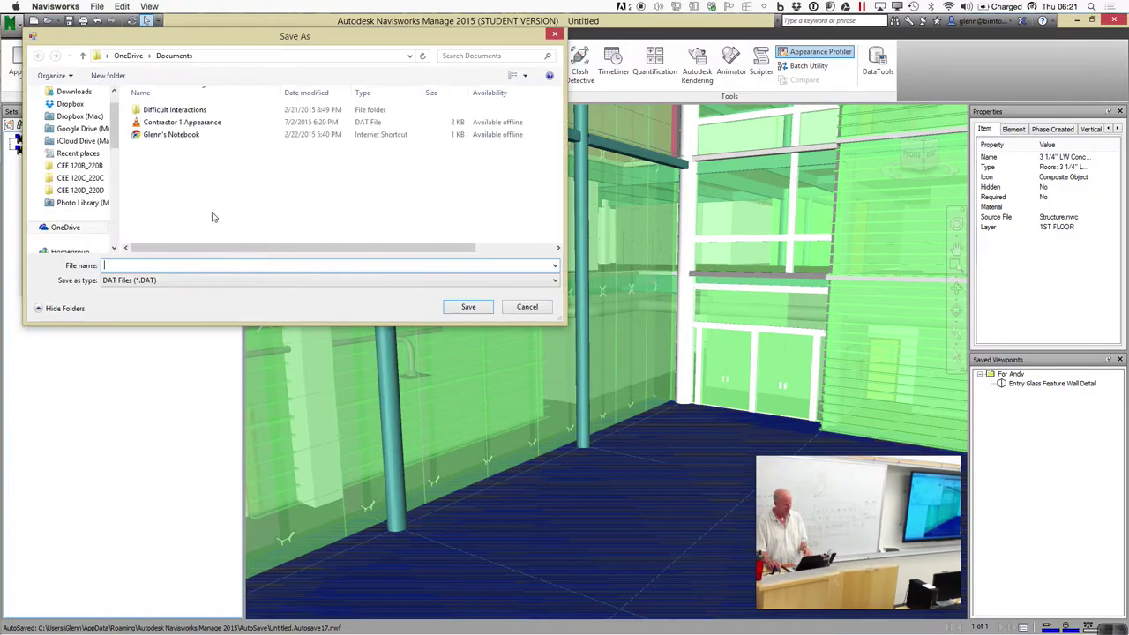
left_click(194, 123)
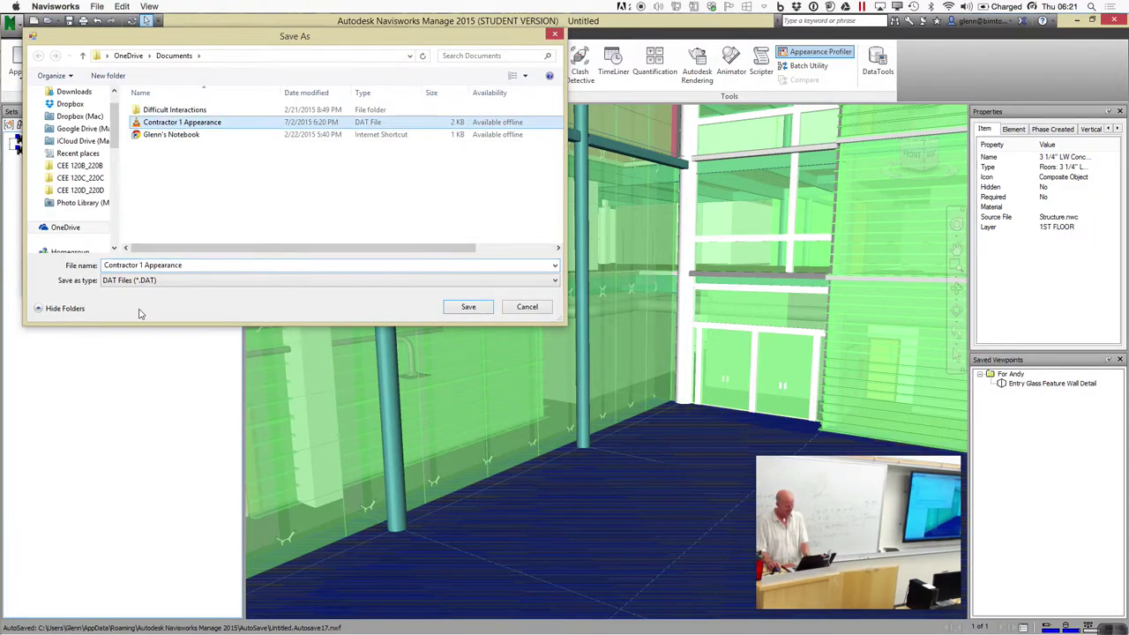
left_click(142, 264)
left_click(141, 264)
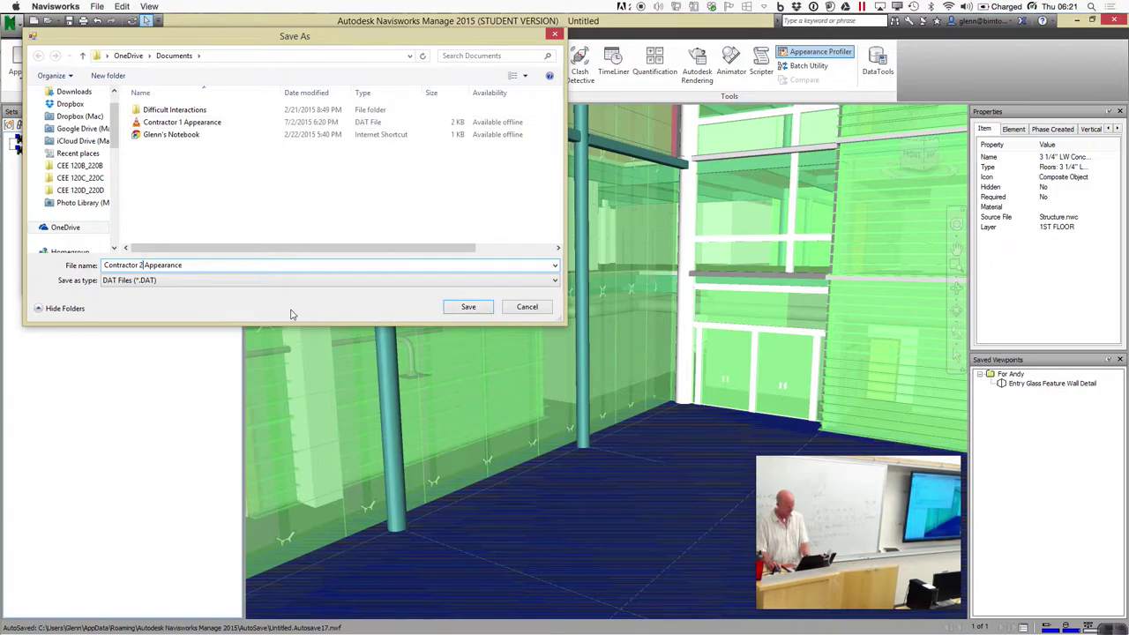
left_click(470, 309)
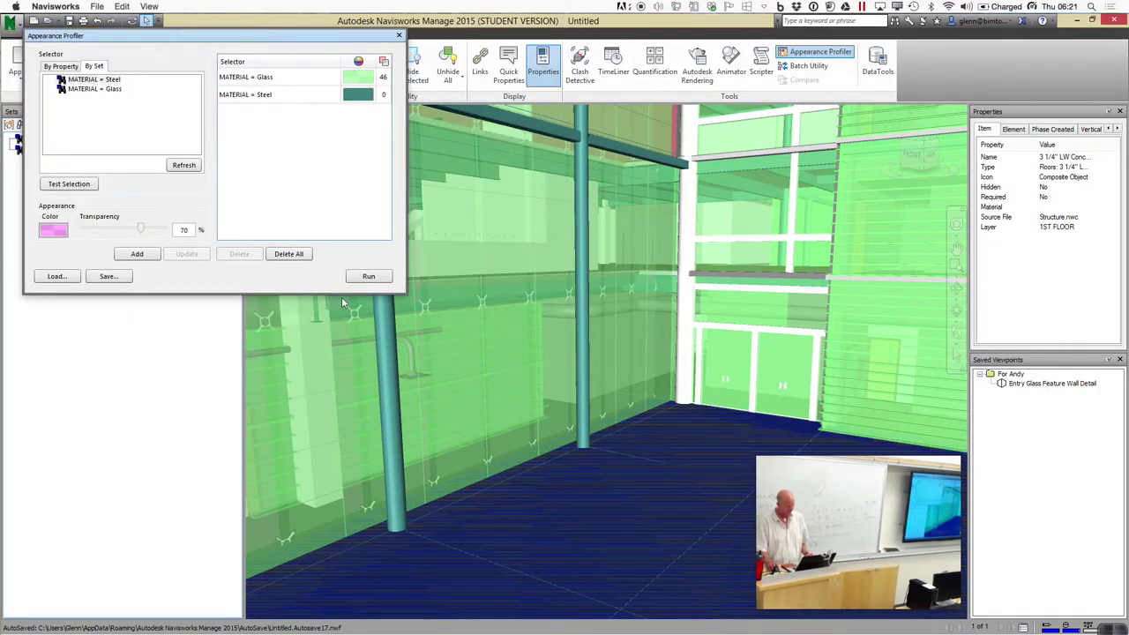
left_click(372, 278)
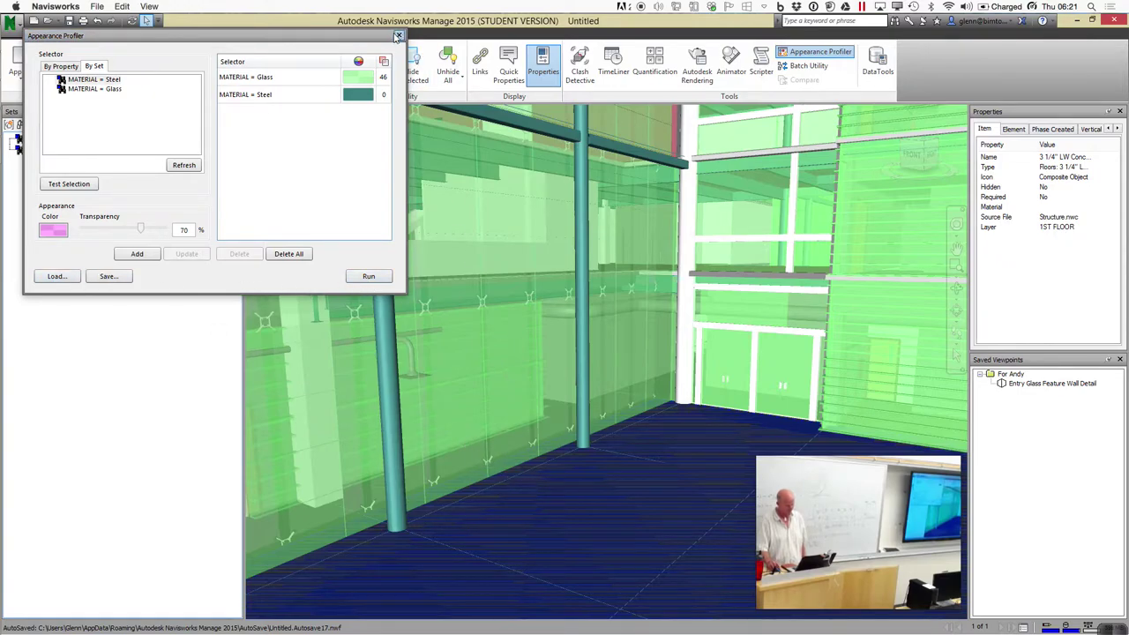
left_click(398, 37)
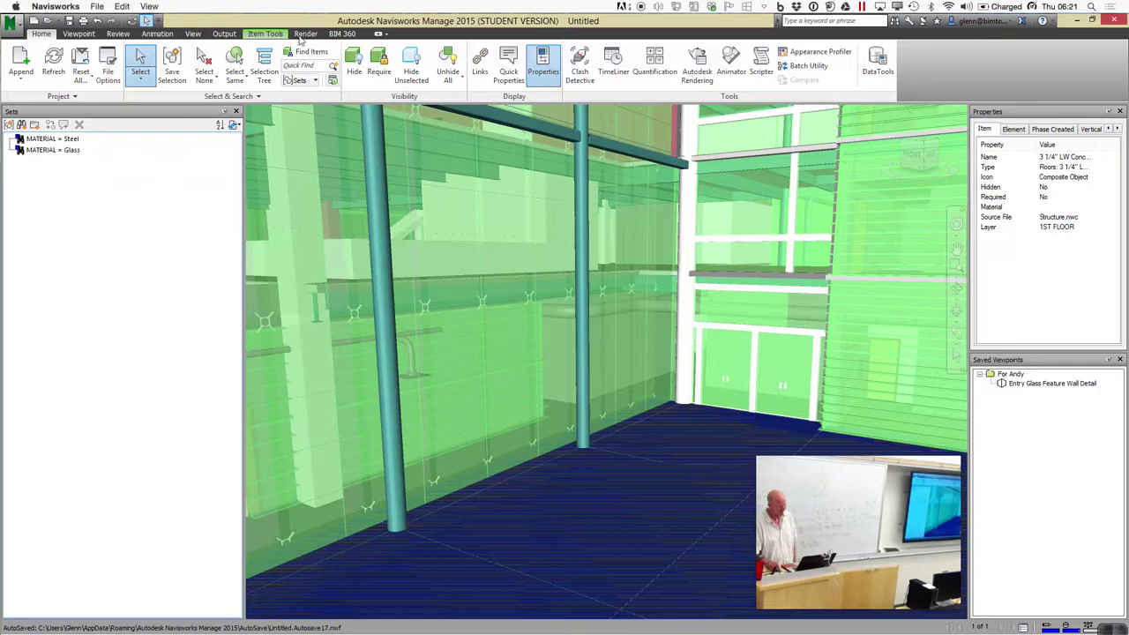
Reset the appearance of the MATERIAL = Steel and MATERIAL = Glass sets, and select the floor slab instead
left_click(281, 35)
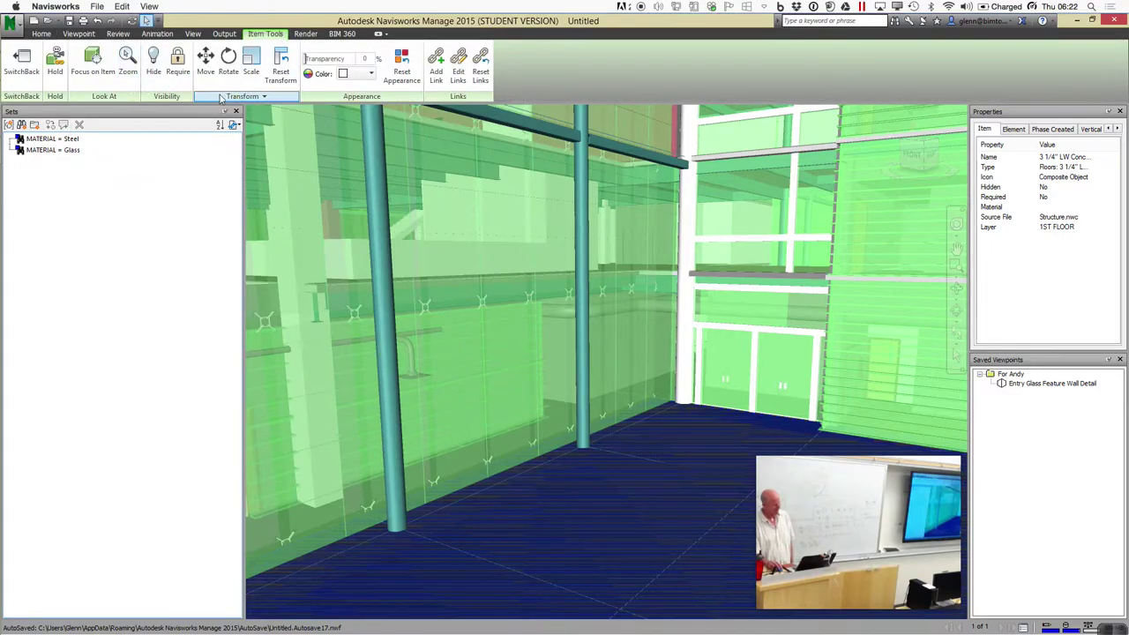
left_click(70, 140)
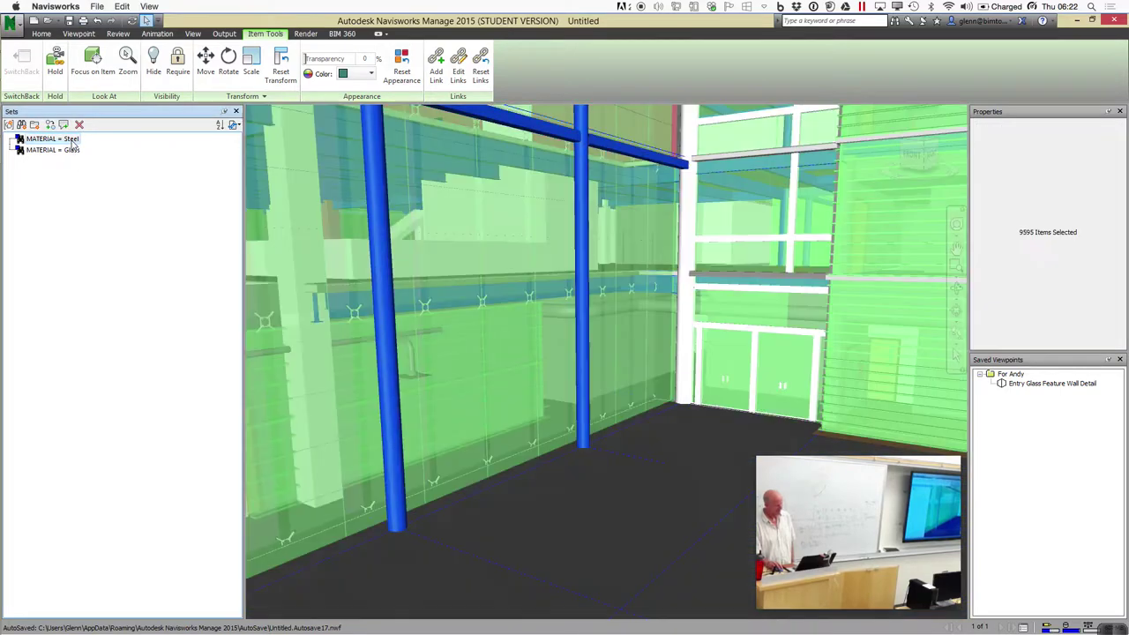
left_click(402, 71)
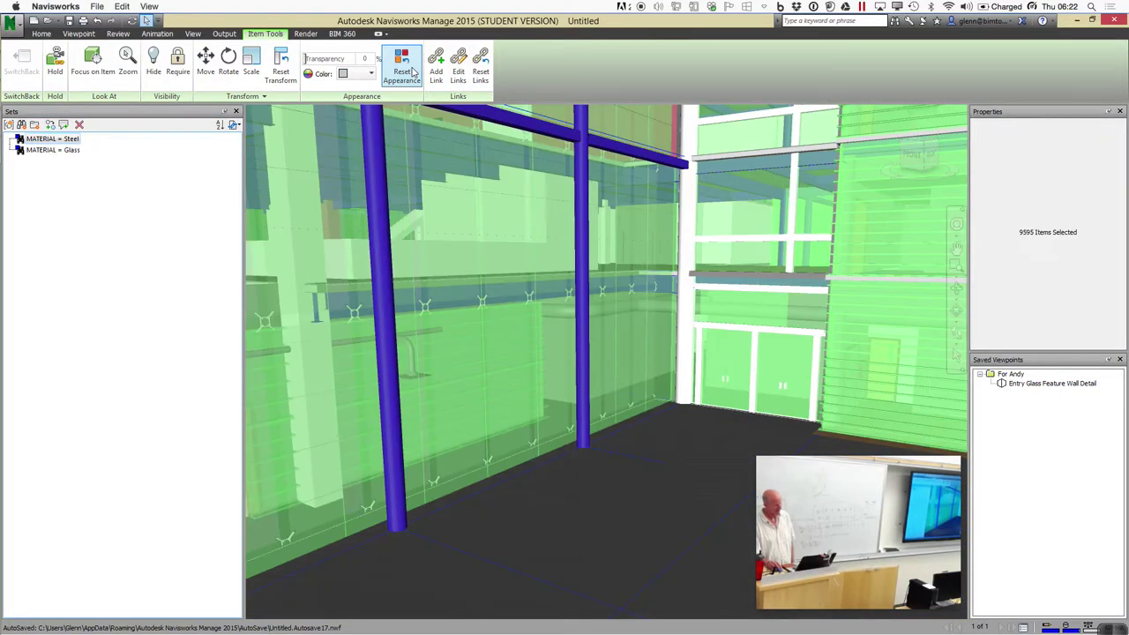
left_click(54, 150)
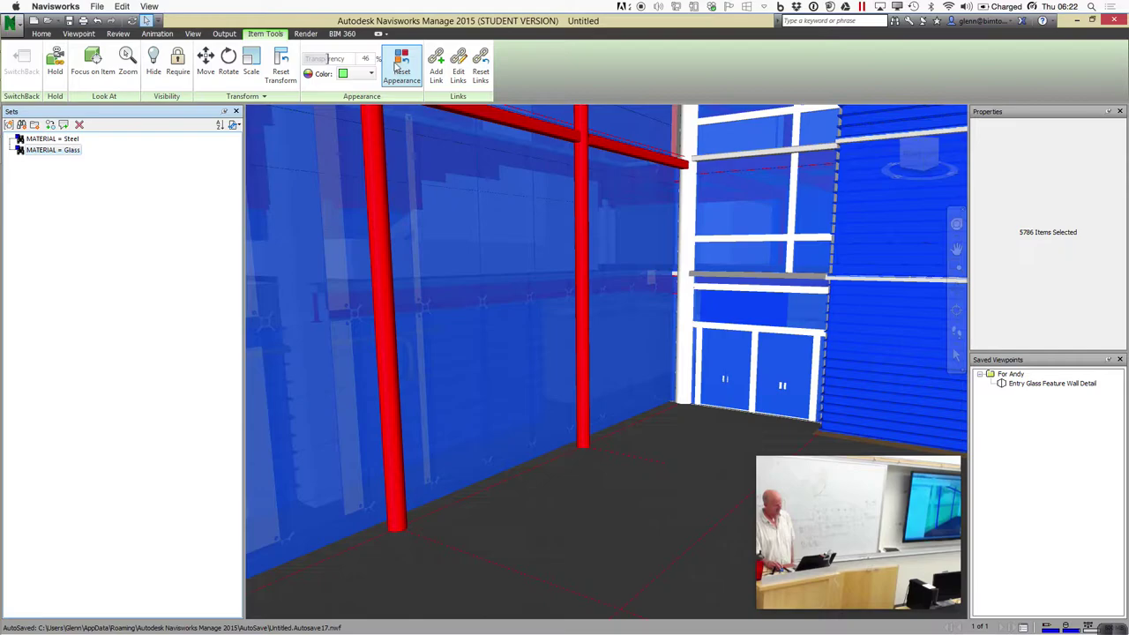
left_click(402, 71)
left_click(597, 552)
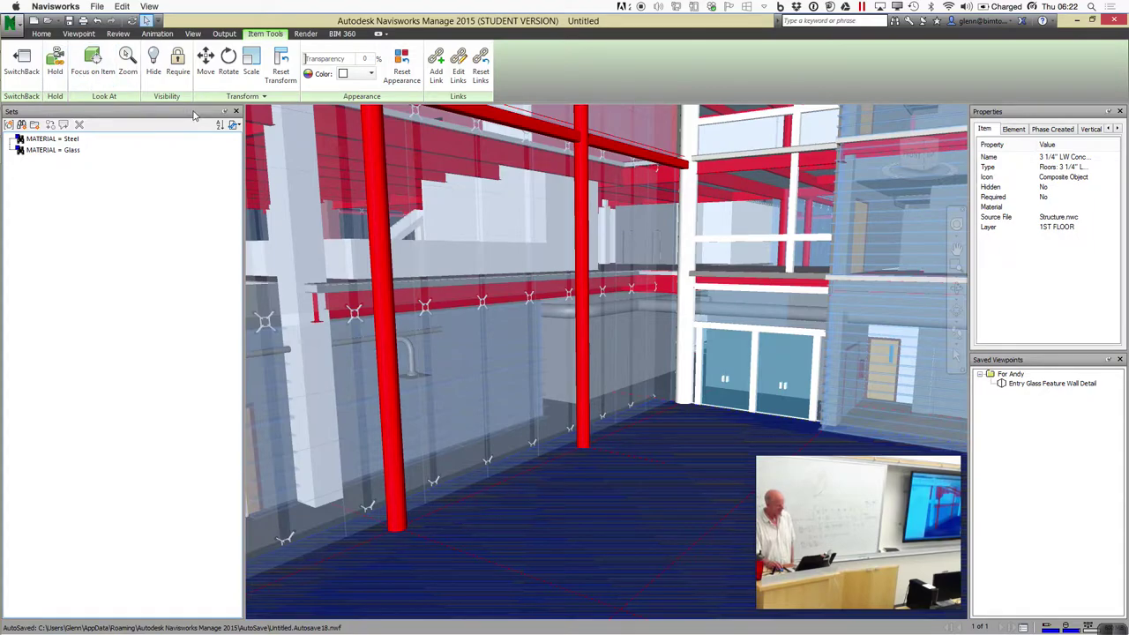
Show the Selection Tree, select all items in the model and bring up their item tools
left_click(41, 34)
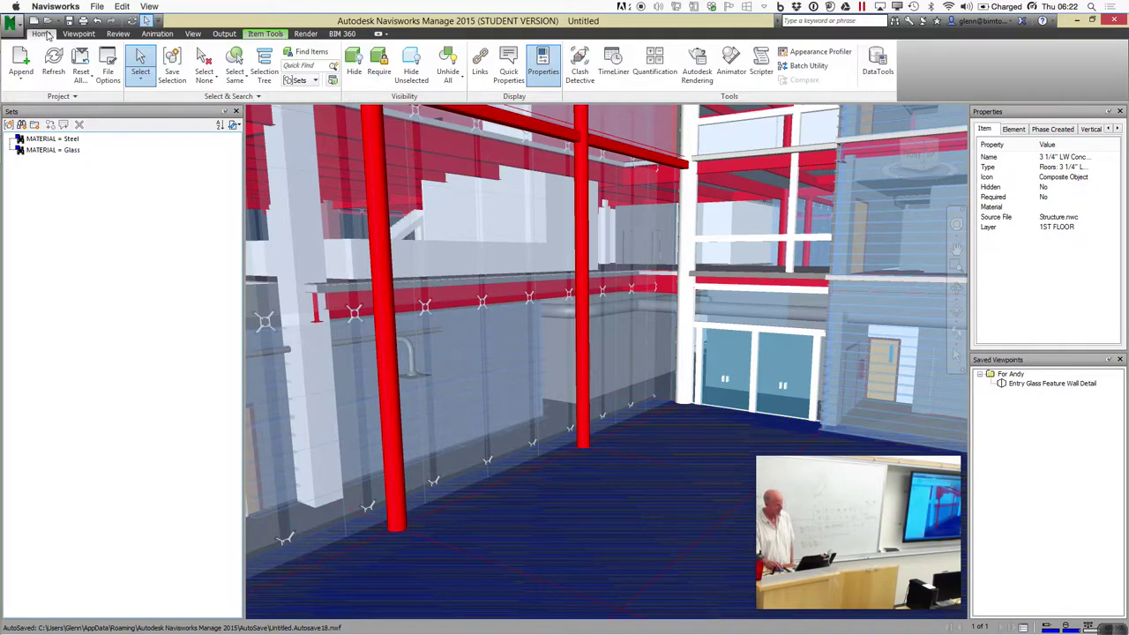
left_click(269, 71)
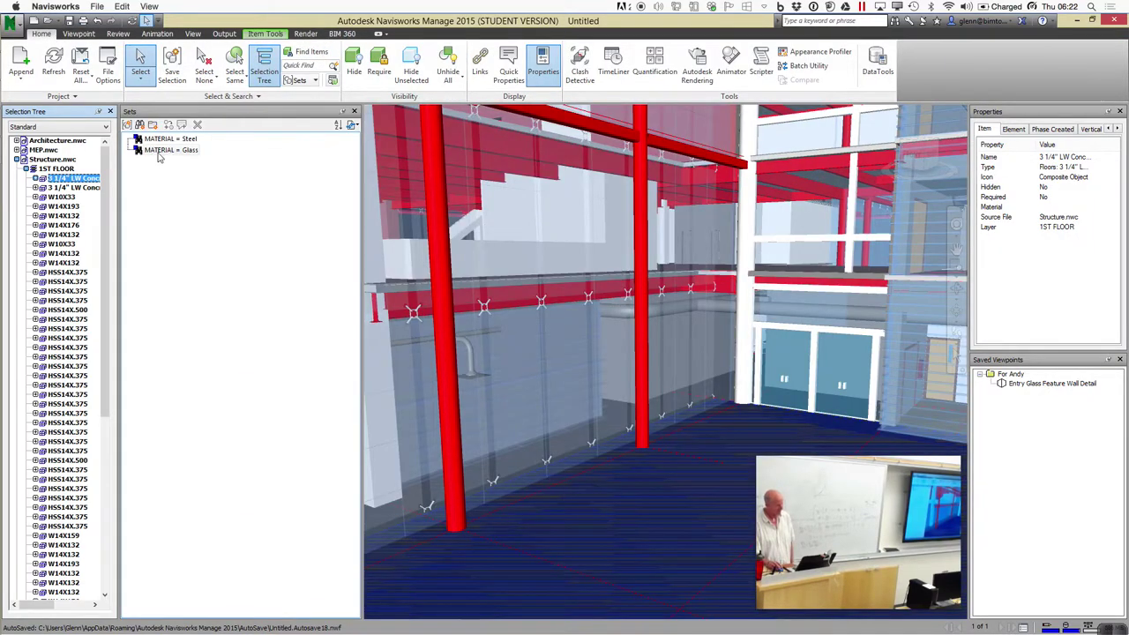
left_click(44, 159)
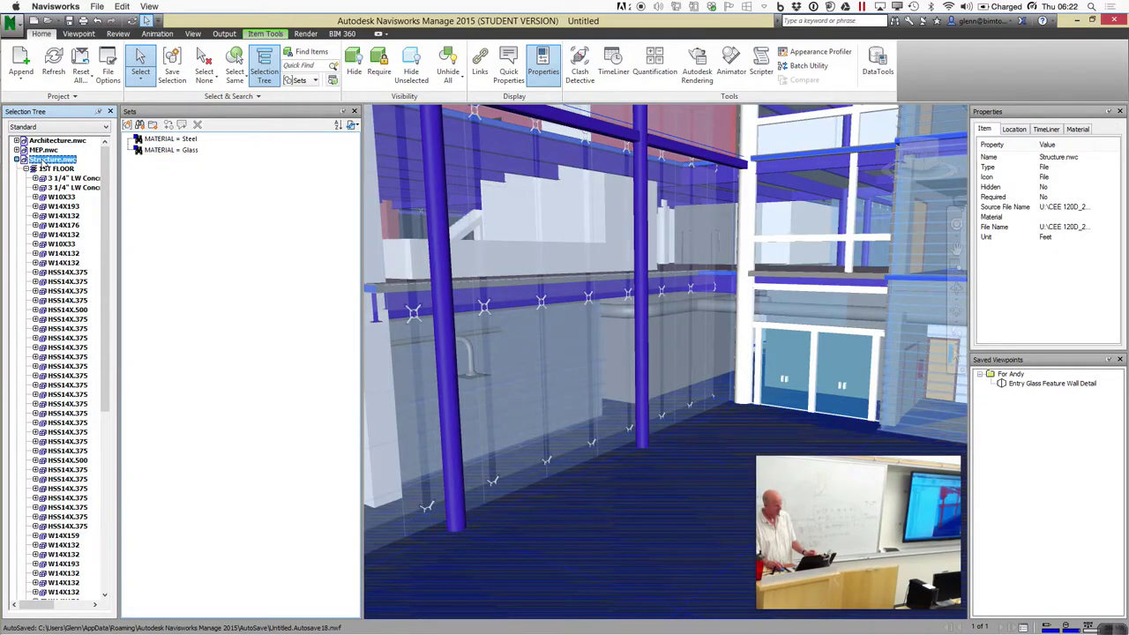
key("Escape")
left_click(203, 76)
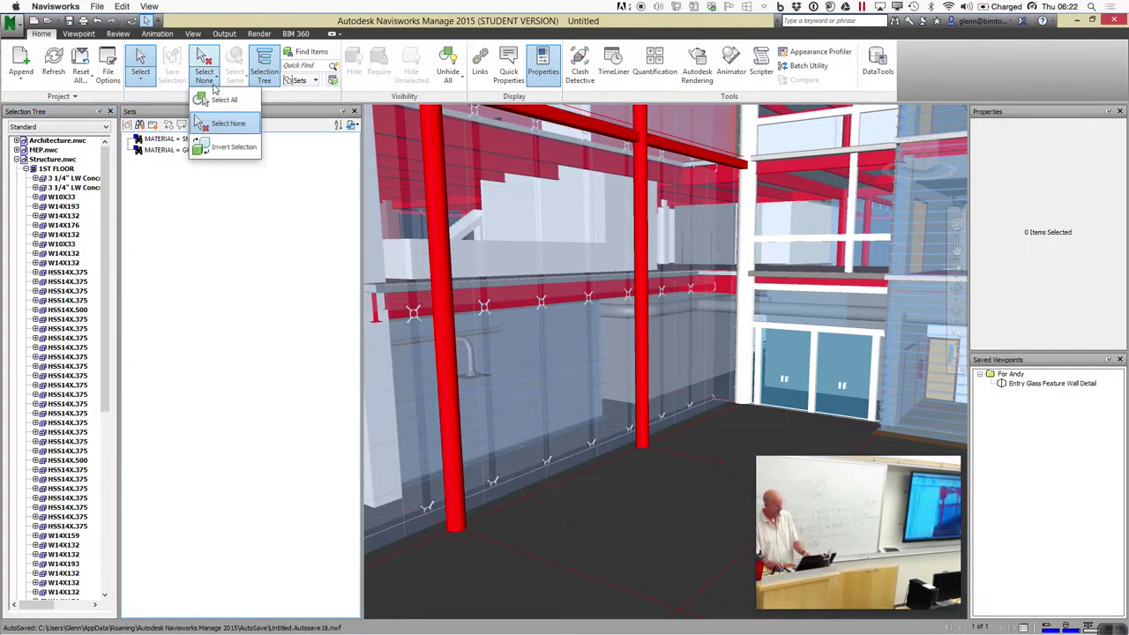
left_click(216, 106)
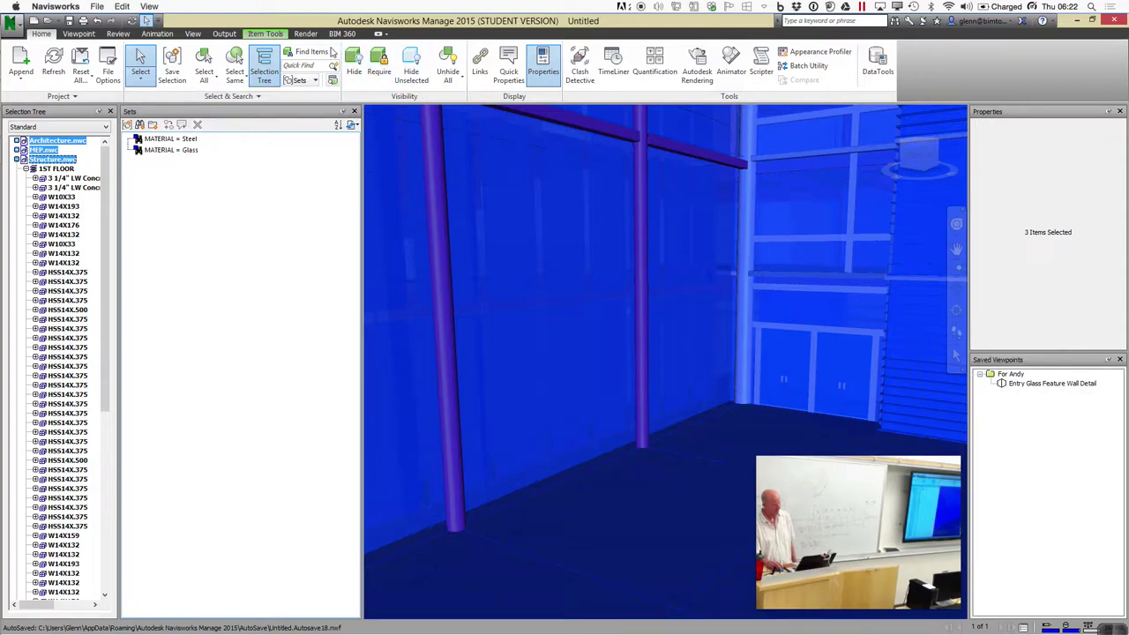
left_click(264, 34)
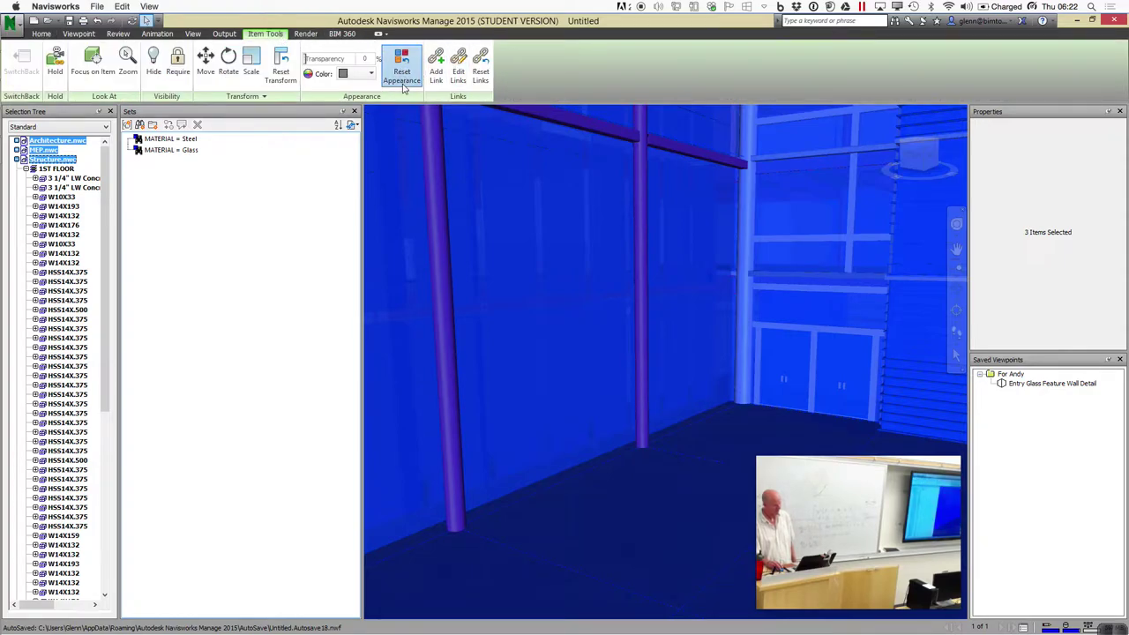
Close the Sets and Selection Tree windows, and replace the whole-model selection with the floor slab
left_click(355, 111)
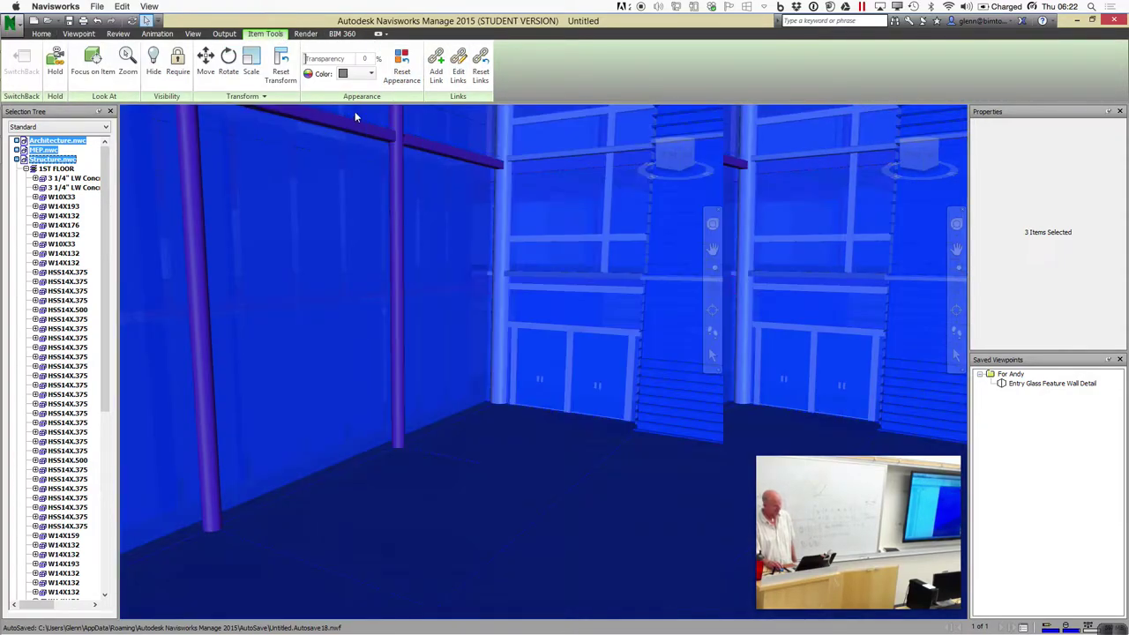
left_click(110, 112)
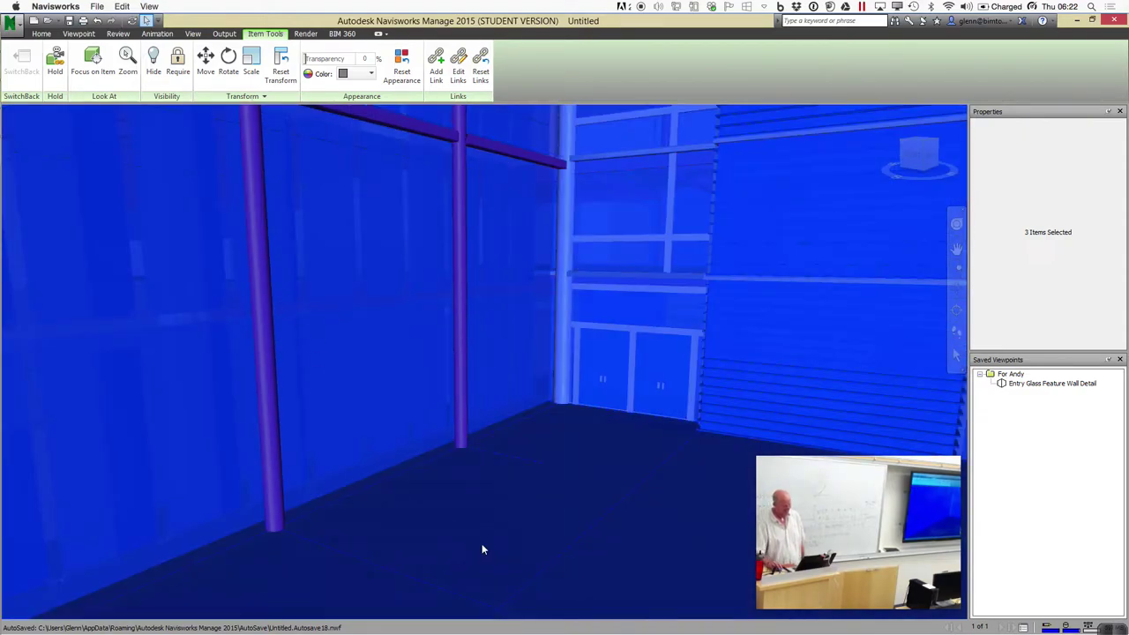
left_click(517, 516)
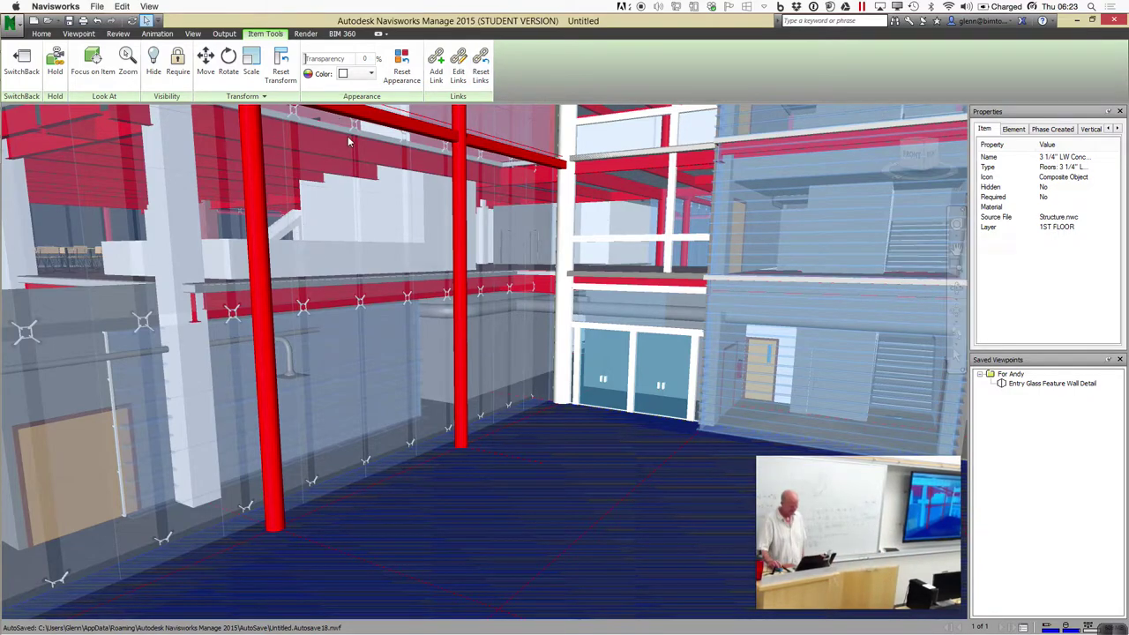
Select the MATERIAL = Glass set and hide all of its items in the model
left_click(67, 373)
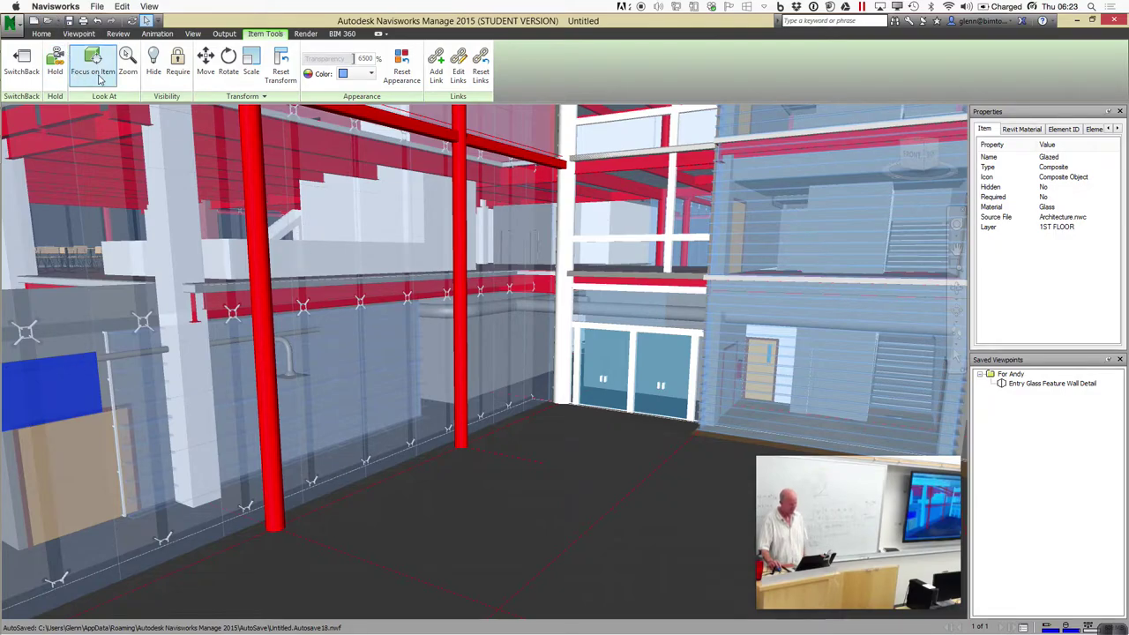
left_click(49, 35)
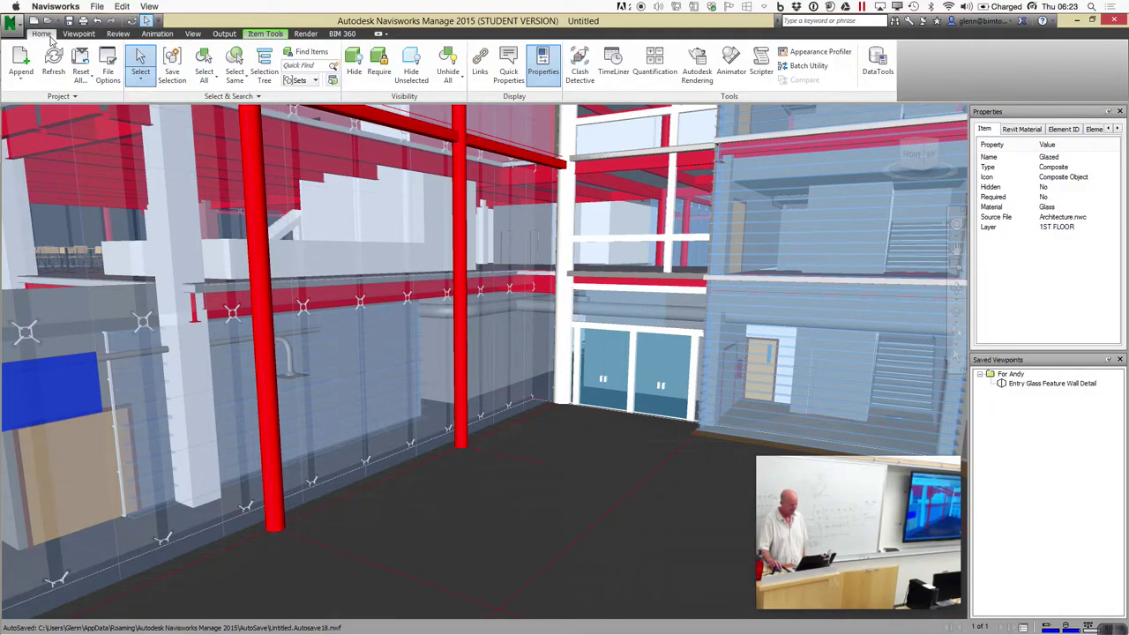
left_click(300, 80)
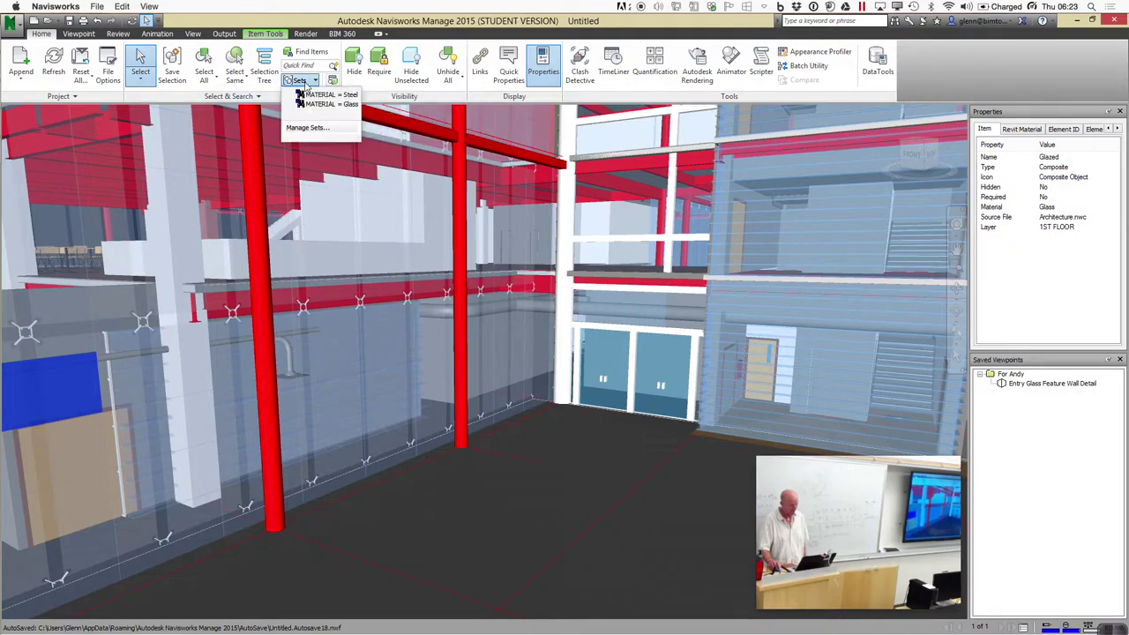
left_click(310, 104)
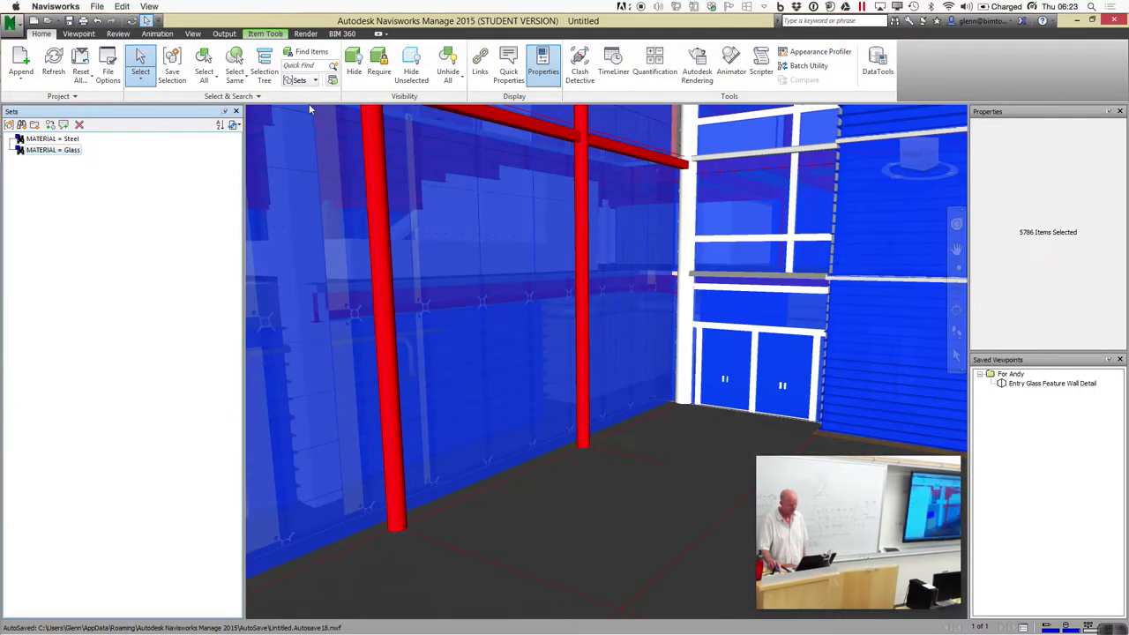
right_click(74, 153)
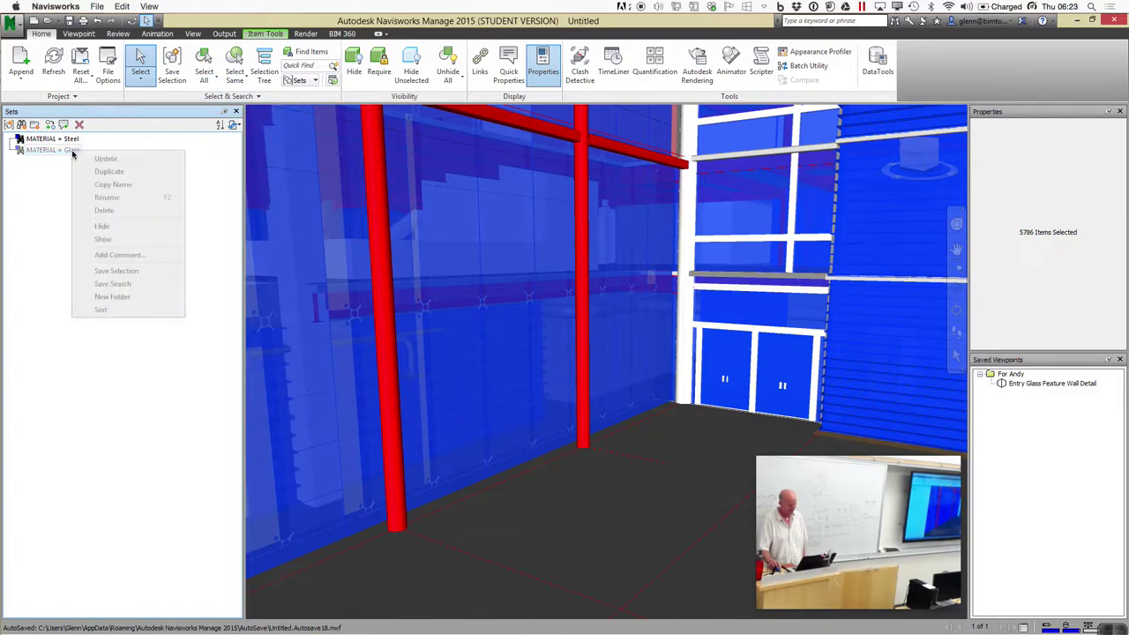
left_click(429, 237)
right_click(432, 237)
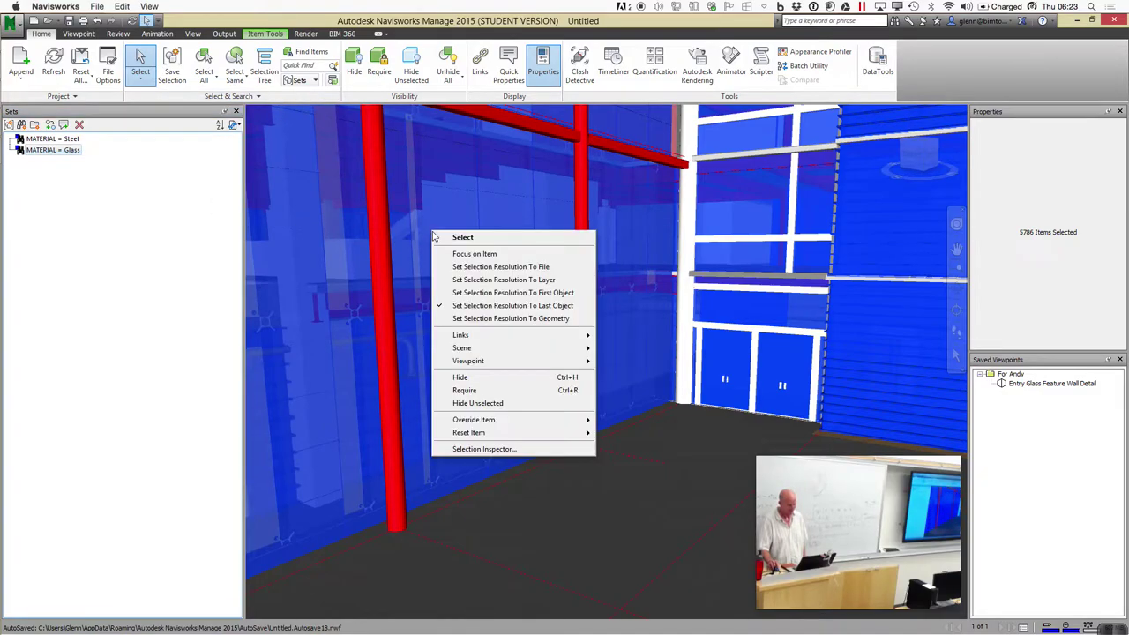
left_click(484, 378)
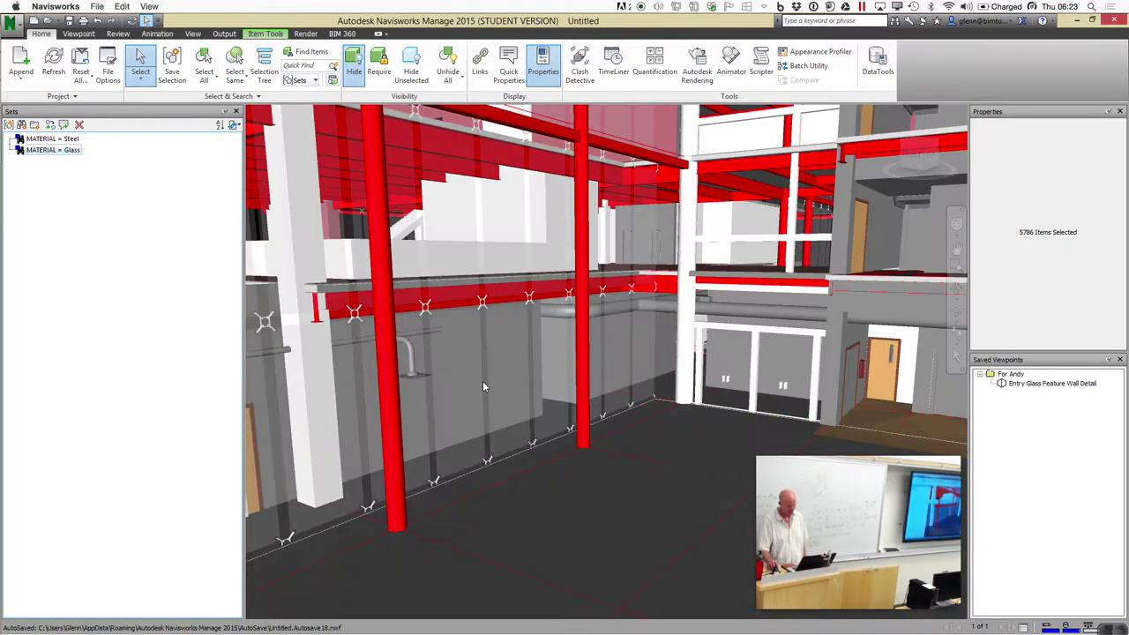
Select the galvanized duct running behind the screen wall and close the Sets window
left_click(279, 354)
left_click(268, 356)
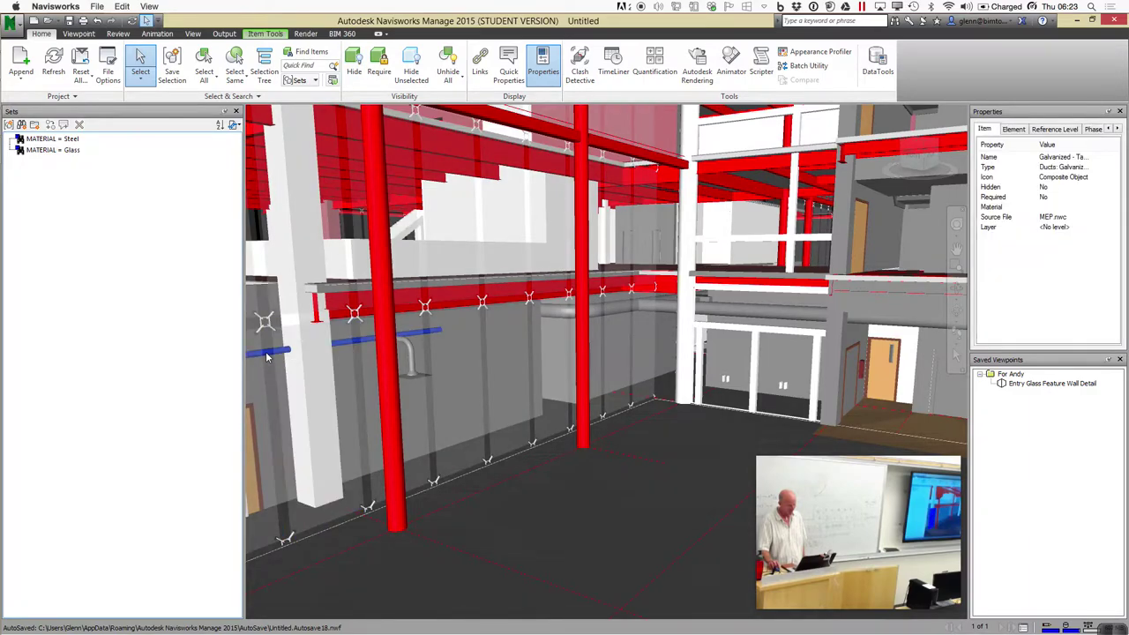
left_click(236, 112)
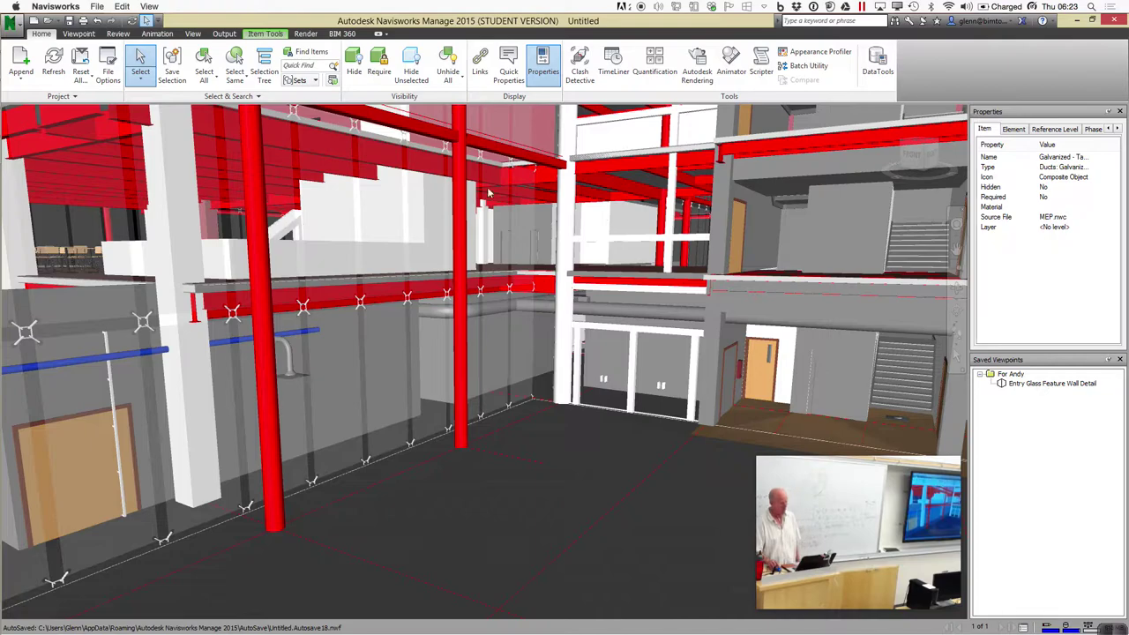
right_click(107, 355)
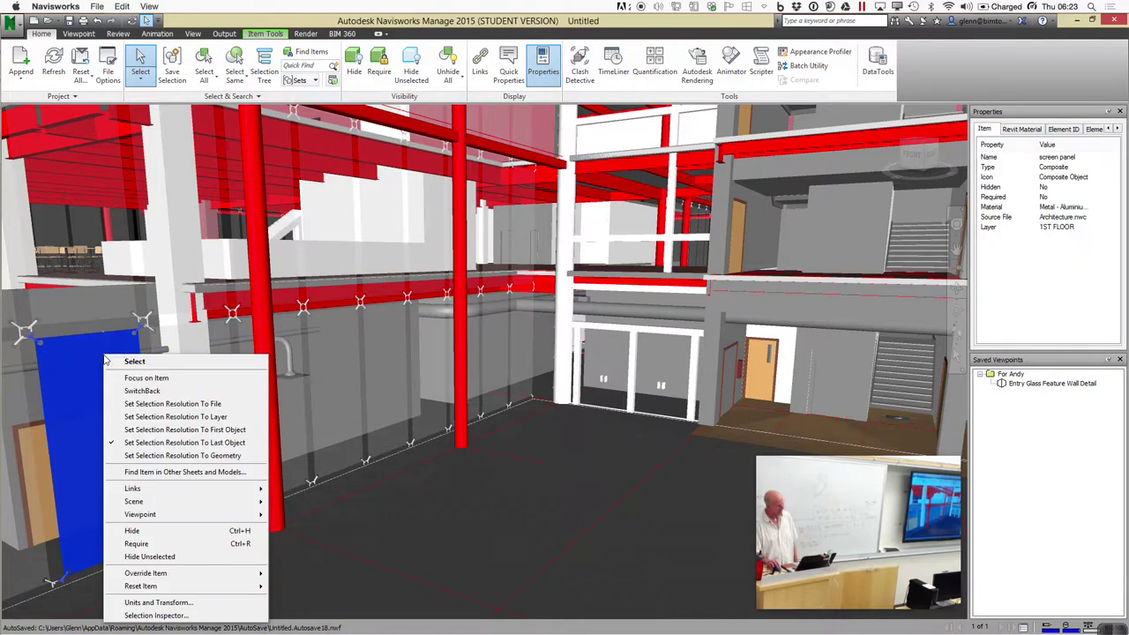
mouse_move(160, 578)
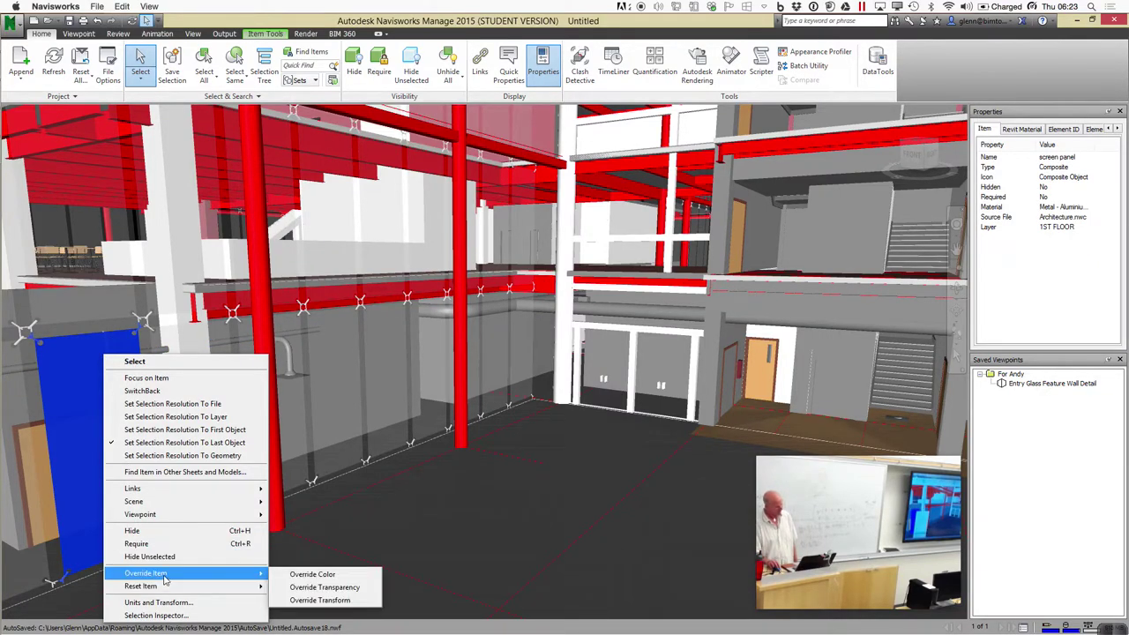
left_click(305, 601)
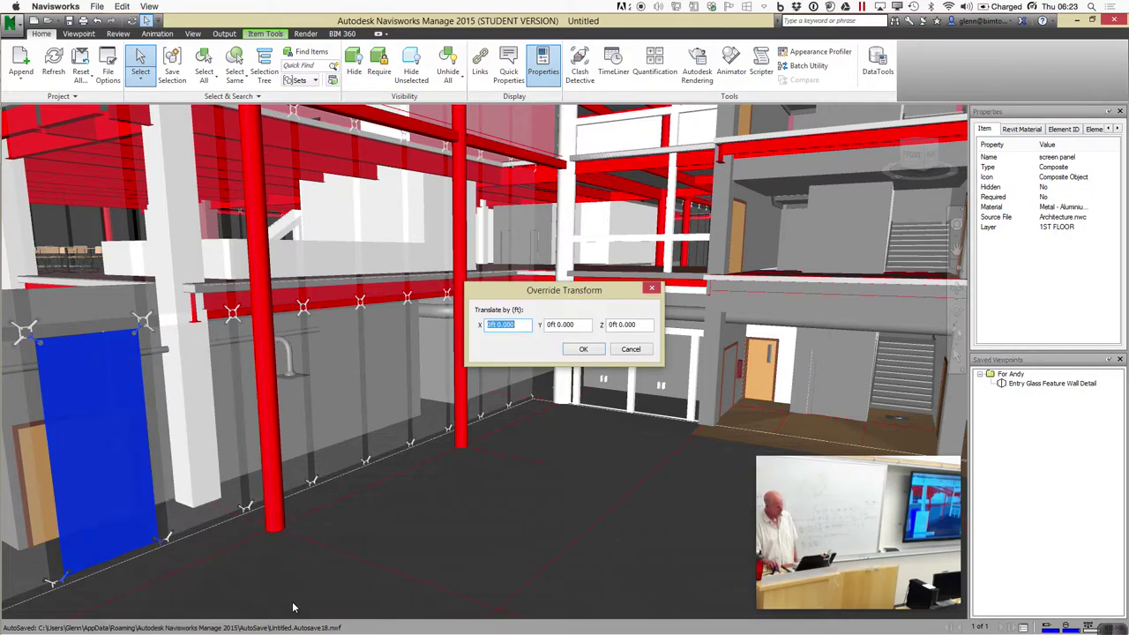
left_click(648, 351)
left_click(308, 518)
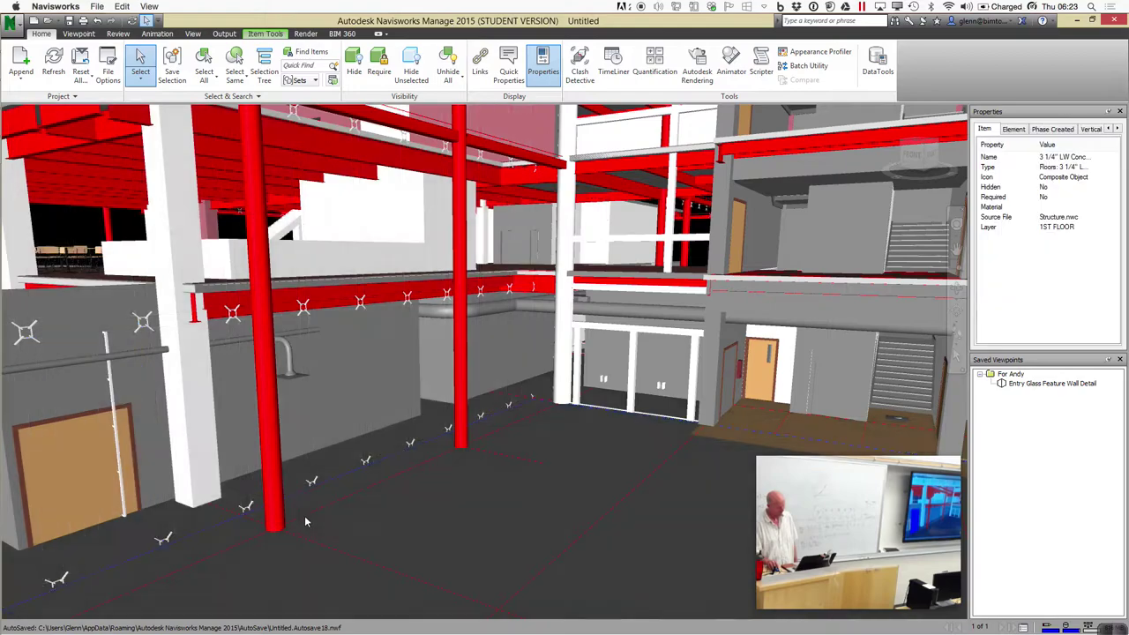
Override the transform of the galvanized duct behind the screen wall, translating it 3 ft in X, and deselect it
left_click(147, 355)
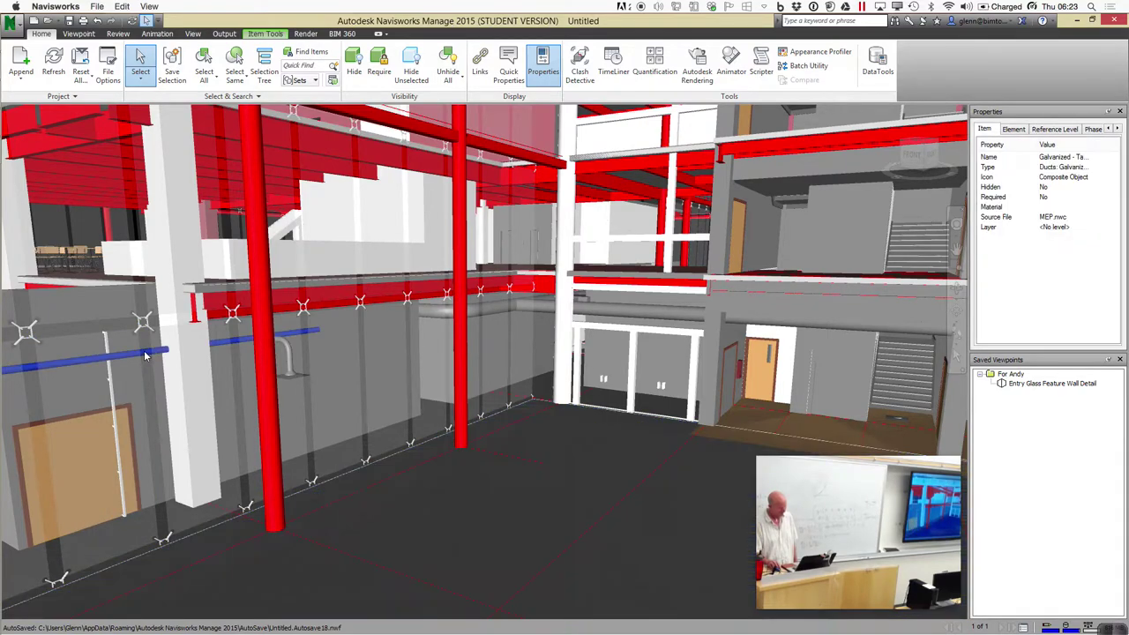
right_click(146, 356)
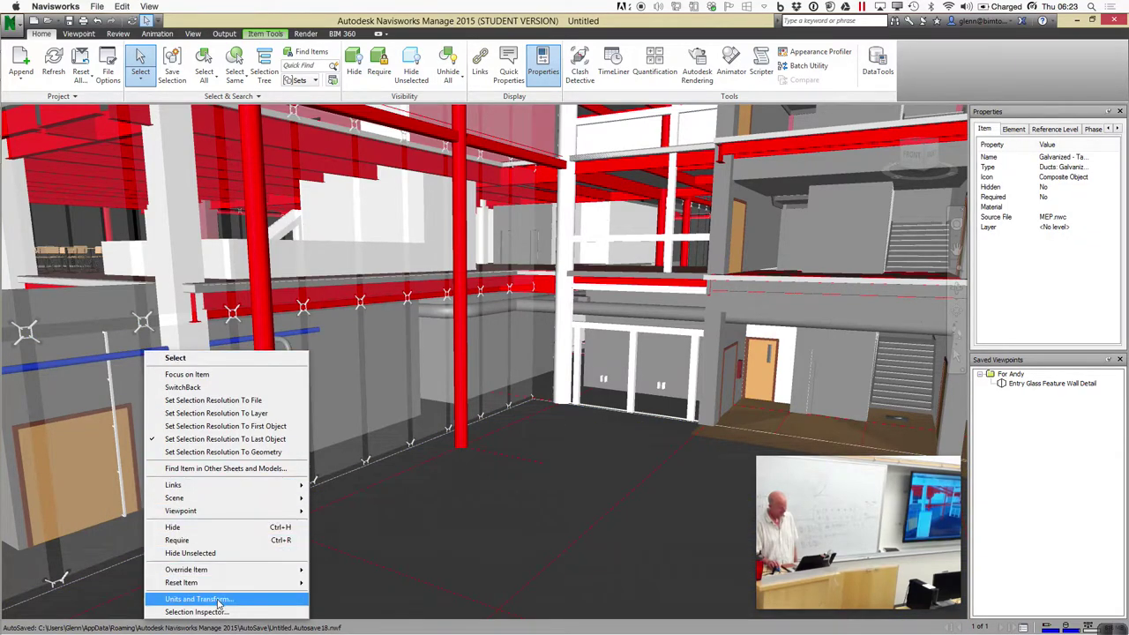
mouse_move(231, 570)
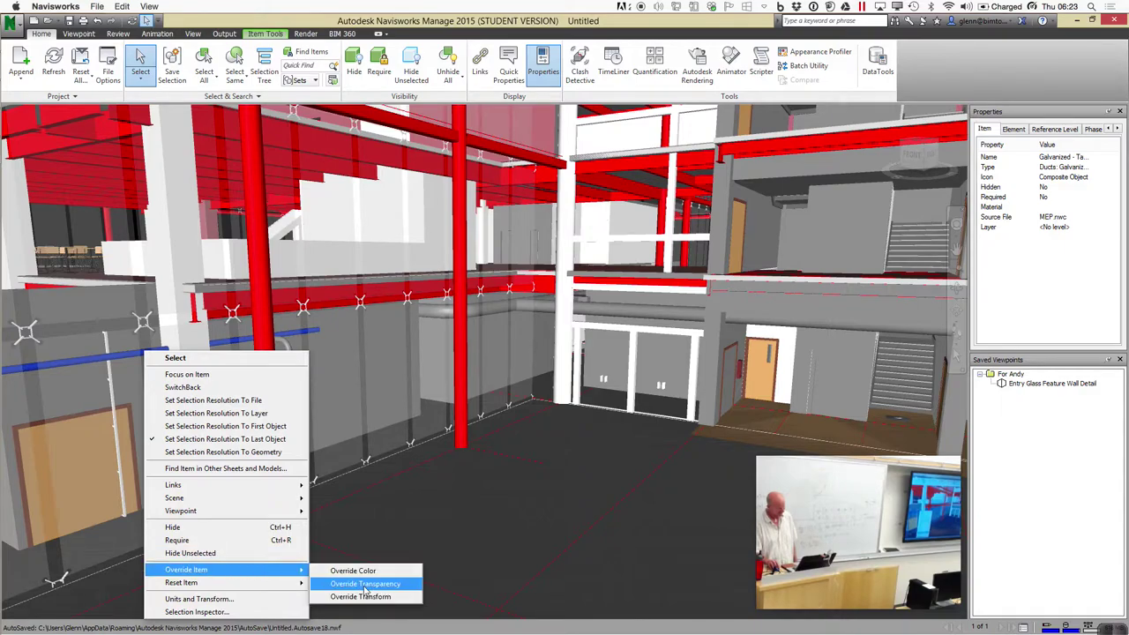
left_click(360, 597)
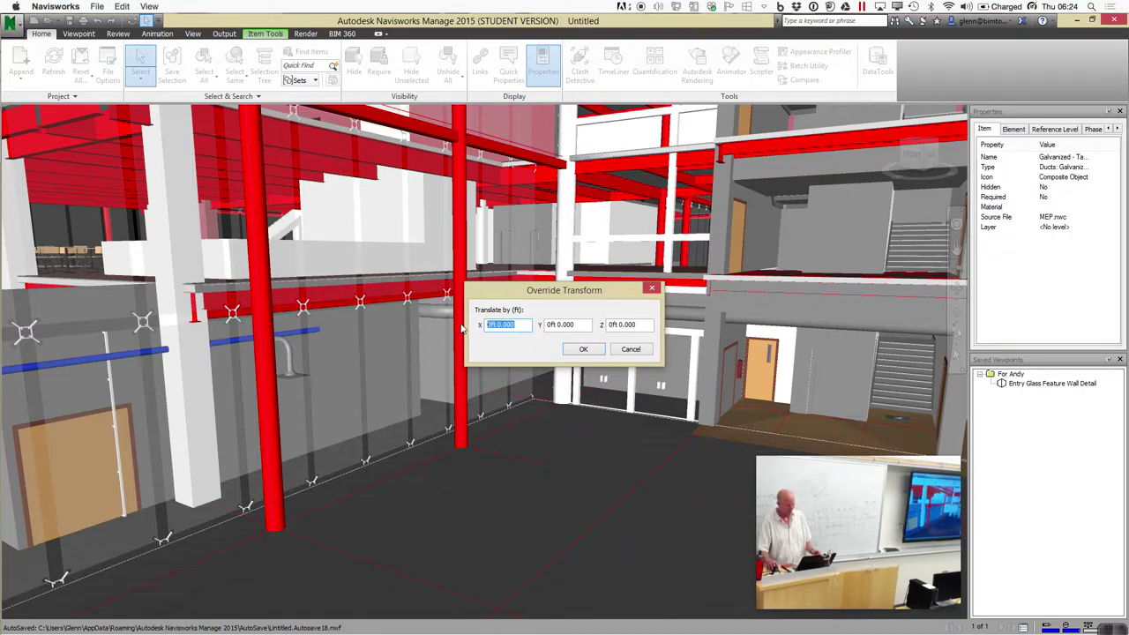
type("3")
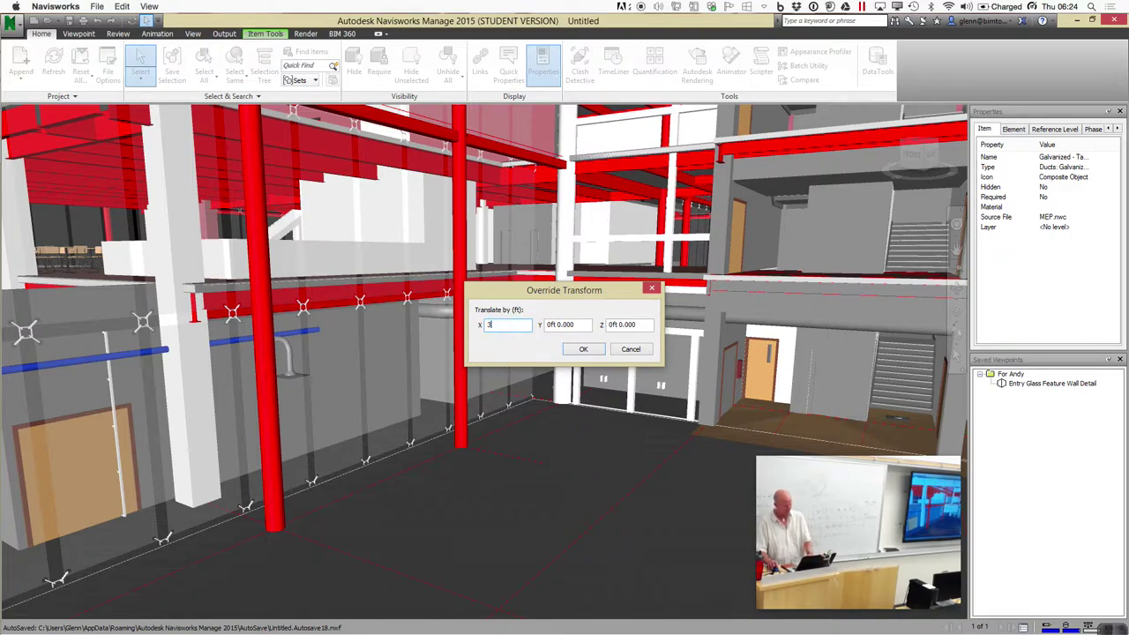
left_click(583, 349)
left_click(544, 498)
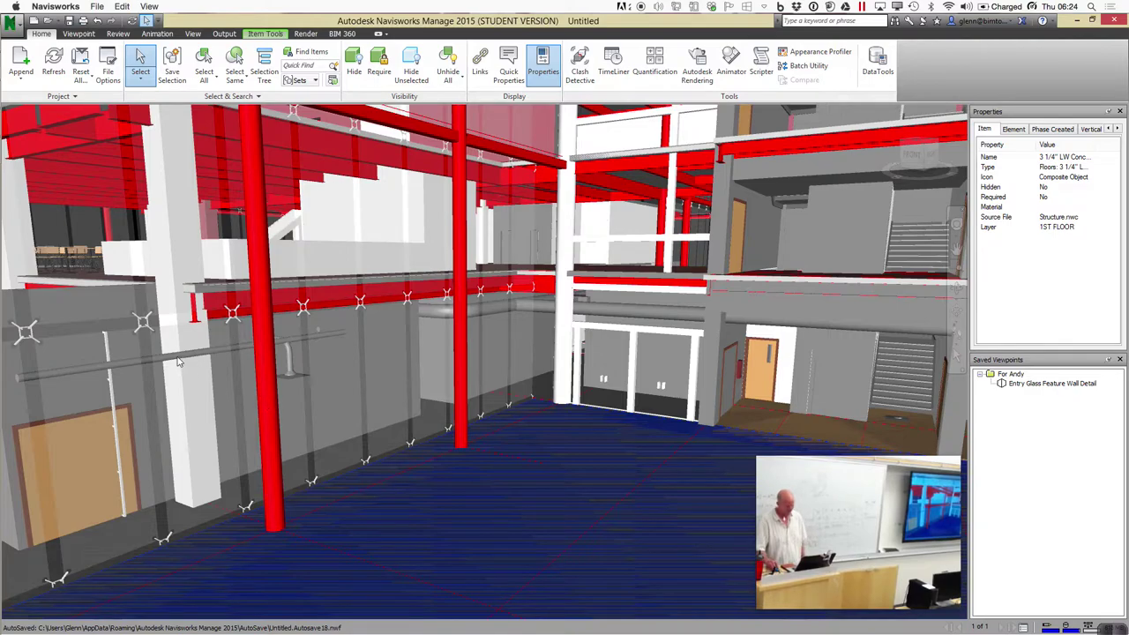
Undo the duct's transform override and select the floor slab instead
left_click(96, 20)
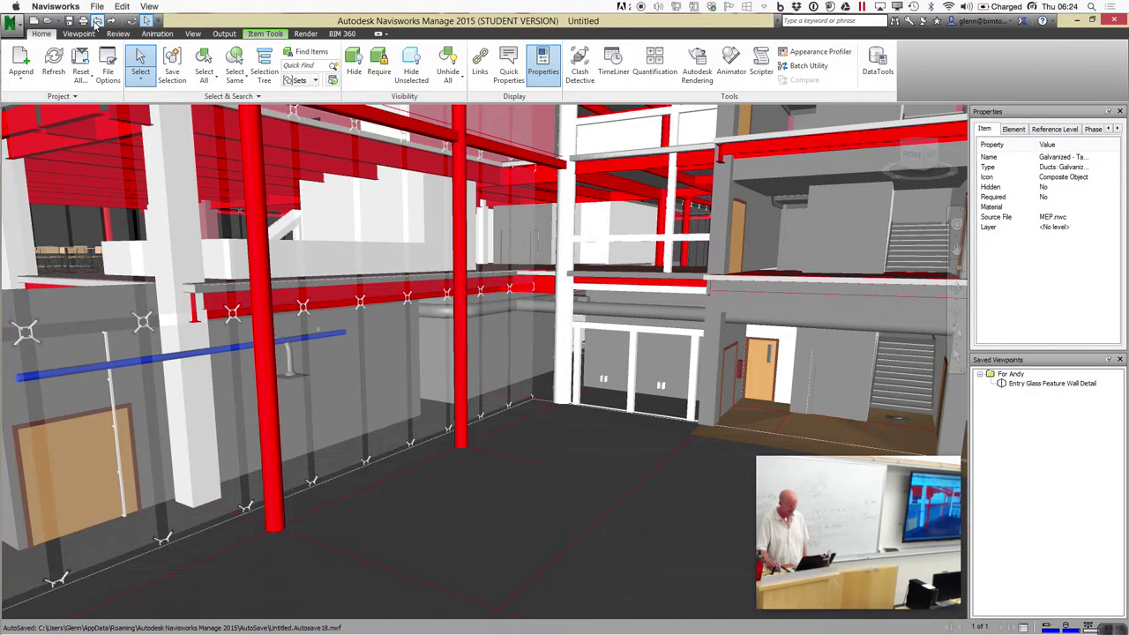
left_click(96, 21)
left_click(473, 497)
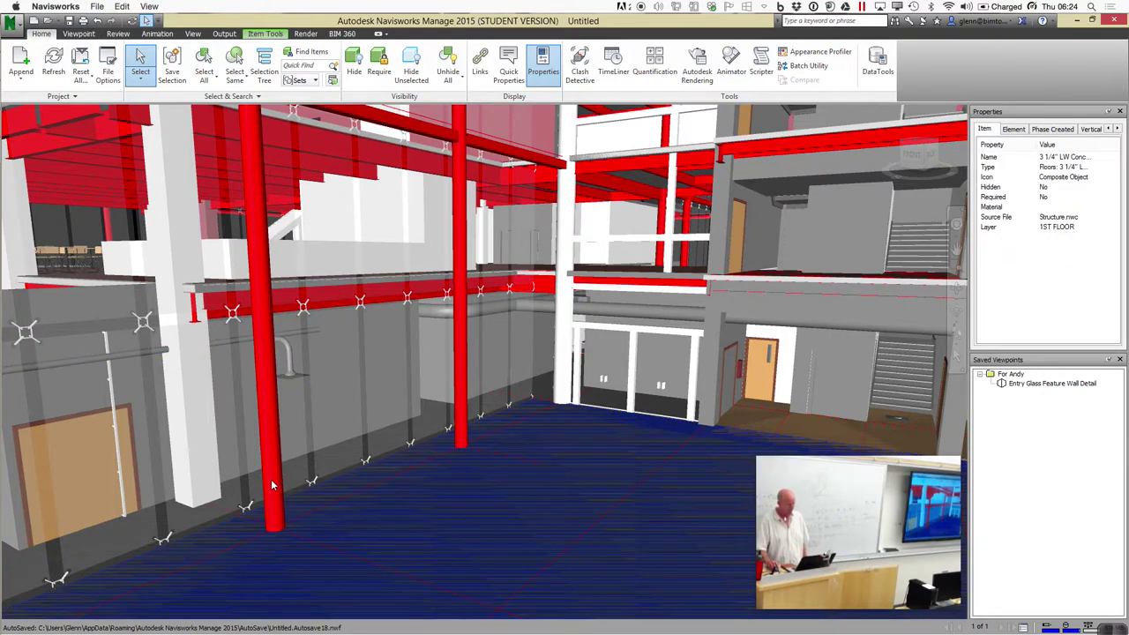
Override the transform of the nearest round steel column, translating it 6 ft in X, and select the floor slab
left_click(272, 485)
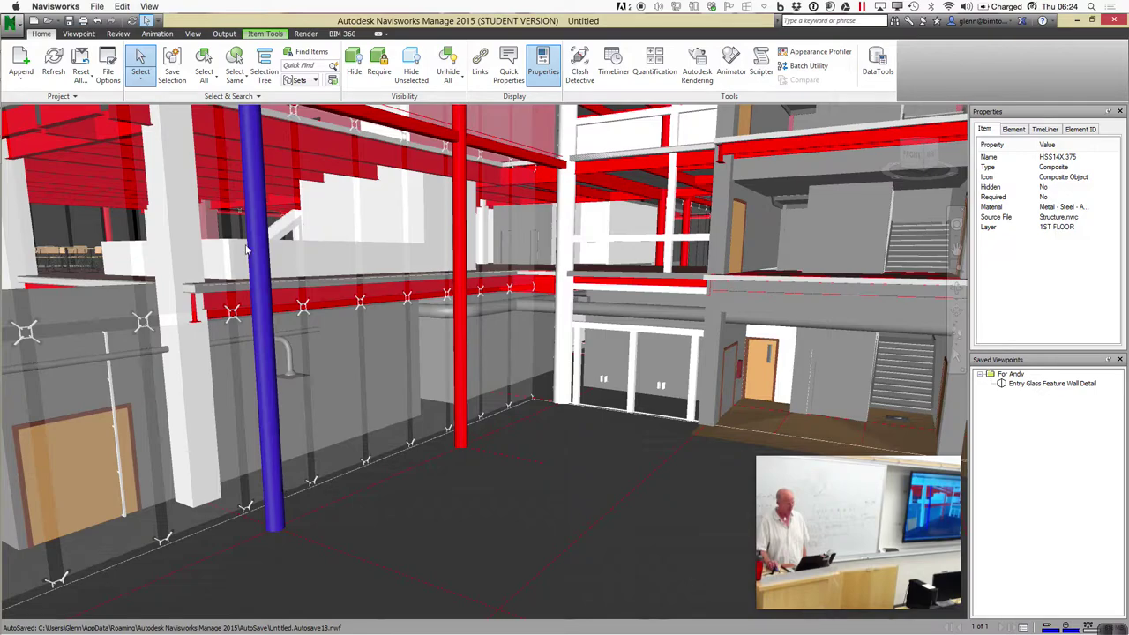
right_click(260, 262)
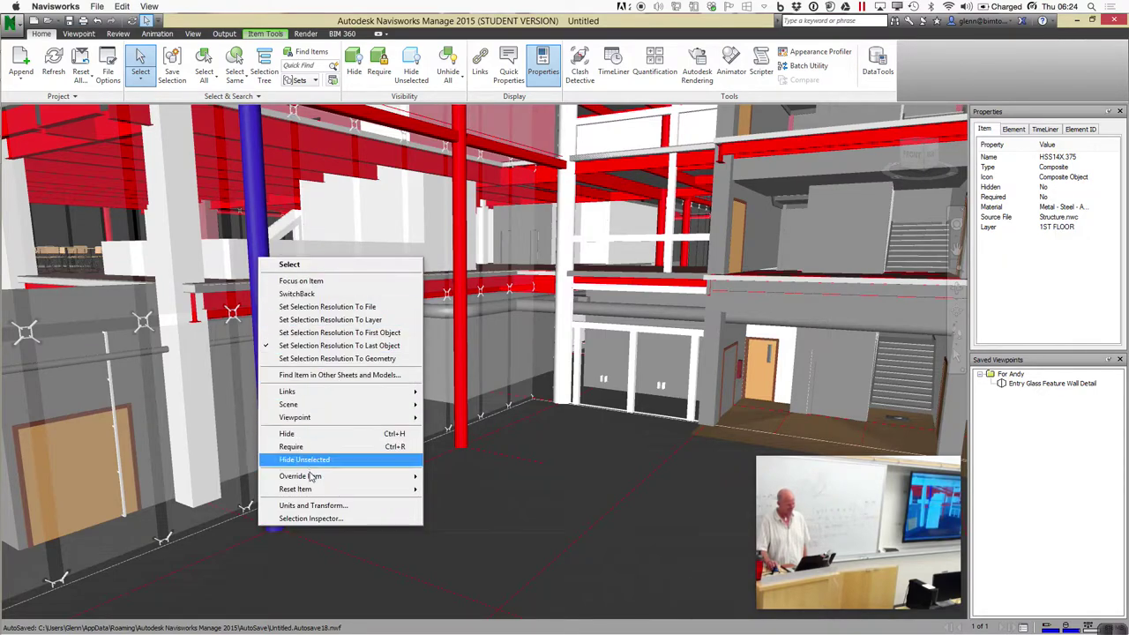
mouse_move(406, 476)
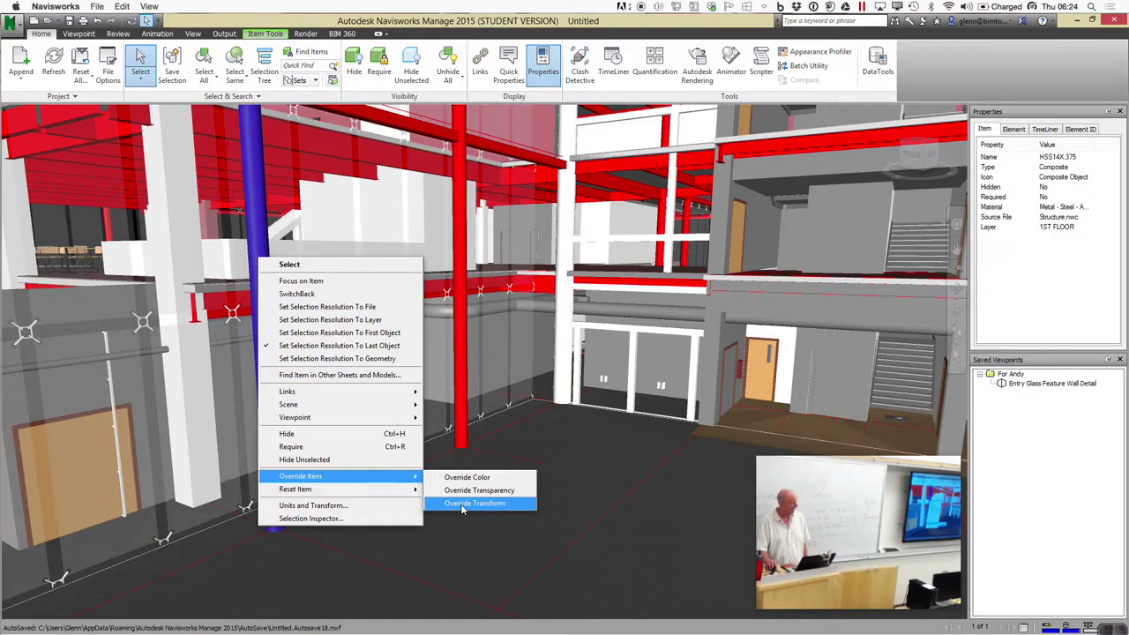
left_click(461, 509)
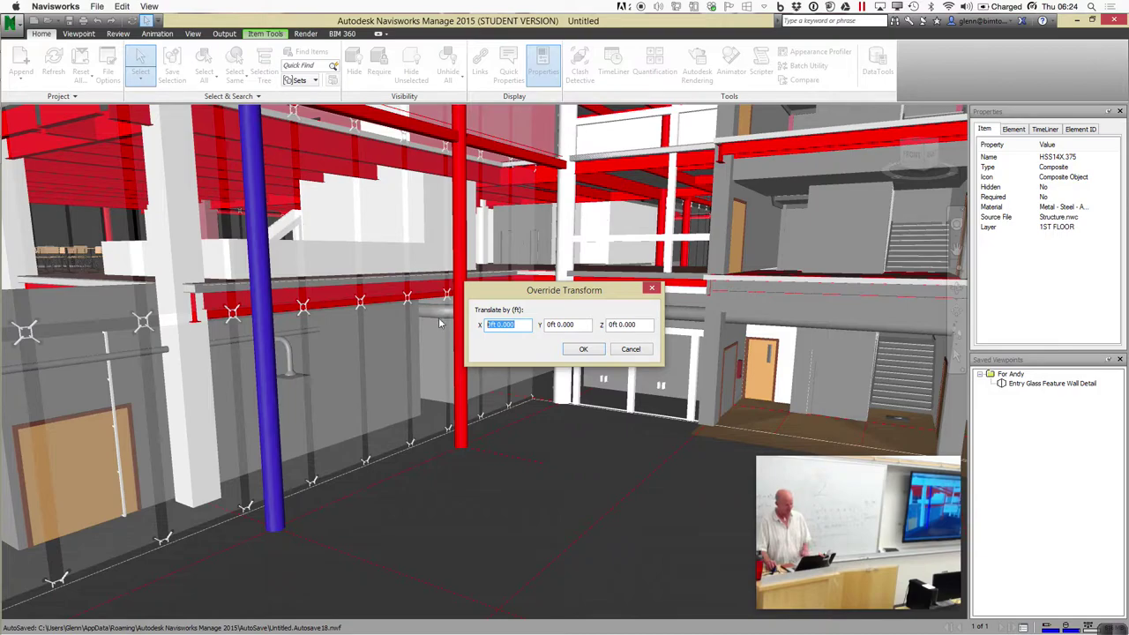
type("6")
left_click(583, 350)
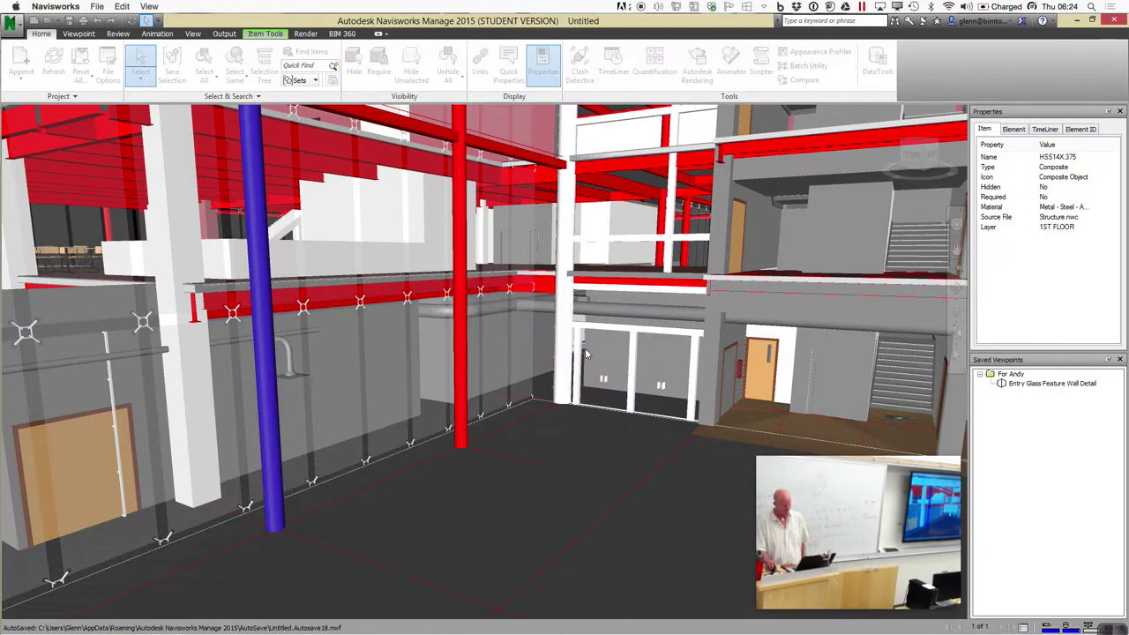
left_click(491, 456)
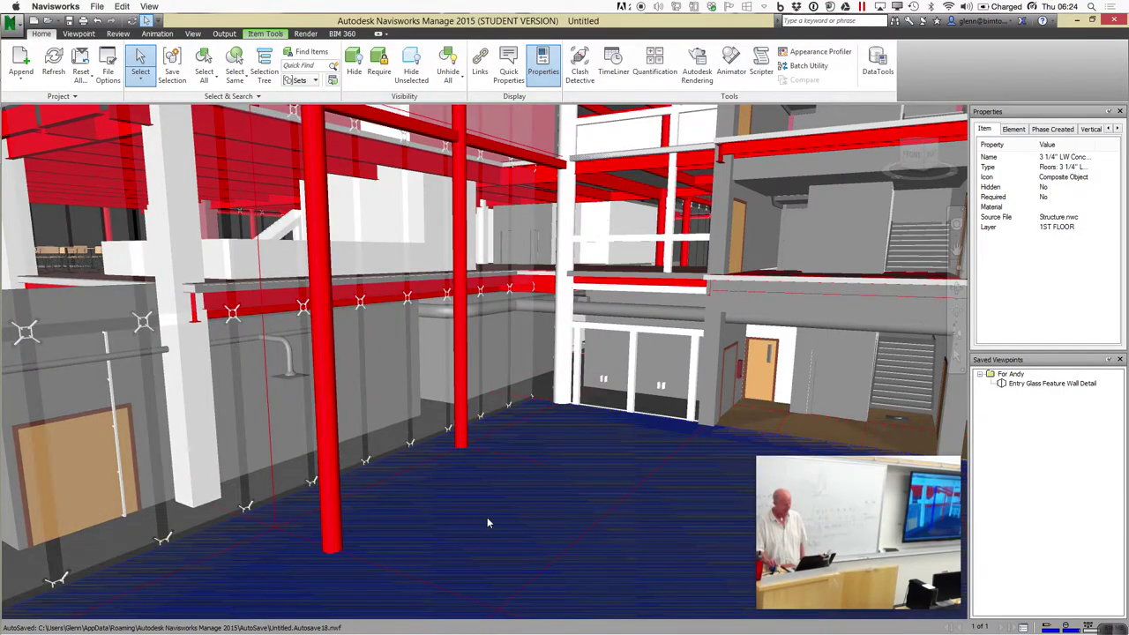
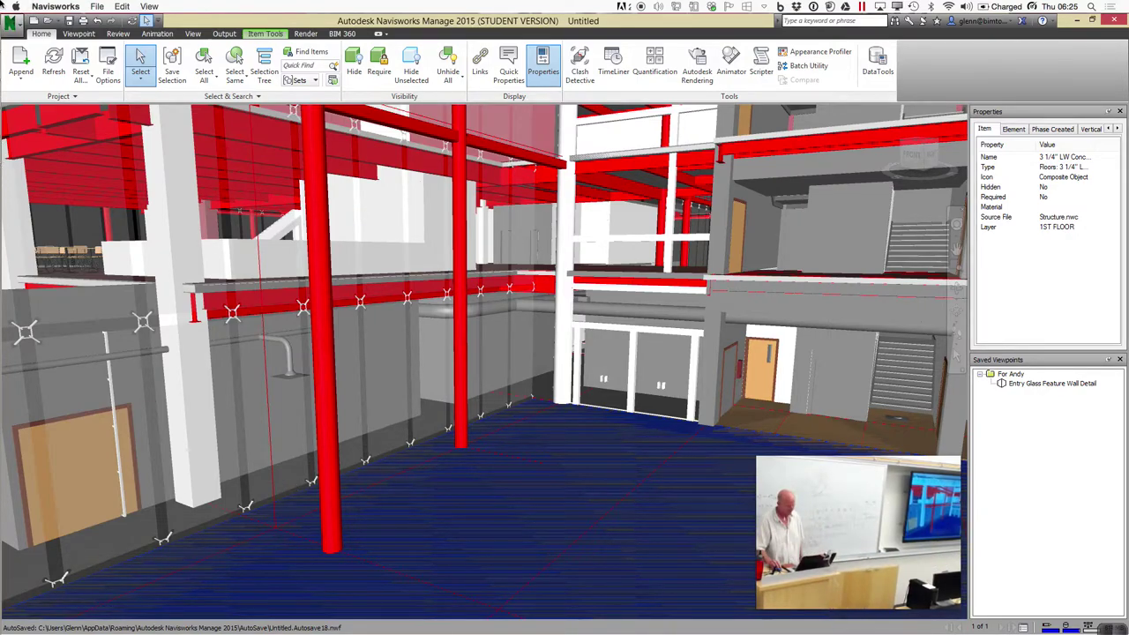
Set the viewpoint's render style mode to Full Render
left_click(78, 33)
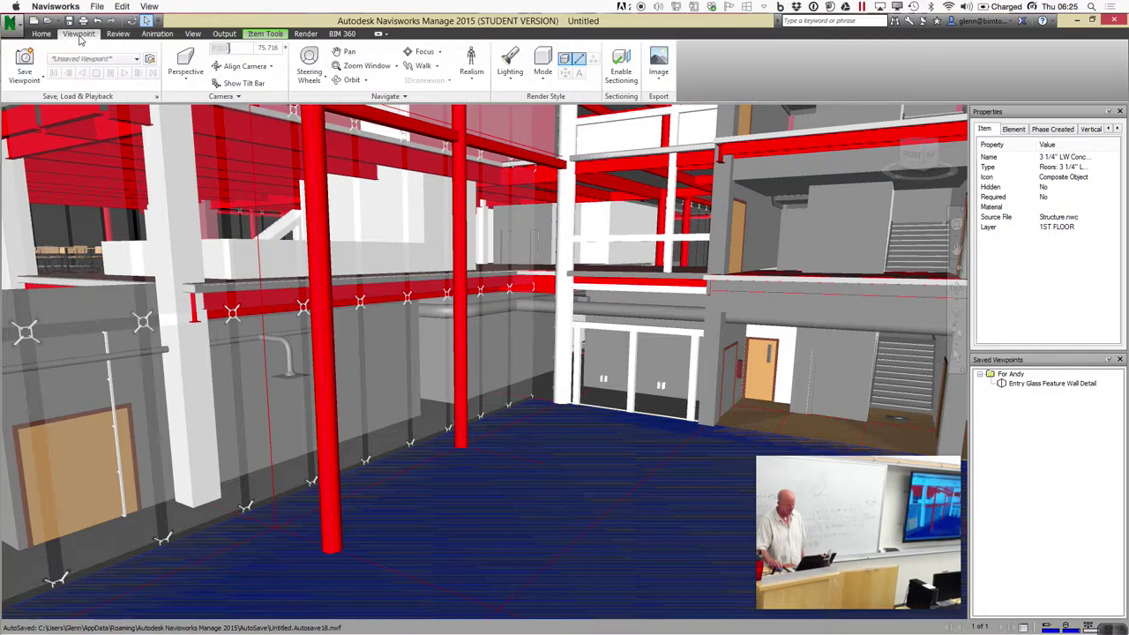
left_click(541, 79)
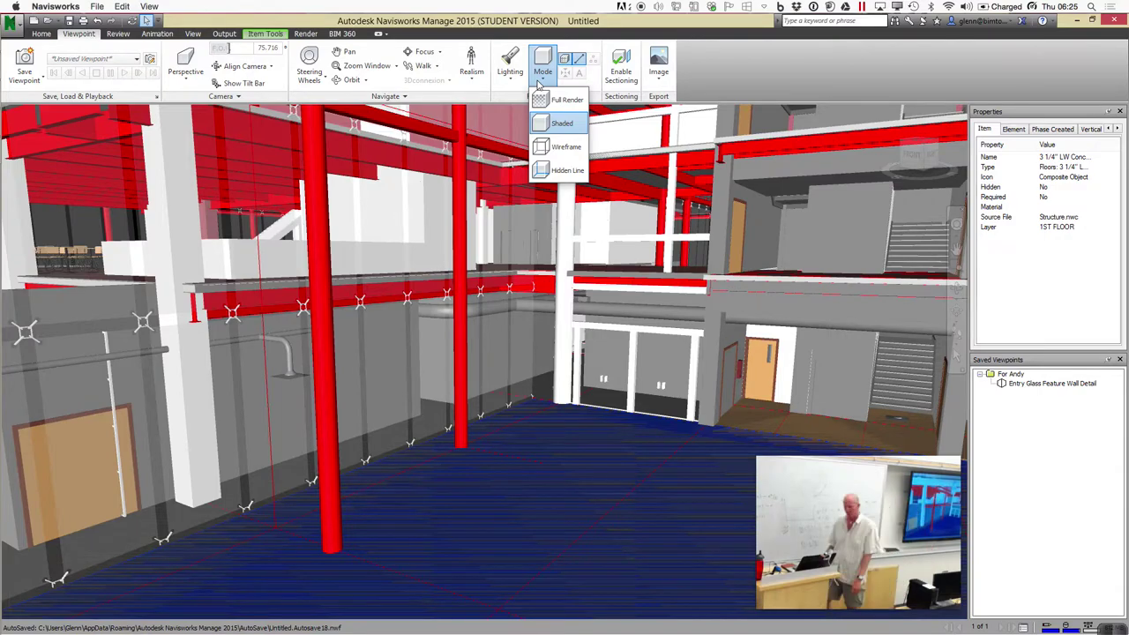
left_click(555, 99)
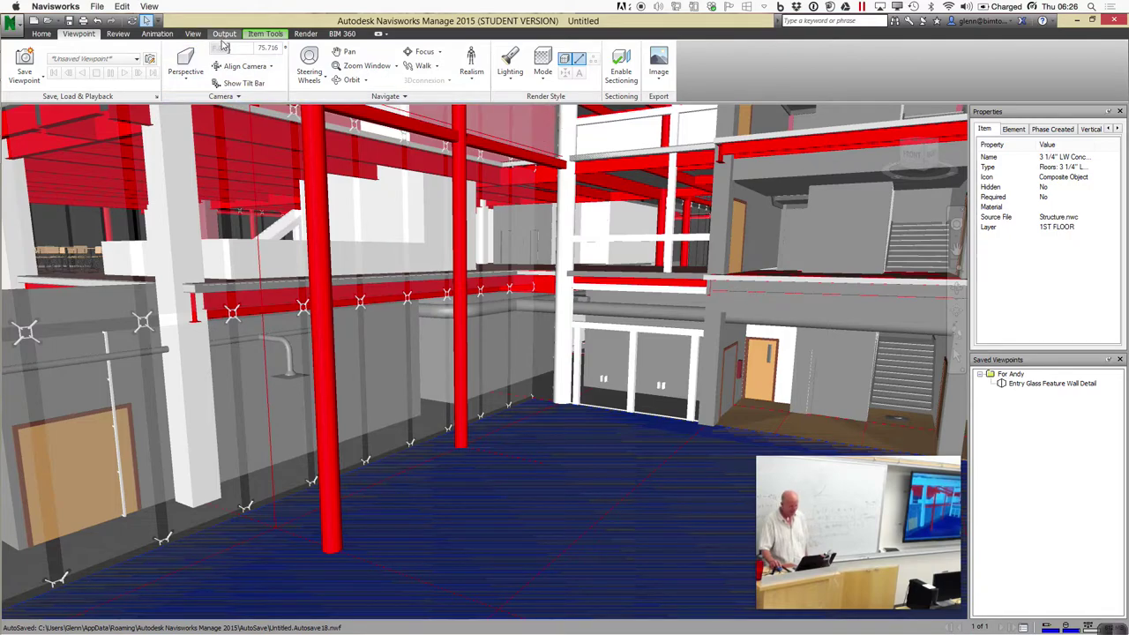
Open the Autodesk Rendering window and select all items in the MATERIAL = Steel set
left_click(307, 34)
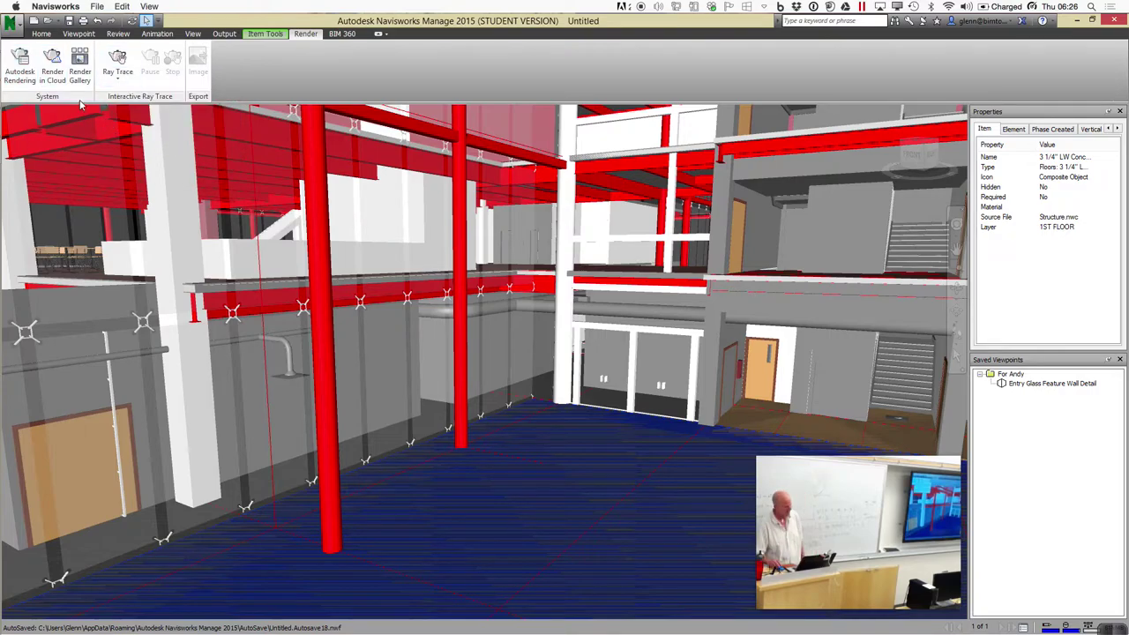
left_click(18, 74)
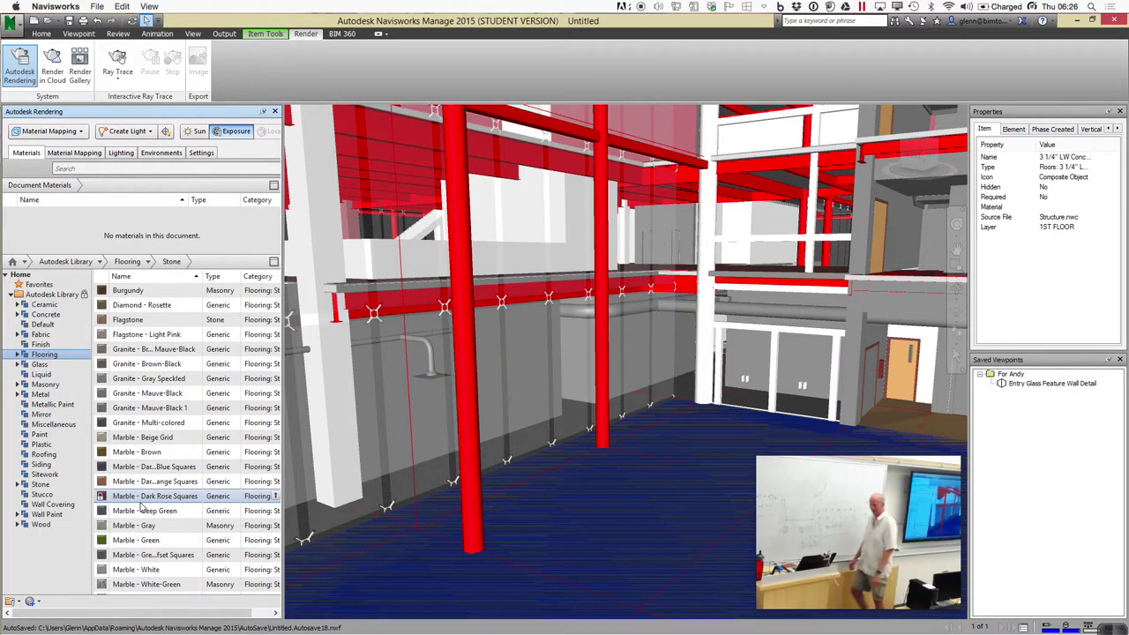
left_click(44, 35)
left_click(299, 80)
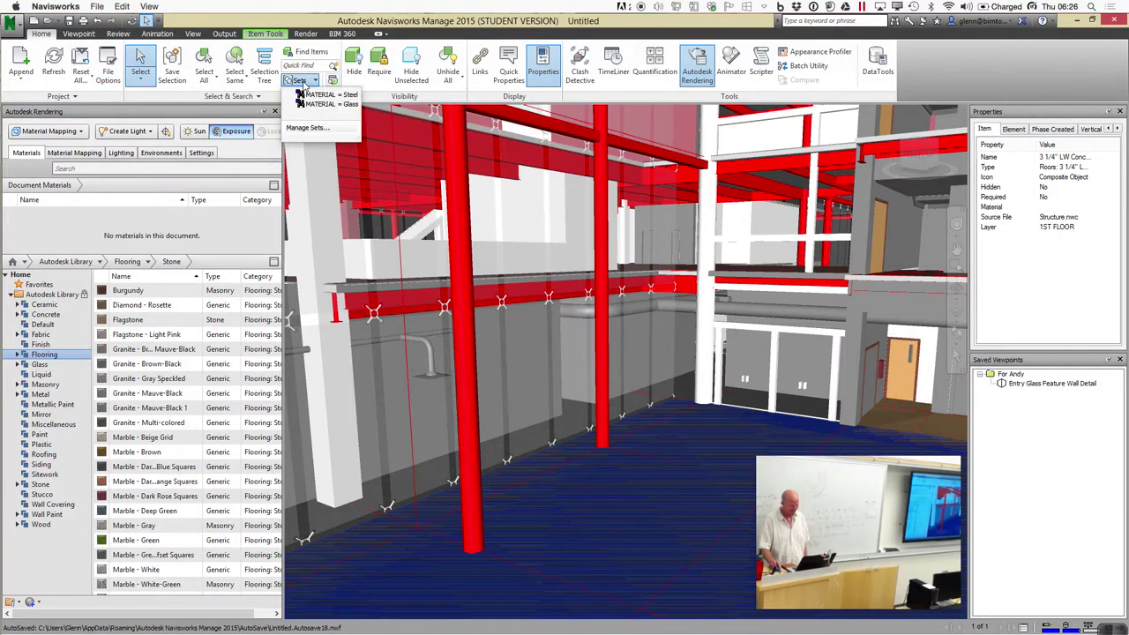
left_click(311, 96)
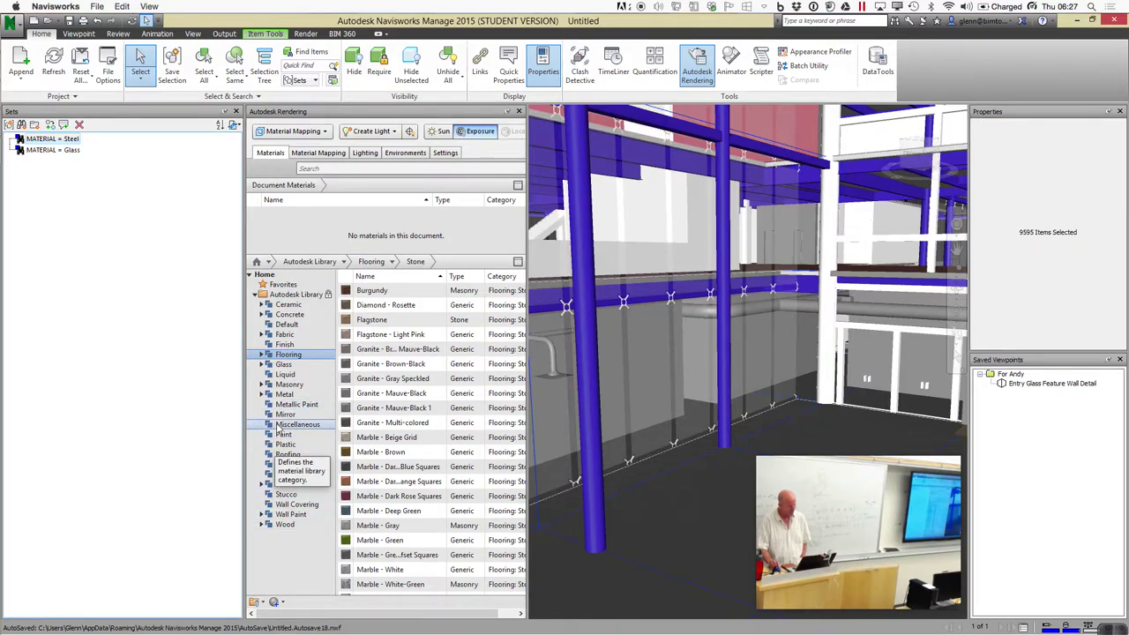
Apply the Metallic Paint material Flaked Satin - Slate Grey to the selected steel, and replace the selection with the floor slab
left_click(291, 404)
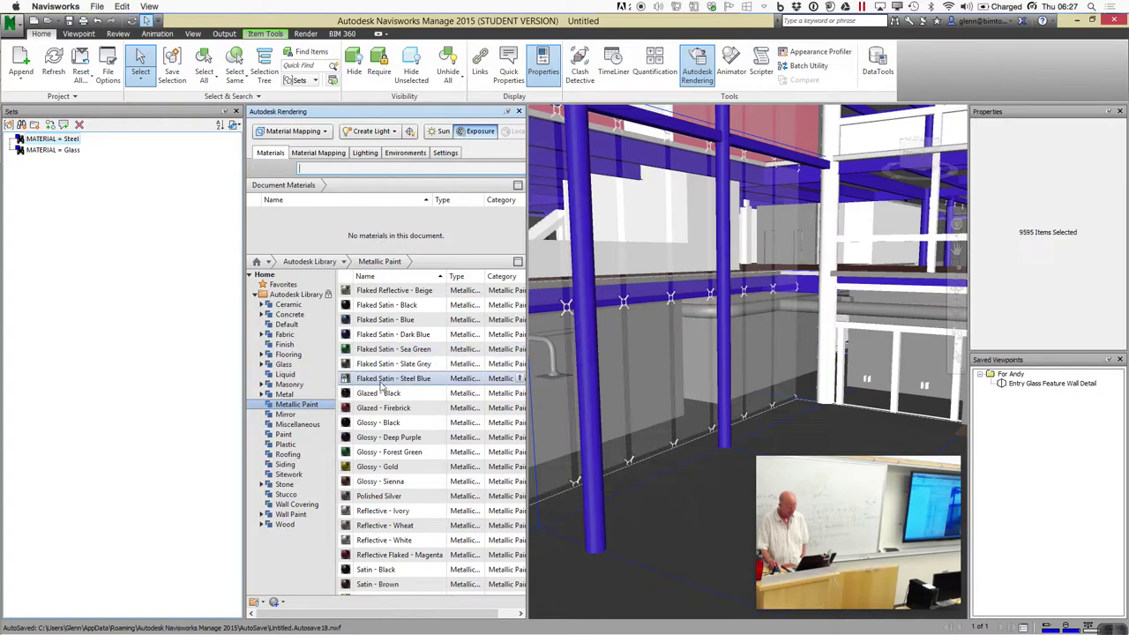
left_click(289, 435)
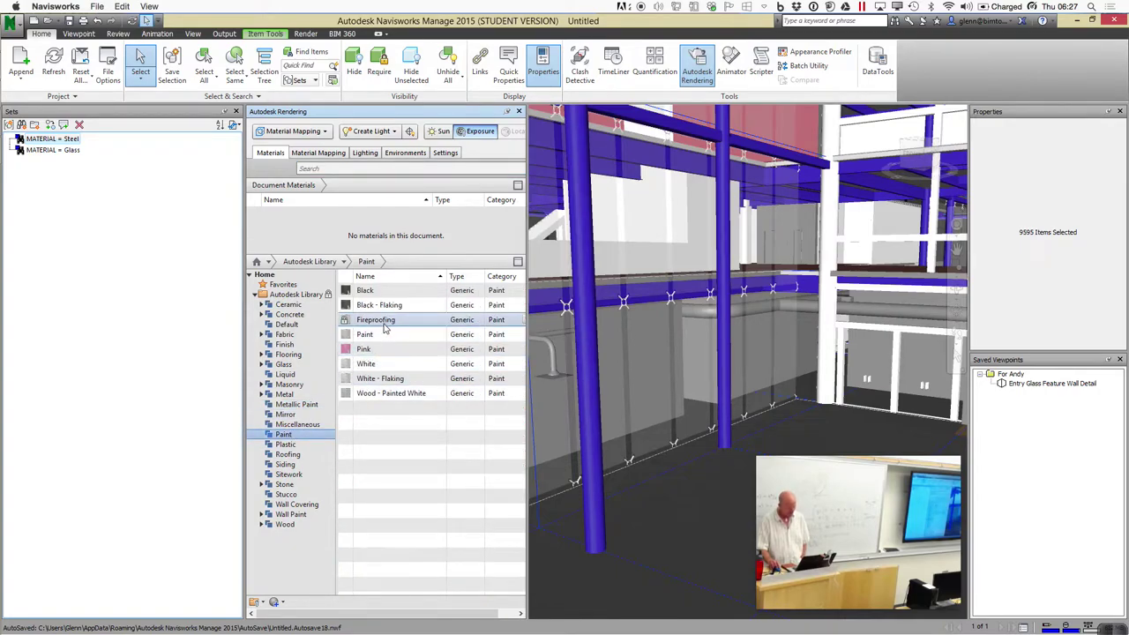
left_click(298, 405)
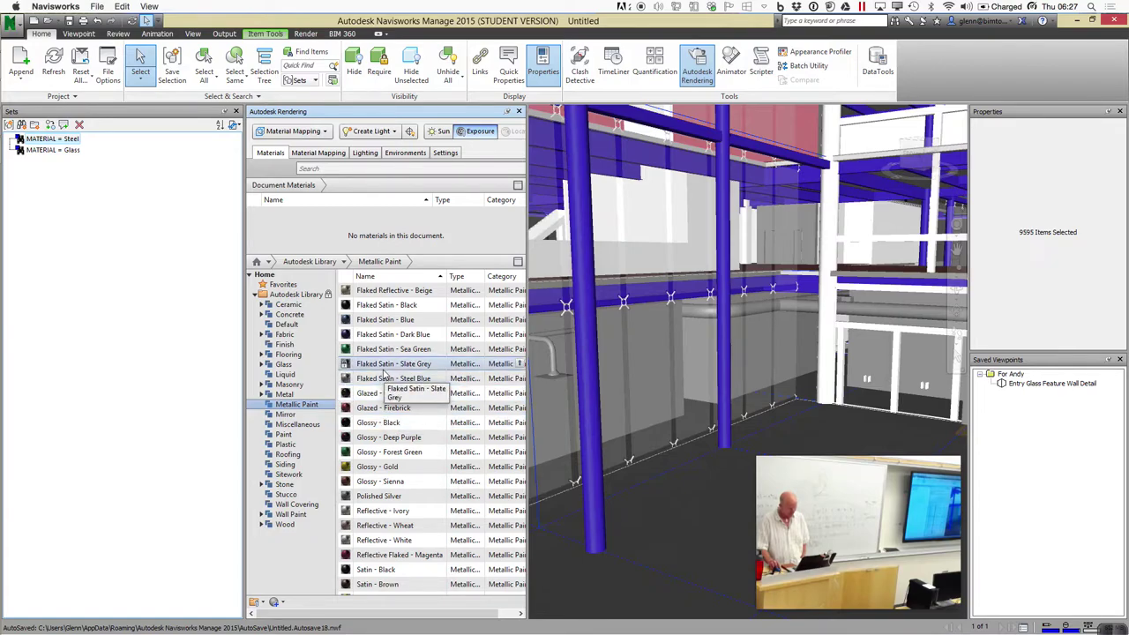
left_click_drag(481, 408, 595, 535)
left_click(648, 547)
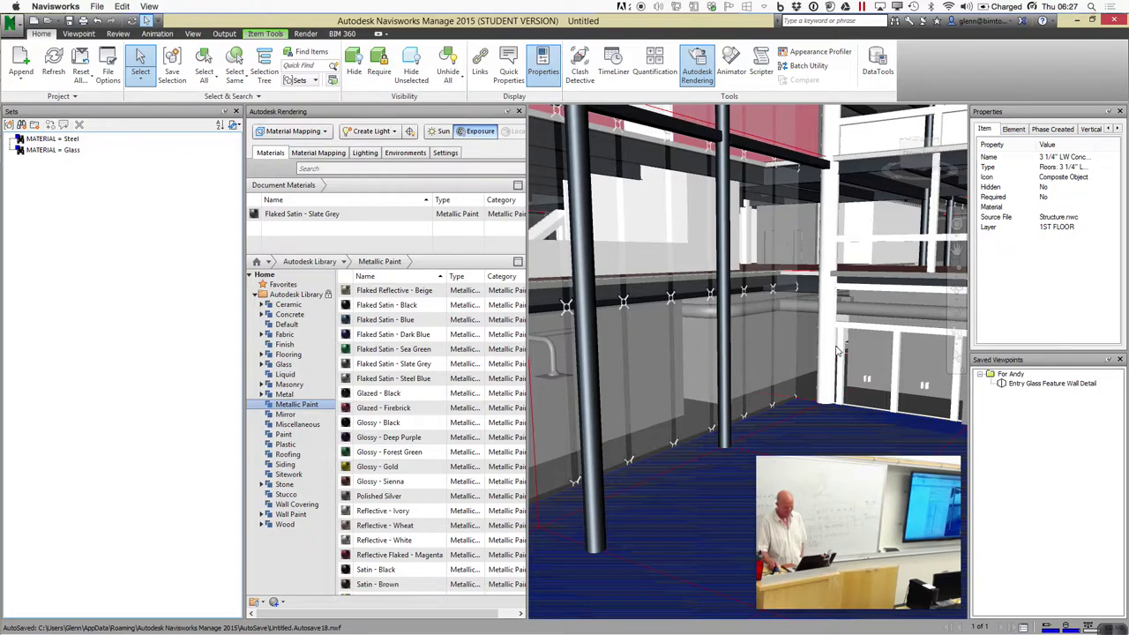
left_click(894, 331)
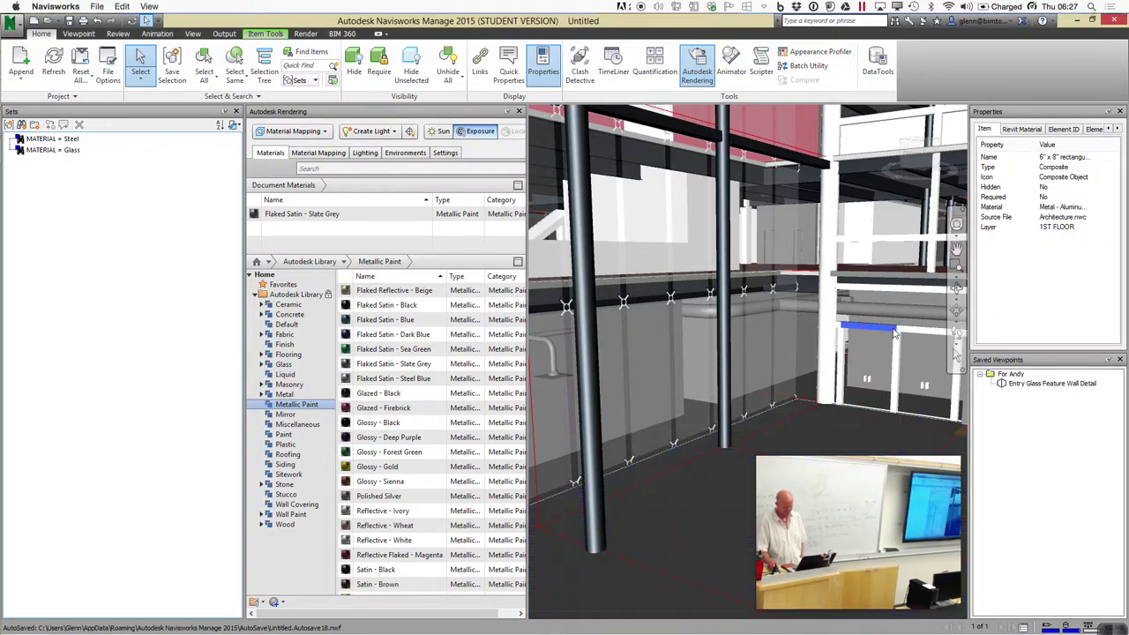
left_click(691, 504)
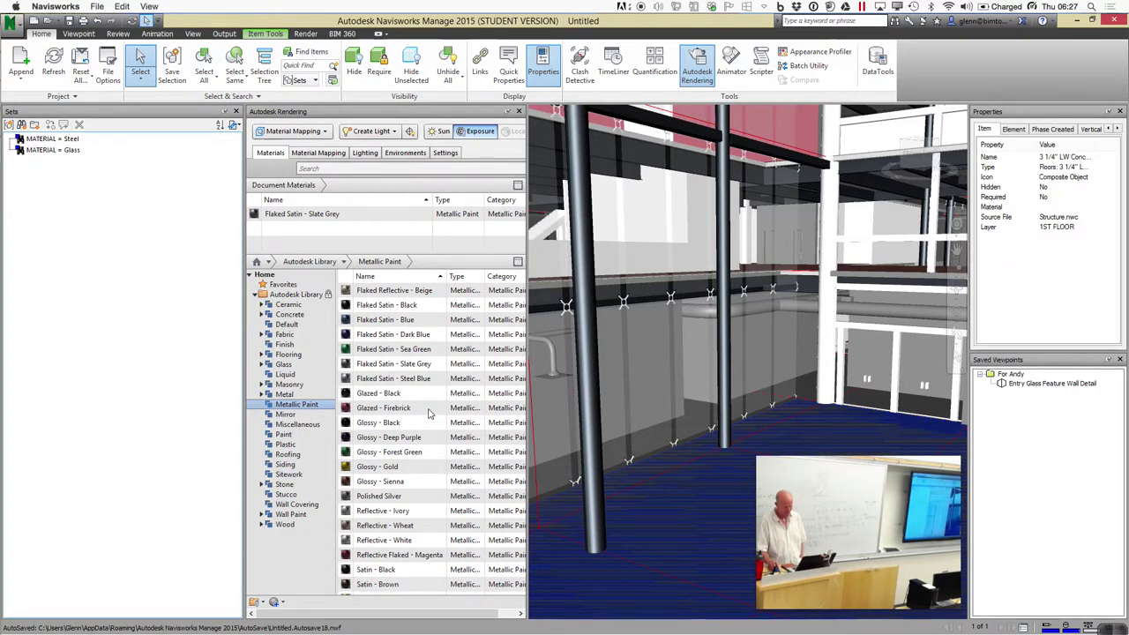
Select the MATERIAL = Glass set and close the Sets window
left_click(55, 151)
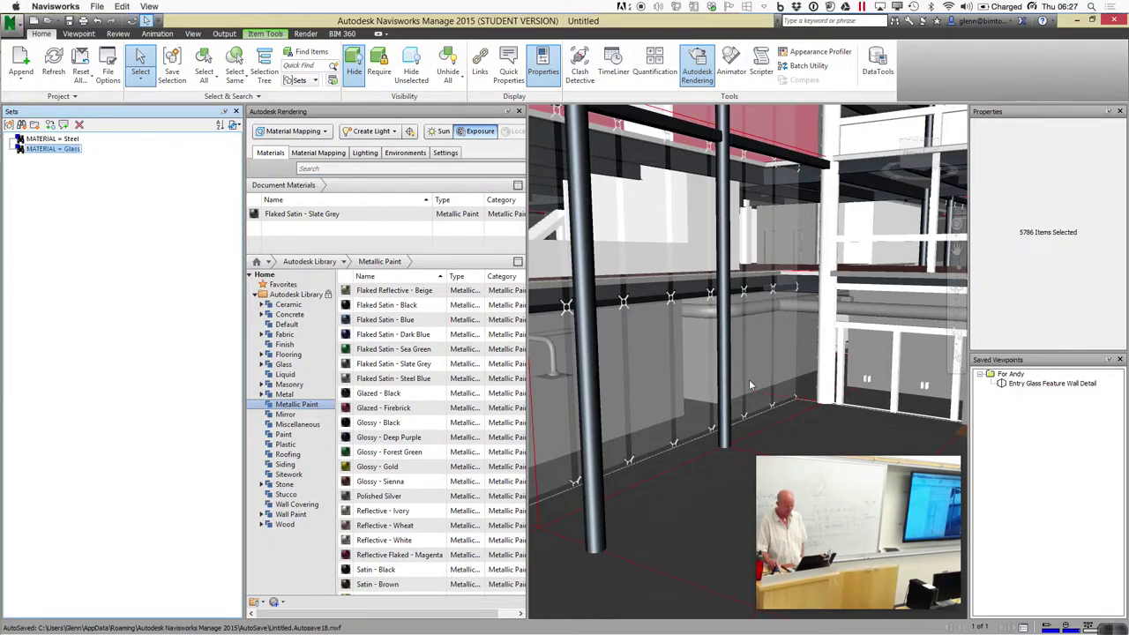
left_click(236, 112)
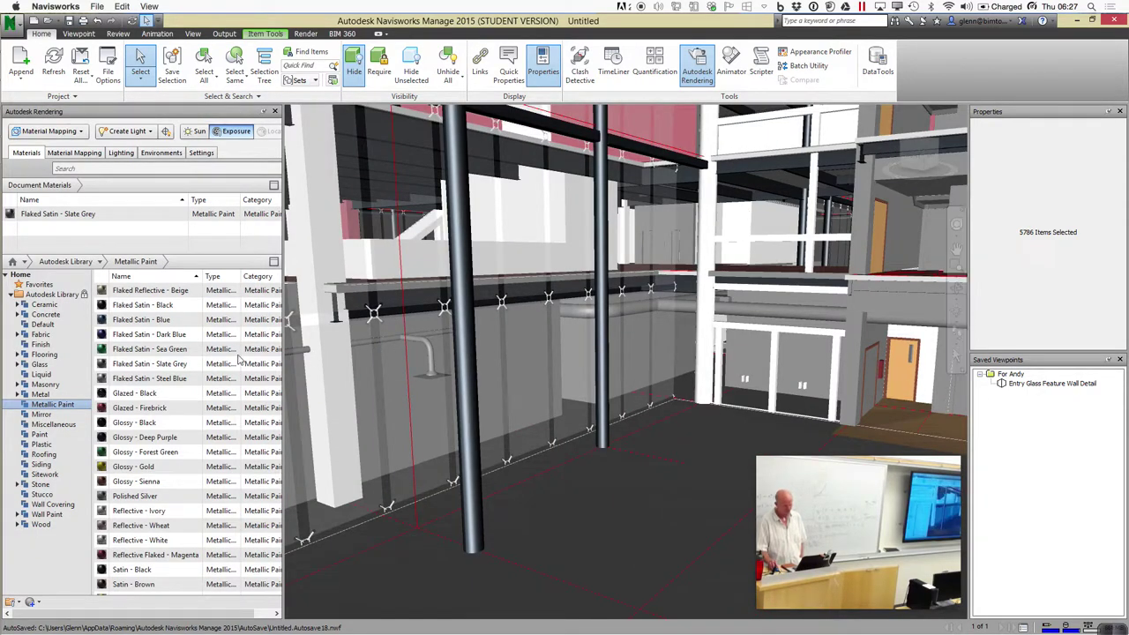
Apply the Wood material Andiroba to the ground-floor door and the upper-floor door above it
left_click(40, 525)
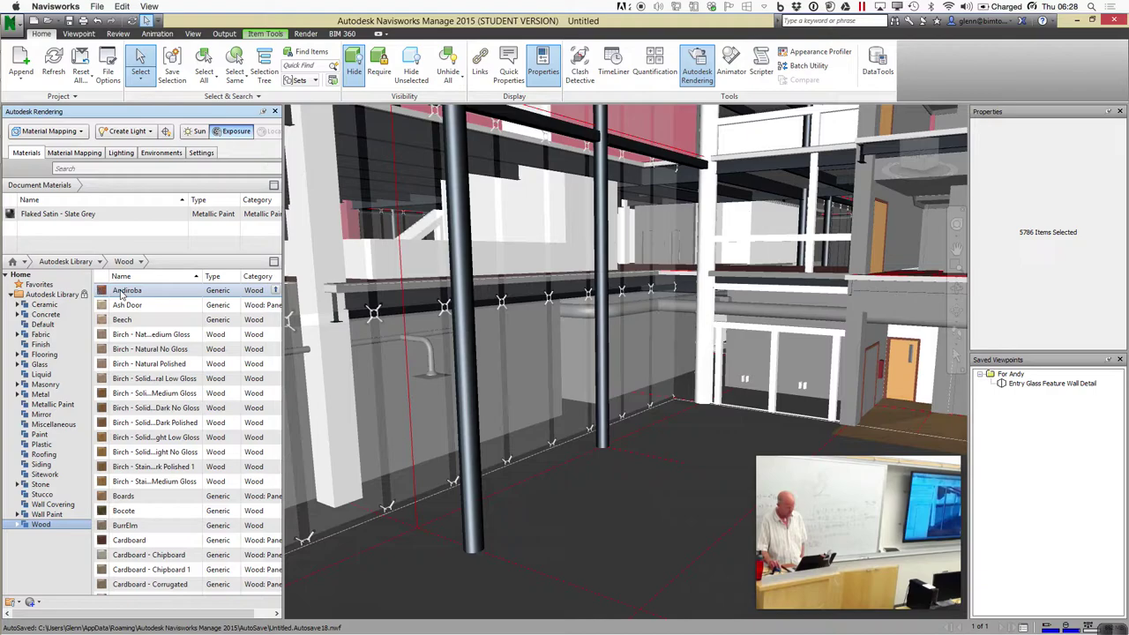
left_click(909, 386)
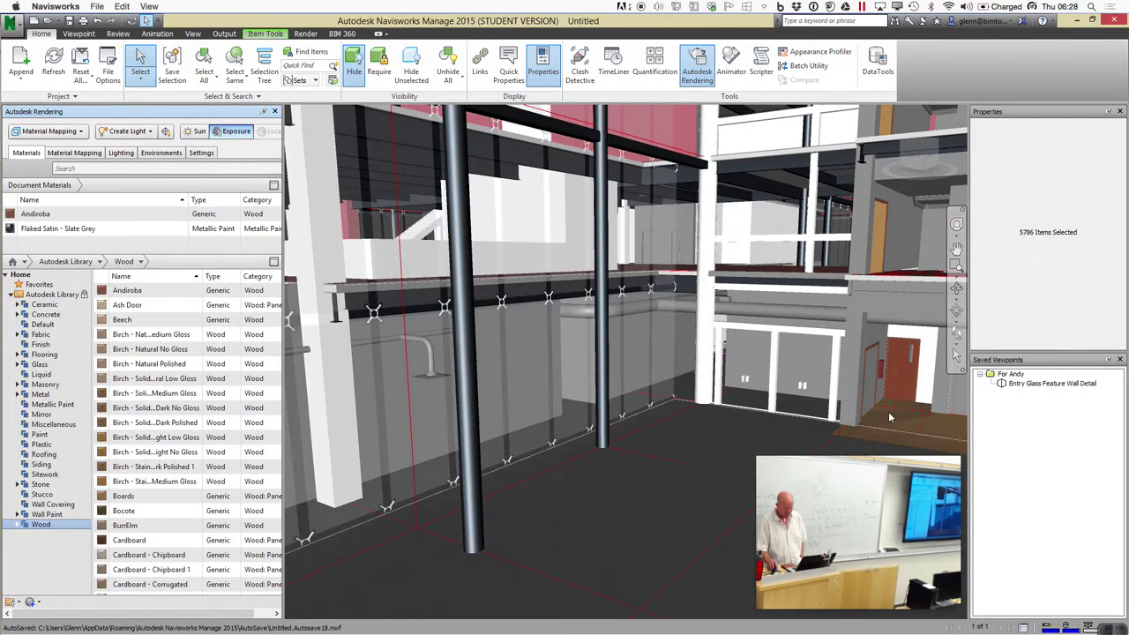
left_click_drag(127, 305, 882, 247)
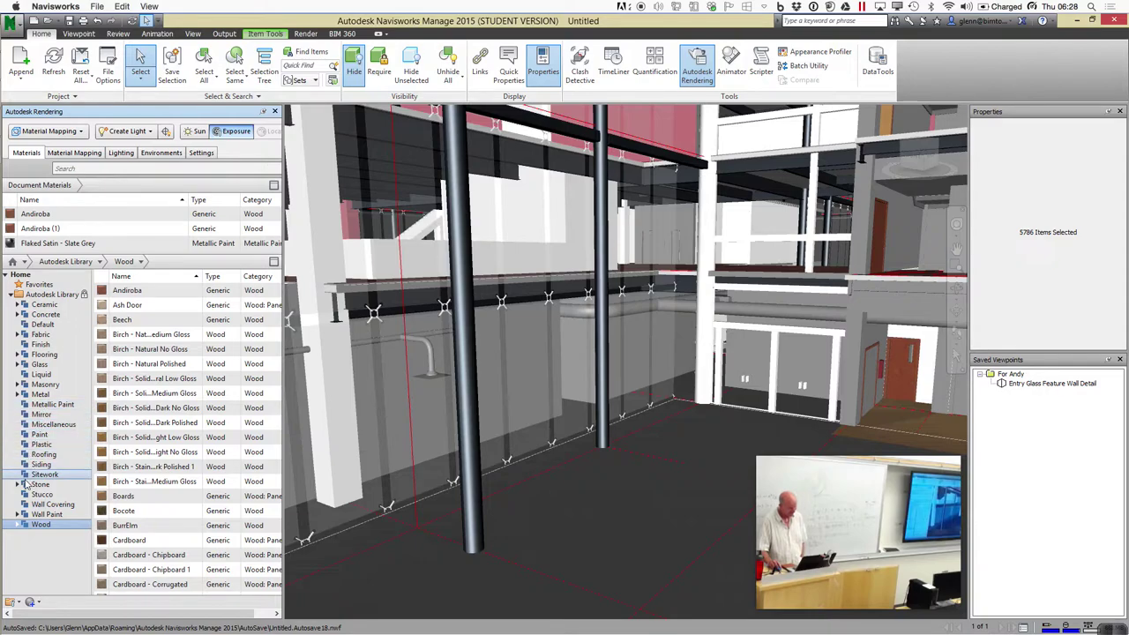
Apply the Fabric Leather material Light Brown from the Autodesk Library to the ground-floor slab
left_click(18, 336)
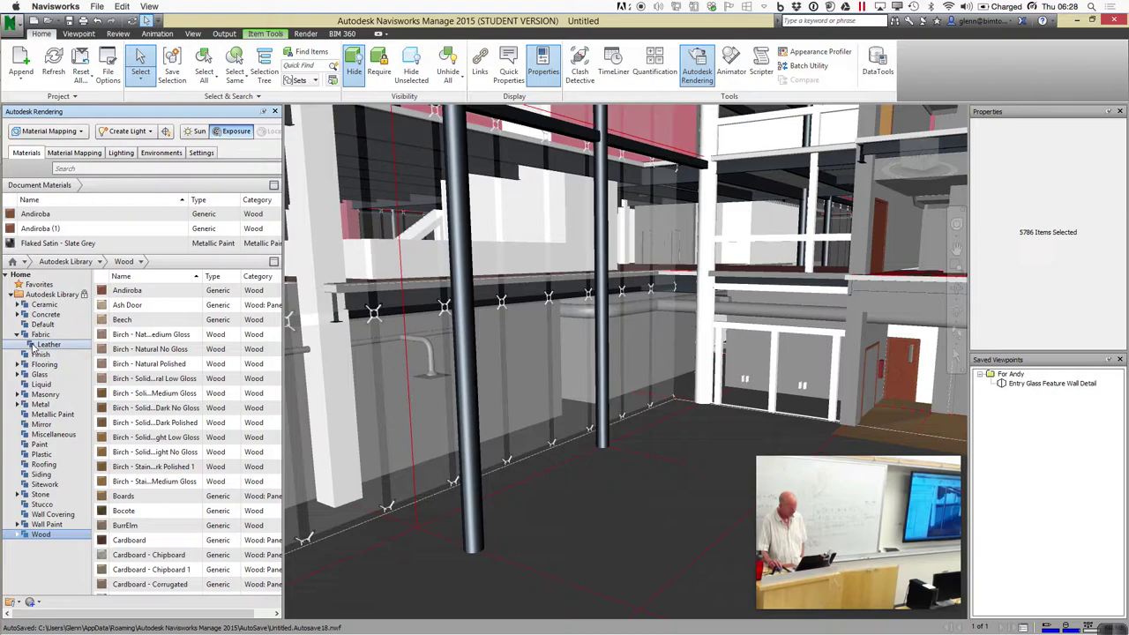
left_click(46, 344)
left_click_drag(132, 352, 545, 522)
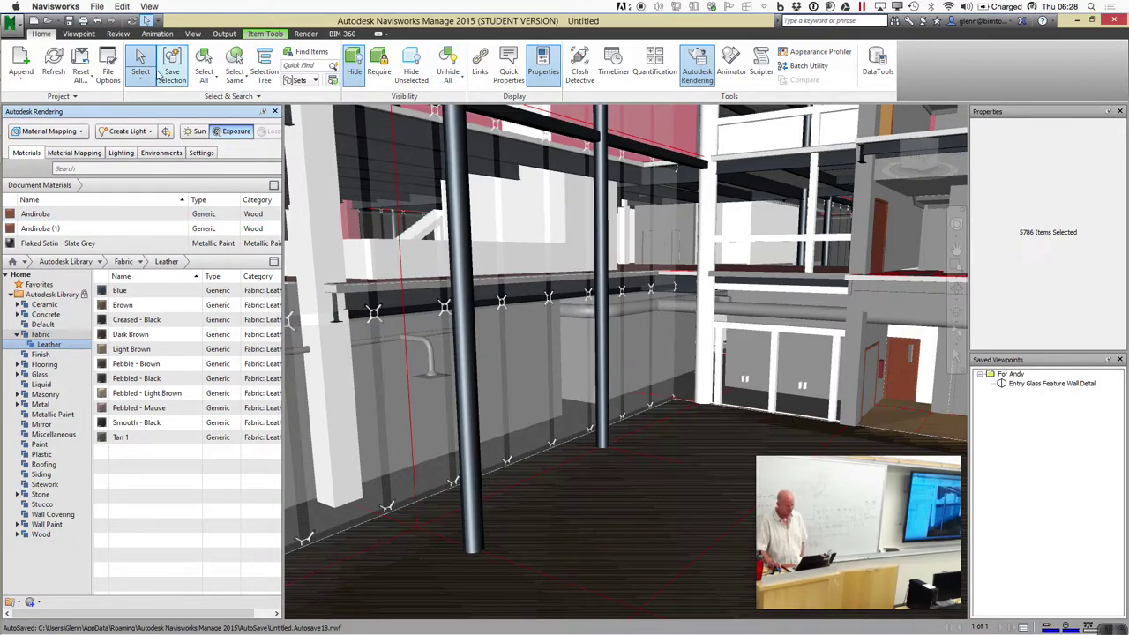
Walk through the lobby with the Third Person avatar turned on, up to the Andiroba door in the corridor
left_click(79, 33)
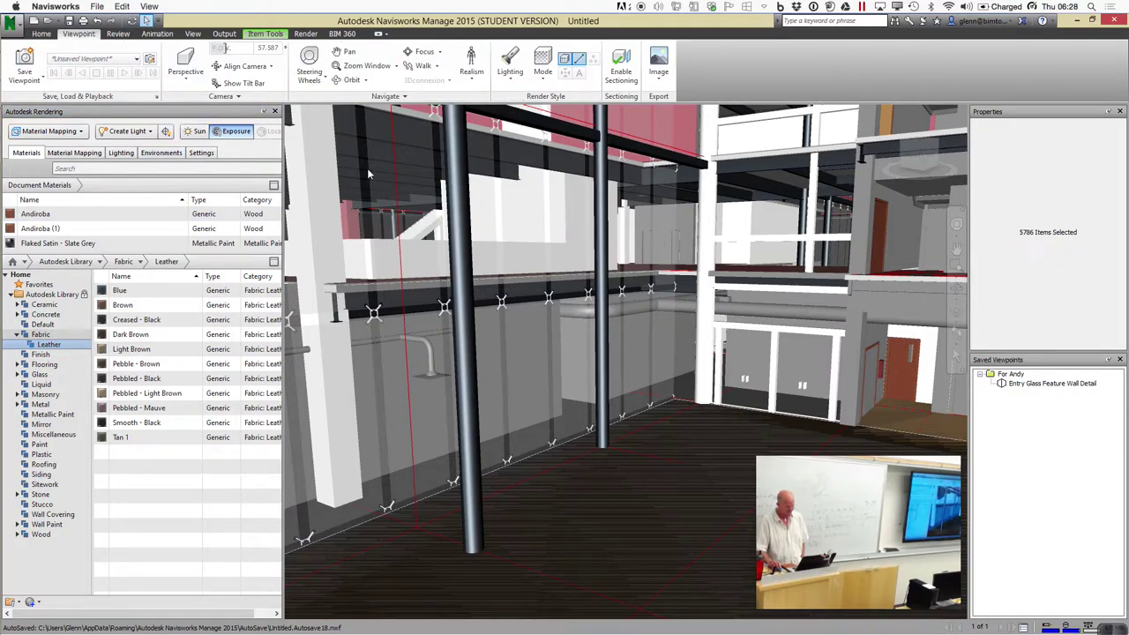
left_click(418, 66)
left_click_drag(648, 479, 652, 377)
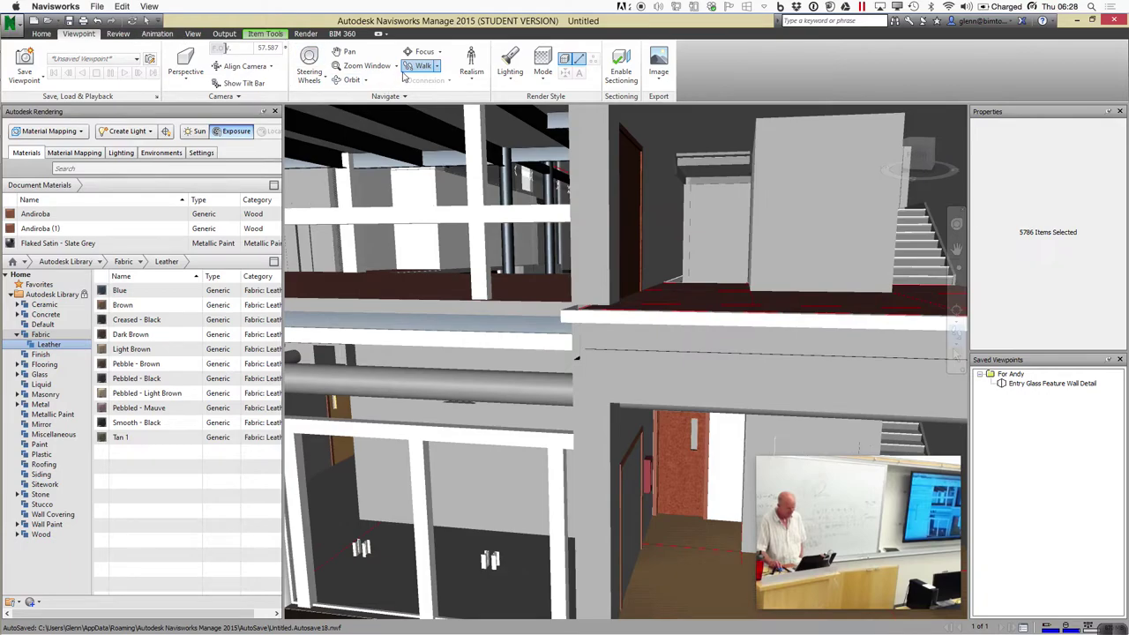
left_click(471, 84)
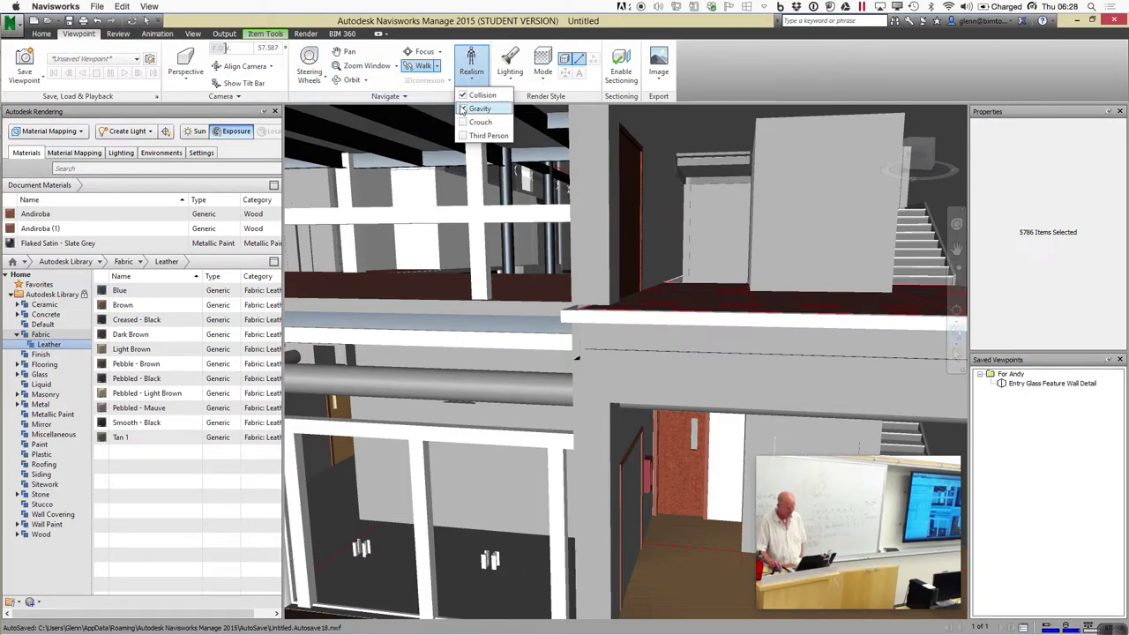
left_click(467, 136)
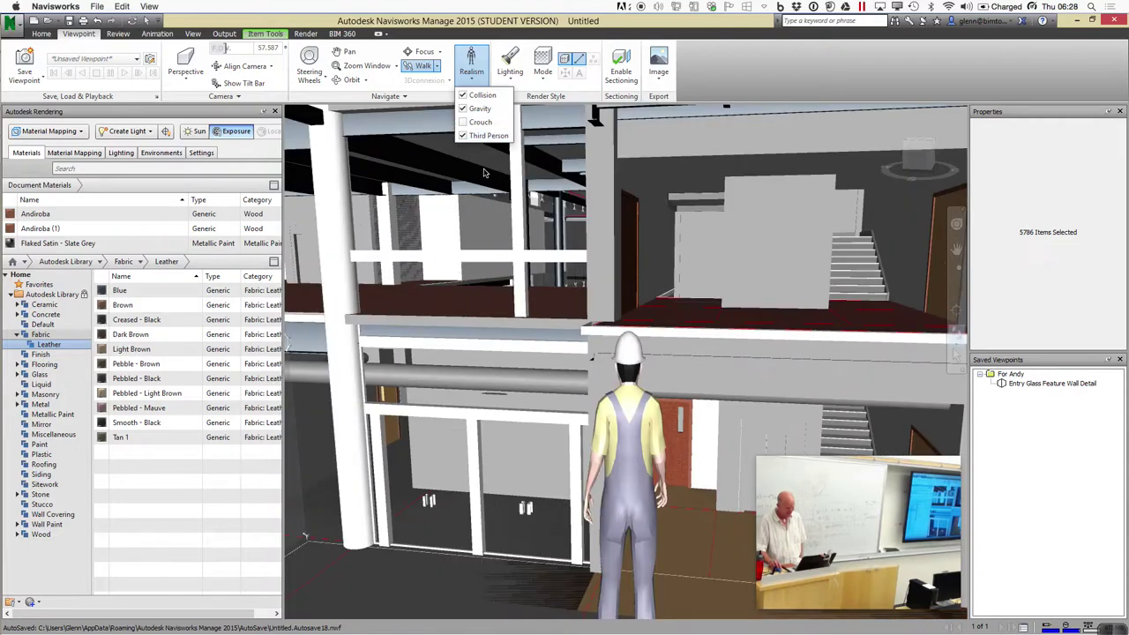
left_click(706, 486)
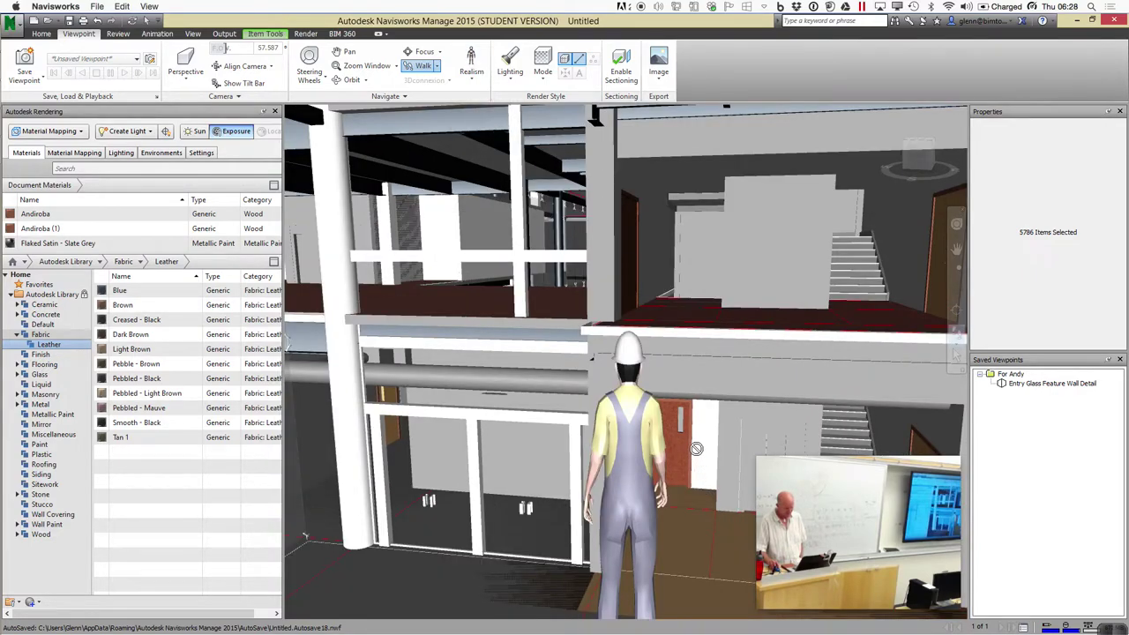
mouse_move(686, 453)
left_mouse_down()
mouse_move(686, 398)
mouse_move(729, 359)
mouse_move(706, 372)
mouse_move(708, 469)
mouse_move(696, 467)
left_mouse_up()
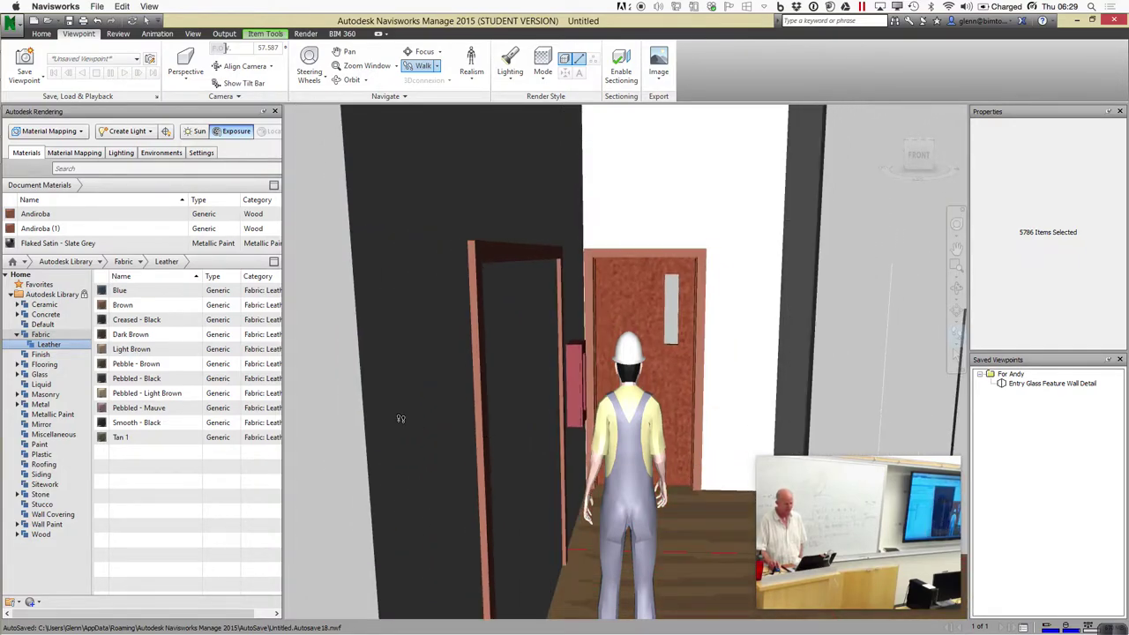
Apply the Wall Covering material Floral Brown to the wall around the door and Floral Light Brown to the adjacent side wall
left_click(39, 445)
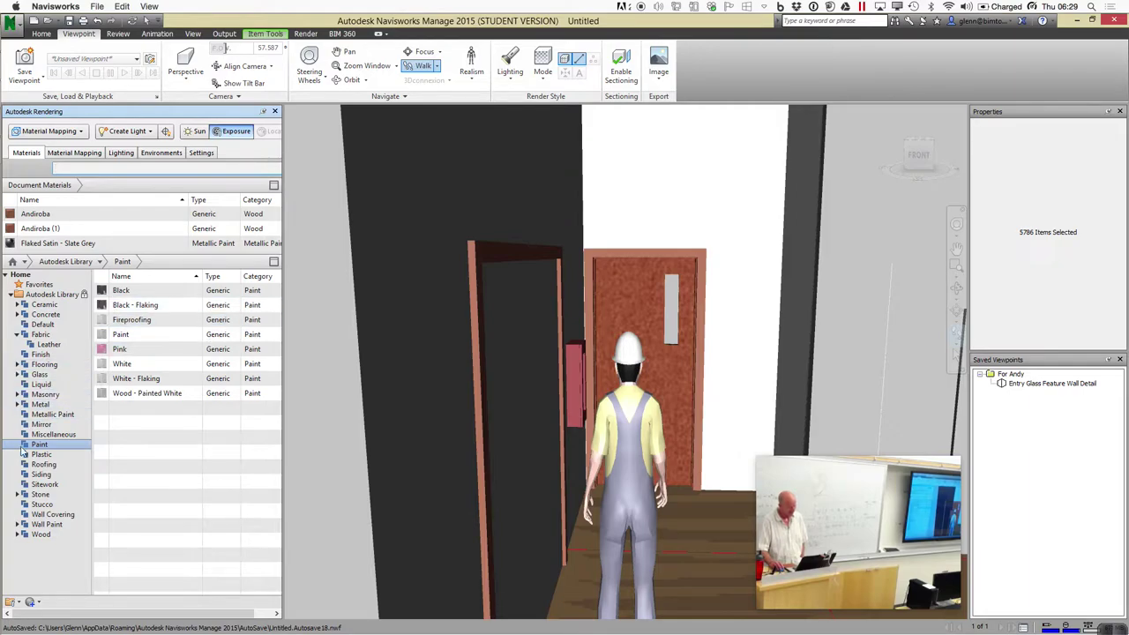
left_click(30, 516)
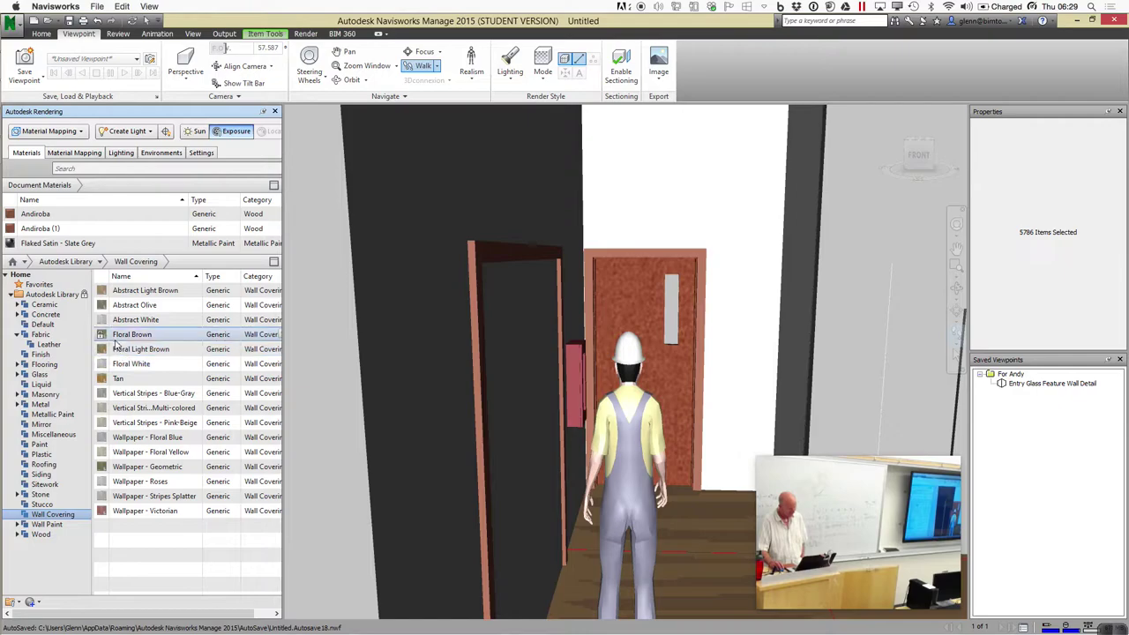
left_click_drag(114, 340, 678, 216)
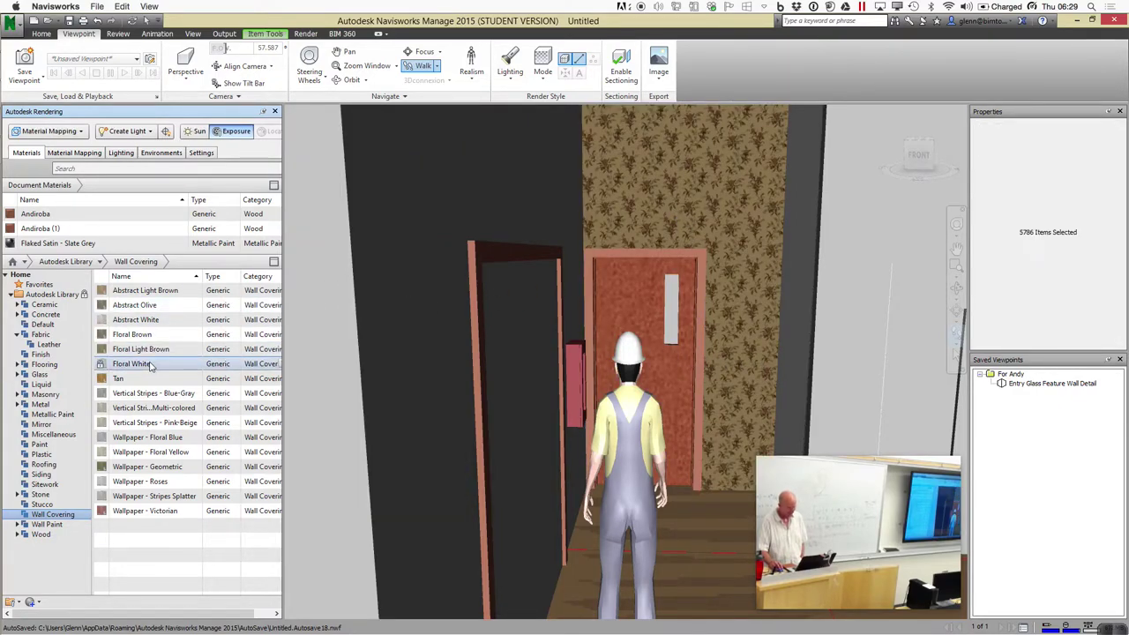
left_click_drag(138, 354, 806, 257)
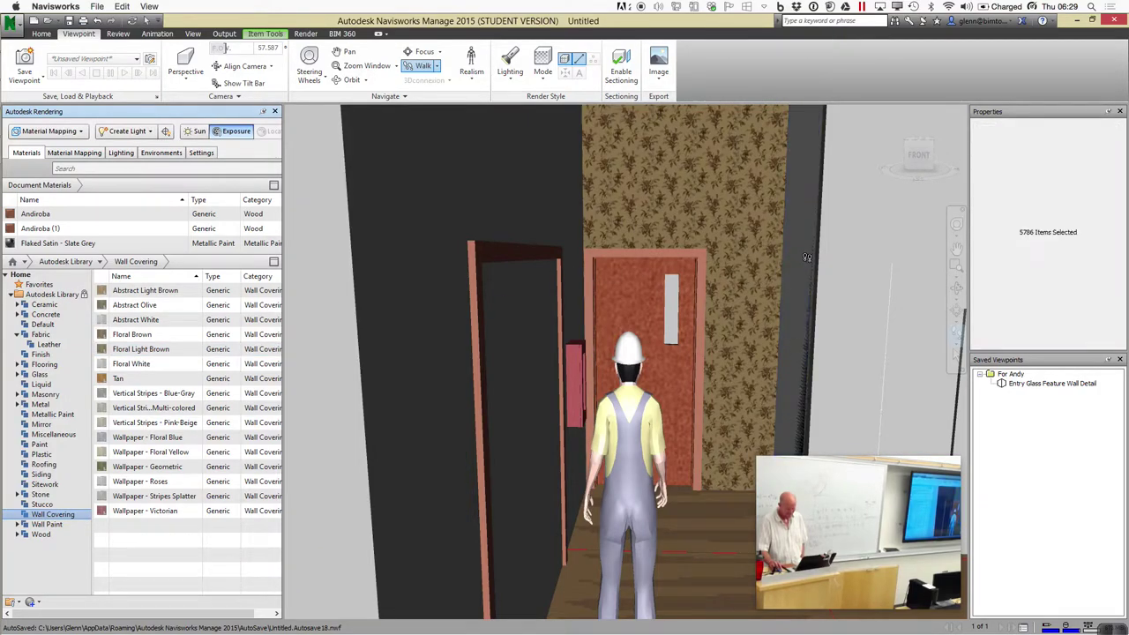
Walk the avatar back to face the corridor's side doorway and set the ray trace style to Medium Quality
left_click_drag(739, 459, 705, 548)
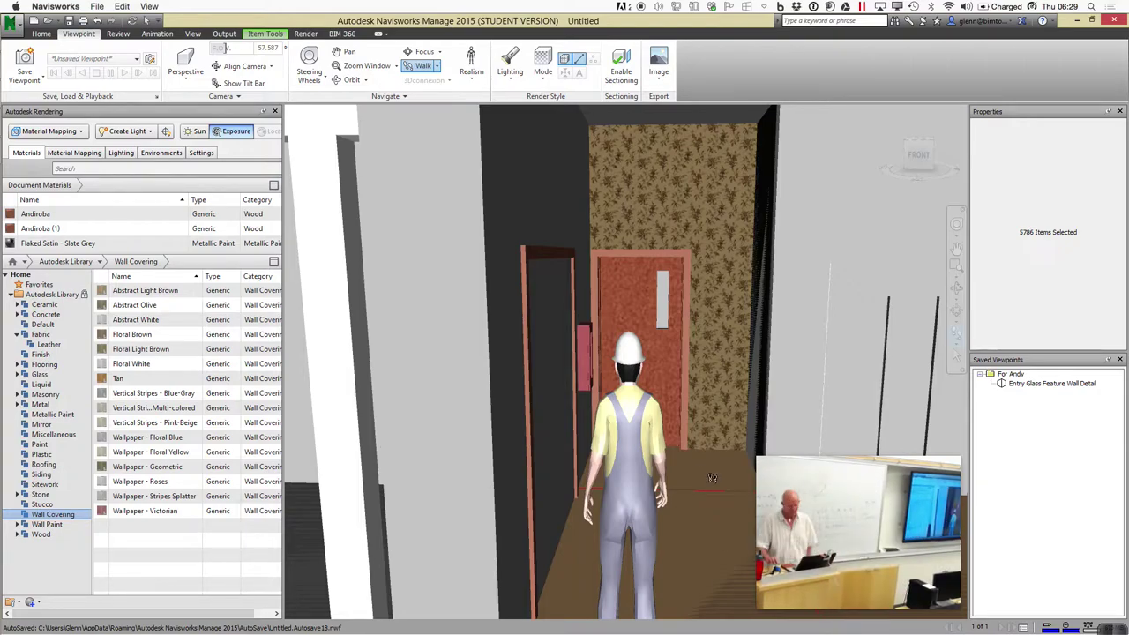
left_click_drag(713, 479, 648, 469)
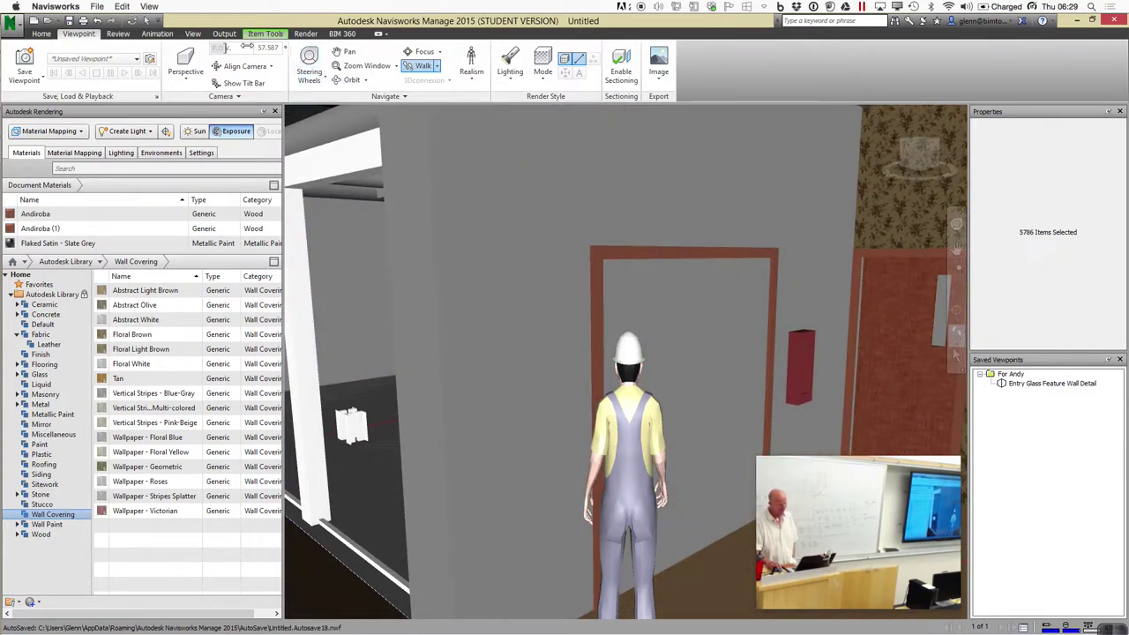
left_click(305, 34)
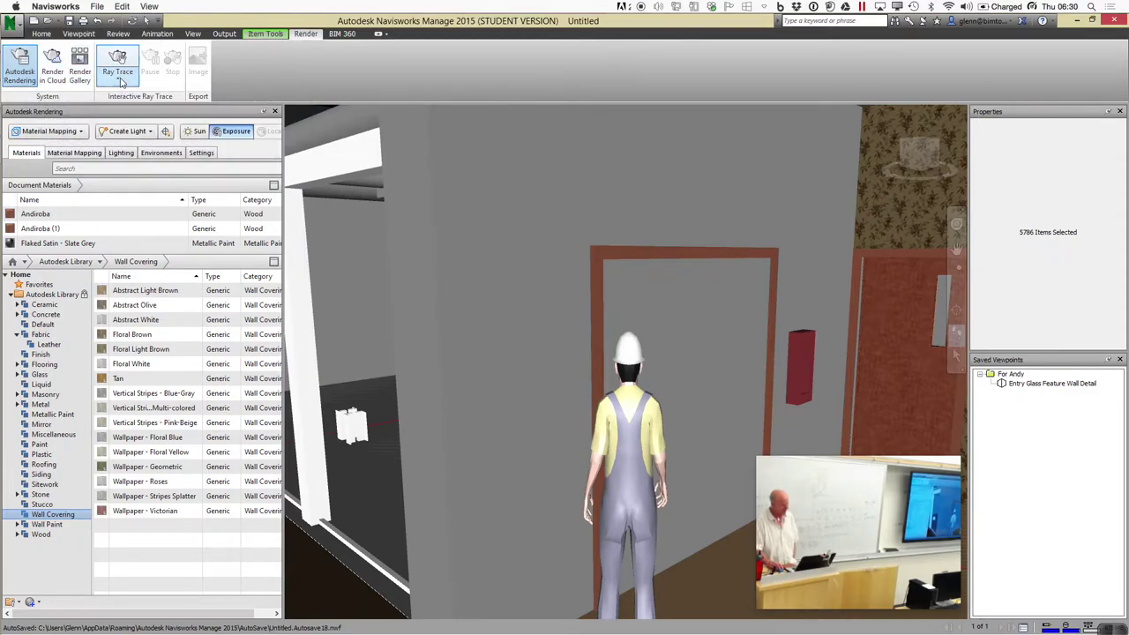
left_click(118, 81)
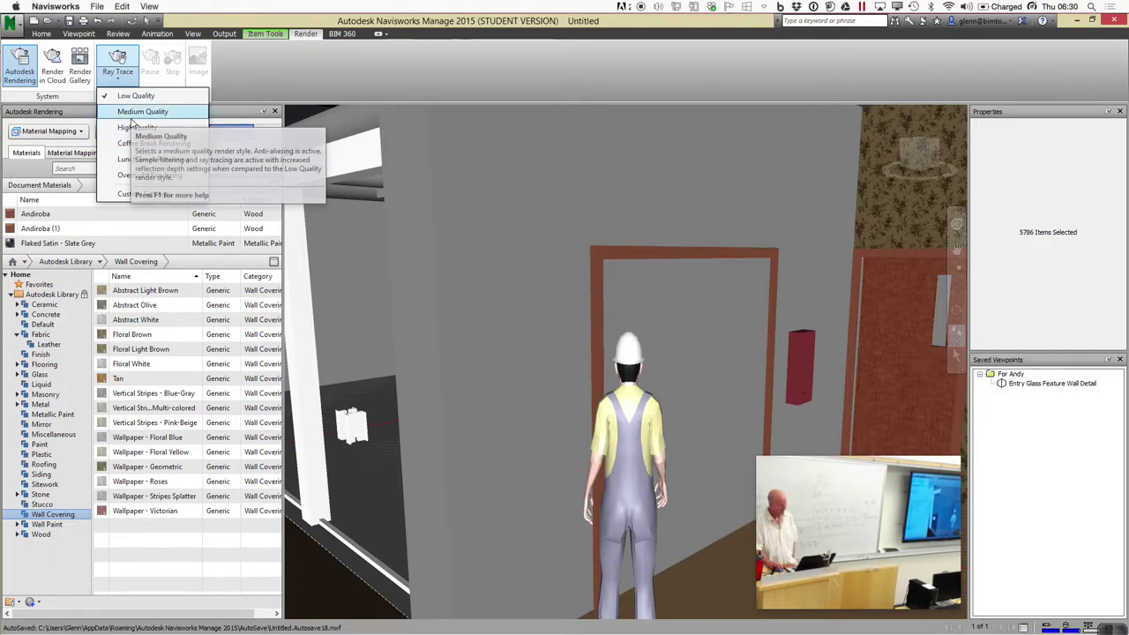
left_click(131, 122)
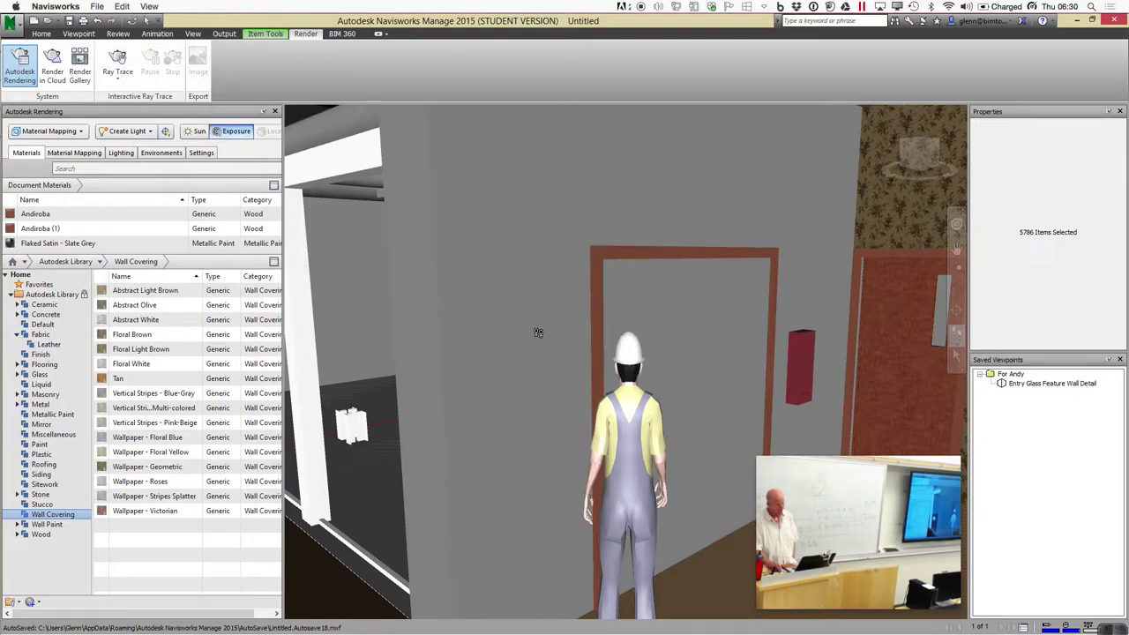
Walk the avatar to the staircase, check the Realism settings, and climb to the upper floor
left_click_drag(536, 328, 701, 282)
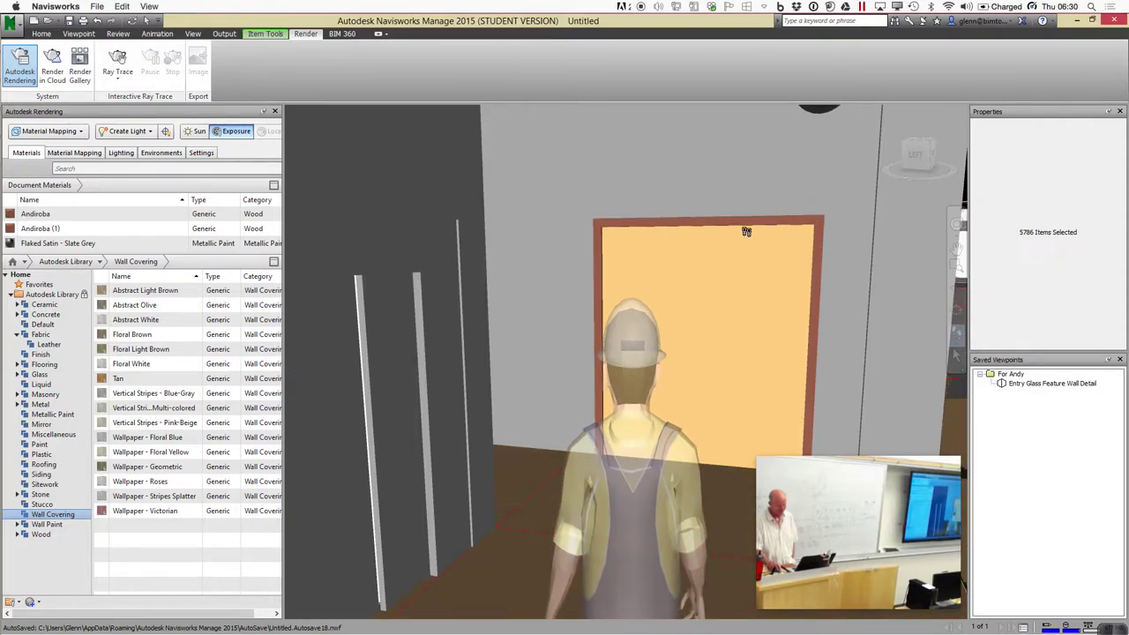
left_click_drag(746, 224, 746, 224)
left_click_drag(747, 223, 529, 219)
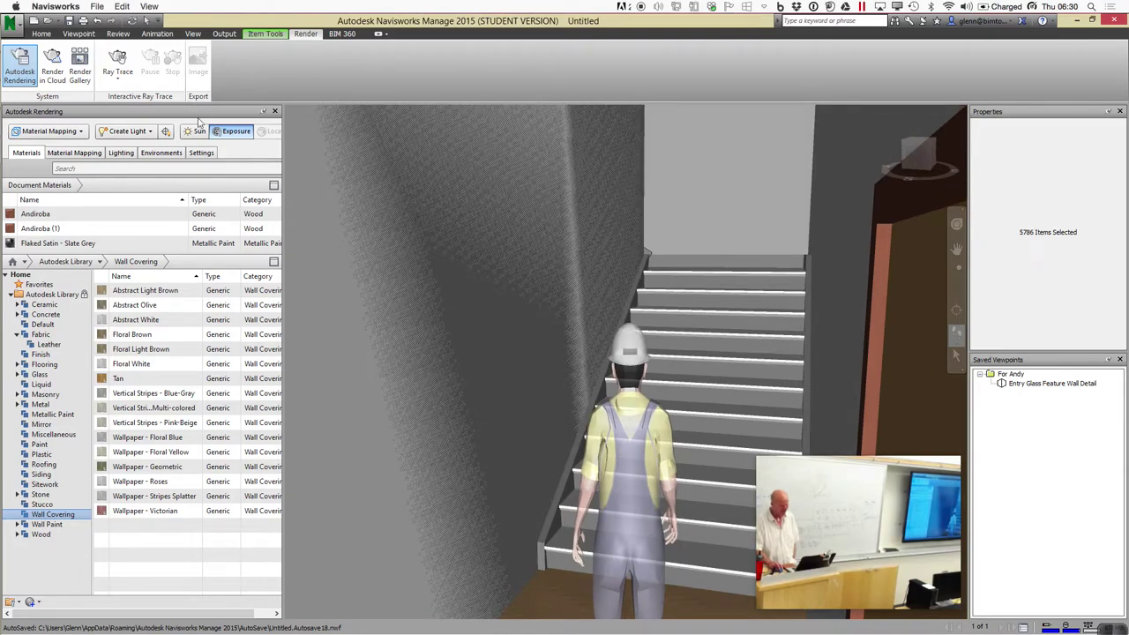
left_click(81, 34)
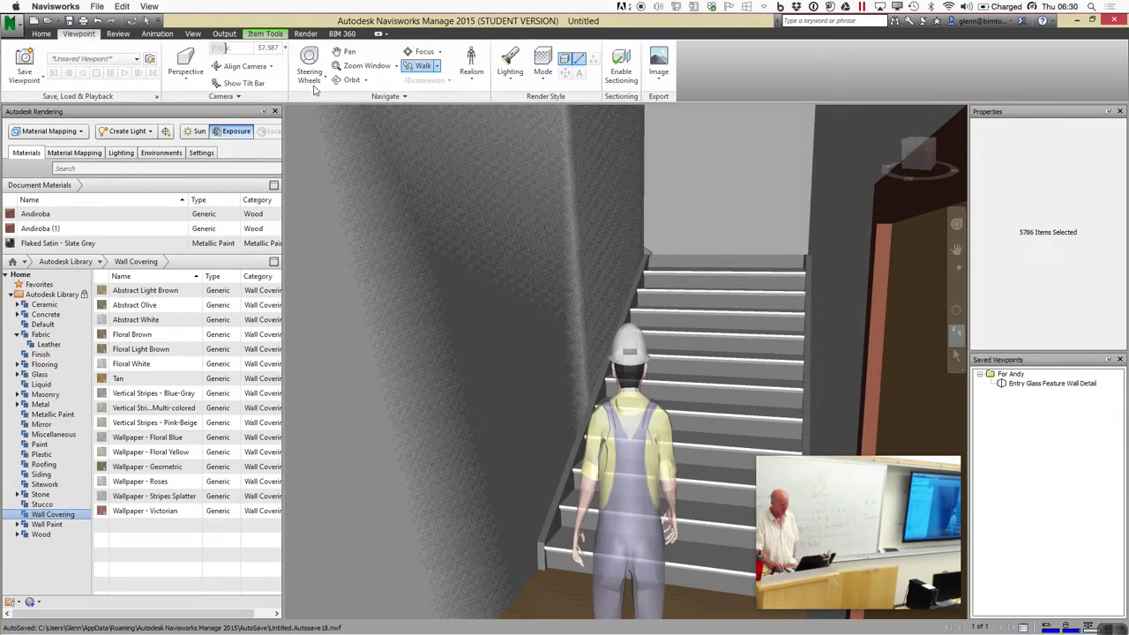
left_click(469, 81)
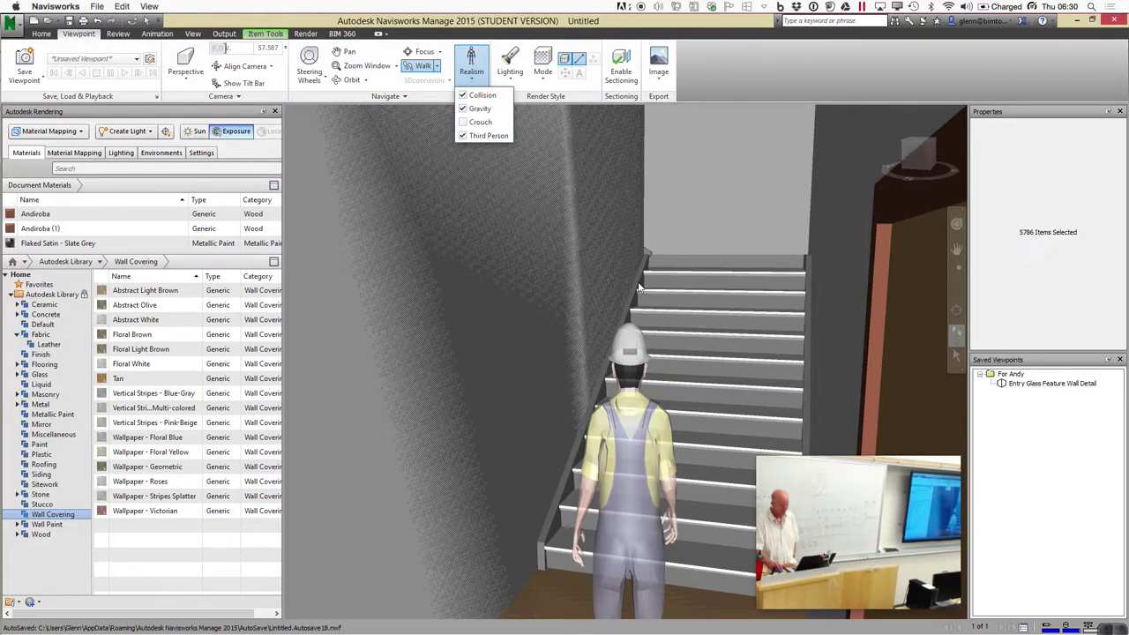
left_click(682, 297)
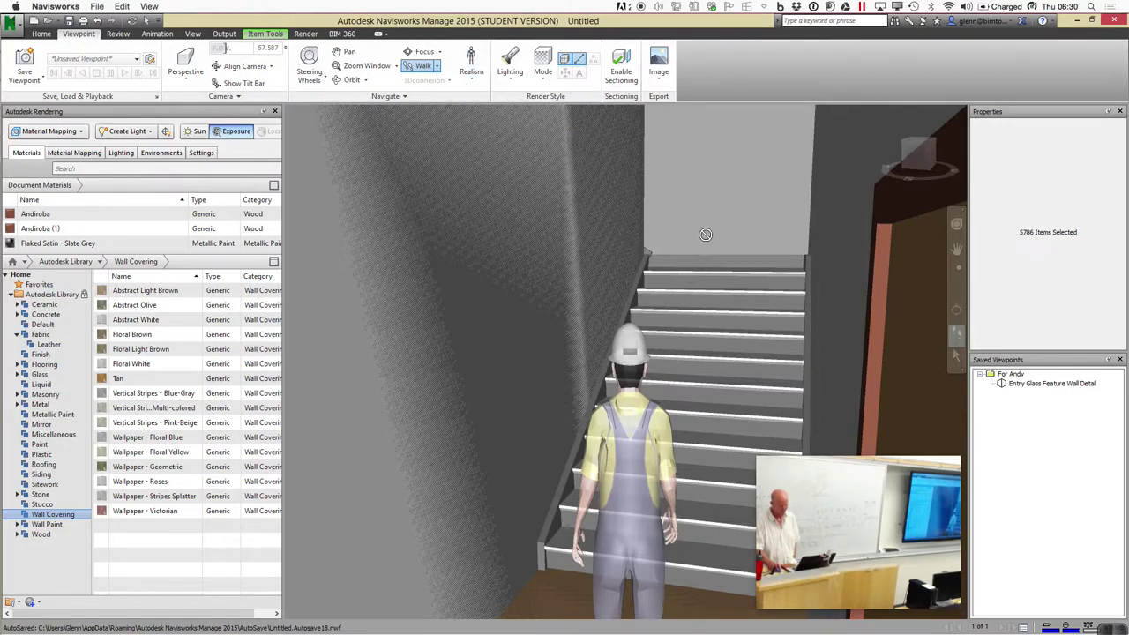
left_click_drag(719, 283, 536, 261)
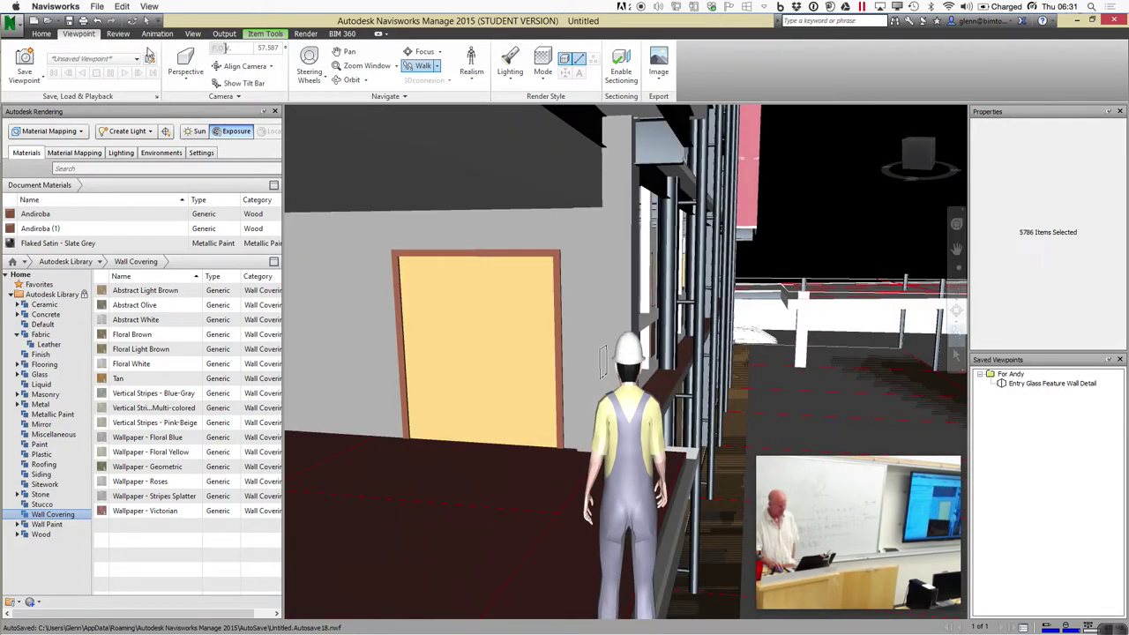
Set the ray trace style to Low Quality
left_click(306, 33)
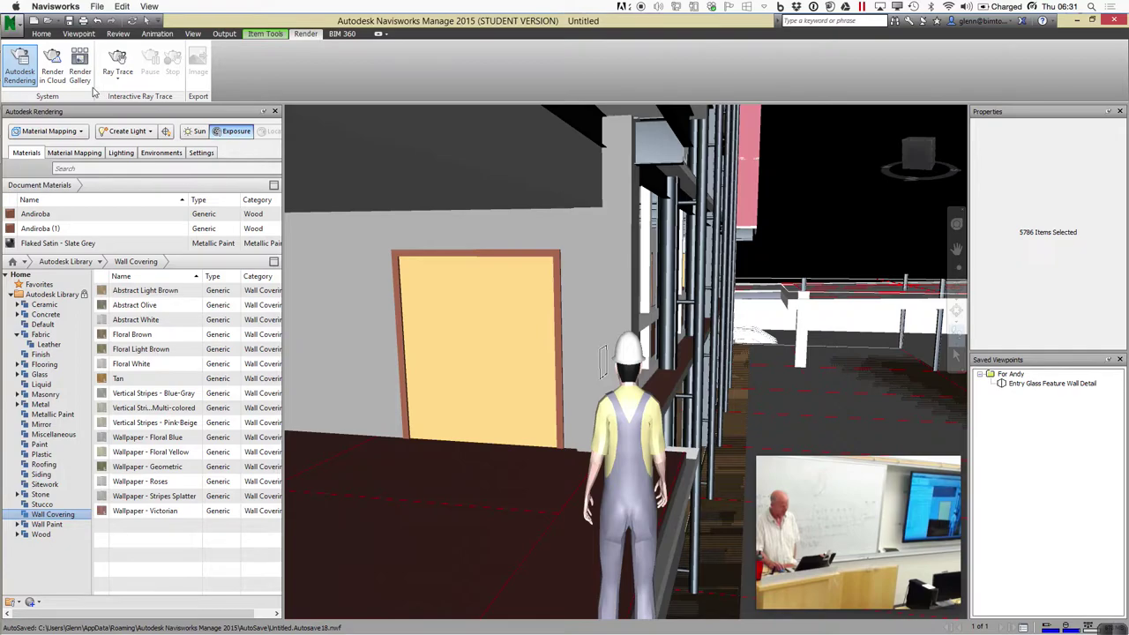
left_click(117, 76)
left_click(119, 96)
Set the render style mode to Shaded and walk the avatar toward the upper-floor staircase
left_click_drag(499, 381, 444, 314)
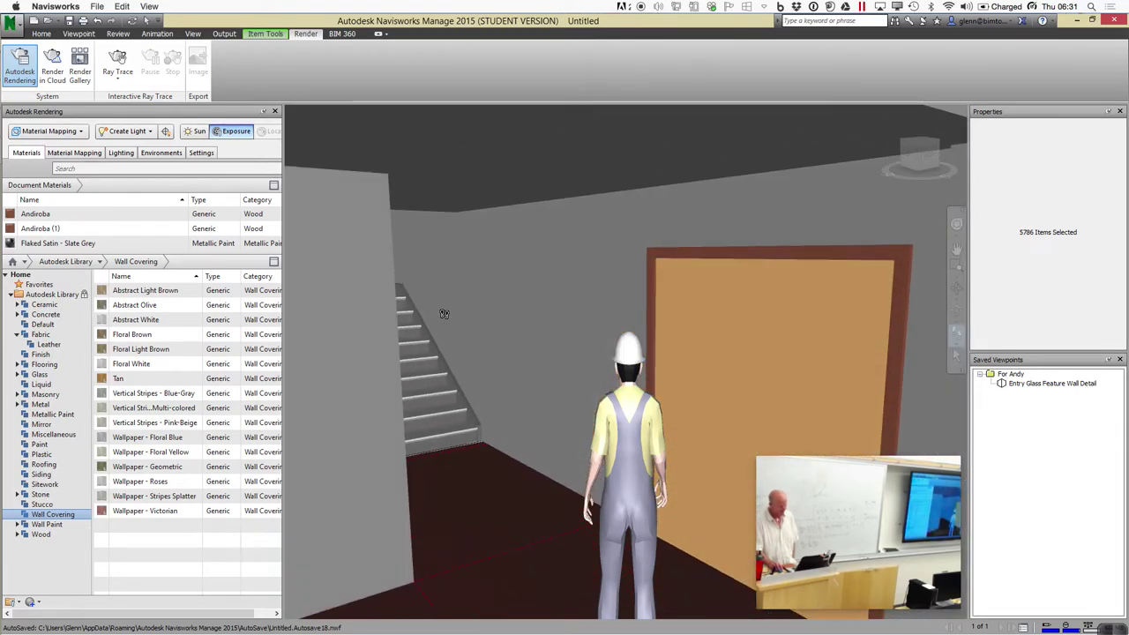
left_click(85, 38)
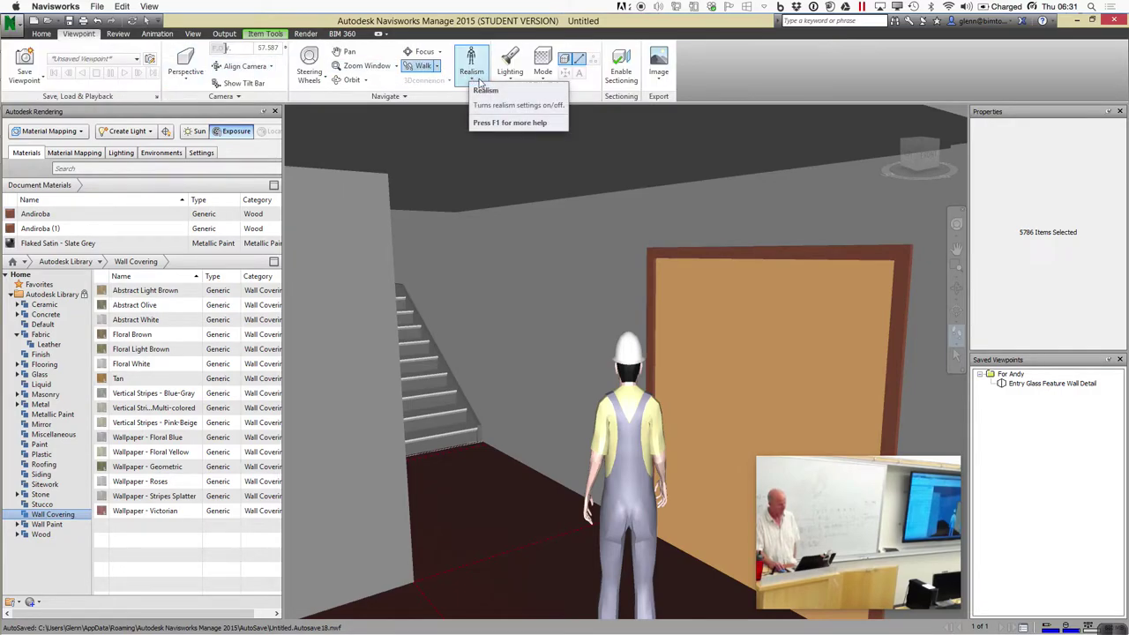
left_click(545, 81)
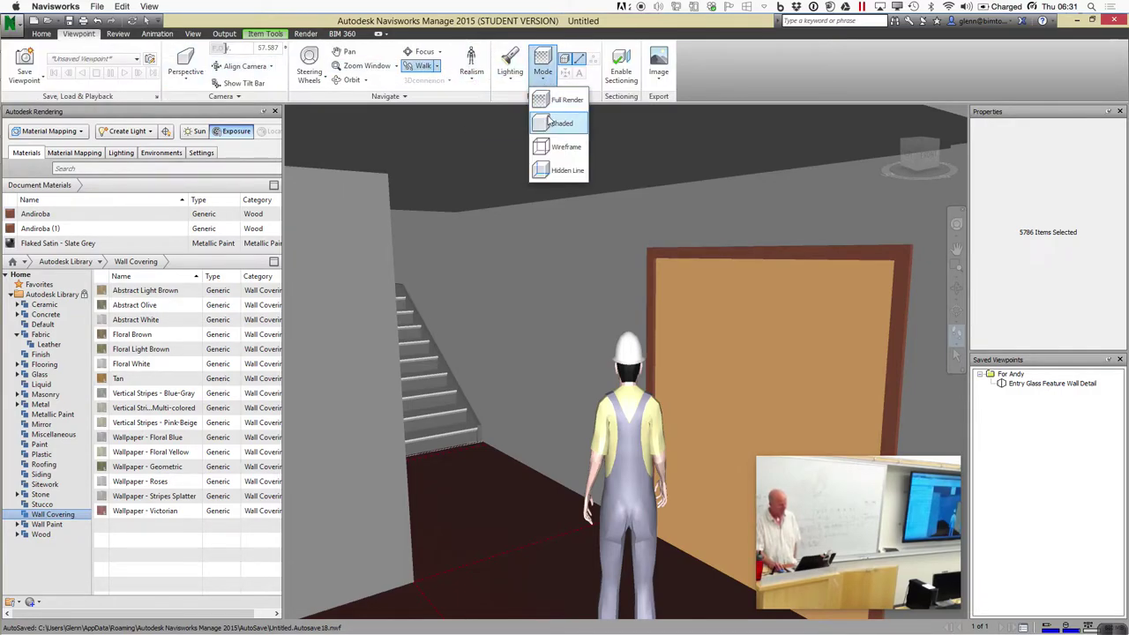
left_click(548, 124)
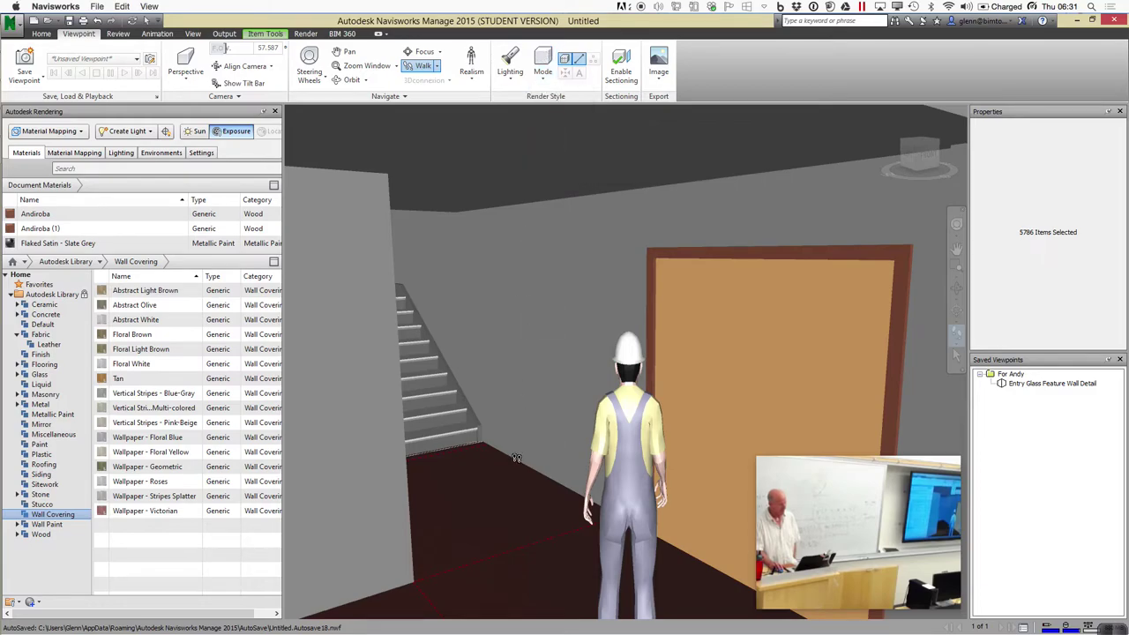
left_click_drag(512, 447, 426, 417)
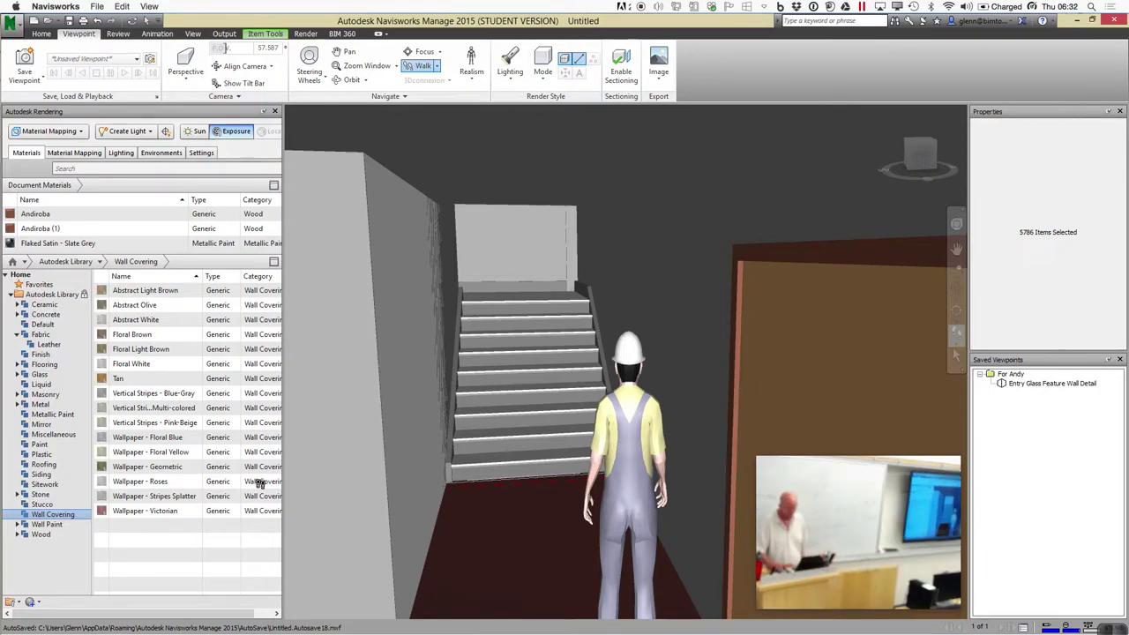
left_click_drag(485, 469, 501, 494)
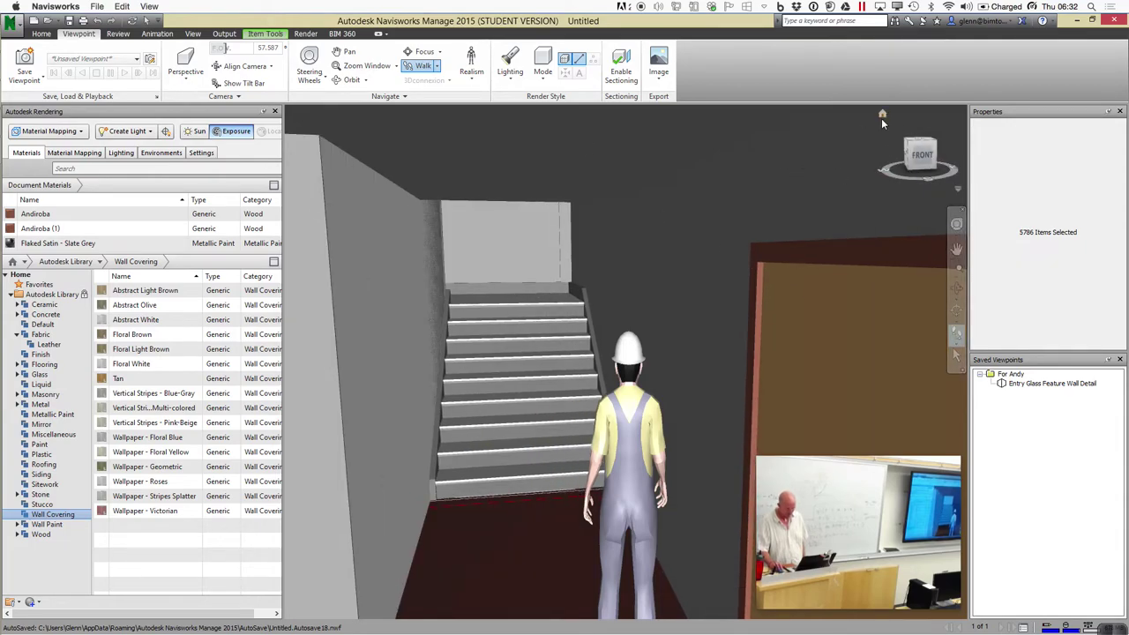
Return to the Home view and use the Fly tool to fly toward the building
left_click(882, 118)
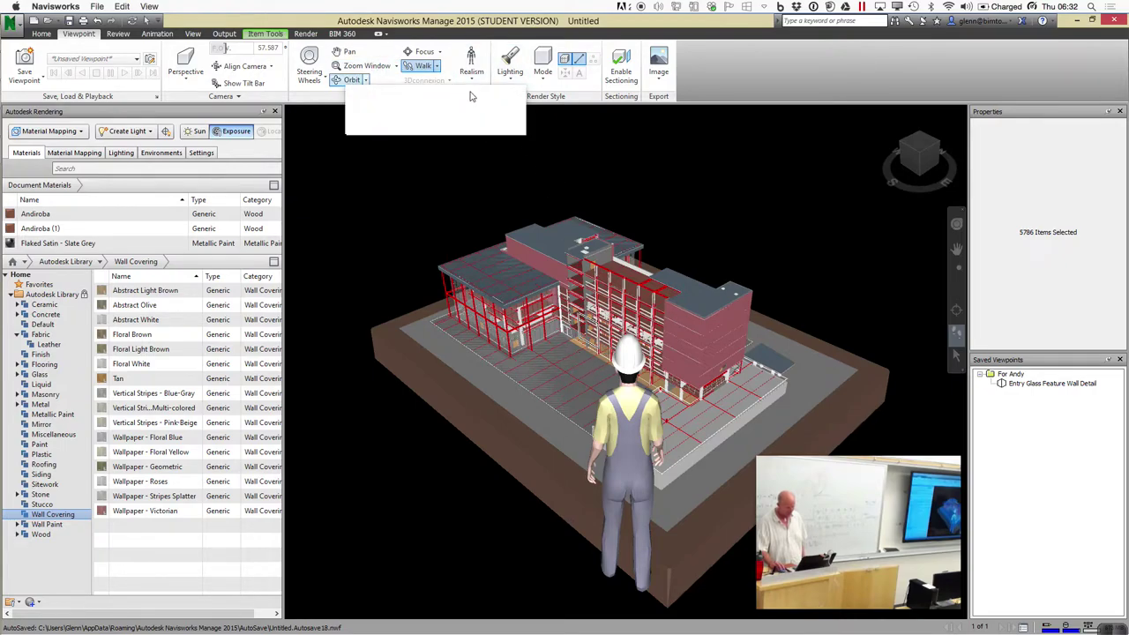
left_click(436, 65)
left_click(422, 110)
left_click_drag(548, 370, 569, 450)
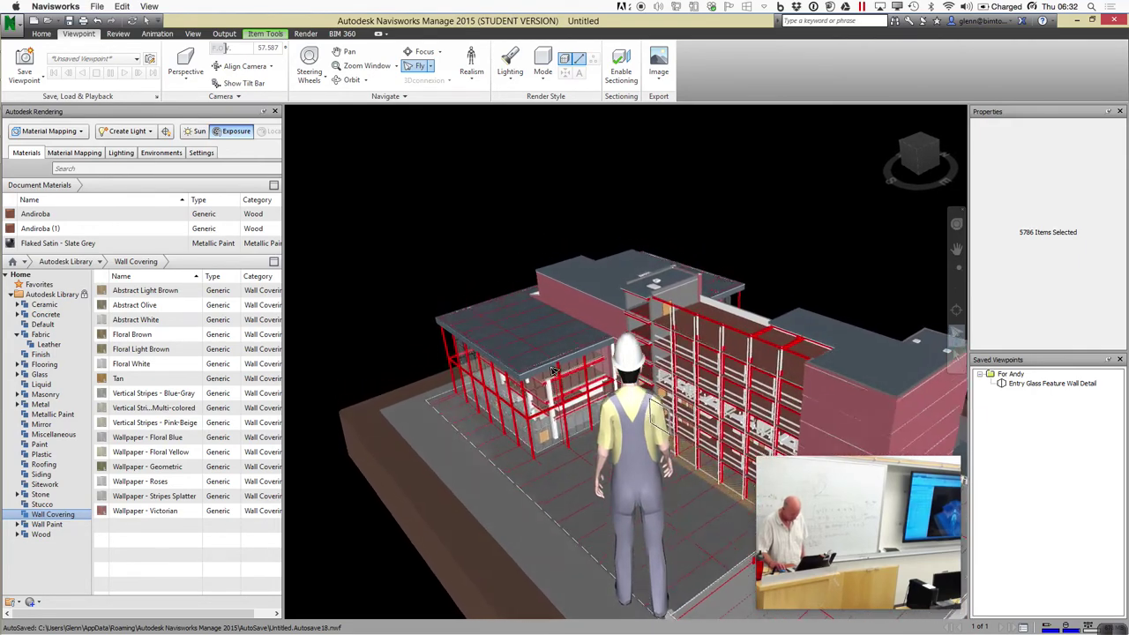
Fly into the office interior, switch to Walk, and turn the avatar to face the desks and bookshelf
left_click_drag(740, 439, 719, 469)
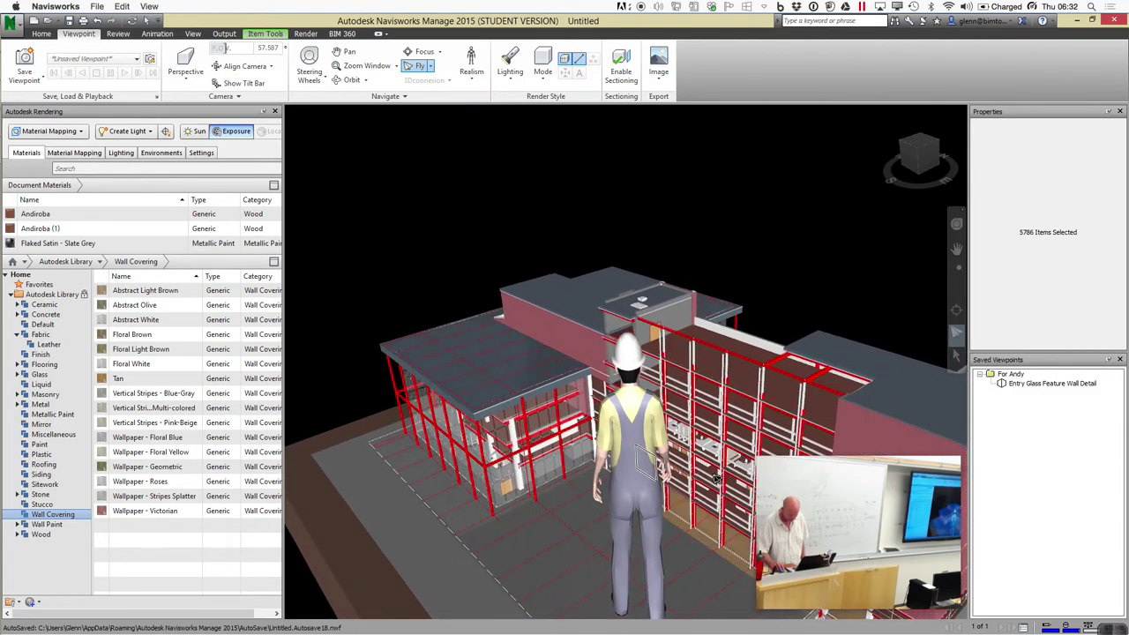
left_click_drag(719, 486, 692, 460)
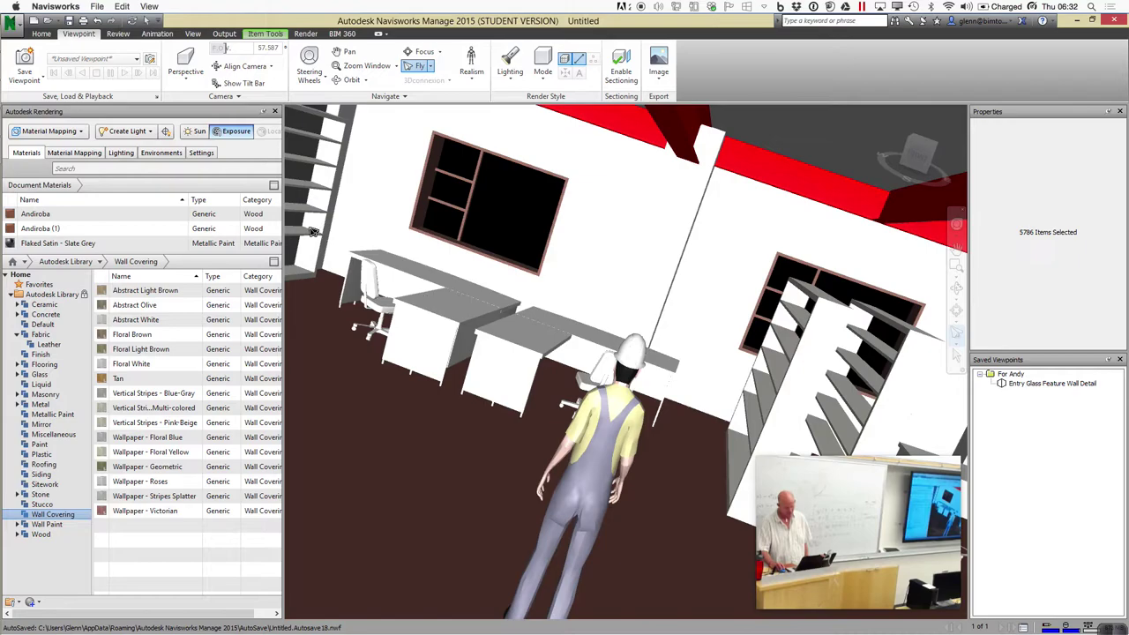
left_click(431, 69)
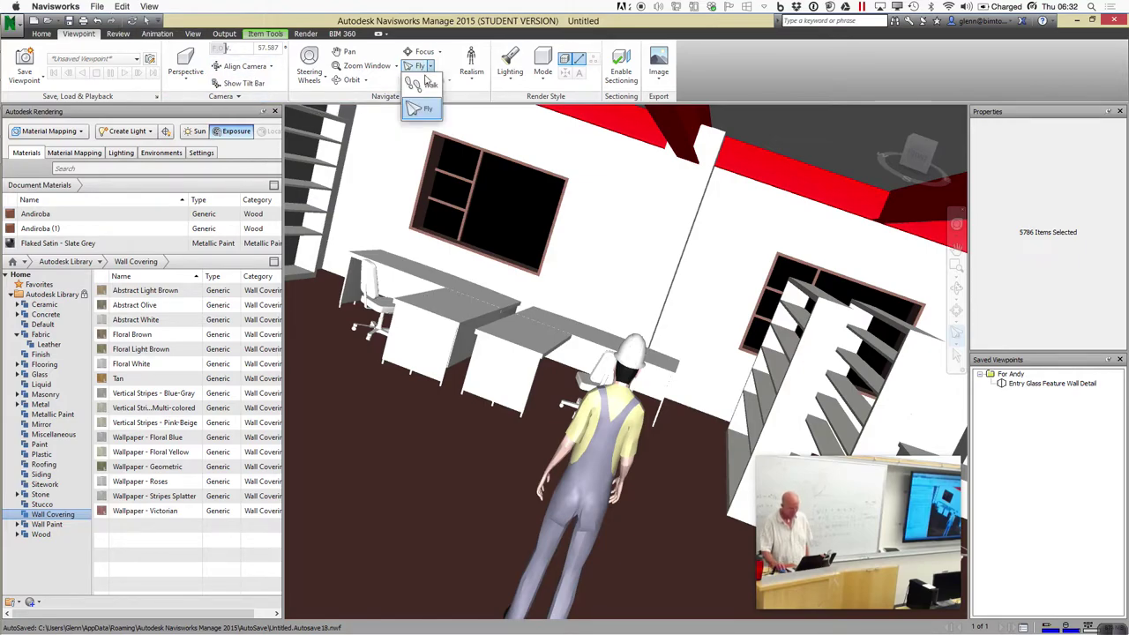
left_click(423, 89)
left_click_drag(509, 320, 408, 319)
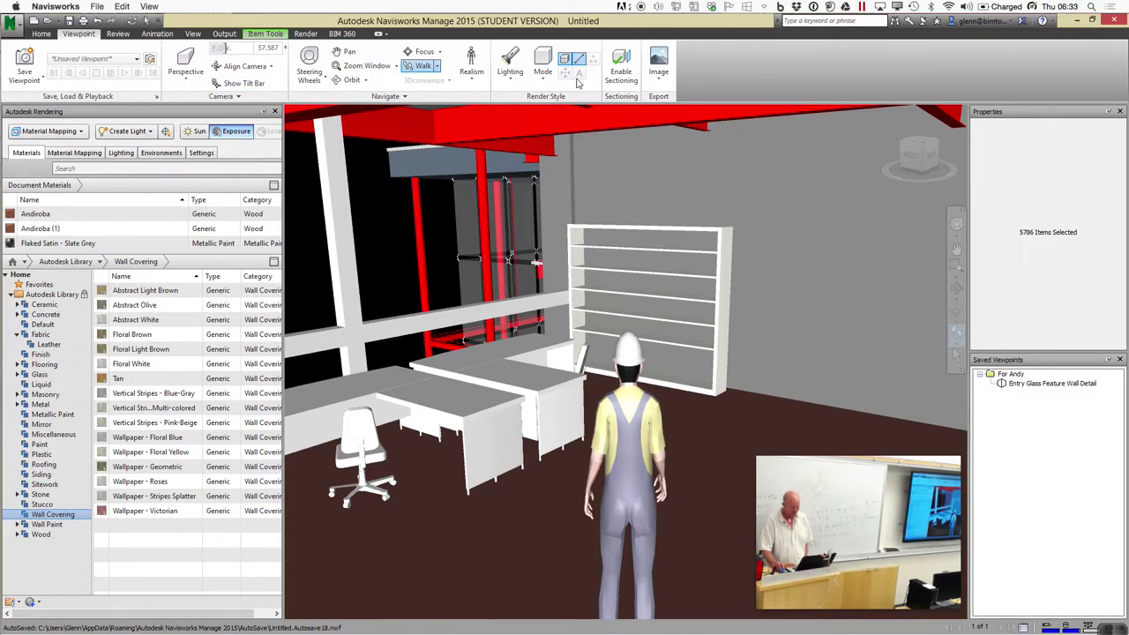
Set the render style mode to Full Render and start a cloud rendering of the current view as a still image
left_click(545, 81)
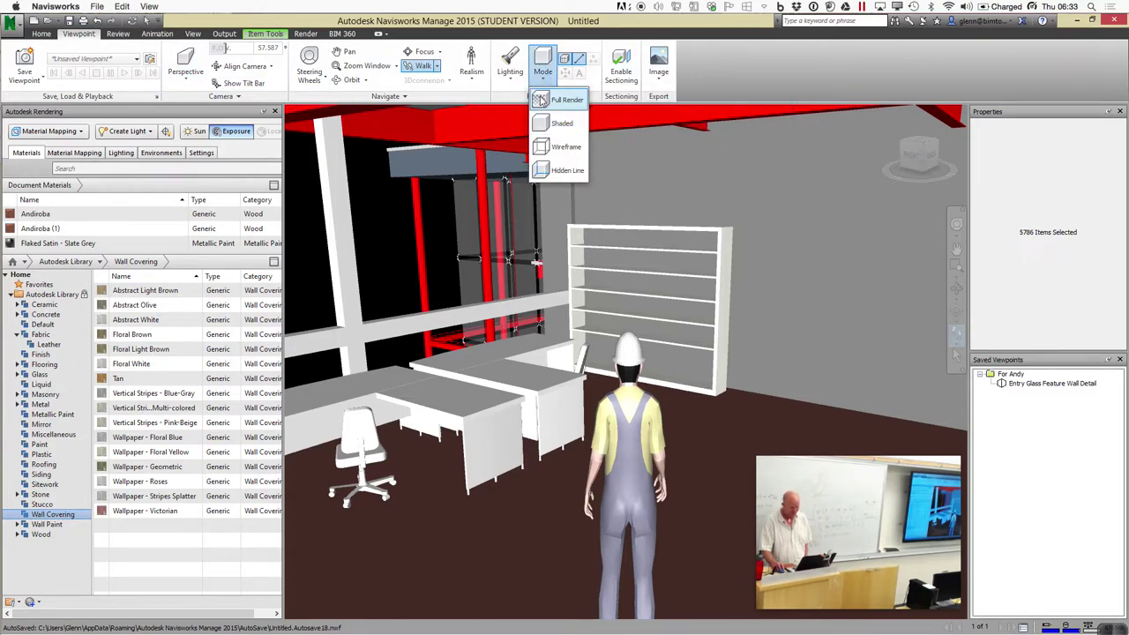
left_click(552, 104)
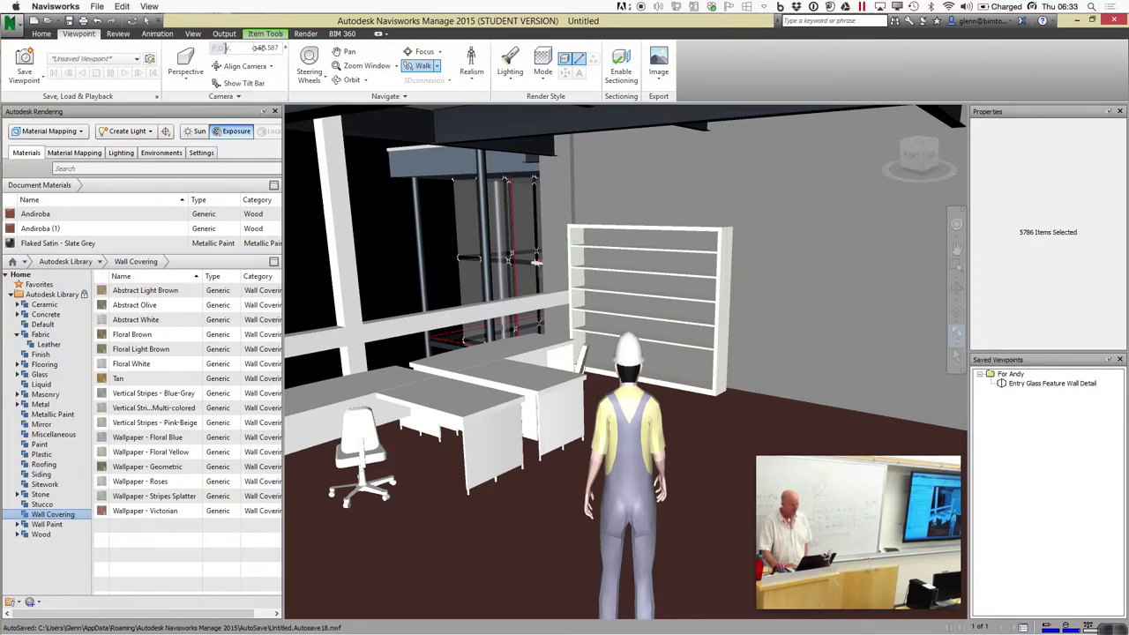
left_click(307, 35)
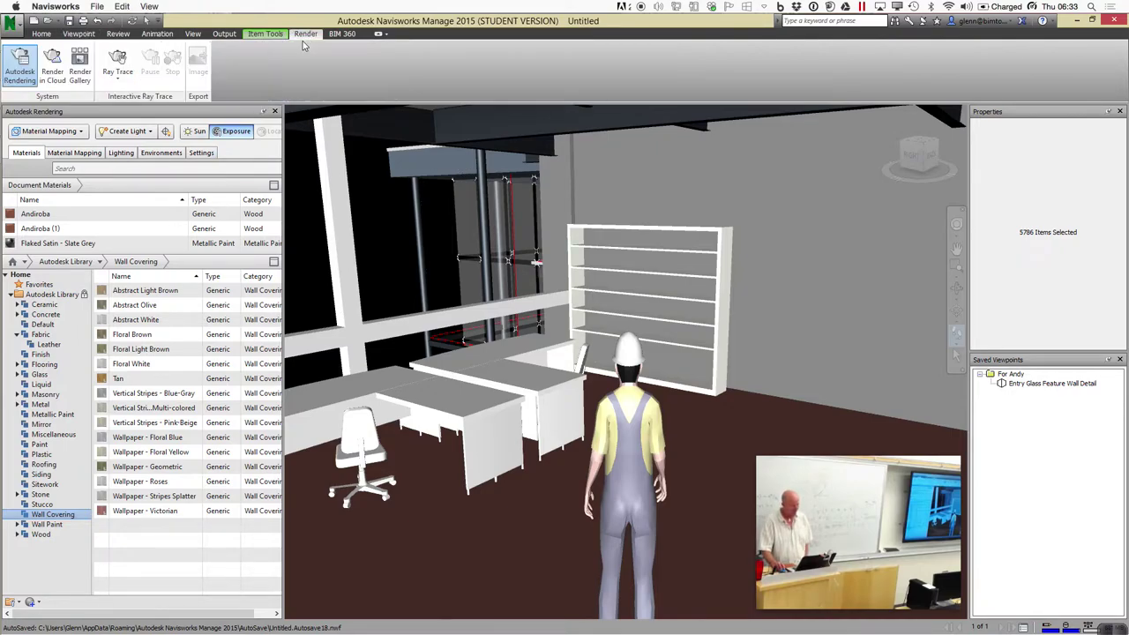
left_click(53, 63)
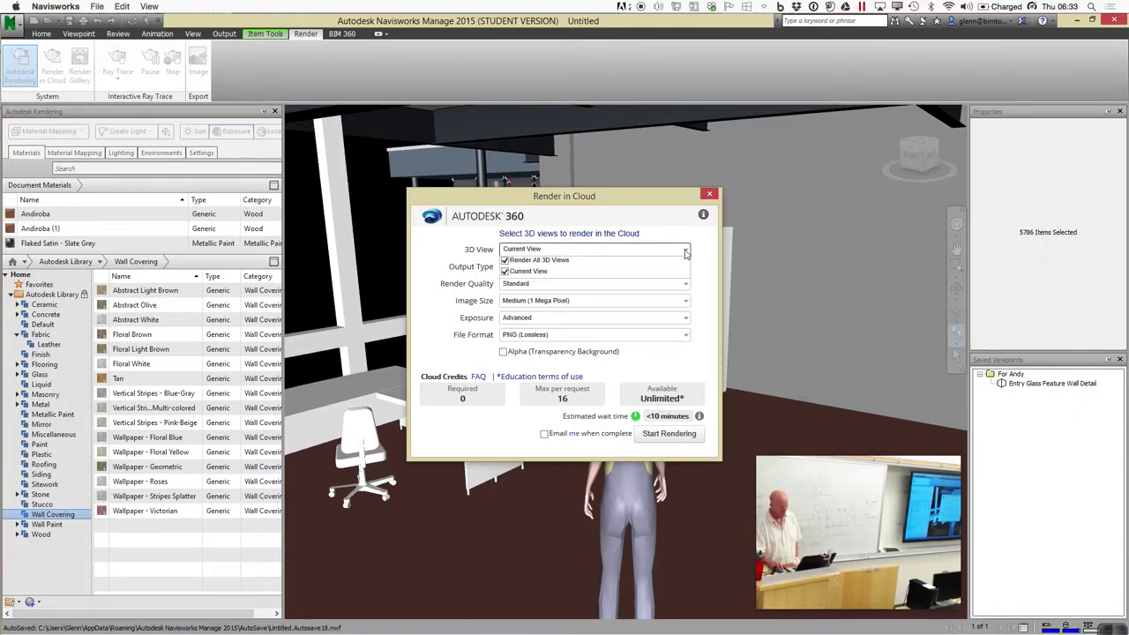
left_click(472, 246)
left_click(527, 270)
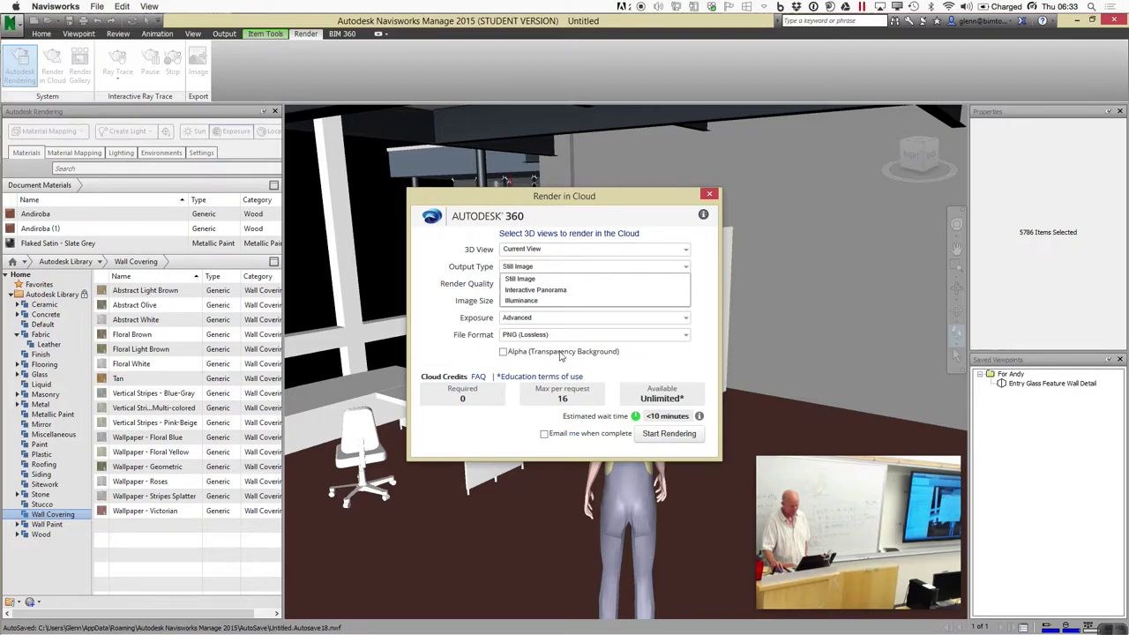
left_click(529, 281)
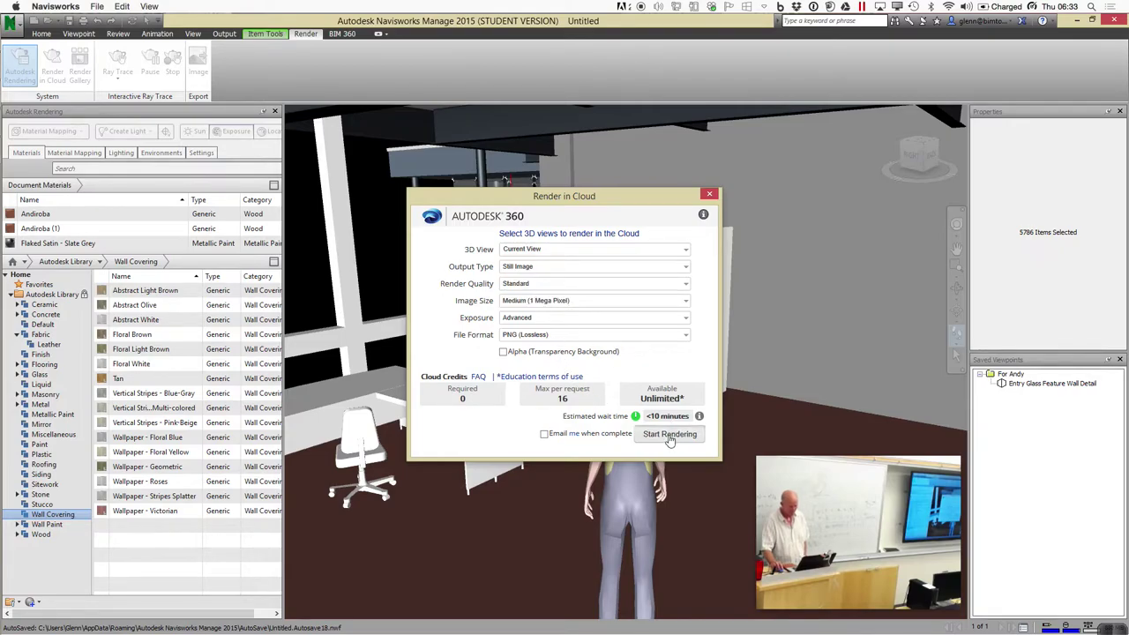
left_click(670, 434)
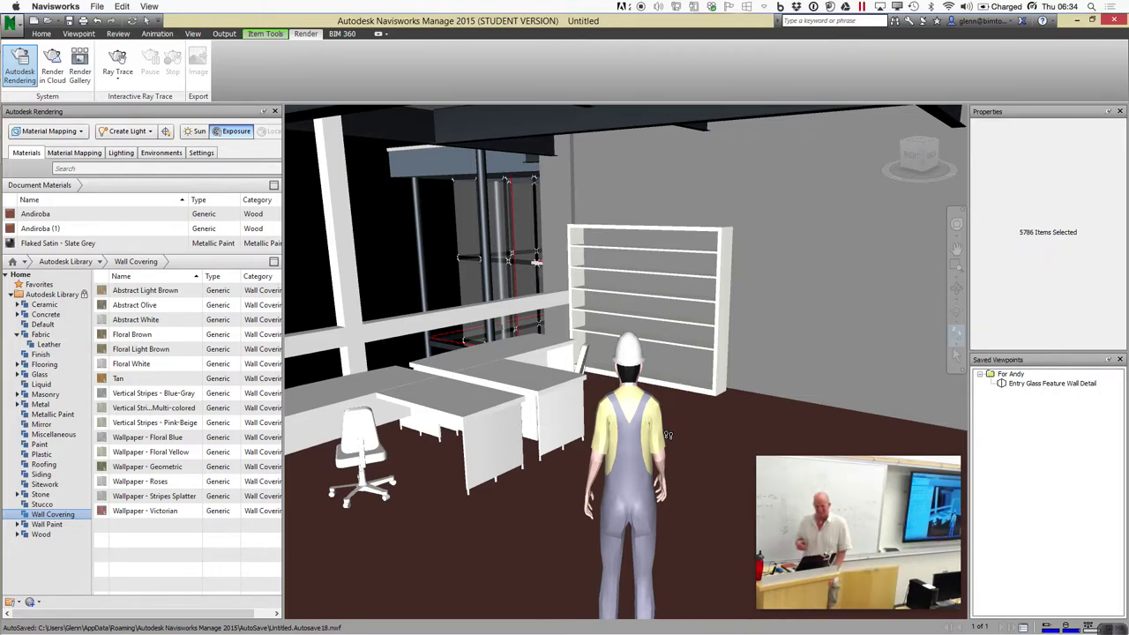
Switch to the Mindomo syllabus map and expand the Cloud-Based Alternatives topic
key("ctrl+Left")
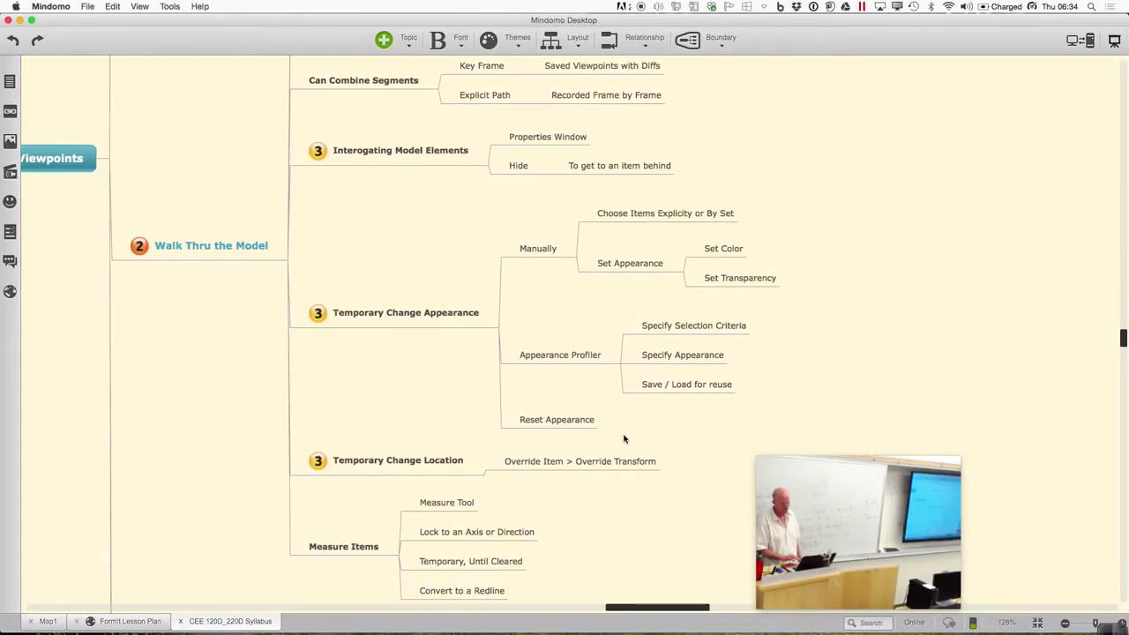
scroll(222, 399, "down", 8)
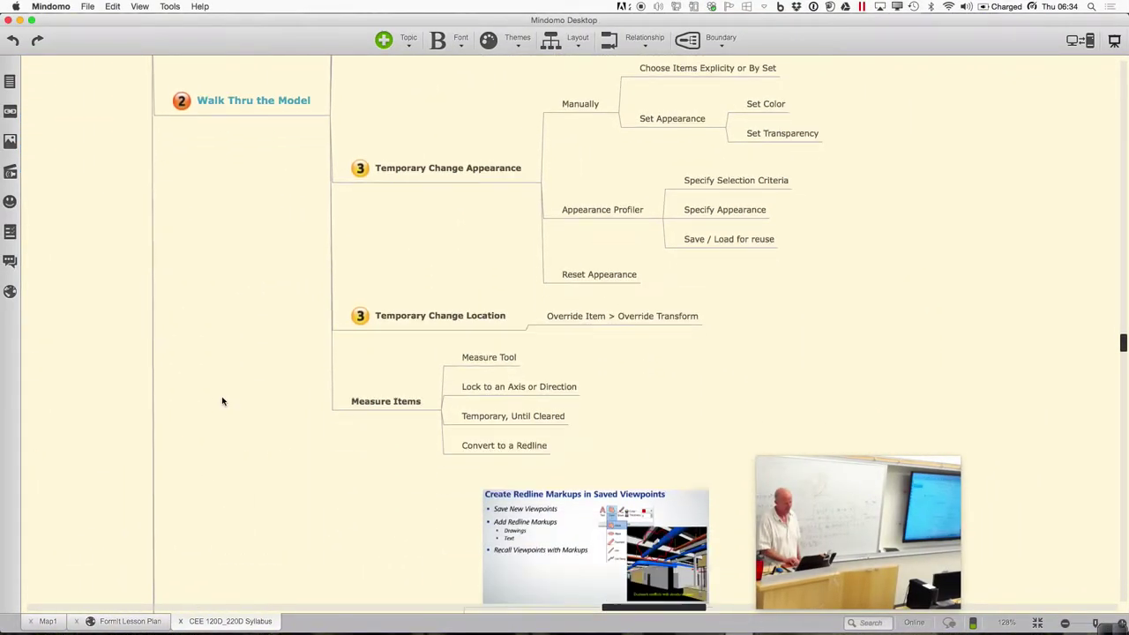
scroll(222, 401, "down", 14)
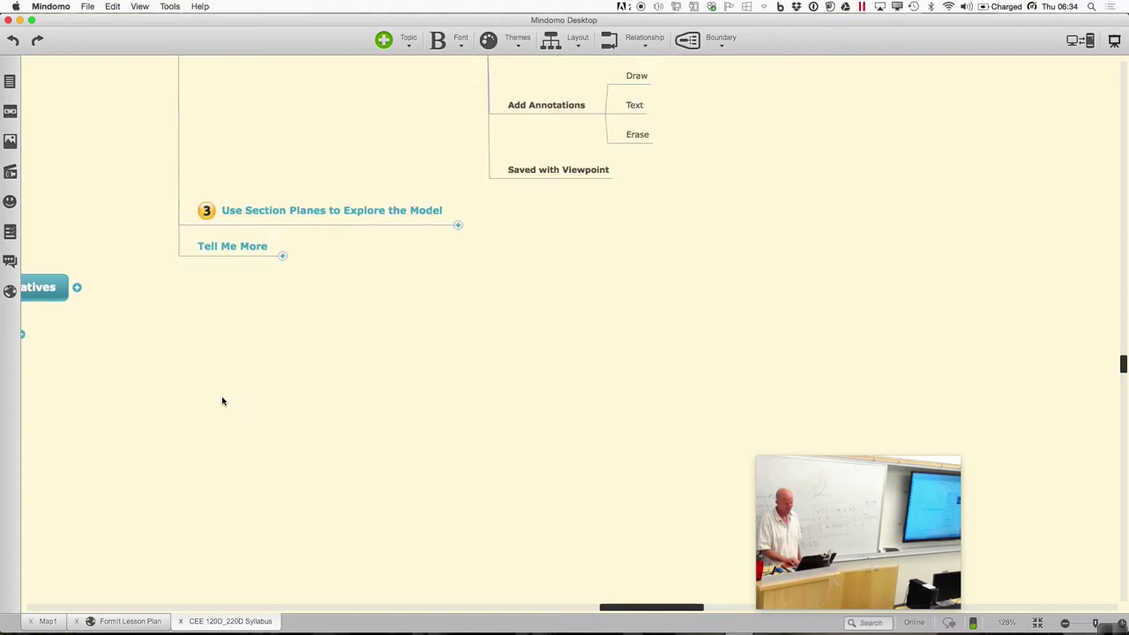
scroll(222, 402, "left", 5)
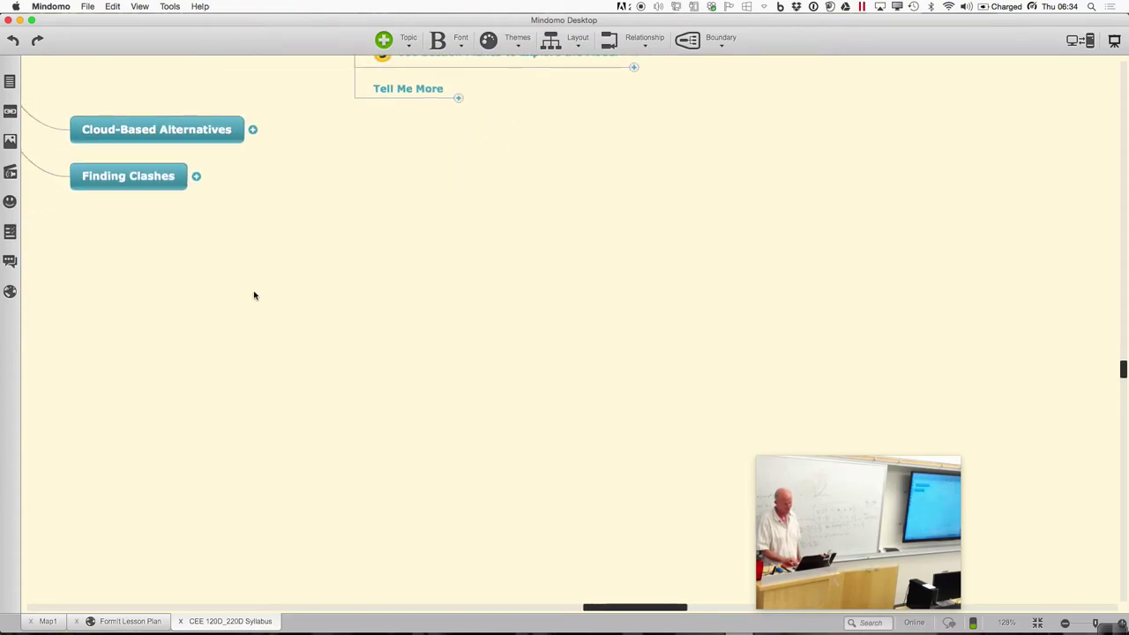
left_click(252, 131)
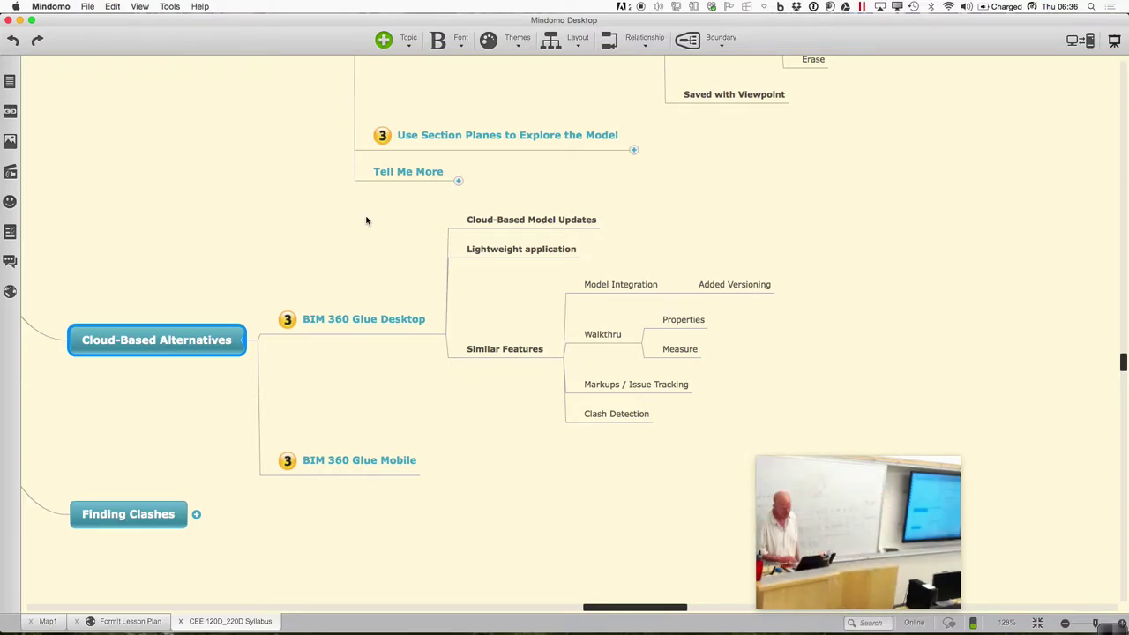
Switch back to Navisworks and display the BIM 360 project and Glue tools
key("super+Tab")
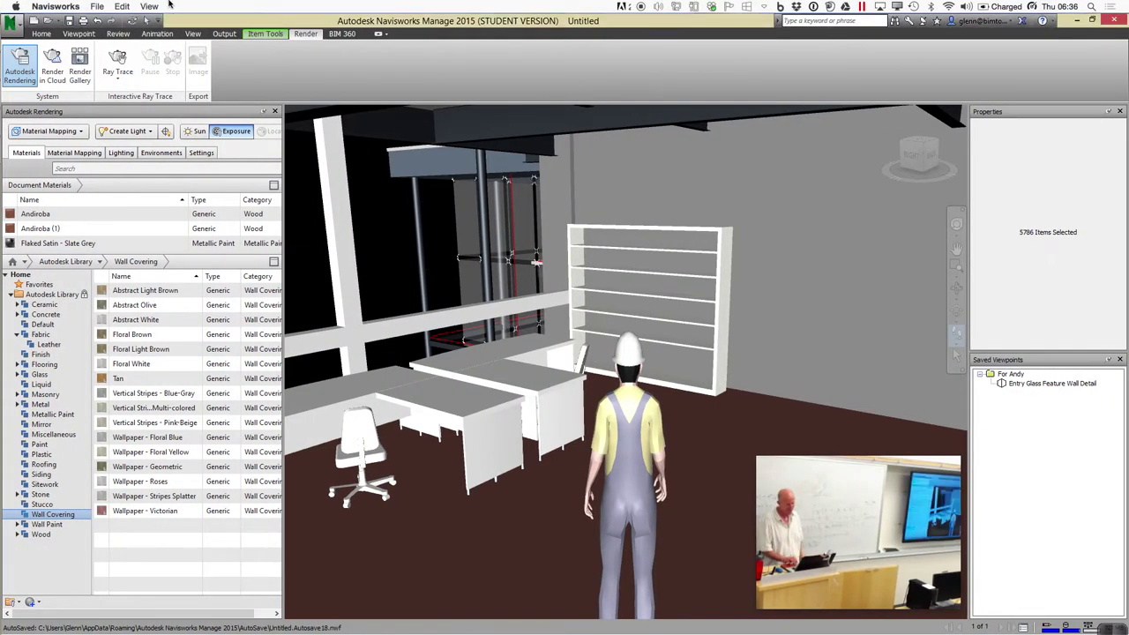
left_click(343, 35)
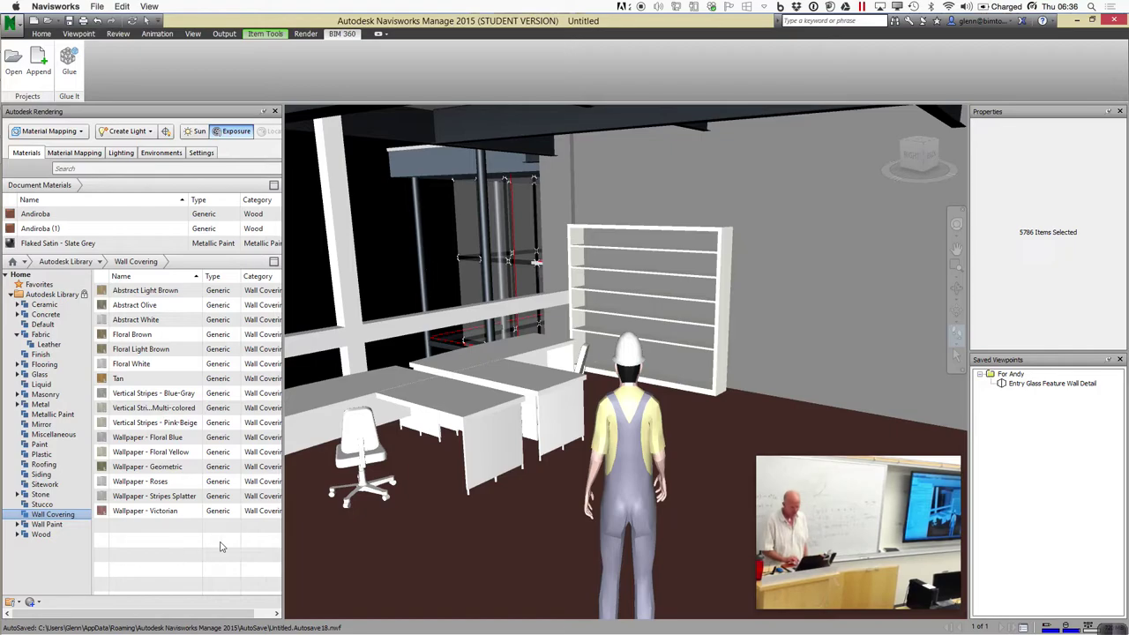
key("ctrl+Right")
key("ctrl+Left")
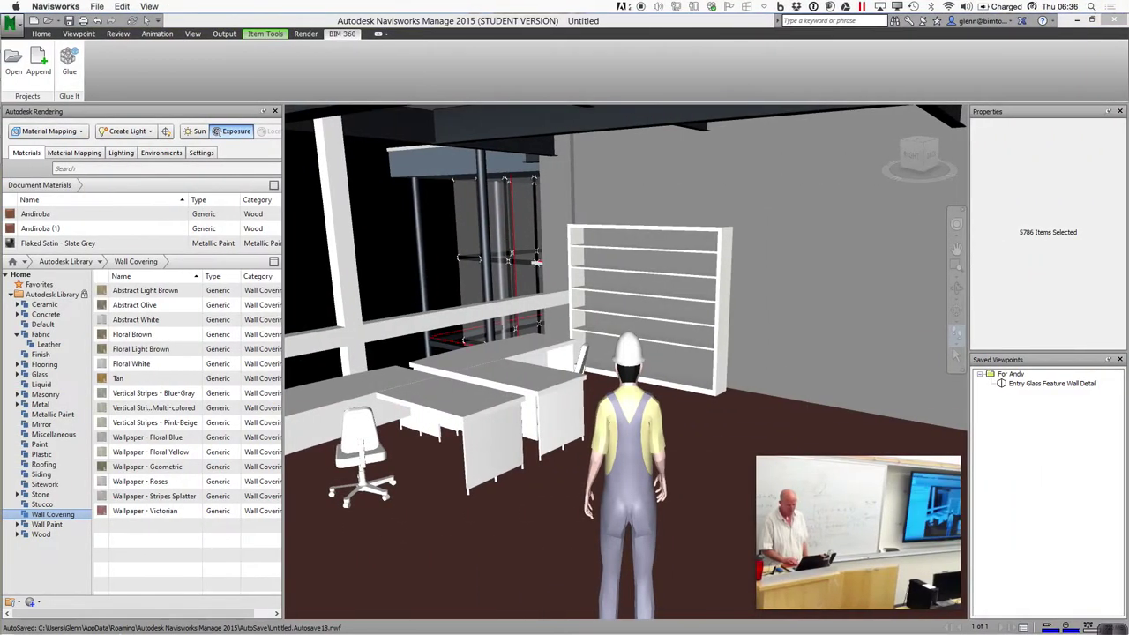
Switch to BIM 360 Glue, sign in, and close the What's New notice
mouse_move(152, 604)
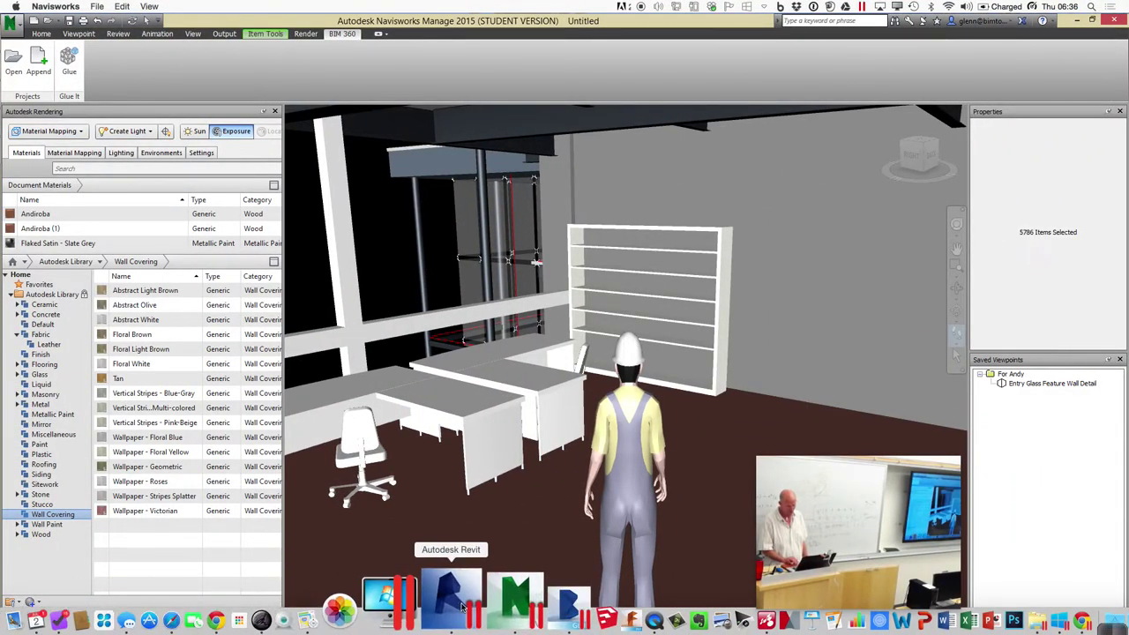
left_click(498, 603)
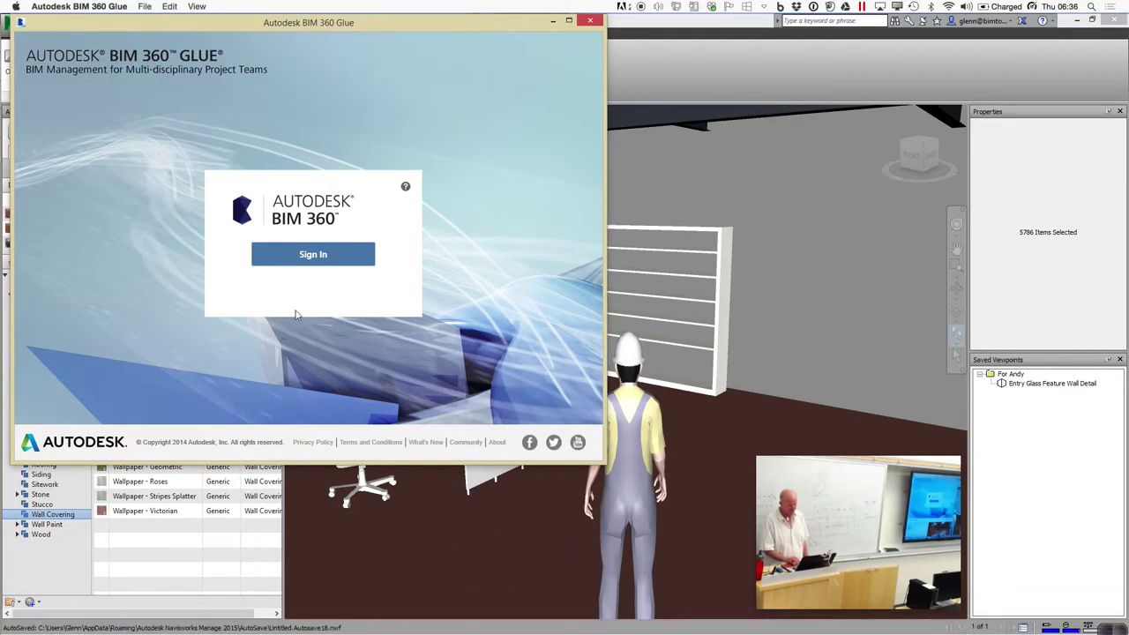
left_click(311, 257)
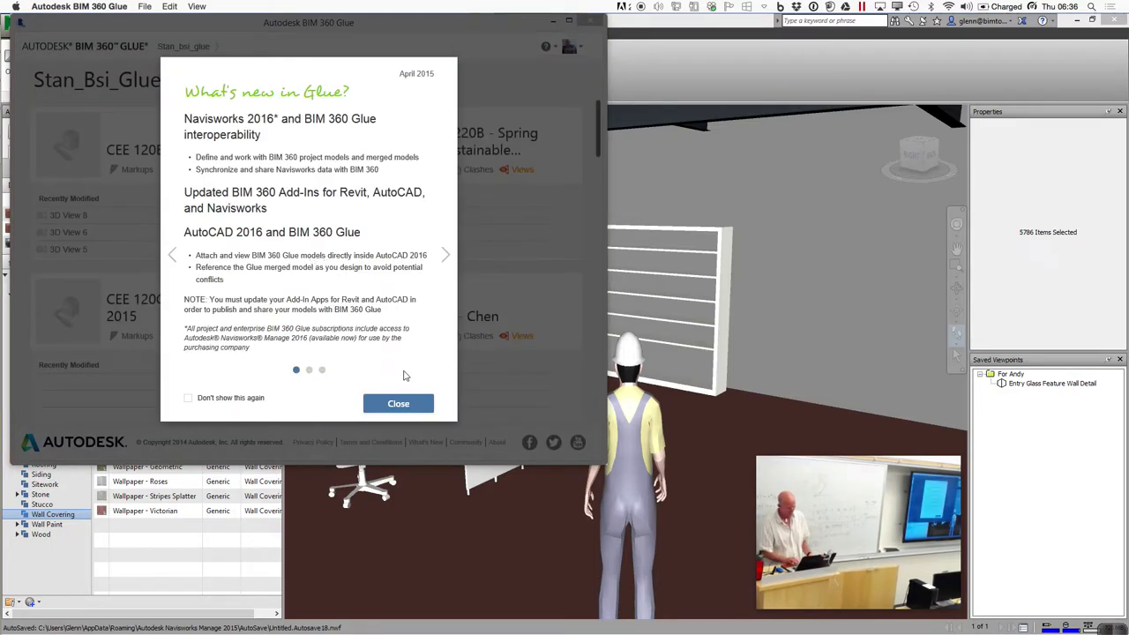
left_click(398, 404)
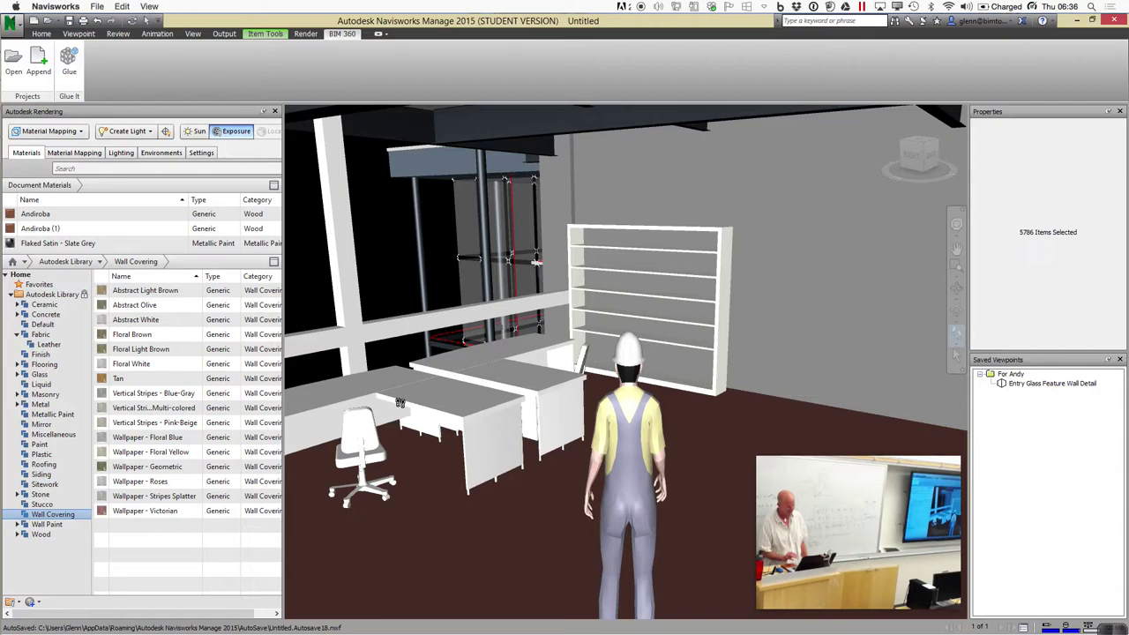
Bring the BIM 360 Glue projects window back to the front and enlarge it
mouse_move(402, 622)
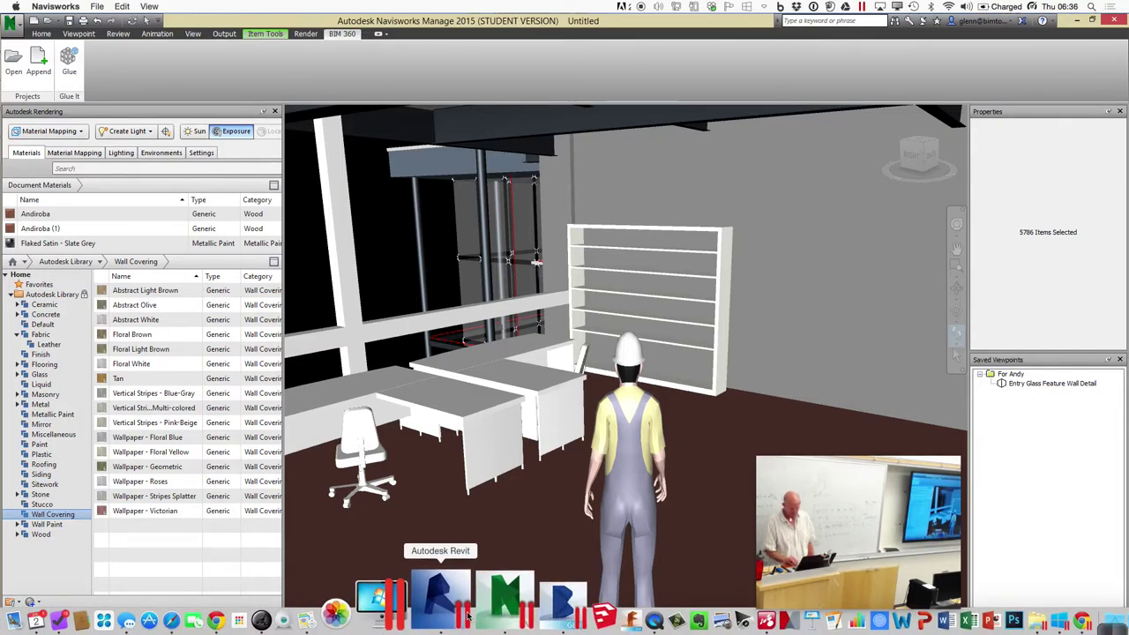
left_click(503, 572)
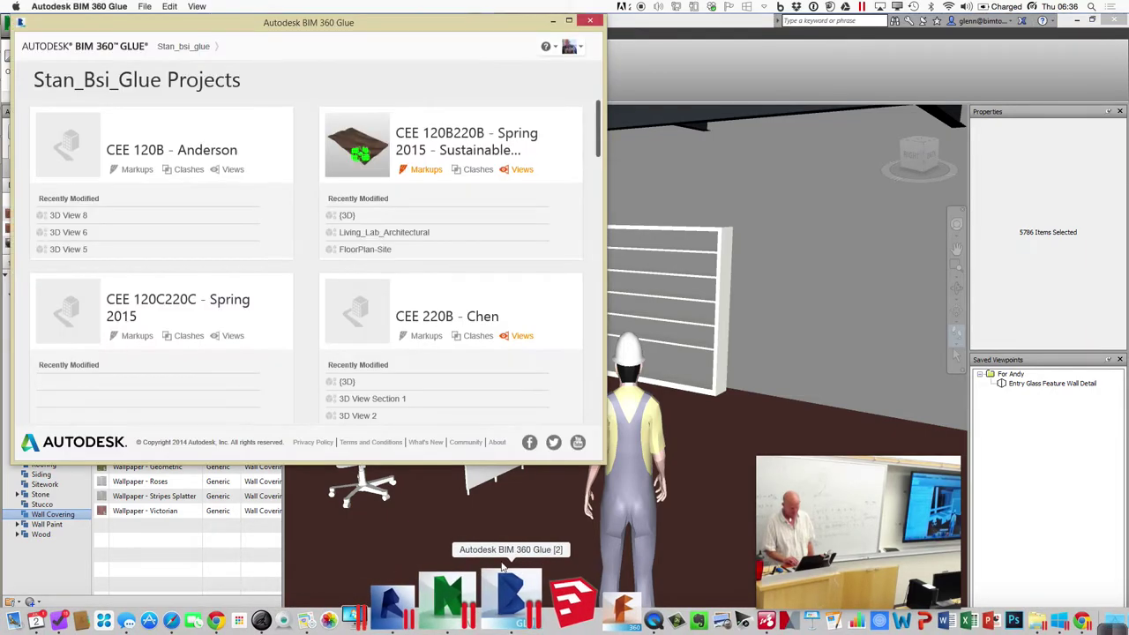
left_click_drag(604, 462, 1058, 604)
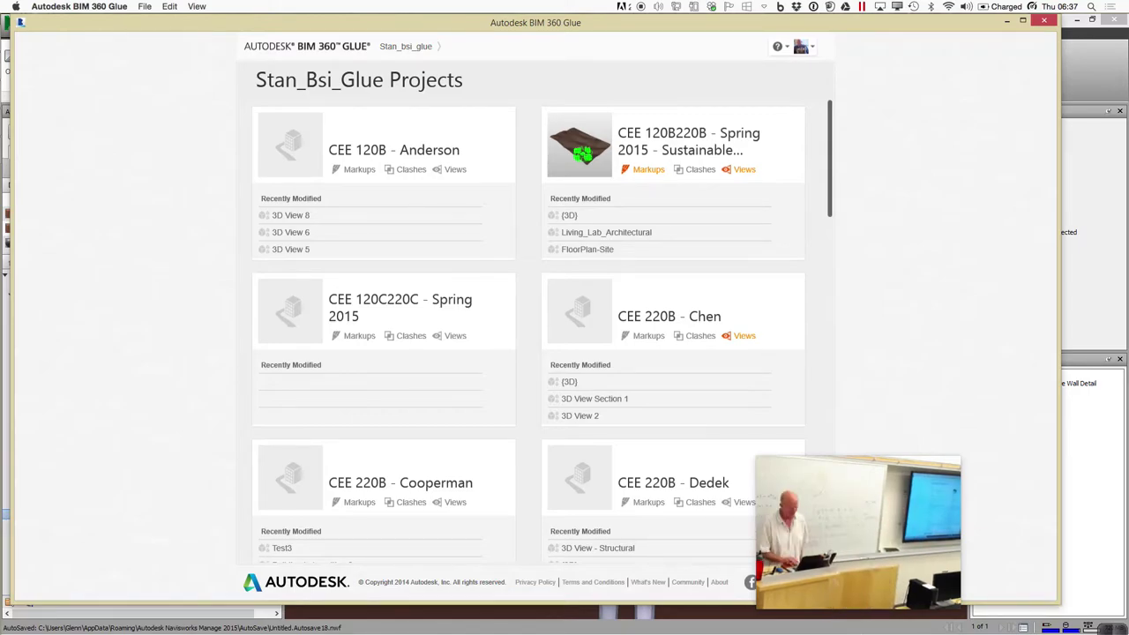
Switch to Google Chrome, enter the BIM 360 desktop app address b4.autodesk.com/desktop/ without loading it, and return to BIM 360 Glue
mouse_move(752, 629)
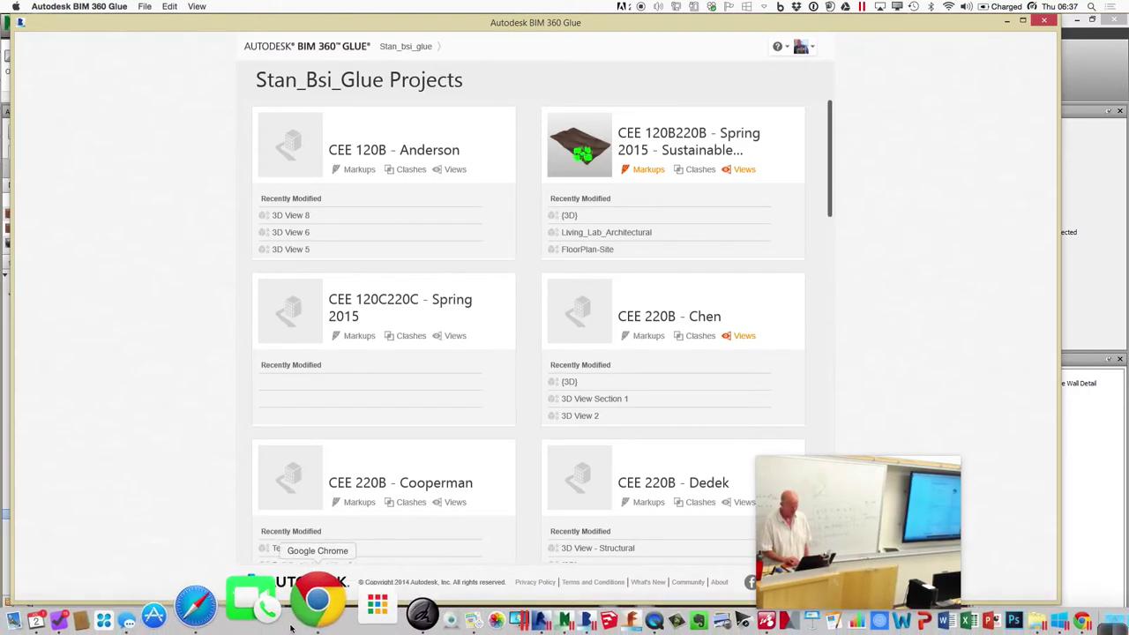
left_click(298, 621)
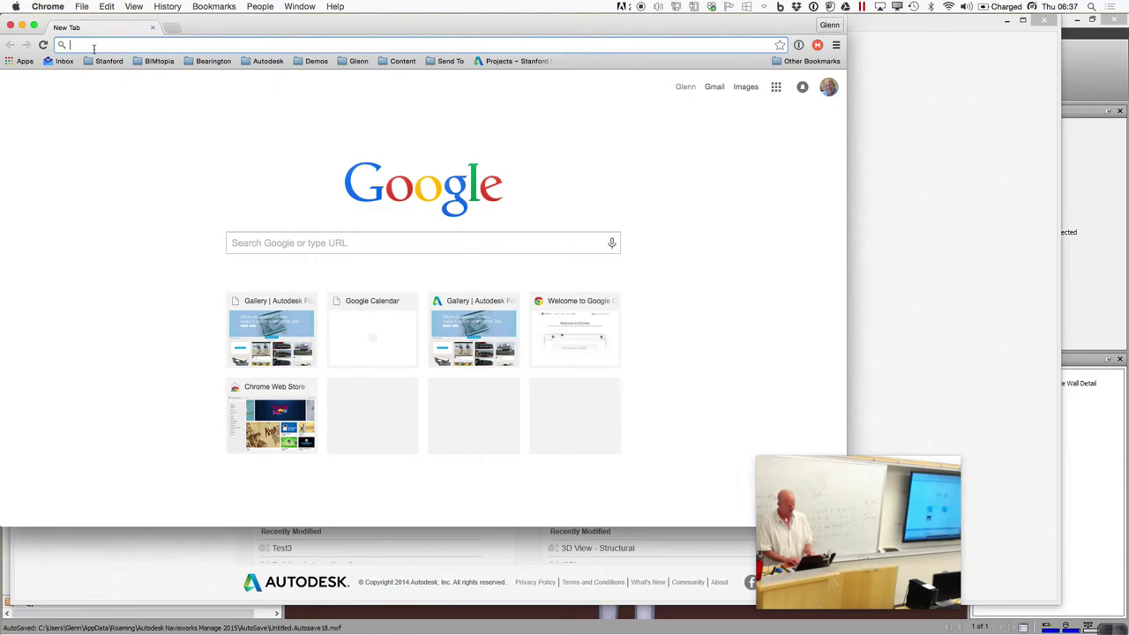
type("b4.autodesk.")
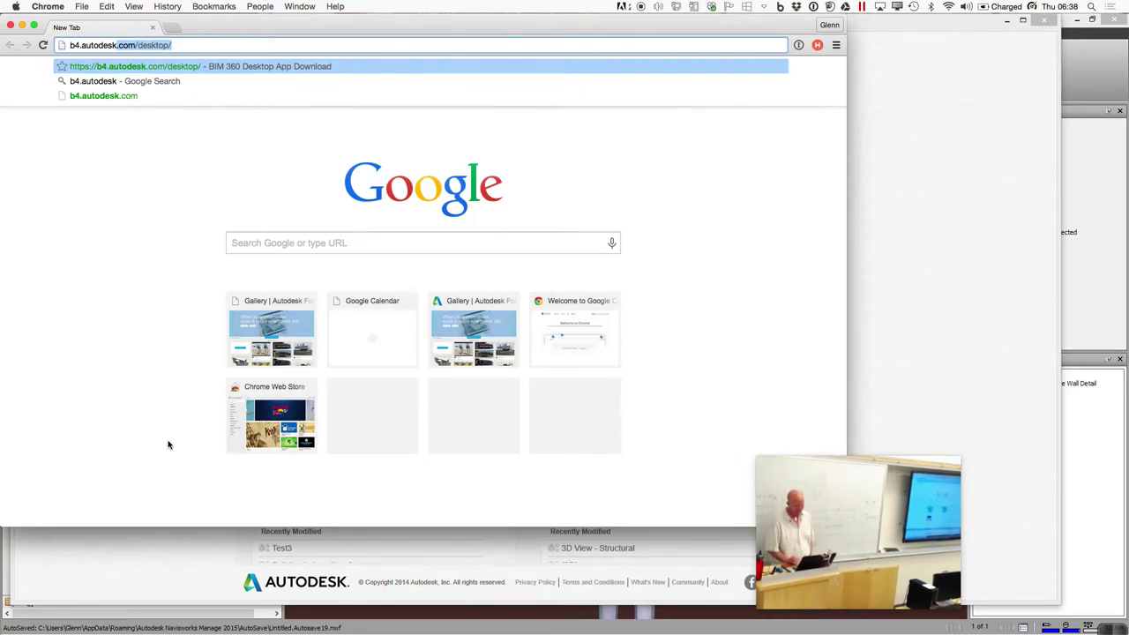
left_click(130, 588)
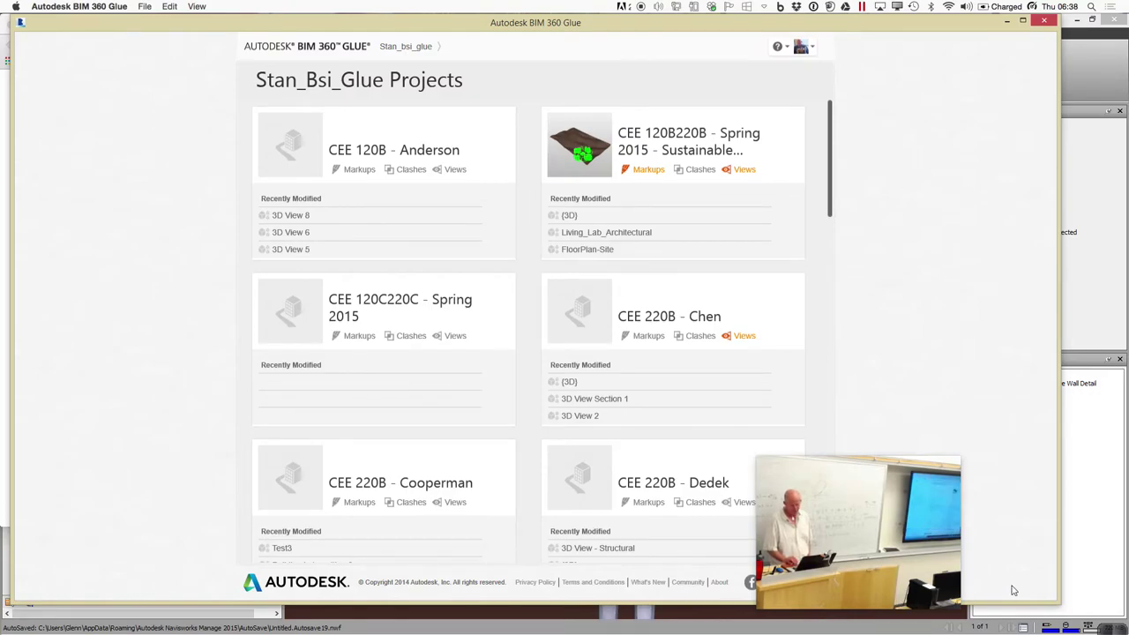
Widen the BIM 360 Glue window and open the Conference Center model from the CEE 220D - Session 1 project
left_click_drag(1058, 598, 1107, 599)
left_click_drag(952, 544, 218, 507)
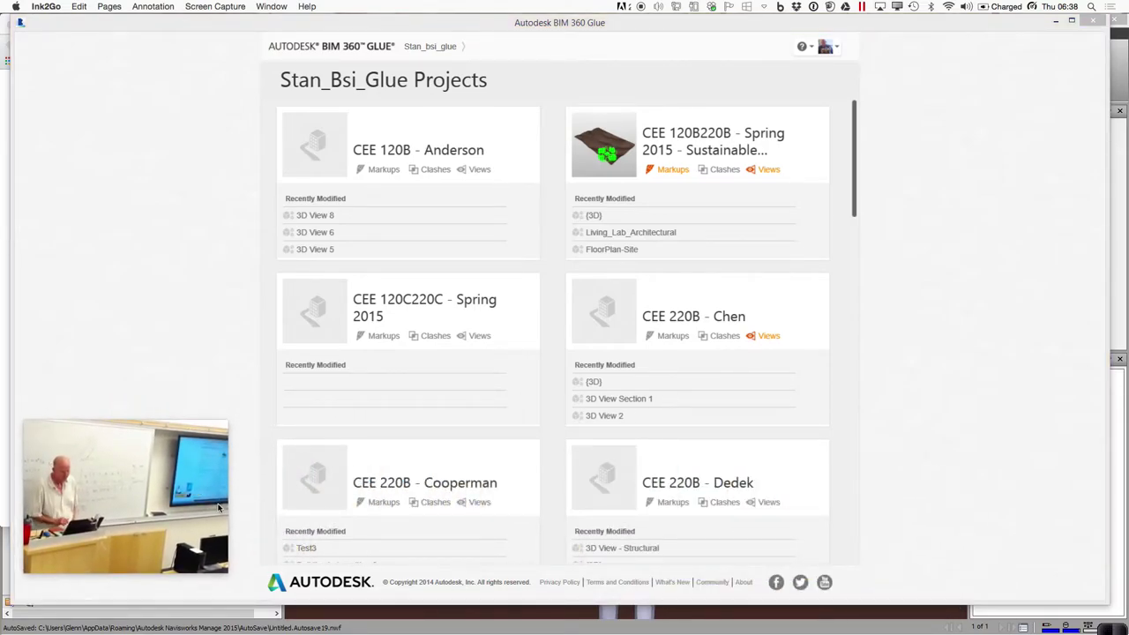
left_click(857, 198)
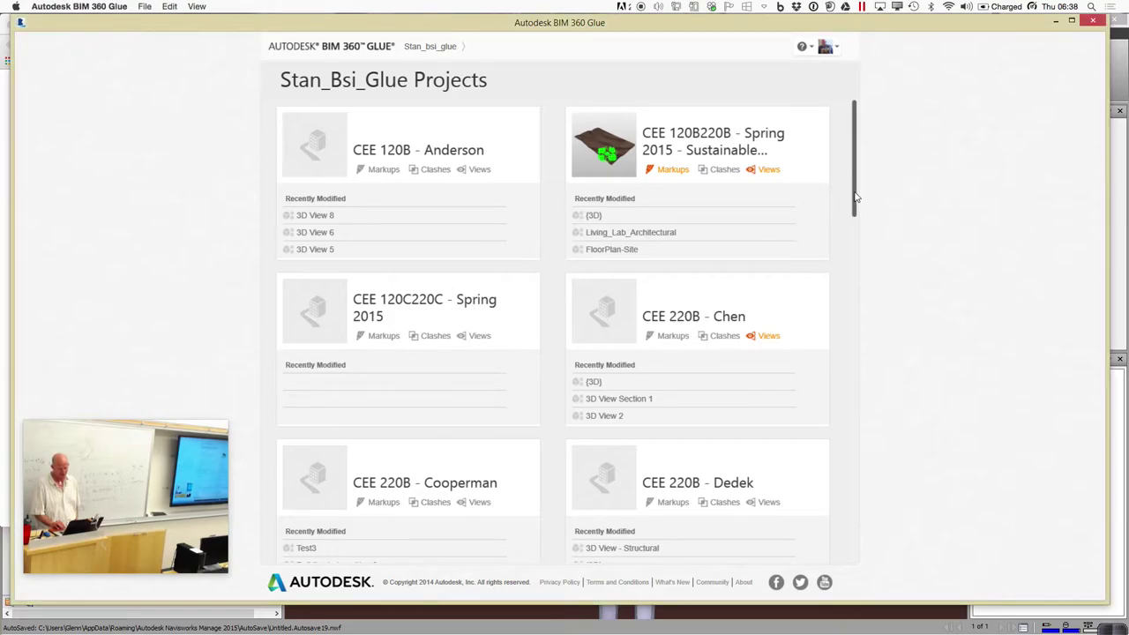
left_click_drag(855, 198, 843, 511)
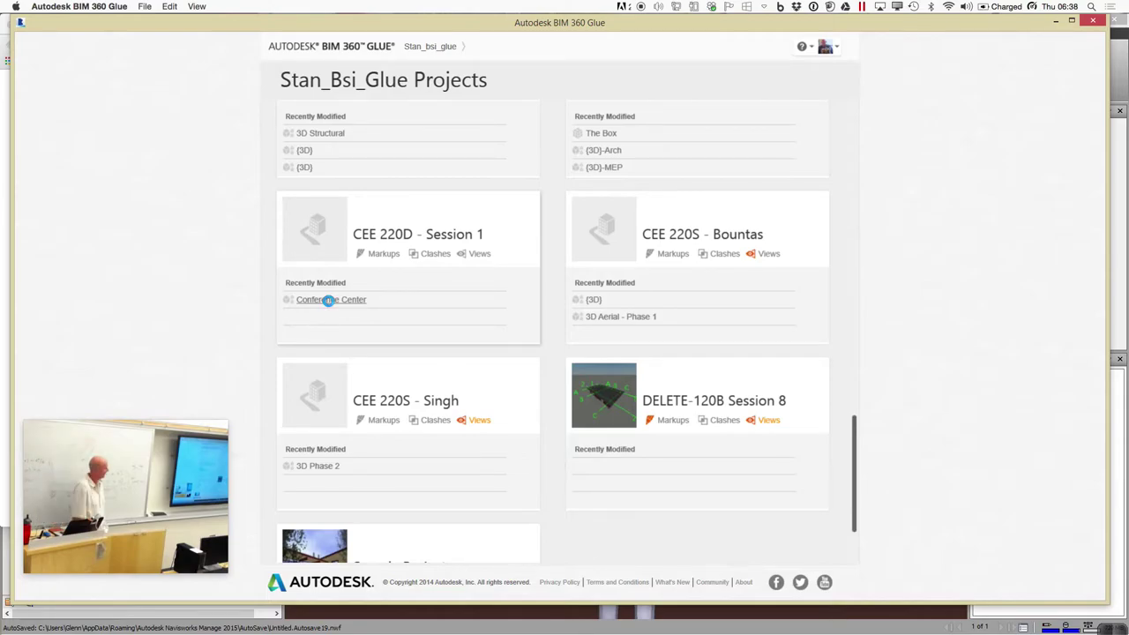
left_click(328, 300)
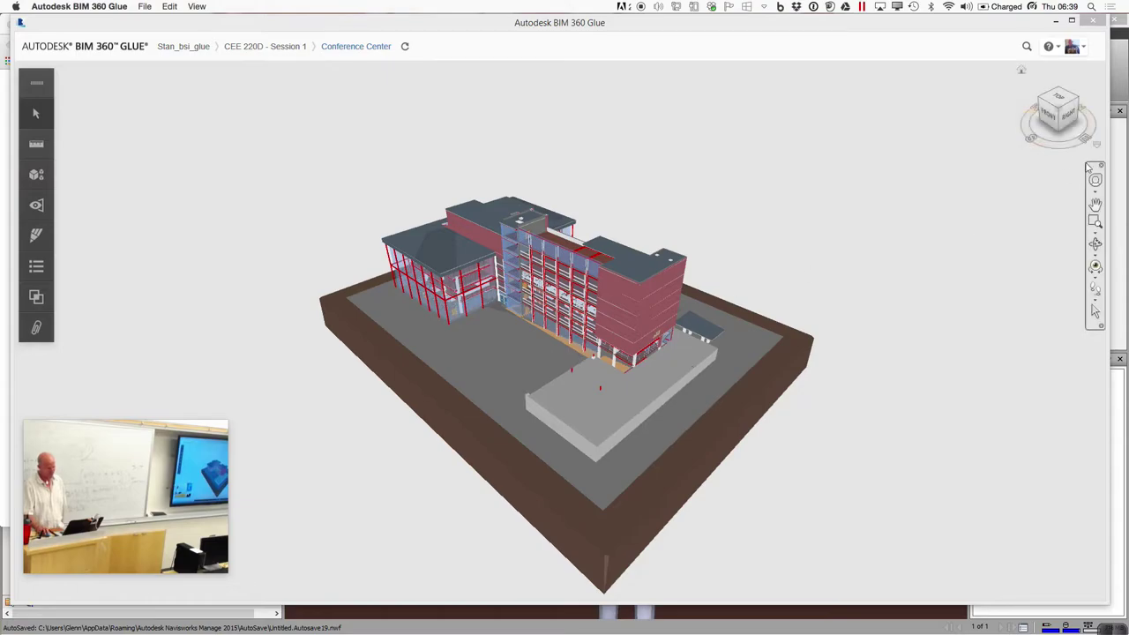
Orbit the Conference Center model to a lower viewing angle
left_click(1095, 245)
left_click_drag(945, 408, 965, 380)
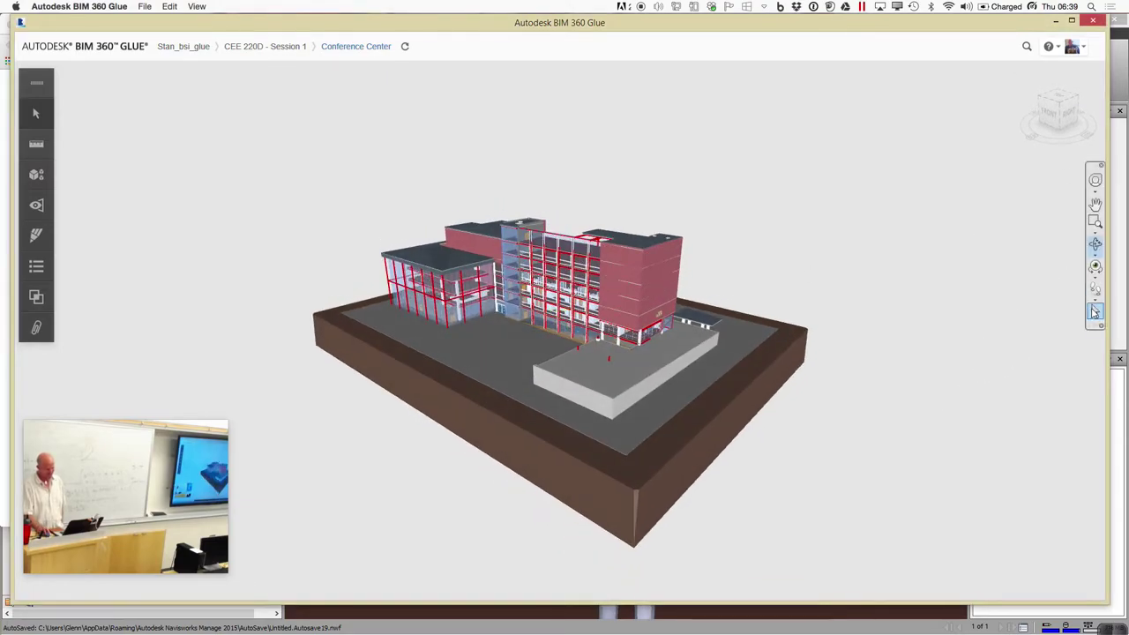
Use Fly navigation to move in close to the glazed, red-framed facade of the Conference Center
left_click(1096, 306)
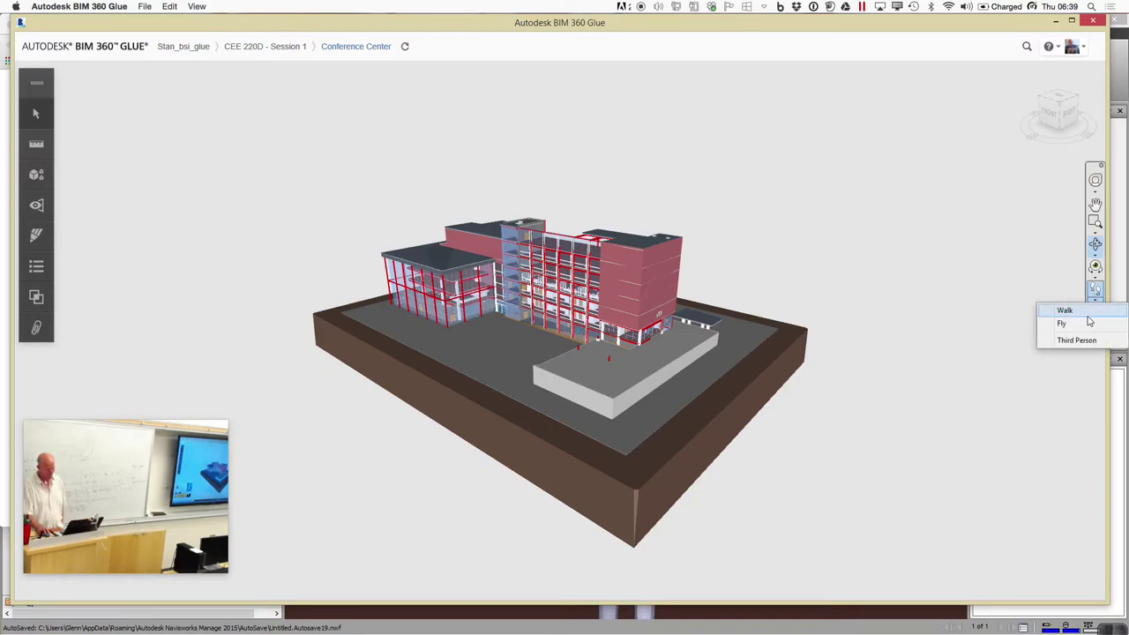
left_click(1063, 323)
left_click_drag(574, 370, 927, 184)
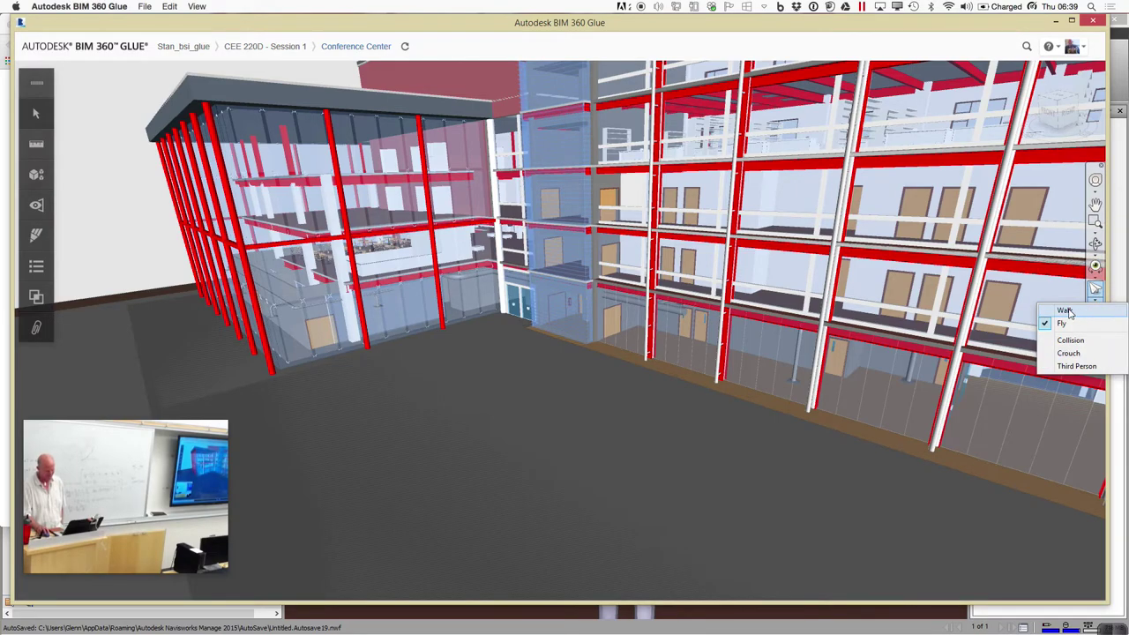
Switch to Walk navigation, turn on Third Person, and walk the avatar toward the glazed facade
left_click(1066, 311)
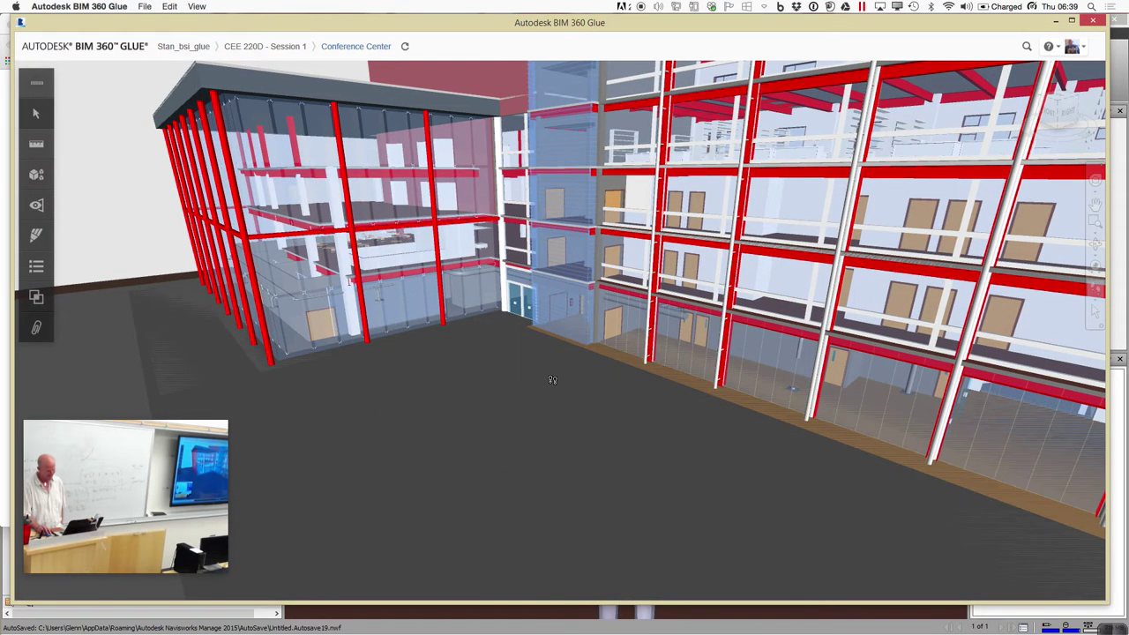
left_click_drag(552, 379, 932, 307)
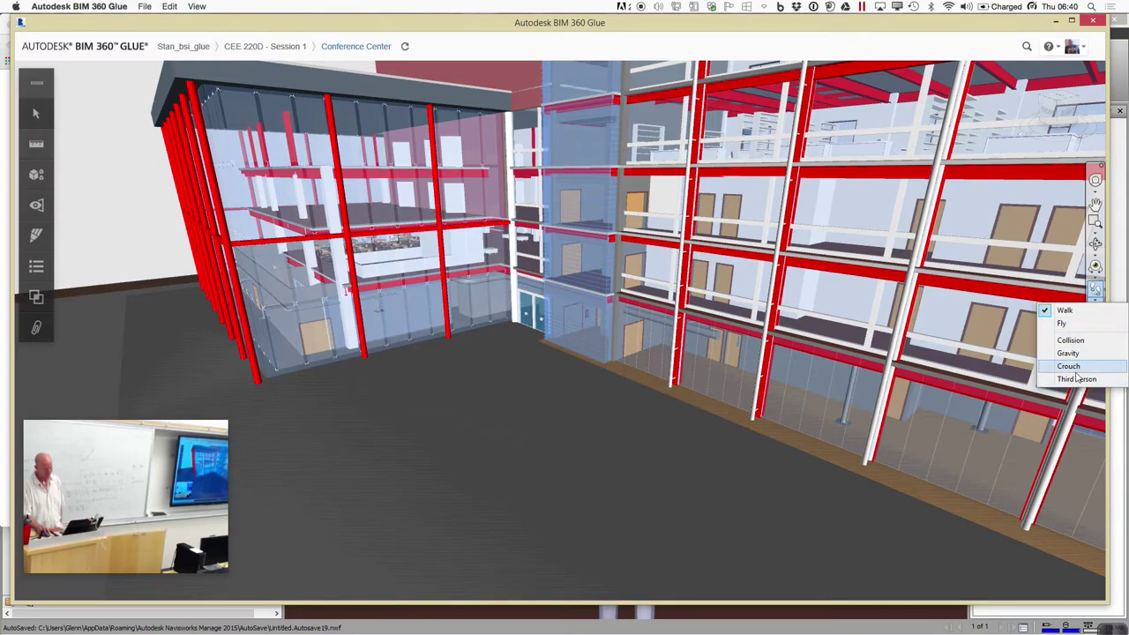
left_click(1077, 379)
left_click_drag(634, 448, 602, 369)
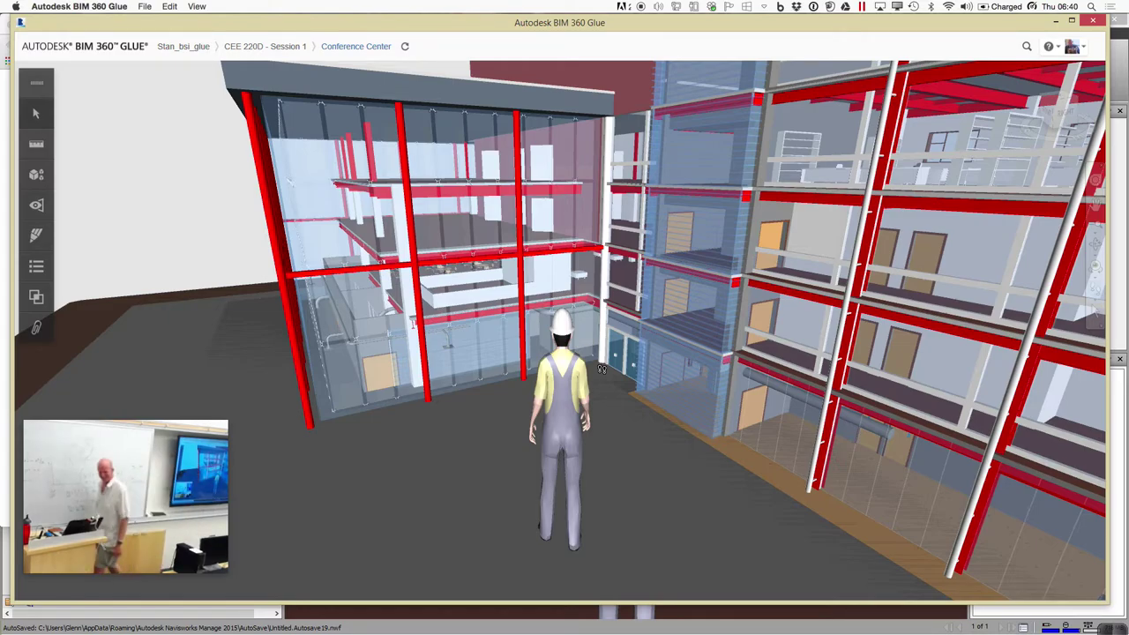
List the linked models under Conference Center and hide MEP.nwc
left_click(37, 181)
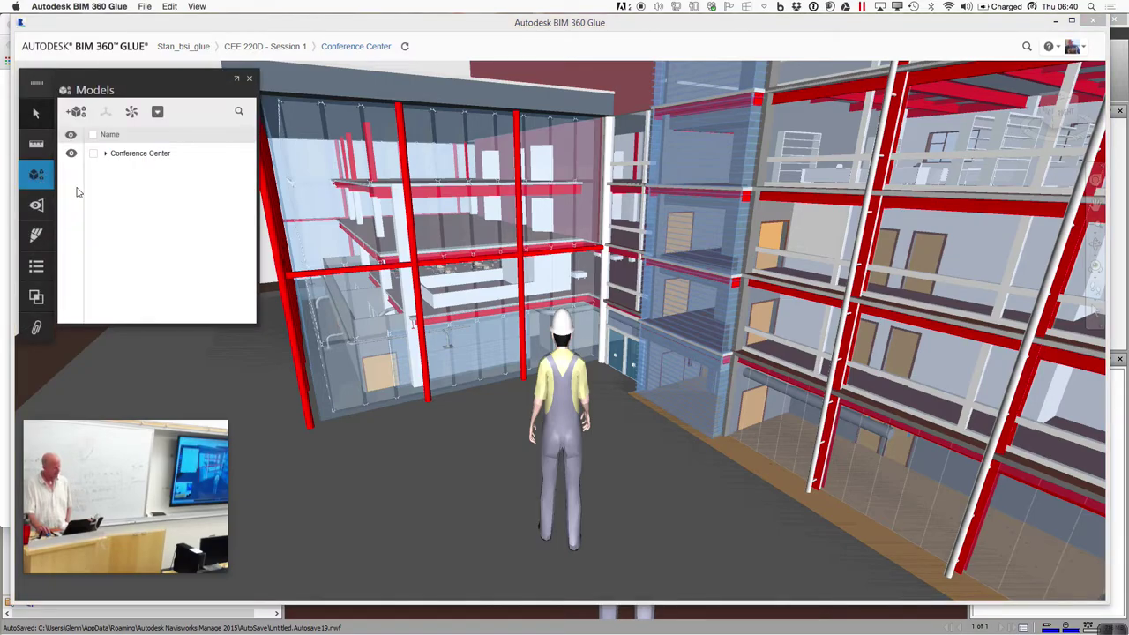
left_click(105, 154)
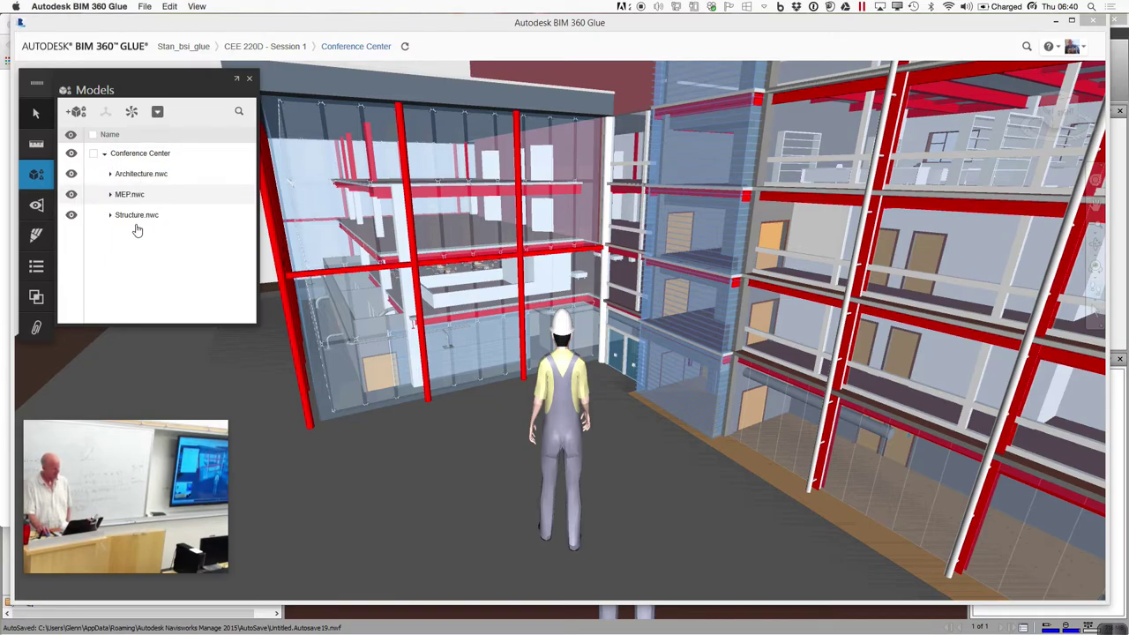
left_click(71, 195)
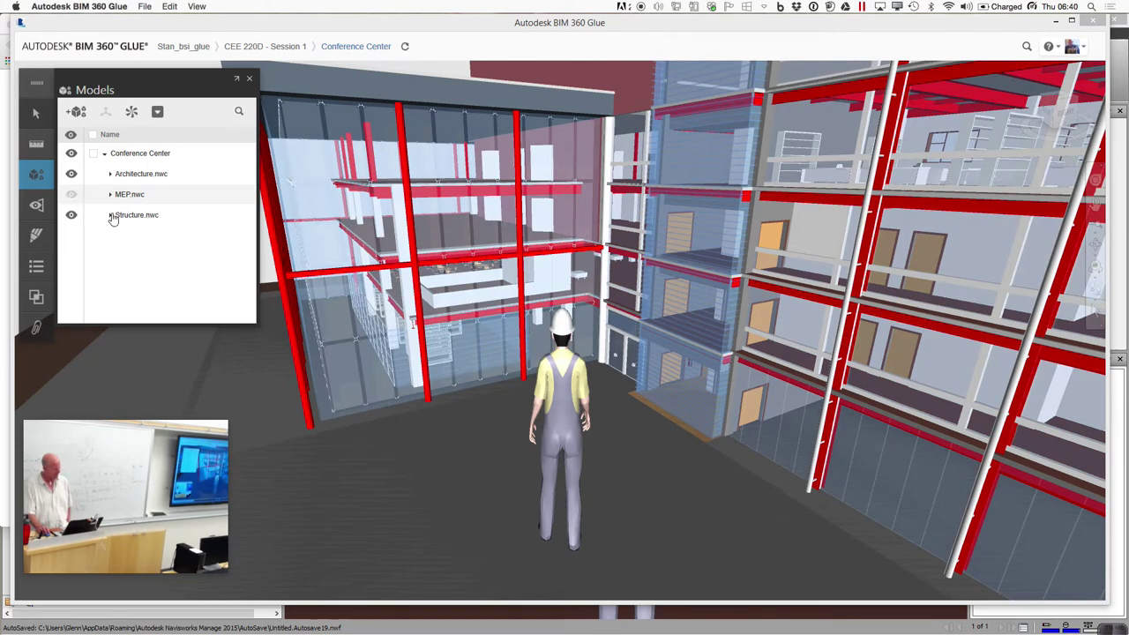
left_click(111, 215)
left_click(111, 215)
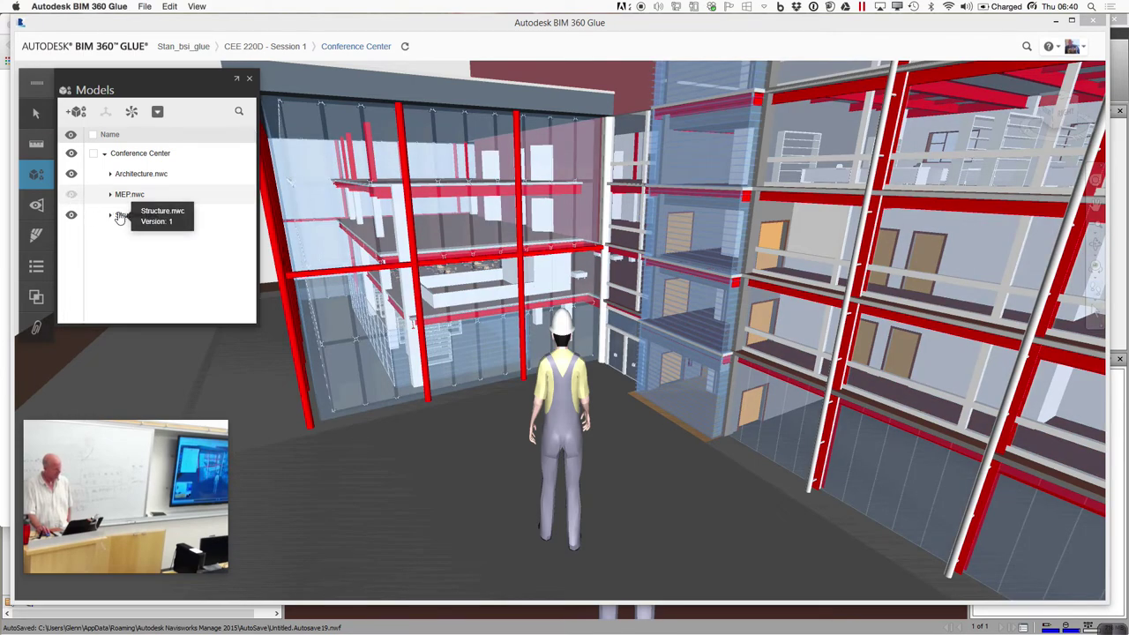
Toggle Structure.nwc off and on, hide Architecture.nwc, toggle MEP.nwc on and off, and show Architecture.nwc again
left_click(72, 215)
left_click(72, 216)
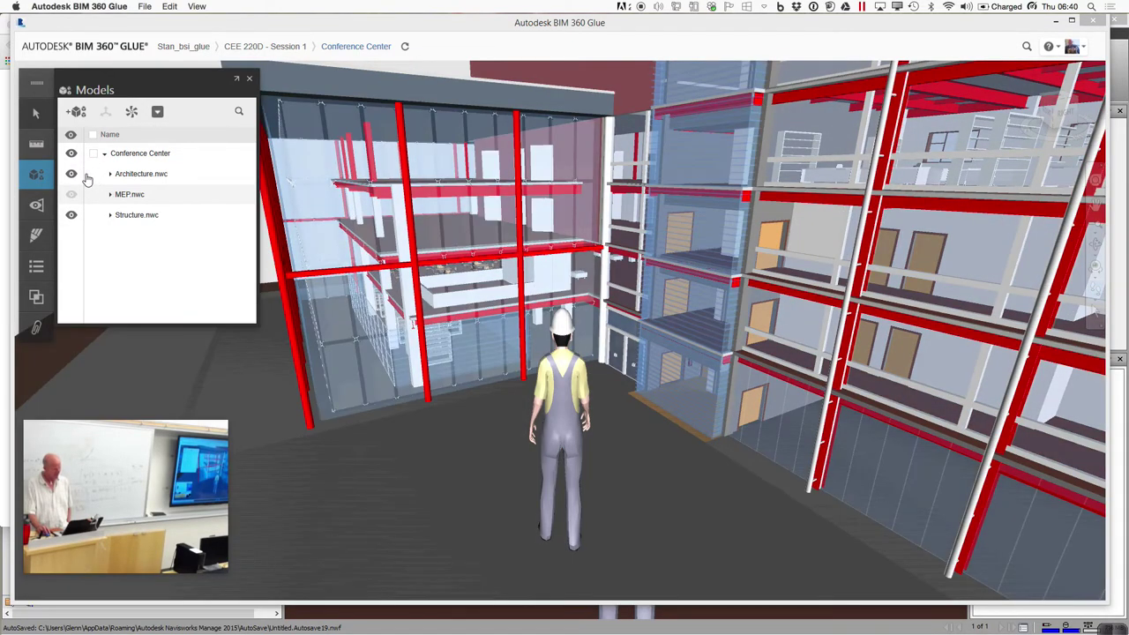
left_click(72, 174)
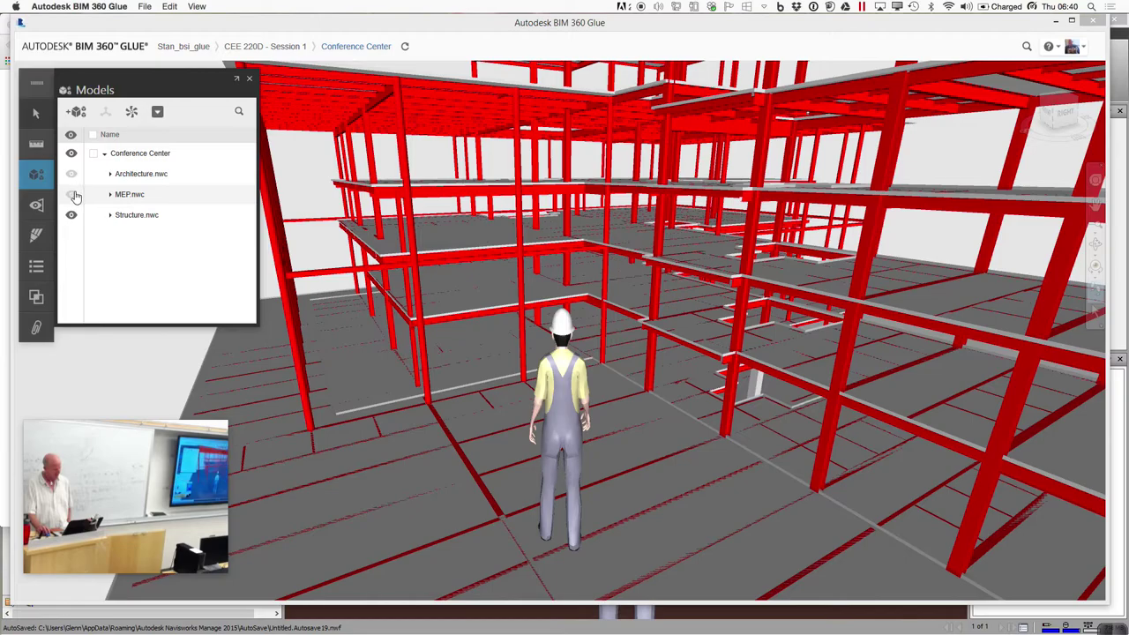
left_click(72, 195)
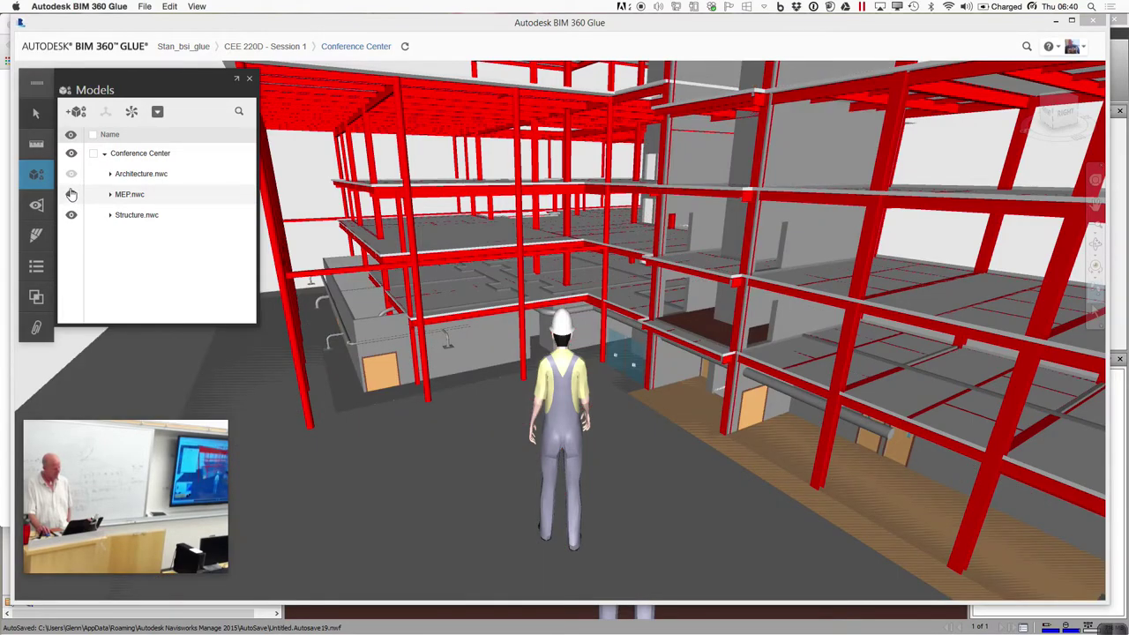
left_click(72, 194)
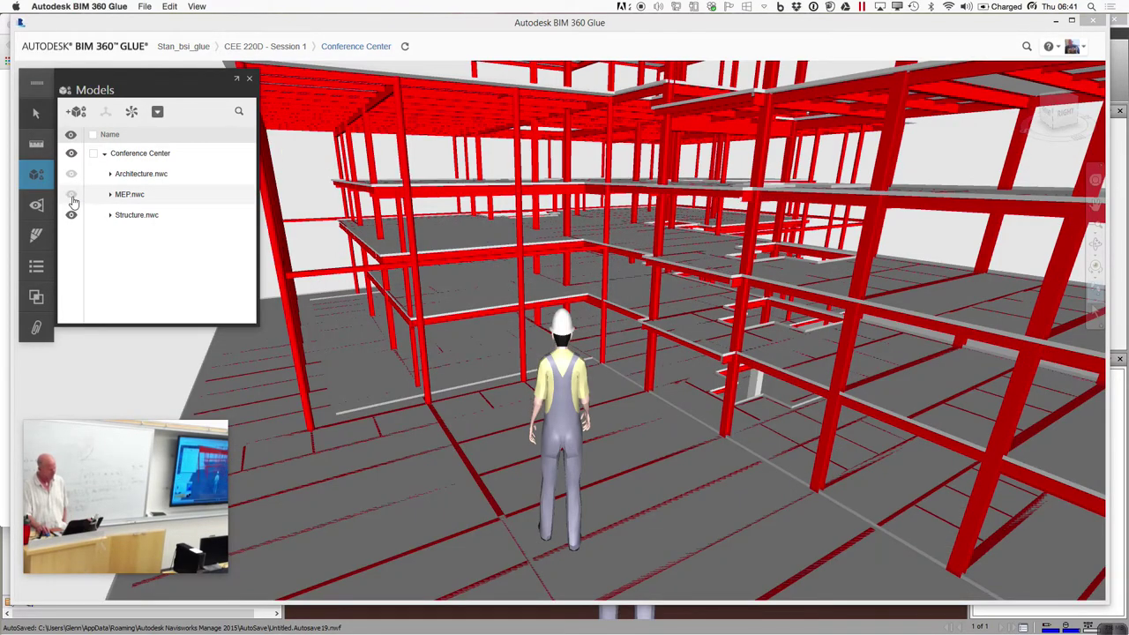
left_click(71, 175)
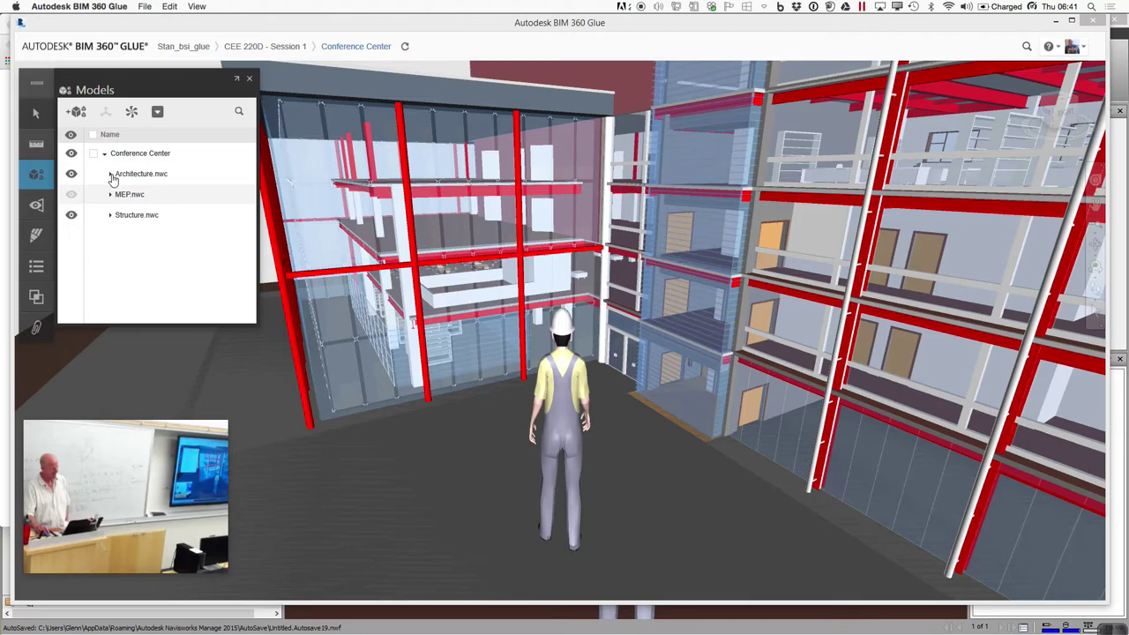
Expand the 1ST FLOOR of Architecture.nwc, select Plaza Surround, toggle its visibility off and on, and close the model list
left_click(111, 176)
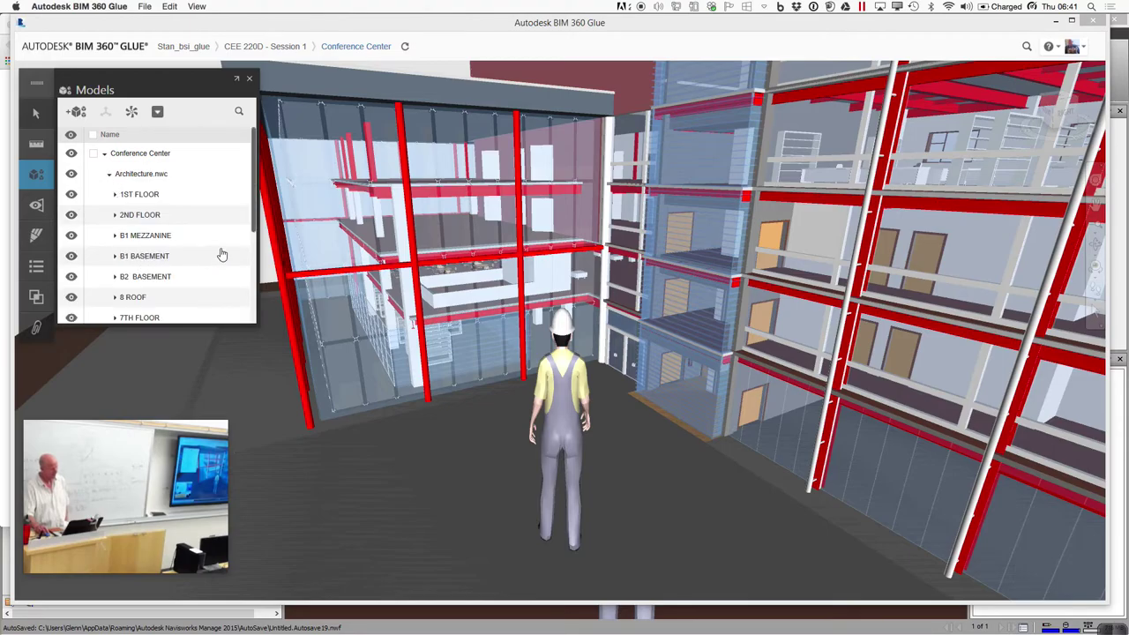
left_click_drag(249, 226, 232, 209)
left_click(115, 194)
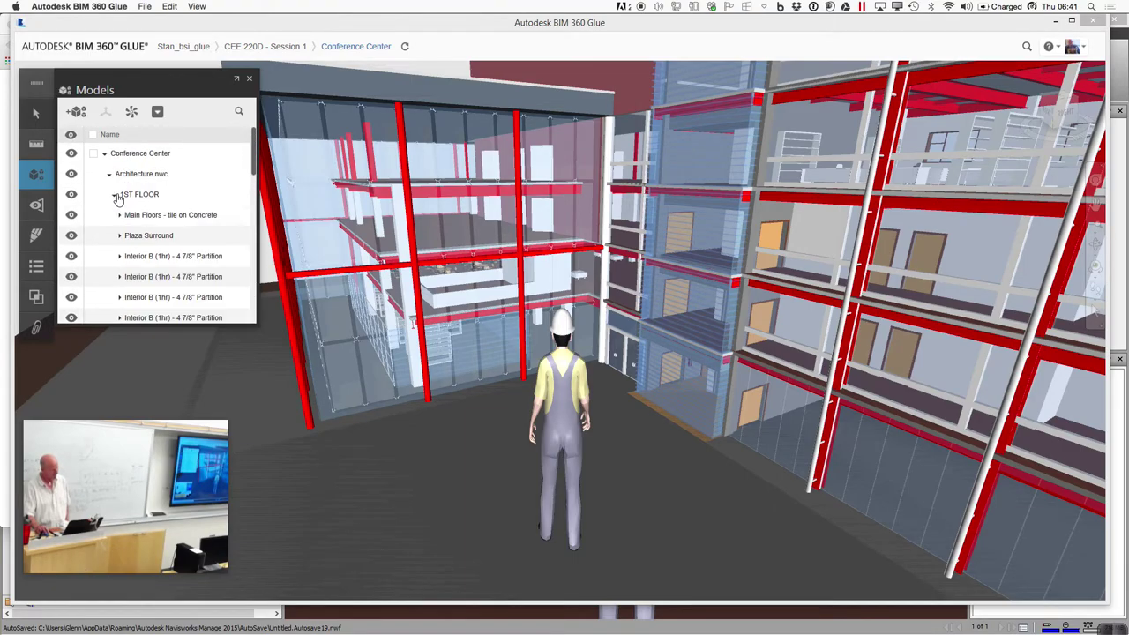
left_click(251, 175)
left_click(150, 239)
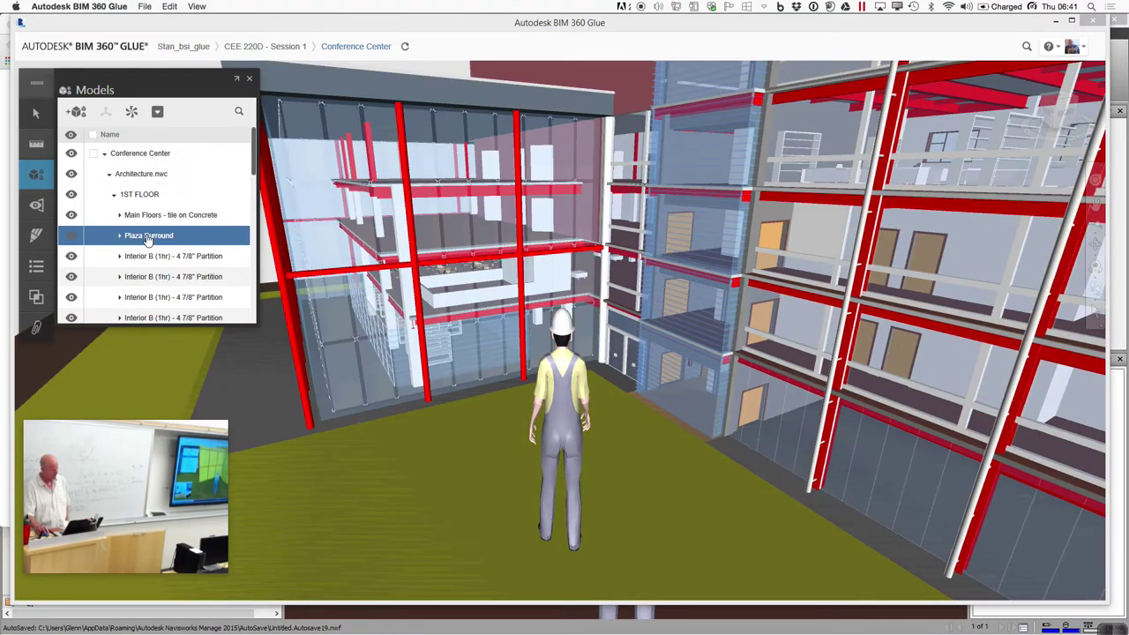
left_click(71, 237)
left_click(72, 236)
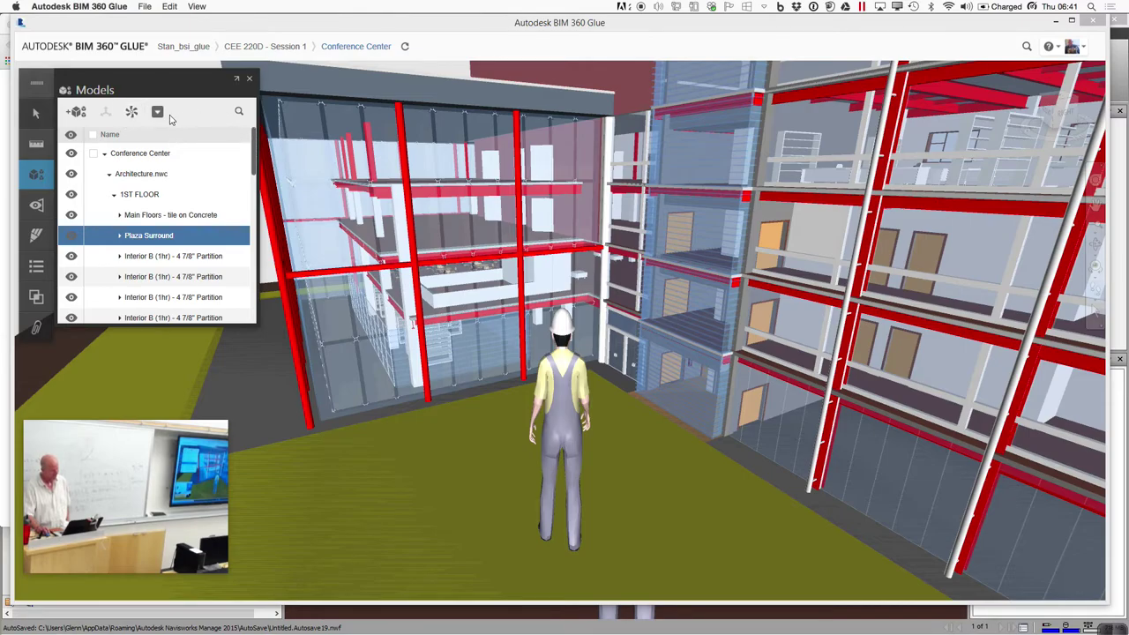
left_click(250, 80)
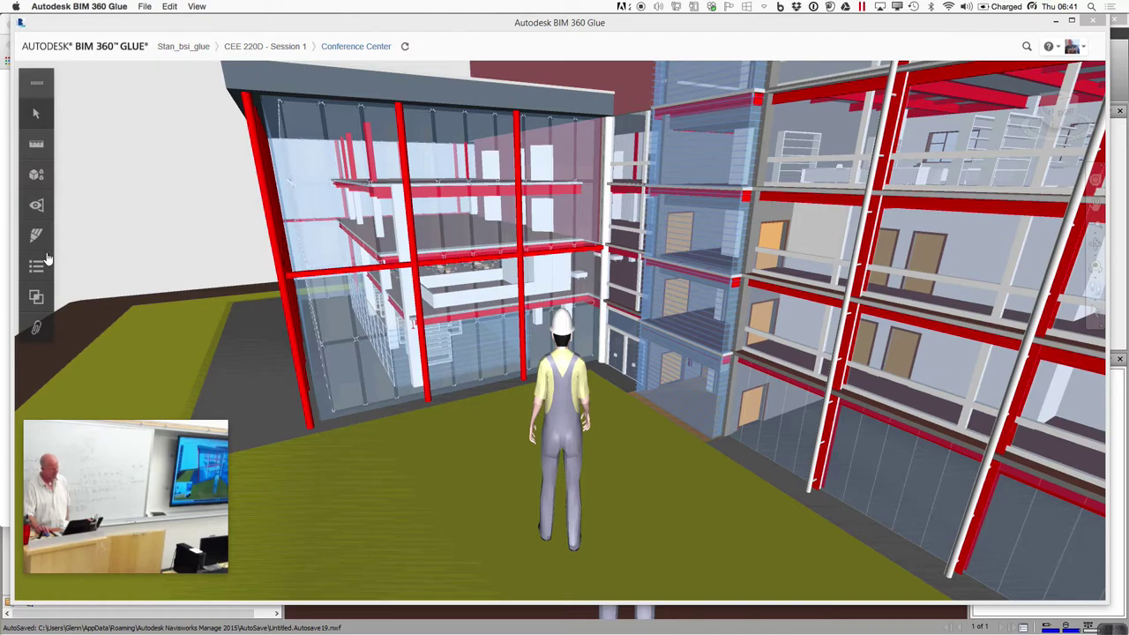
Show the saved views list, move it clear of the avatar, and walk closer to the glass wall
left_click(38, 209)
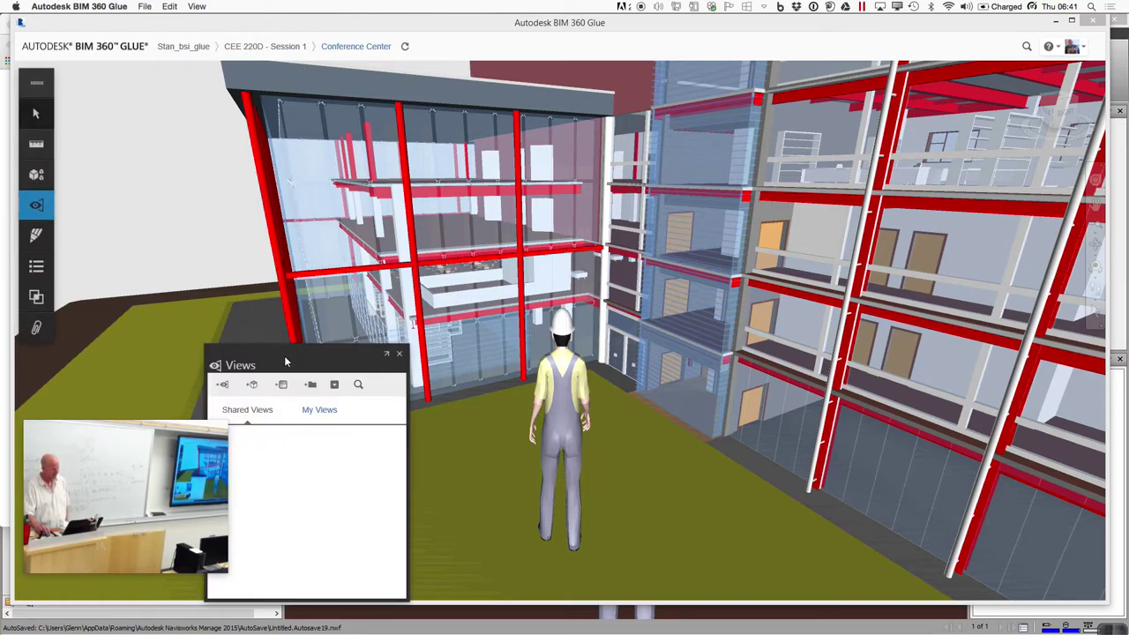
left_click_drag(269, 351, 151, 188)
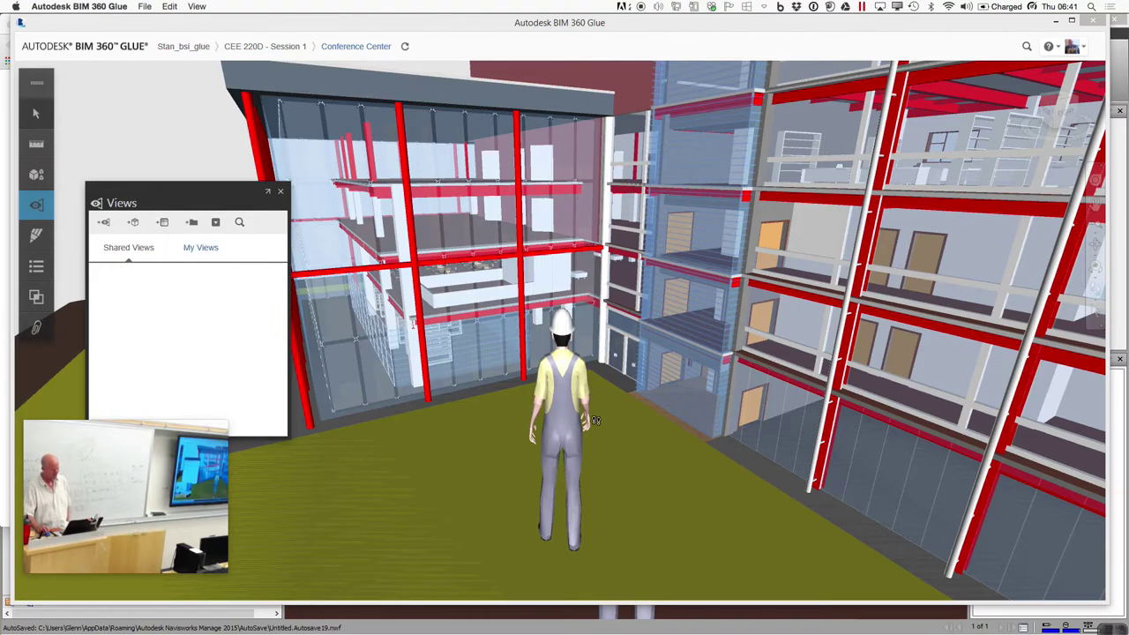
left_click_drag(599, 442, 508, 487)
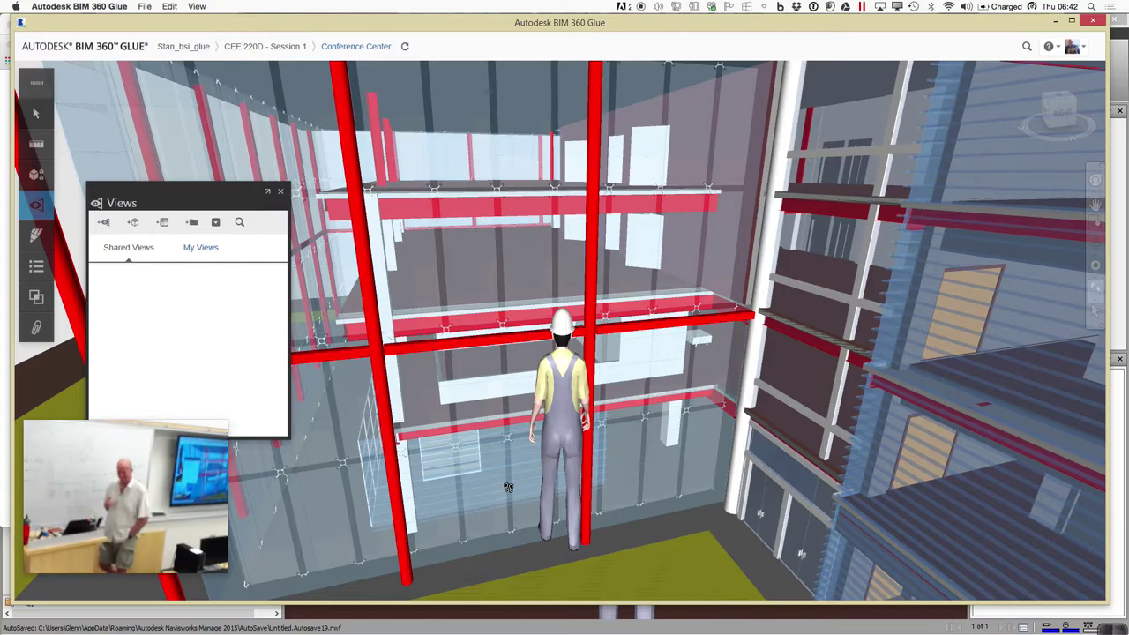
left_click(40, 173)
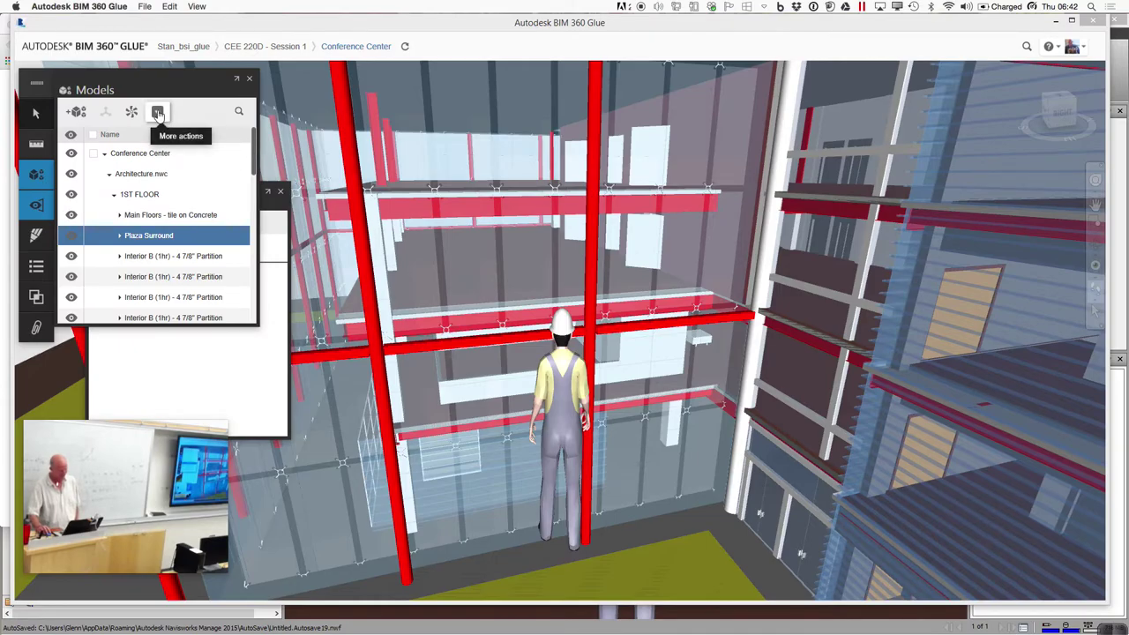
left_click(157, 113)
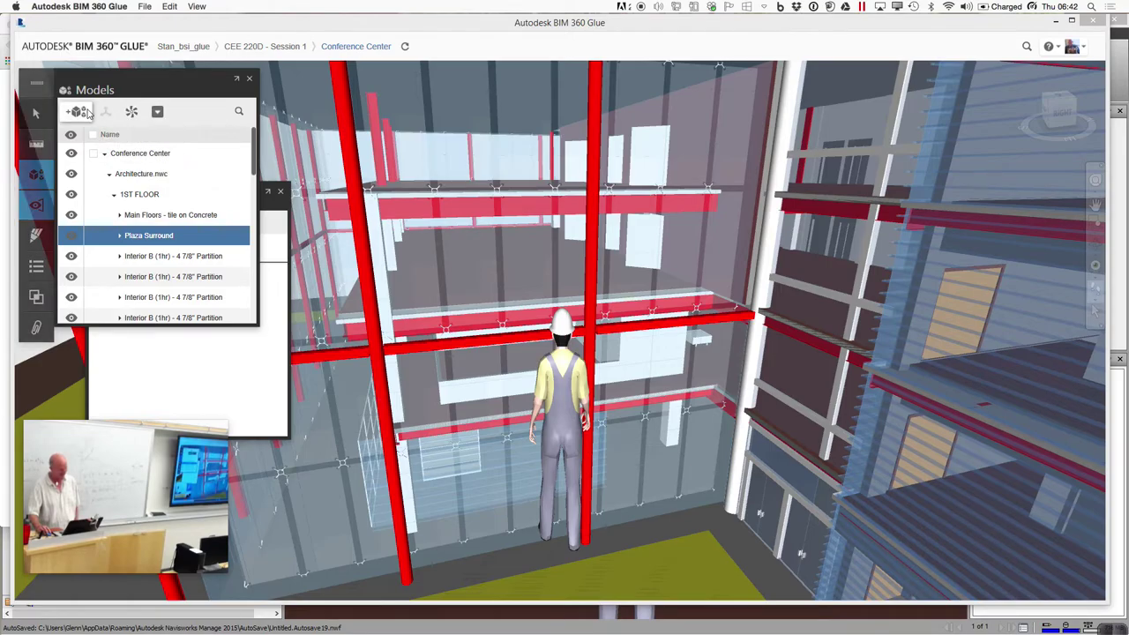
left_click(249, 79)
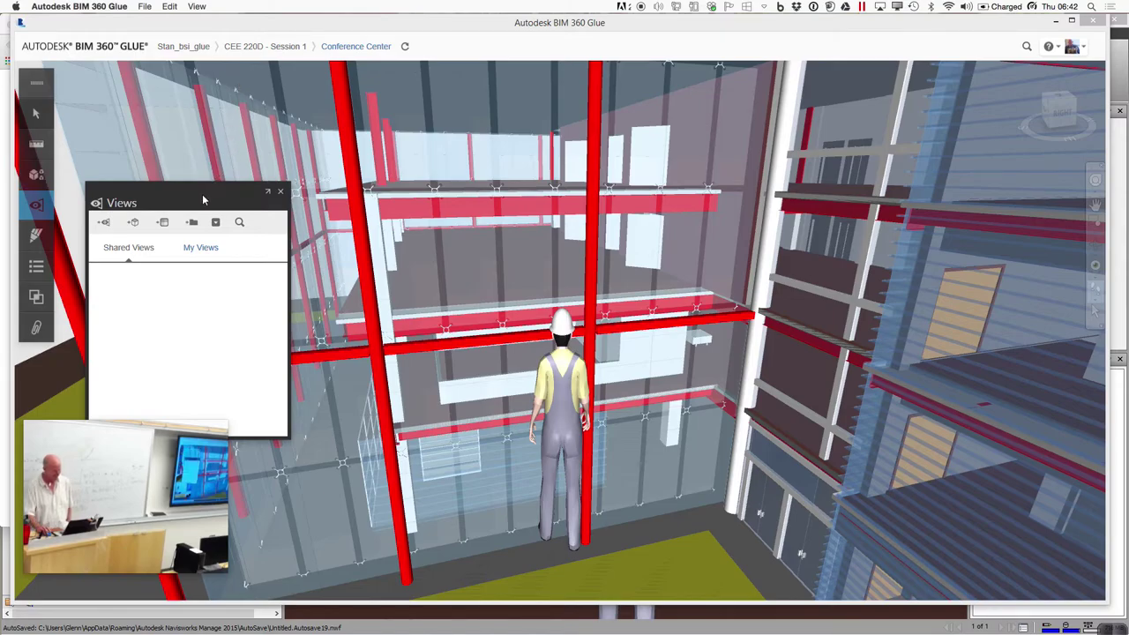
Move the avatar up to the facade's inner corner, save the view as 3rd Floor Flying with project access, and close the views list
left_click_drag(203, 195, 210, 161)
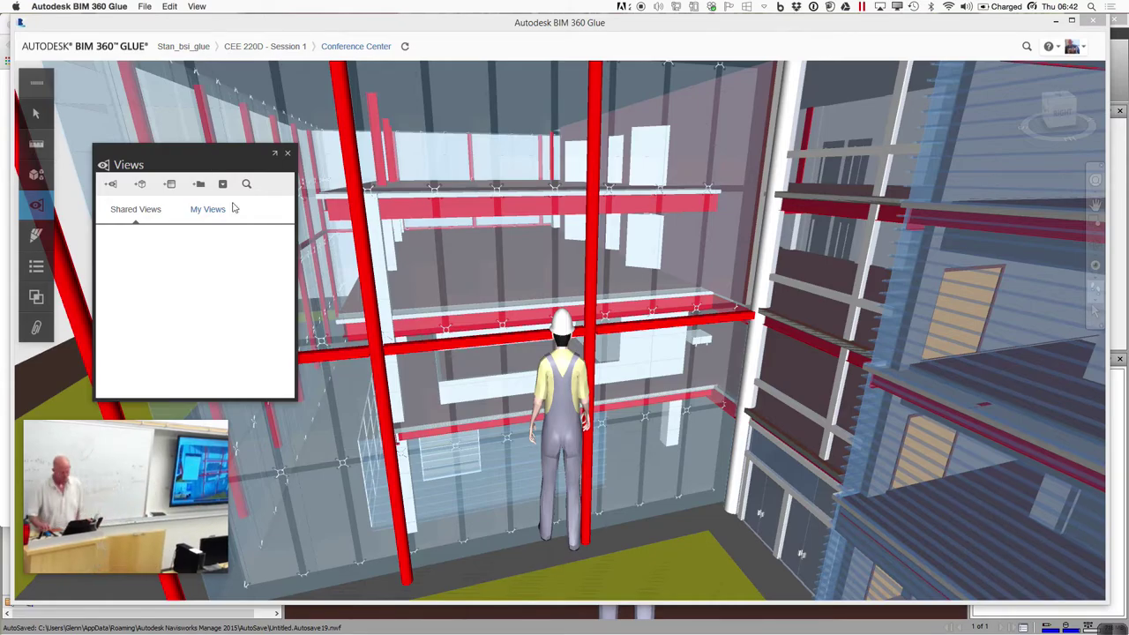
left_click_drag(616, 354, 427, 394)
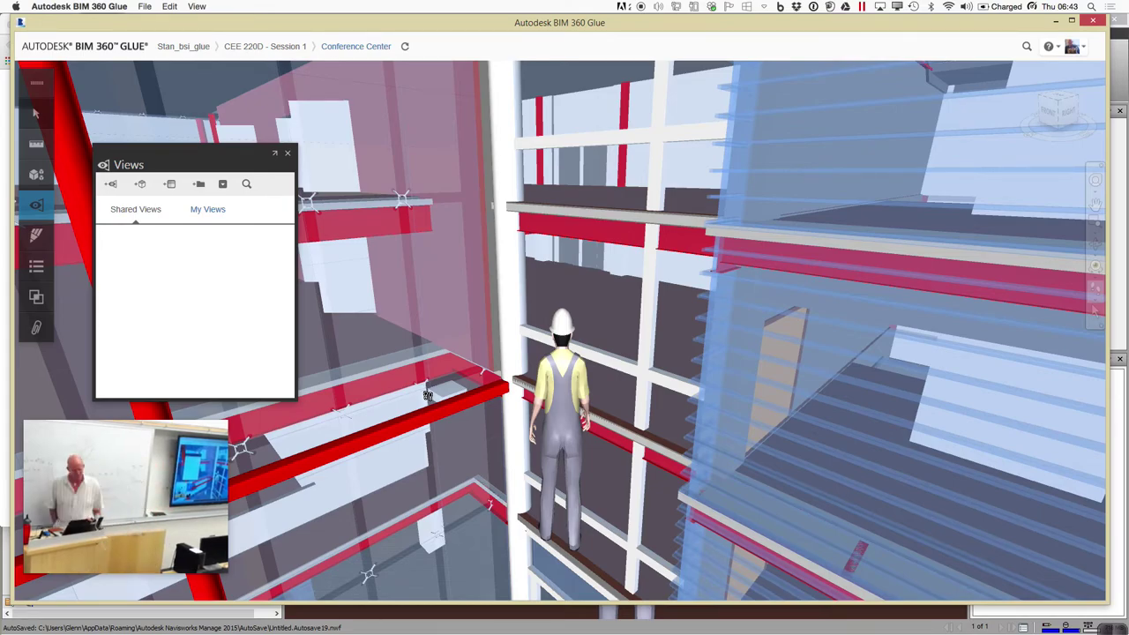
left_click(114, 187)
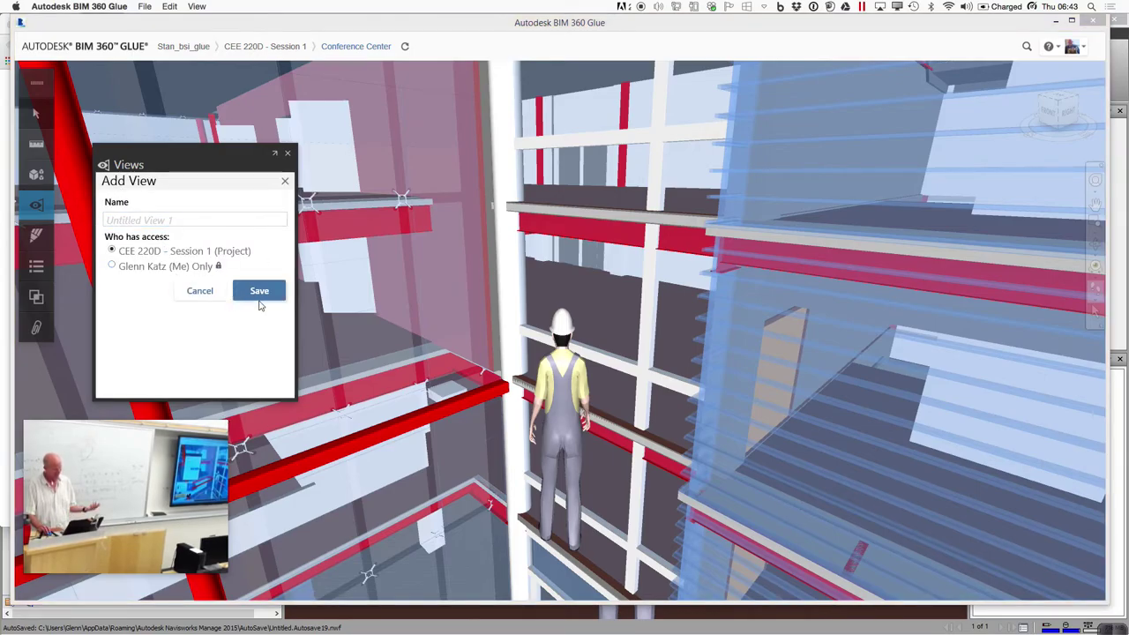
left_click(175, 218)
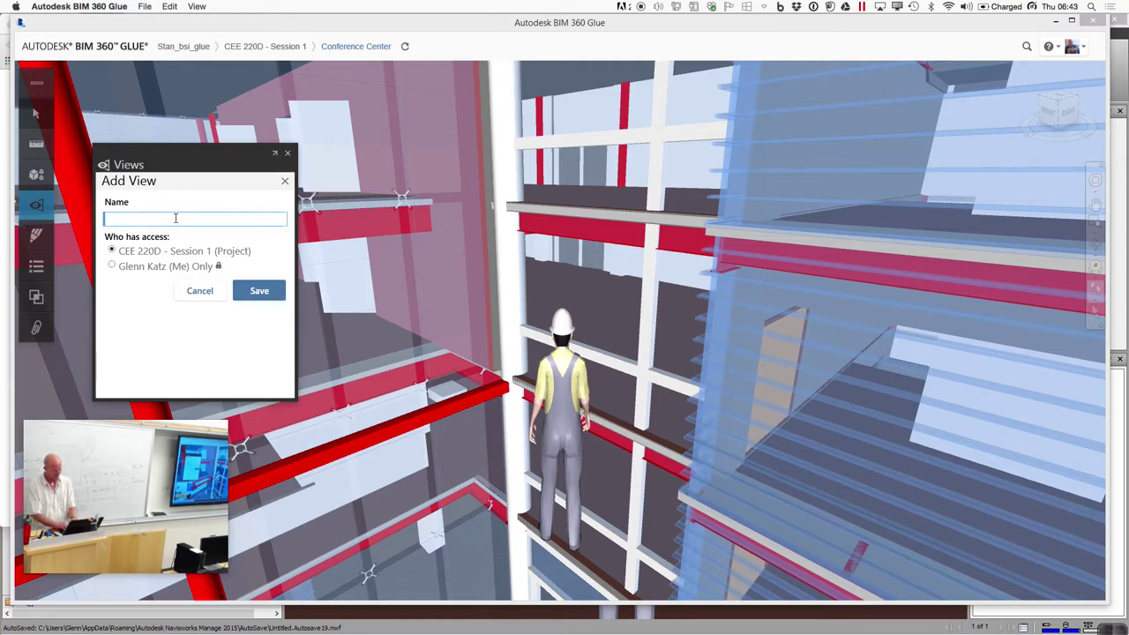
type("3rd Fl")
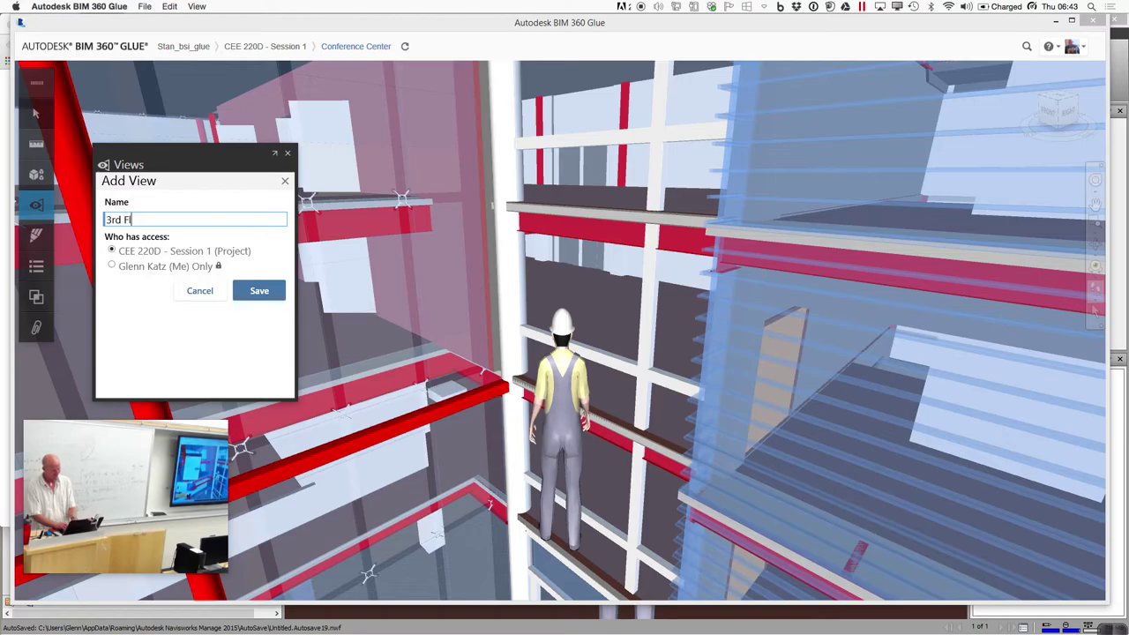
type("oor Flying")
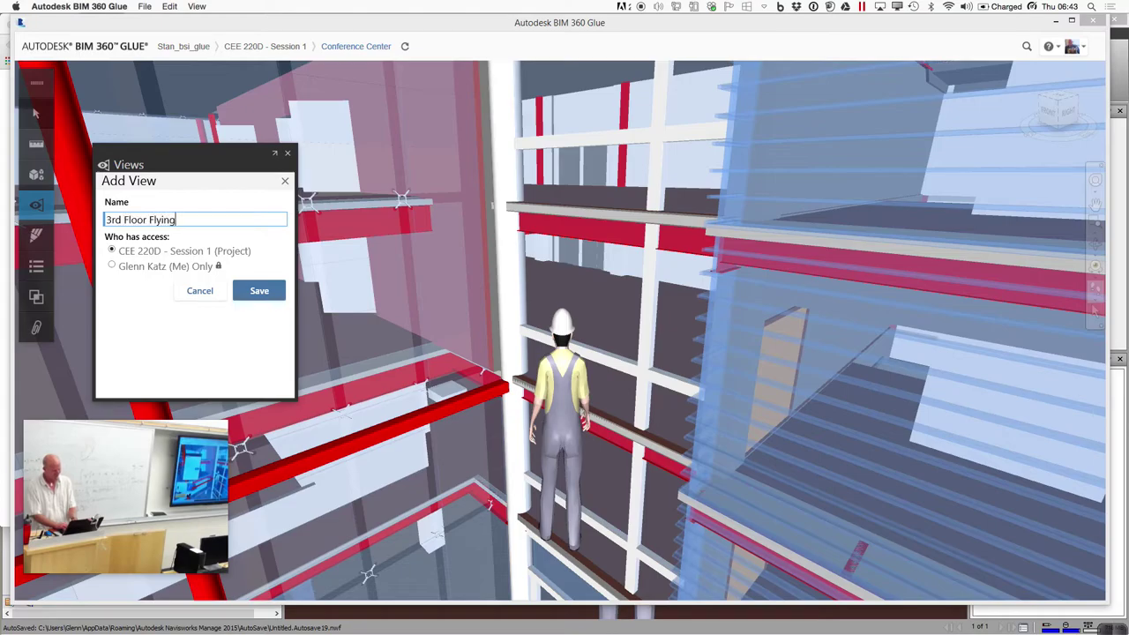
left_click(259, 292)
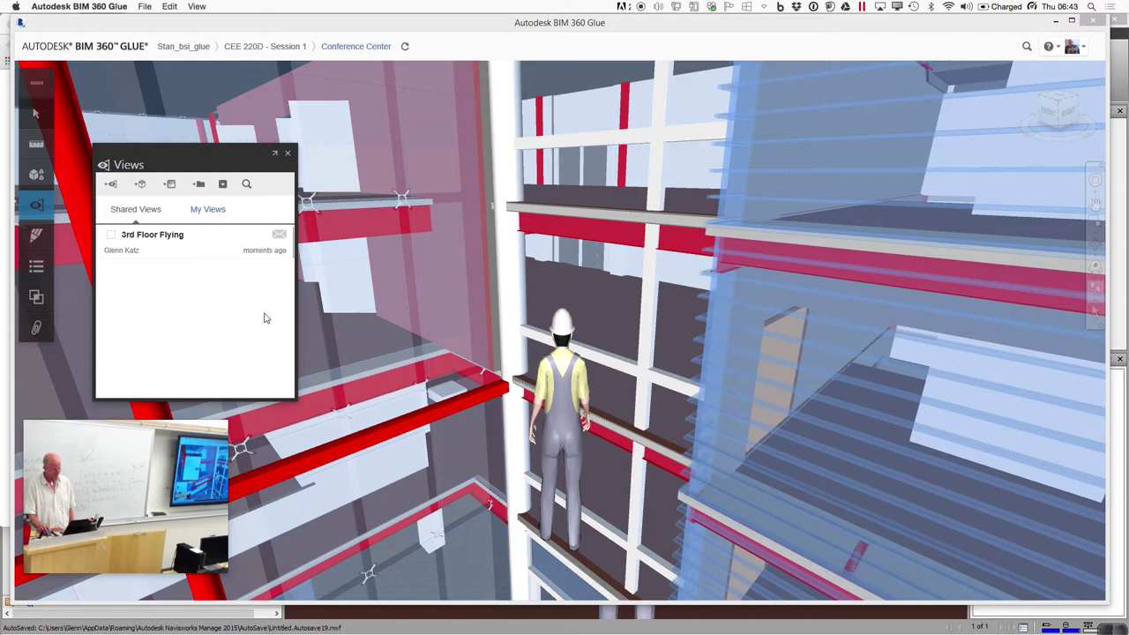
left_click(288, 155)
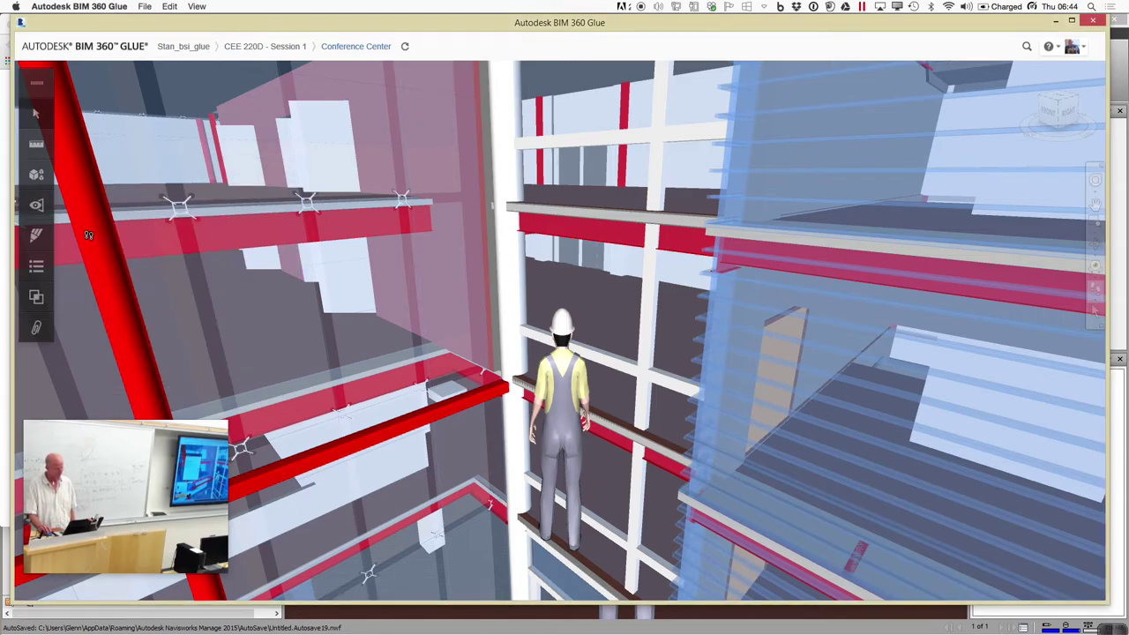
Add a freehand markup with one large loop around the avatar and facade corner and two small loops around glass fittings, and save it
left_click(36, 238)
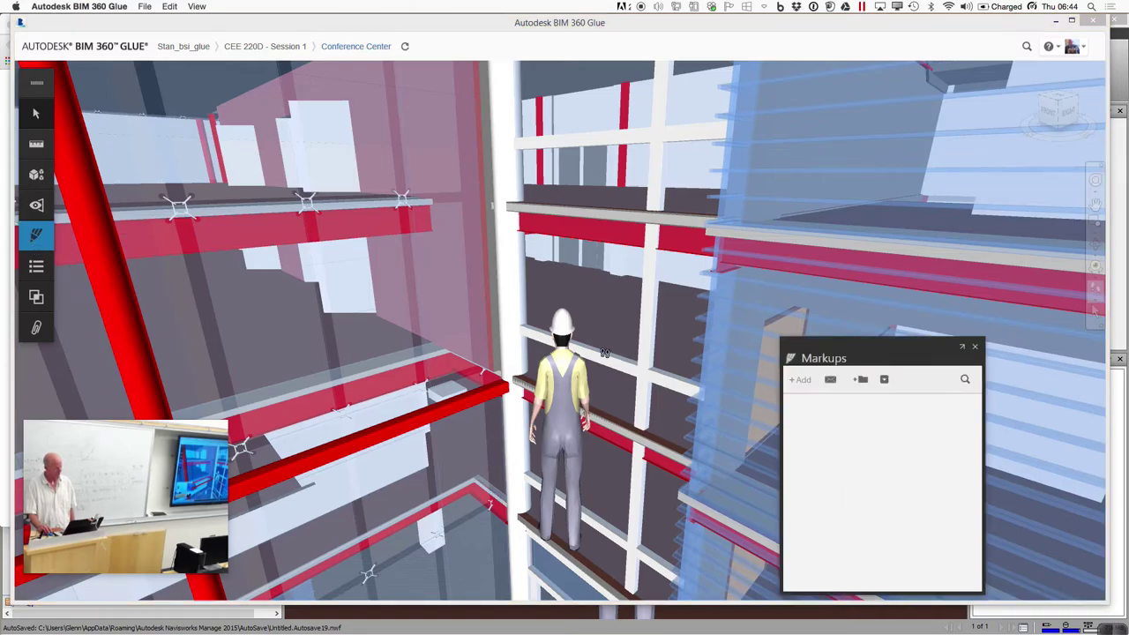
left_click(803, 381)
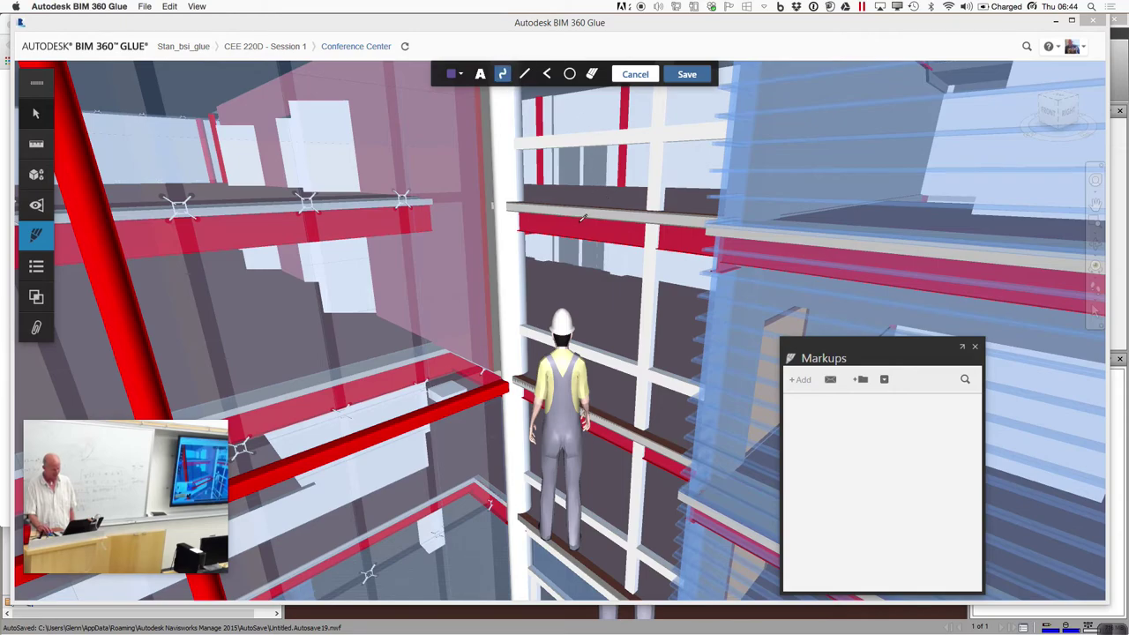
mouse_move(607, 216)
left_mouse_down()
mouse_move(408, 339)
mouse_move(403, 559)
mouse_move(515, 618)
mouse_move(706, 411)
mouse_move(690, 209)
mouse_move(632, 160)
mouse_move(600, 159)
left_mouse_up()
mouse_move(302, 167)
left_mouse_down()
mouse_move(265, 184)
mouse_move(277, 255)
mouse_move(366, 210)
mouse_move(320, 173)
left_mouse_up()
mouse_move(408, 173)
left_mouse_down()
mouse_move(427, 222)
mouse_move(434, 170)
left_mouse_up()
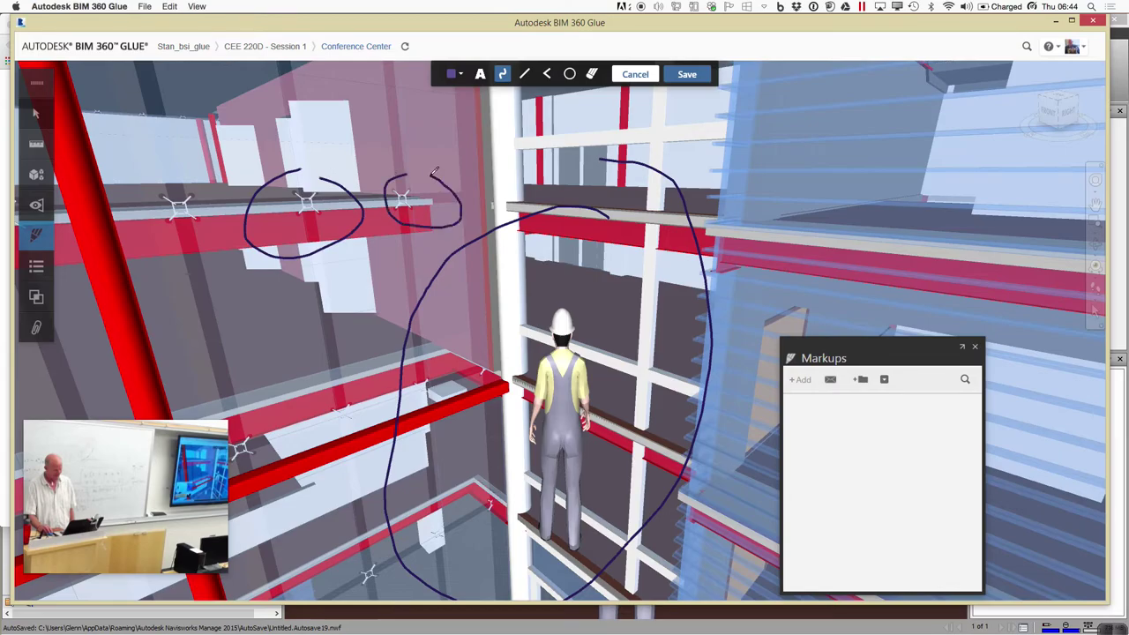
left_click(683, 75)
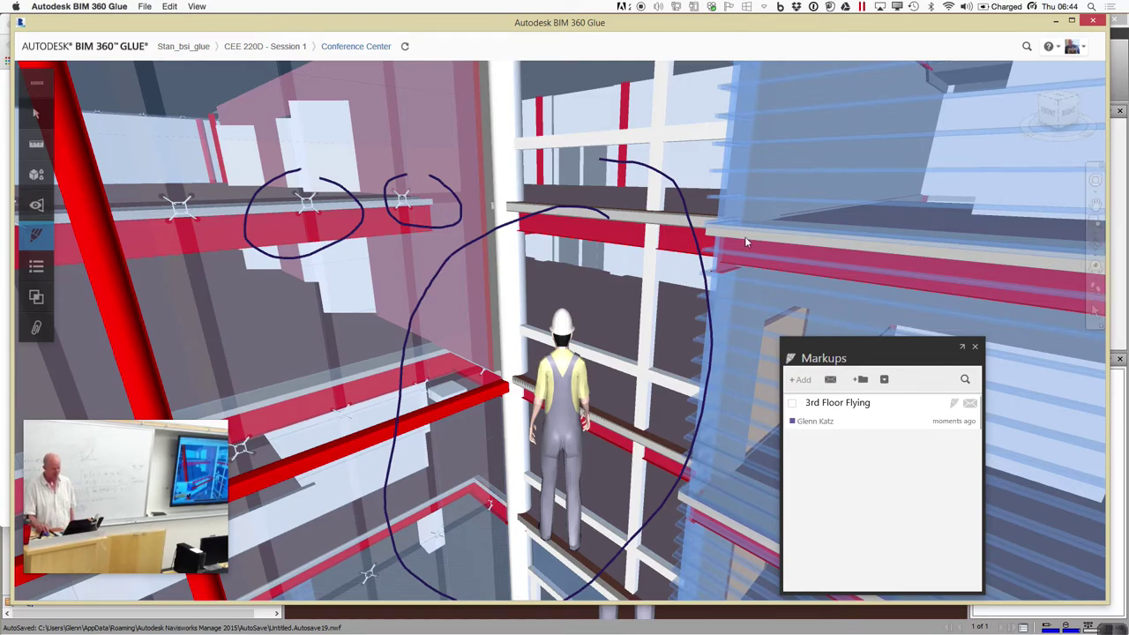
Turn the view away from the facade corner and restore it by opening the 3rd Floor Flying markup
left_click(1096, 244)
left_click_drag(943, 257, 898, 258)
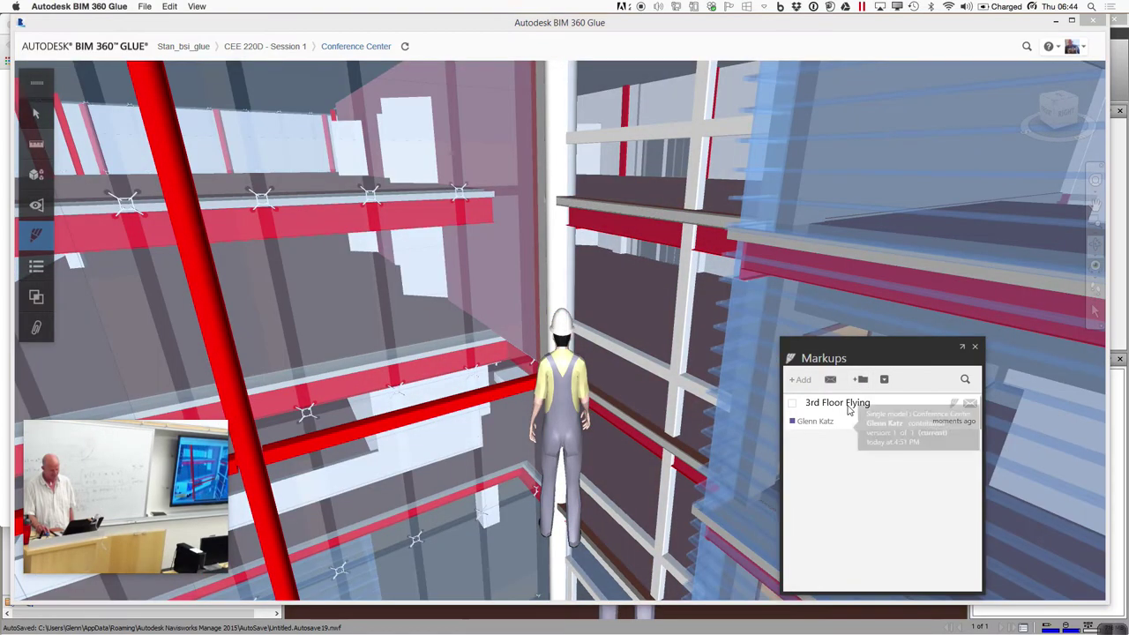
left_click(825, 410)
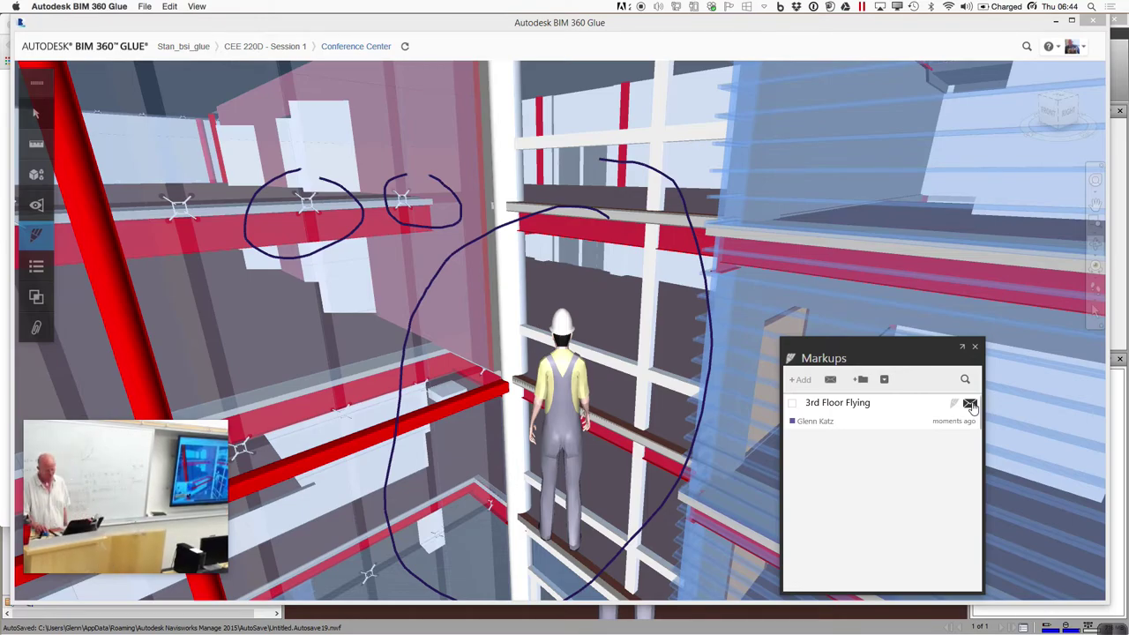
Notify the first listed project member about the 3rd Floor Flying markup, without adding a message
left_click(970, 405)
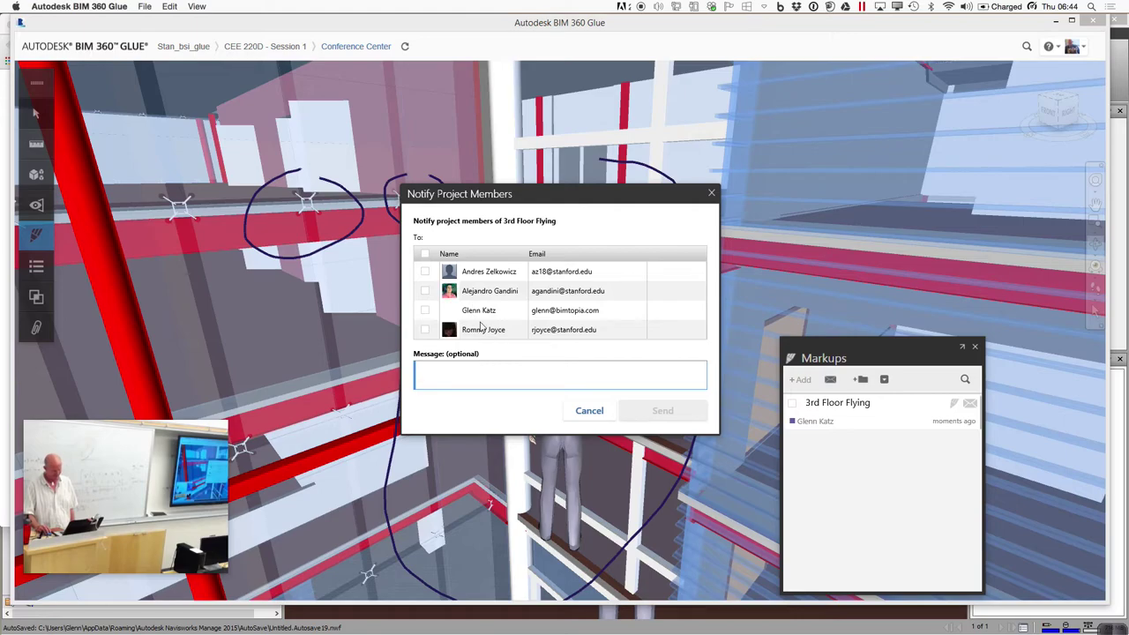
left_click(424, 272)
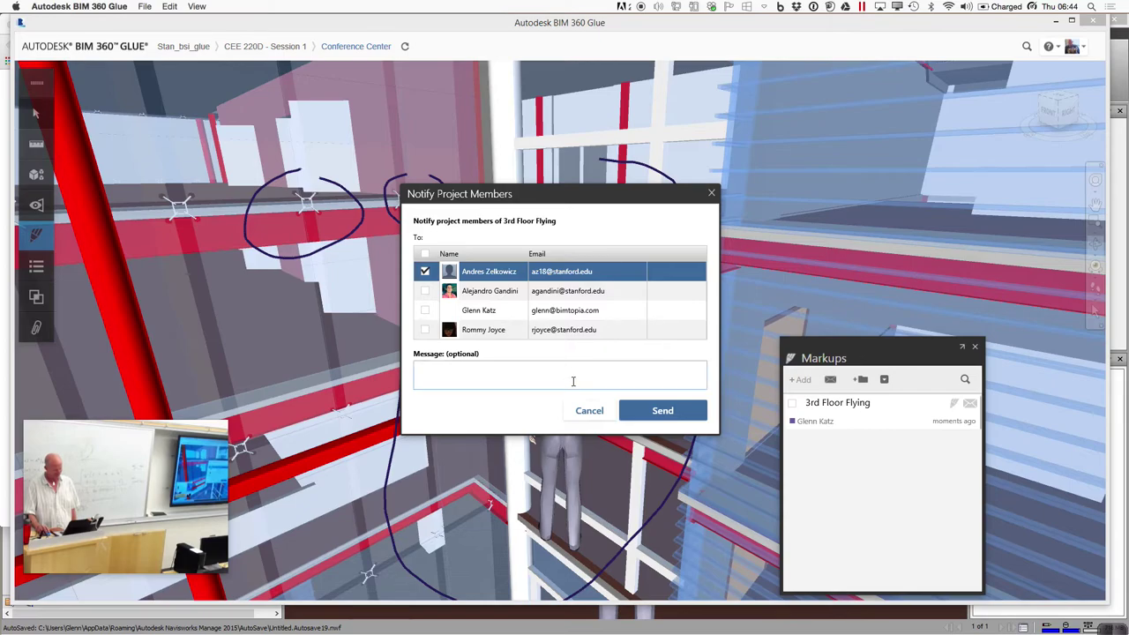
left_click(424, 291)
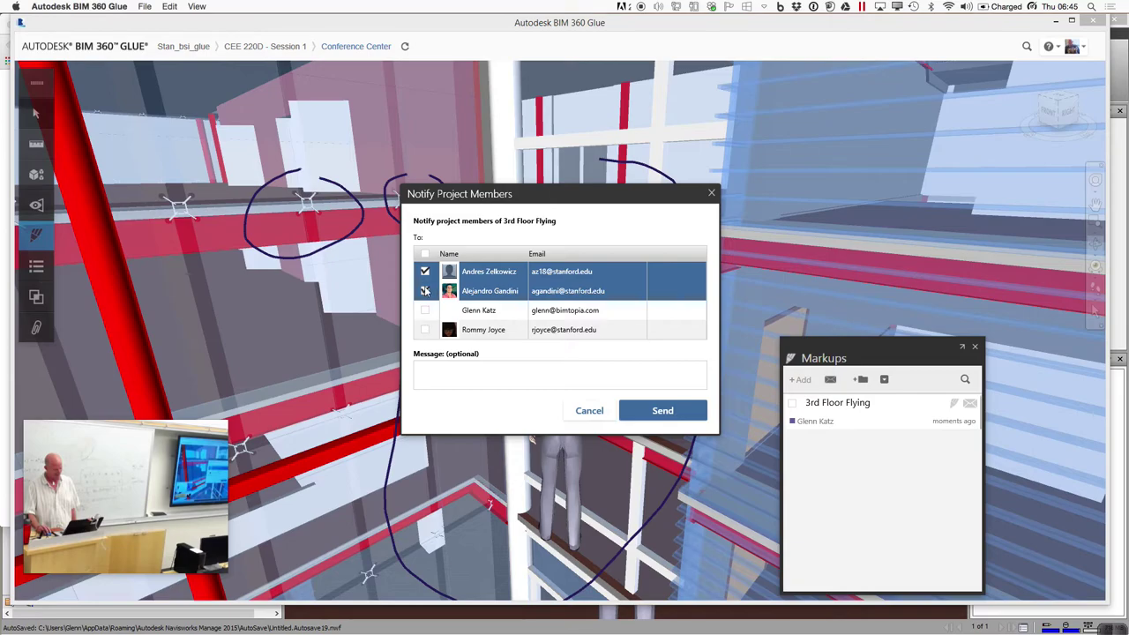
left_click(425, 291)
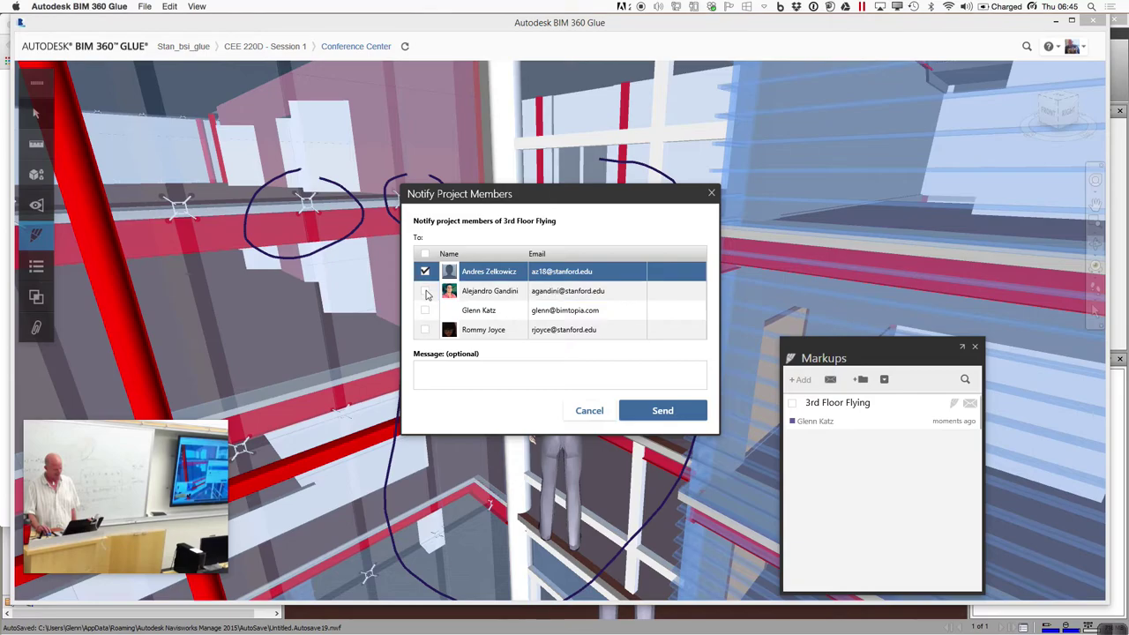
left_click(676, 411)
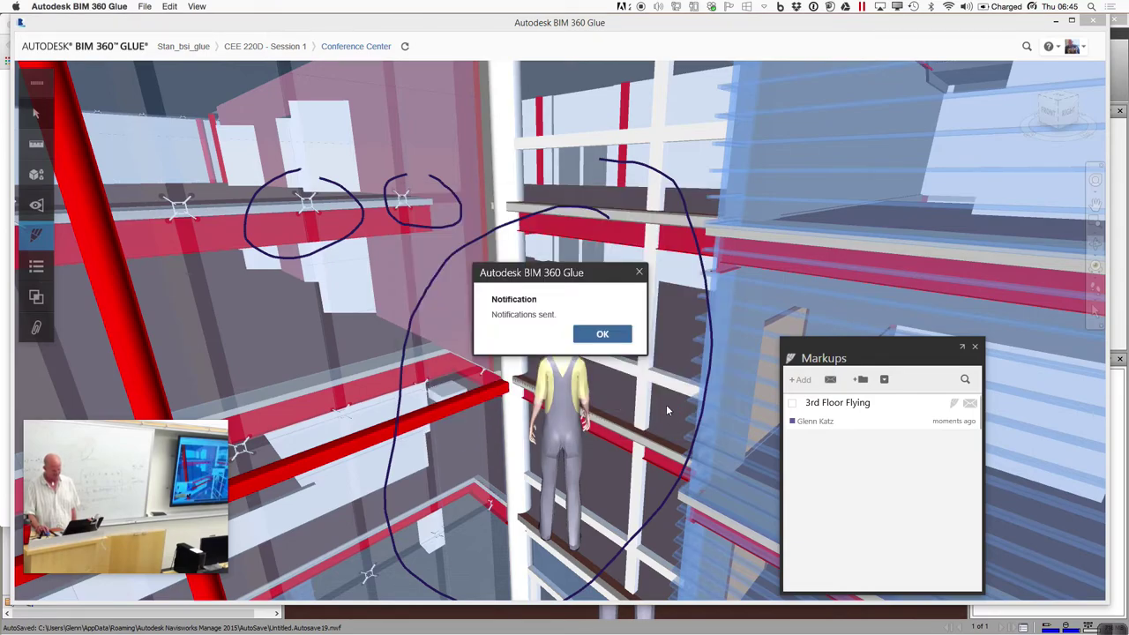
left_click(603, 335)
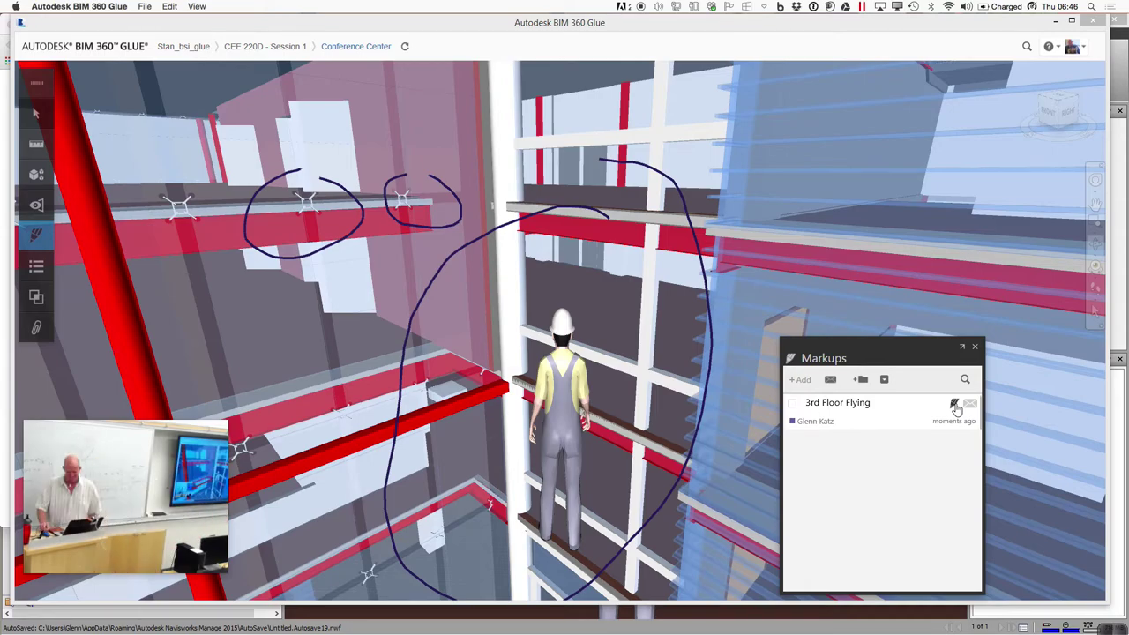
Turn the view away, reload the markups list, open 3rd Floor Flying with the other member's markup, and close the list
left_click_drag(919, 283, 864, 286)
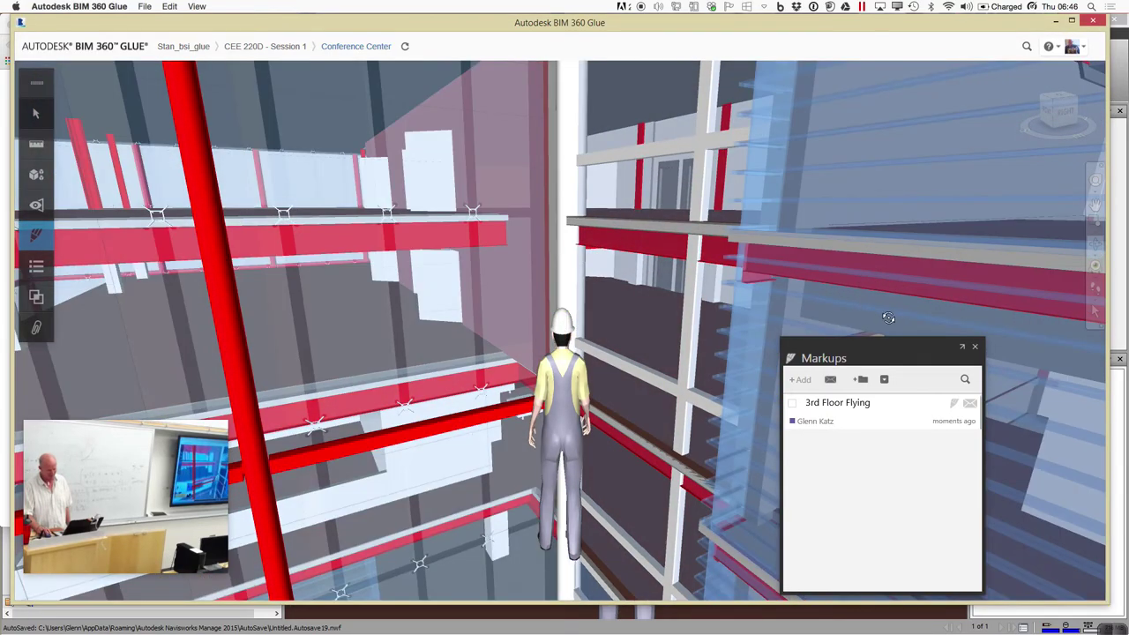
left_click(975, 346)
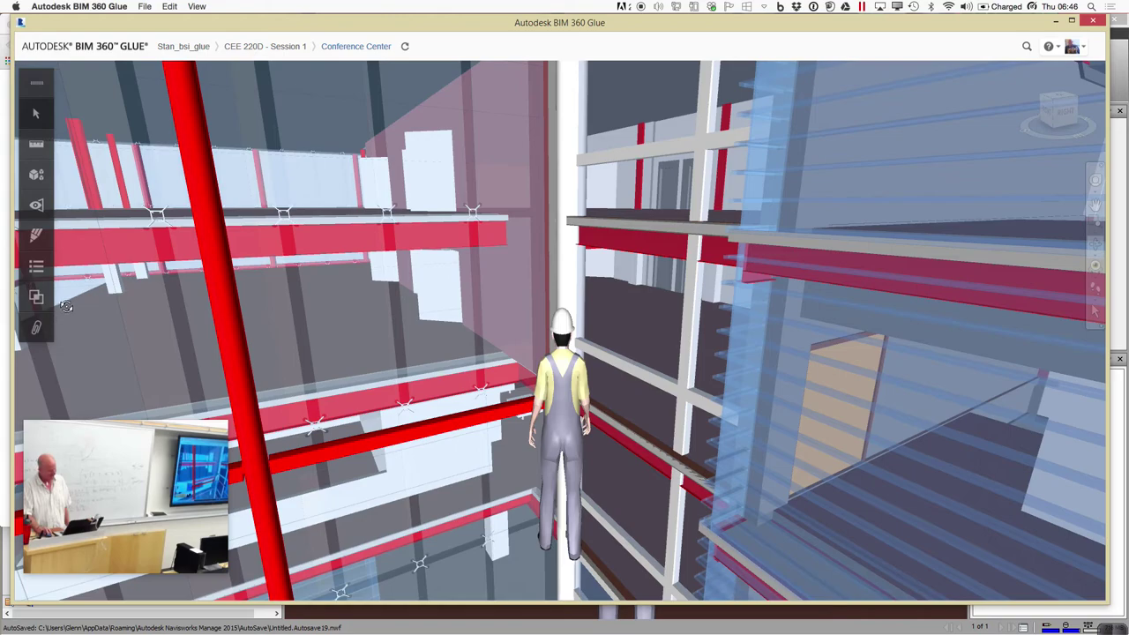
left_click(37, 237)
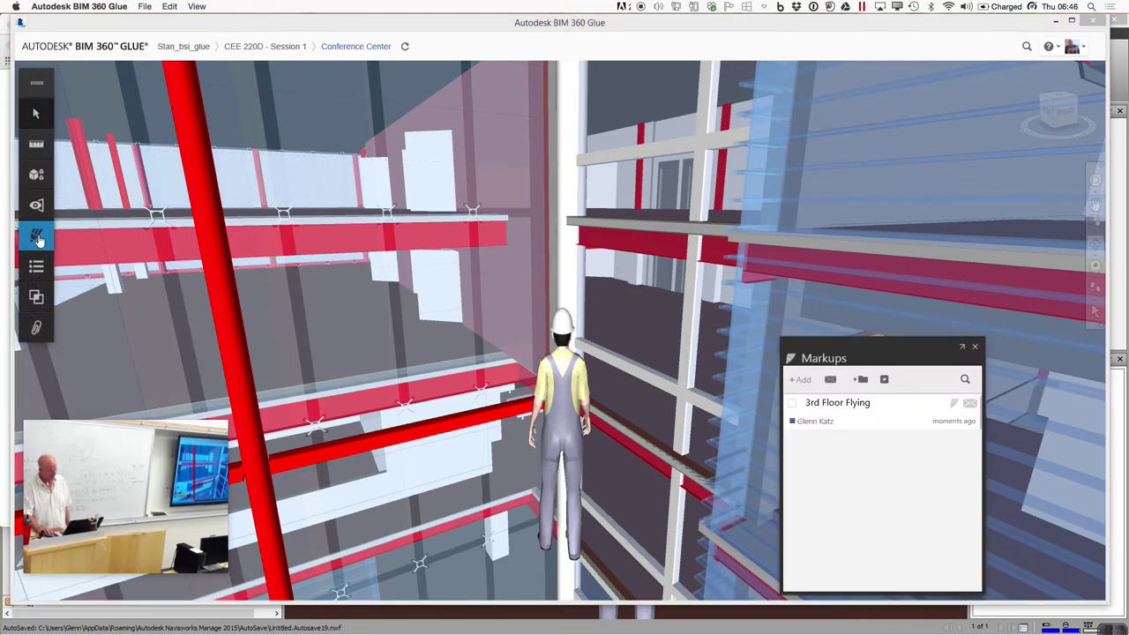
mouse_move(827, 423)
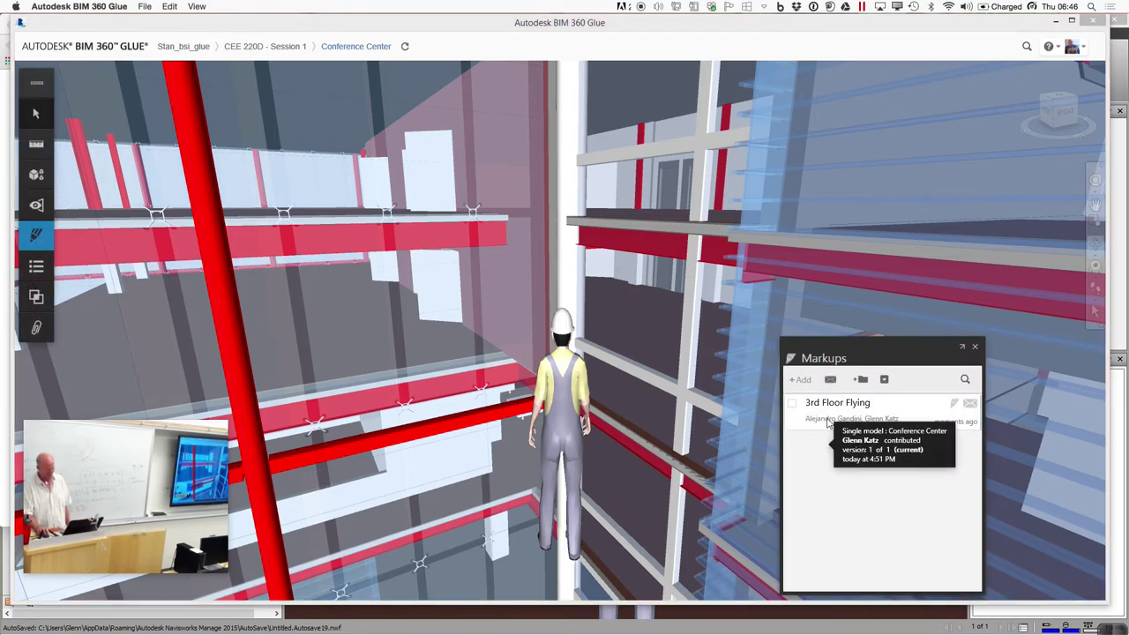
left_click(828, 406)
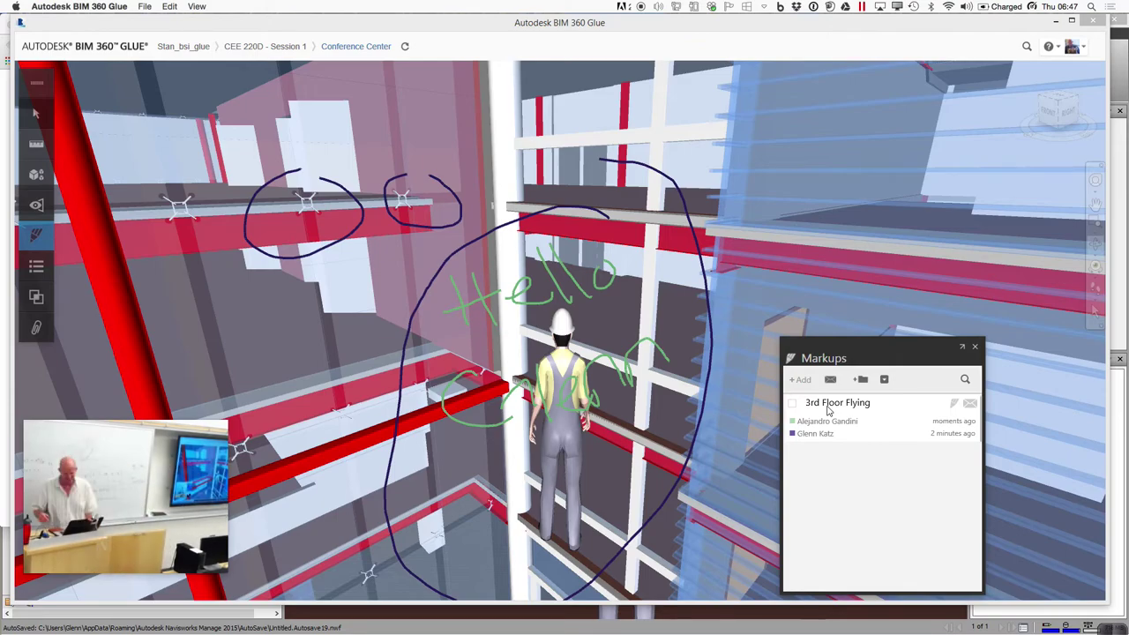
left_click(974, 346)
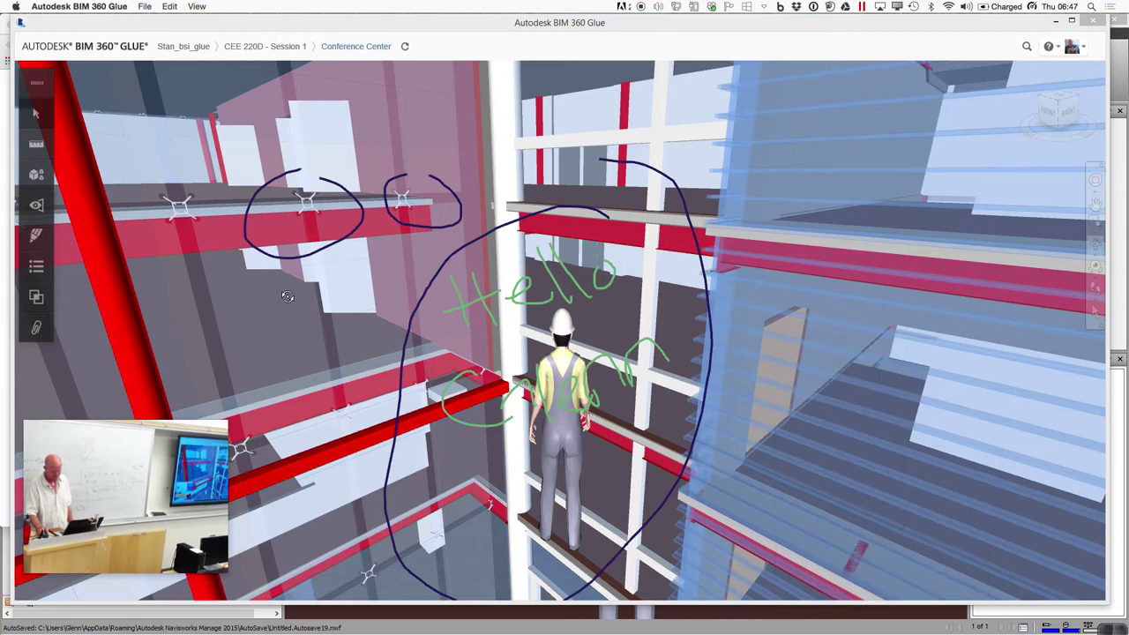
Review the activity log of the Conference Center model, close it, and show the model's clashes
left_click(35, 277)
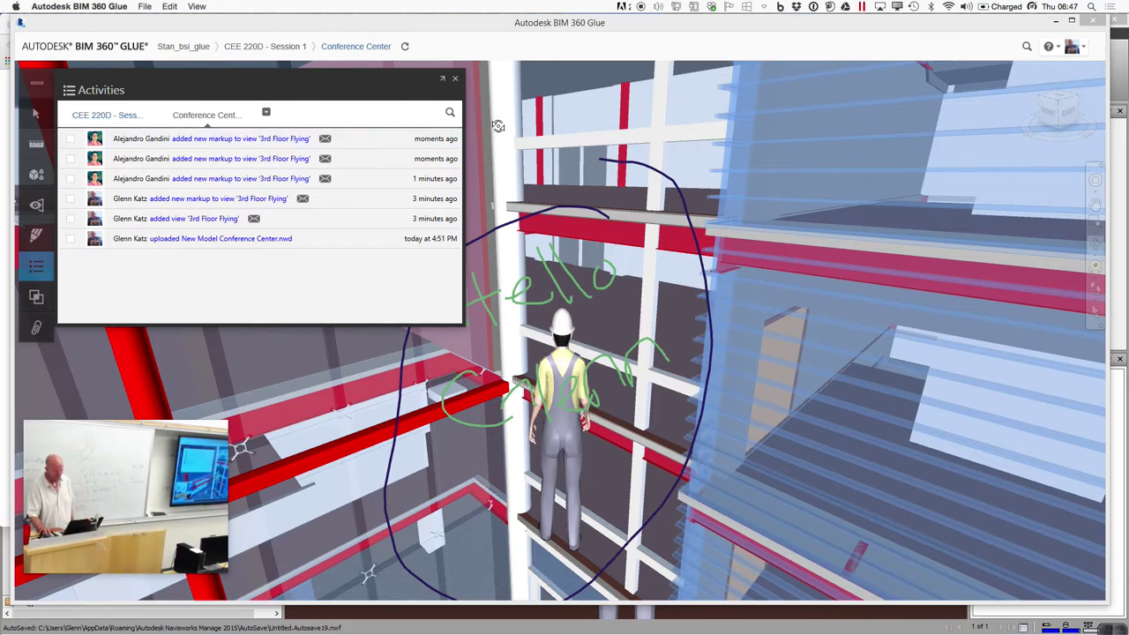
left_click(455, 78)
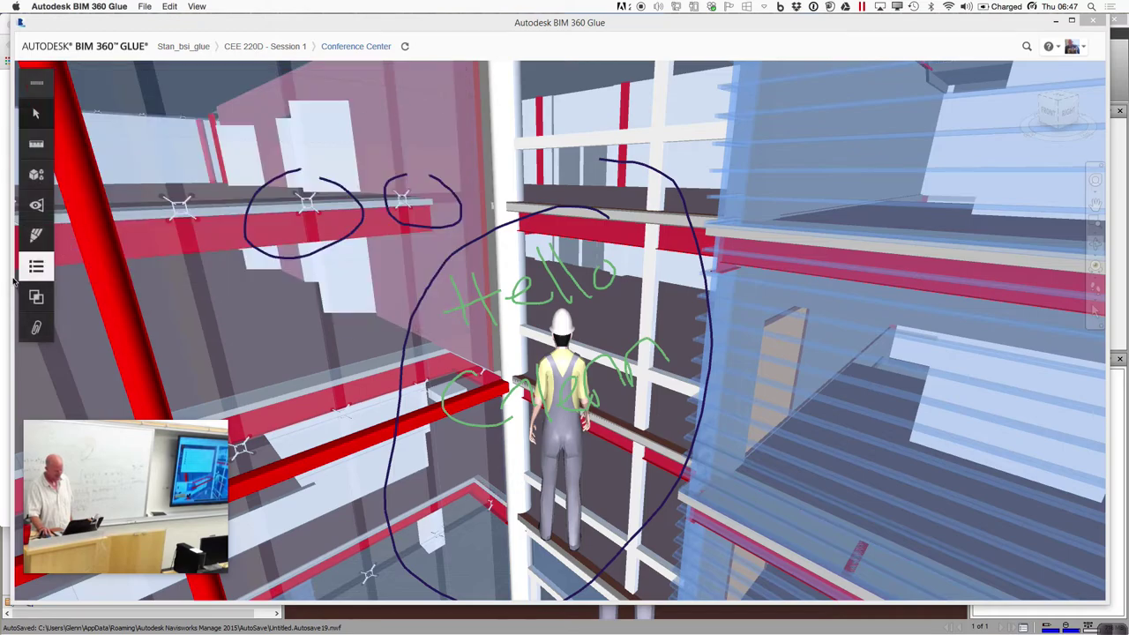
left_click(35, 302)
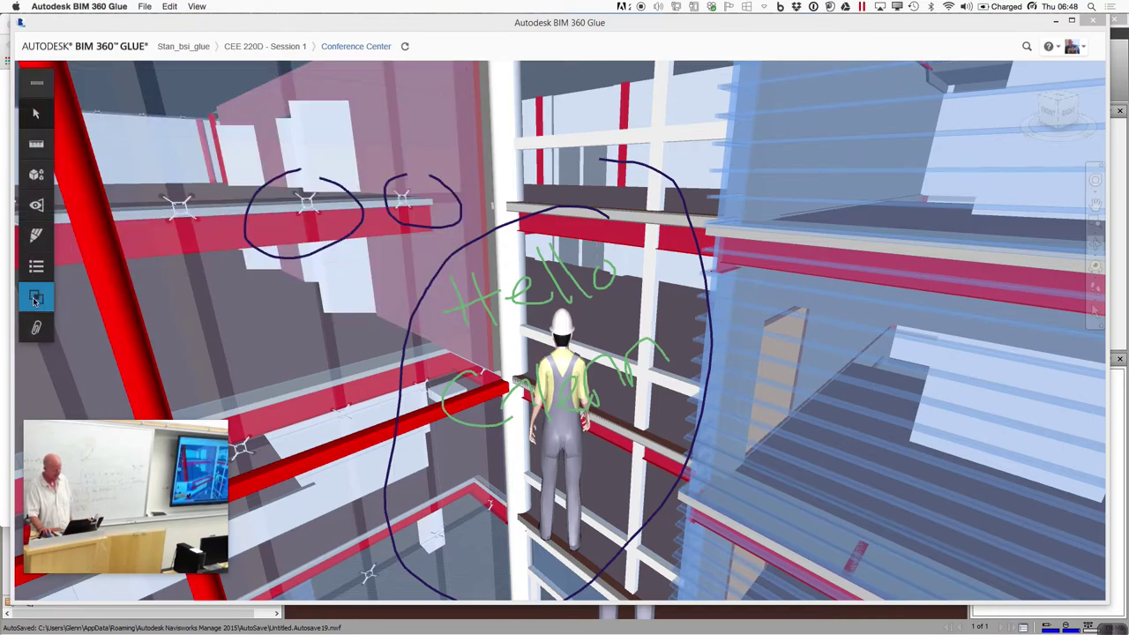
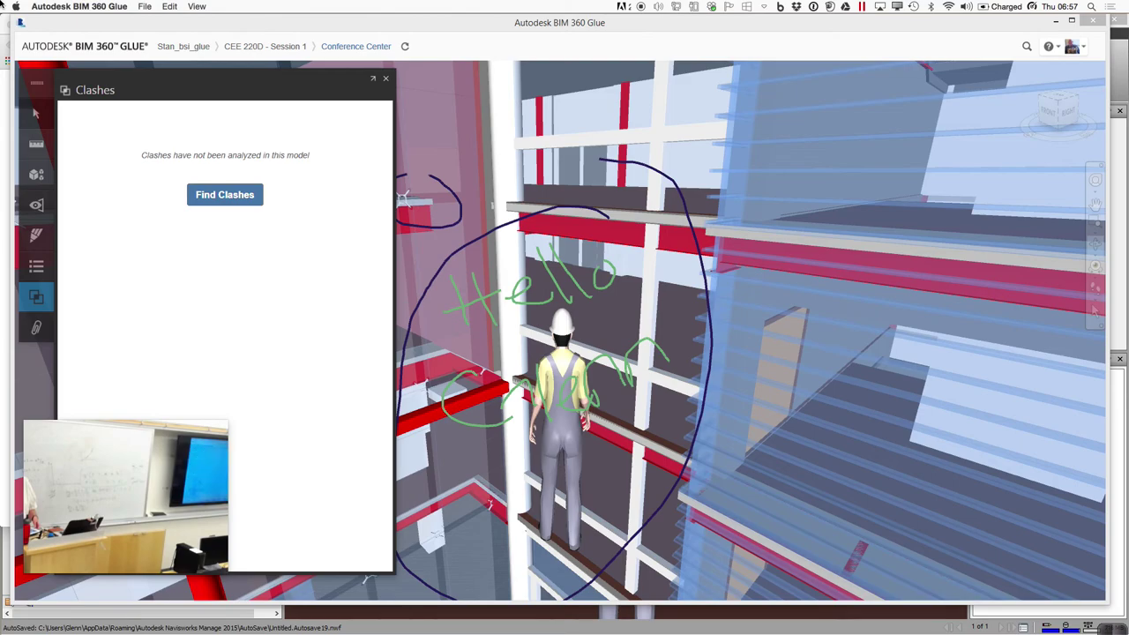
left_click(3, 5)
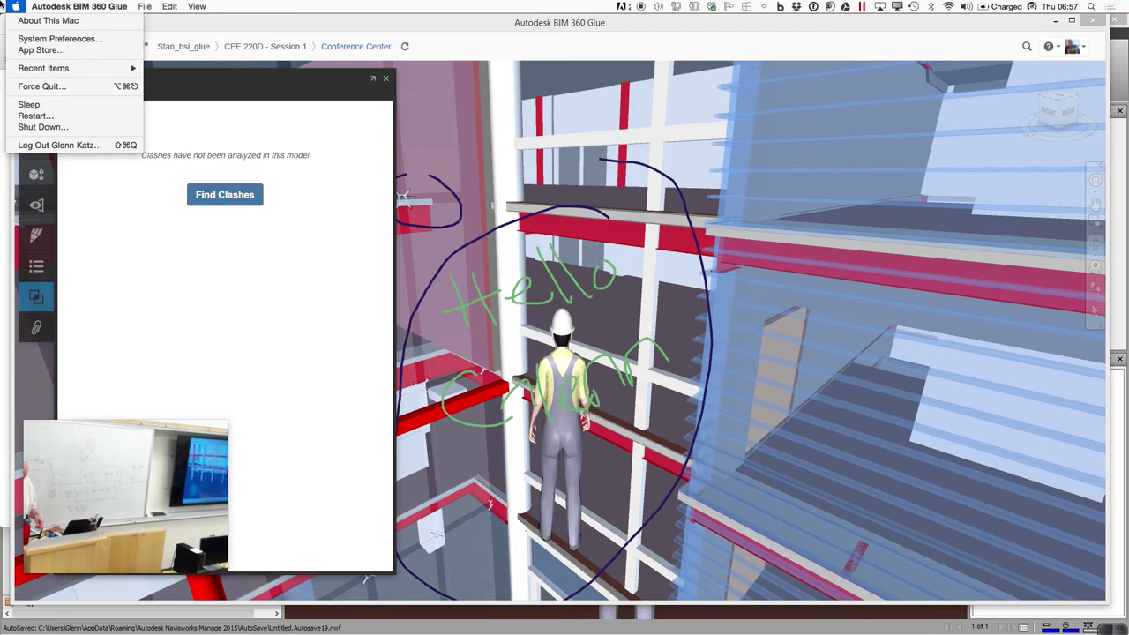
left_click(11, 7)
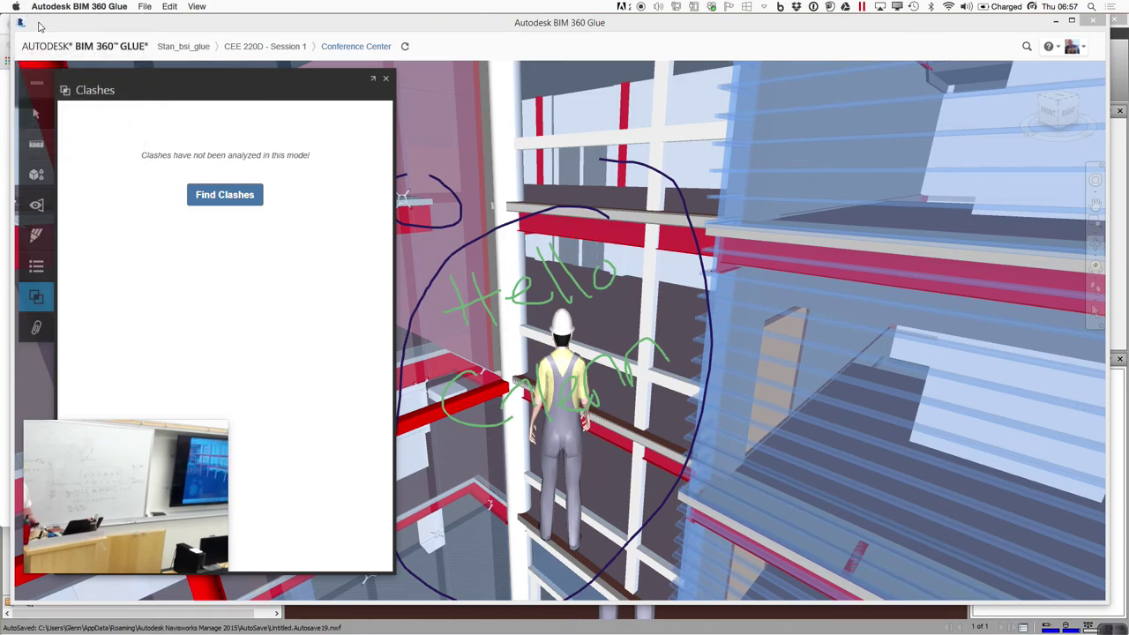